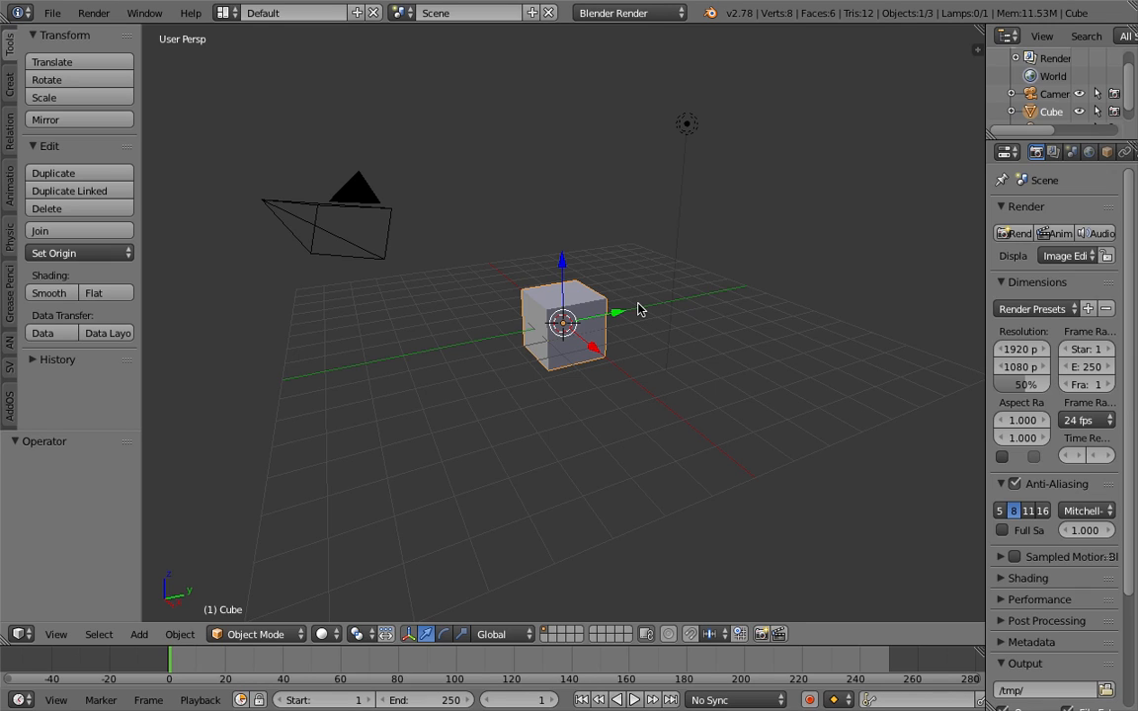
Handwrite the word "Bisect" above the cube with the grease pencil and draw a loop around it
{"action": "middle_click_drag", "start_coordinate": [419, 178], "coordinate": [421, 227], "text": "shift"}
{"action": "key", "text": "d"}
{"action": "left_click_drag", "start_coordinate": [357, 126], "coordinate": [375, 136]}
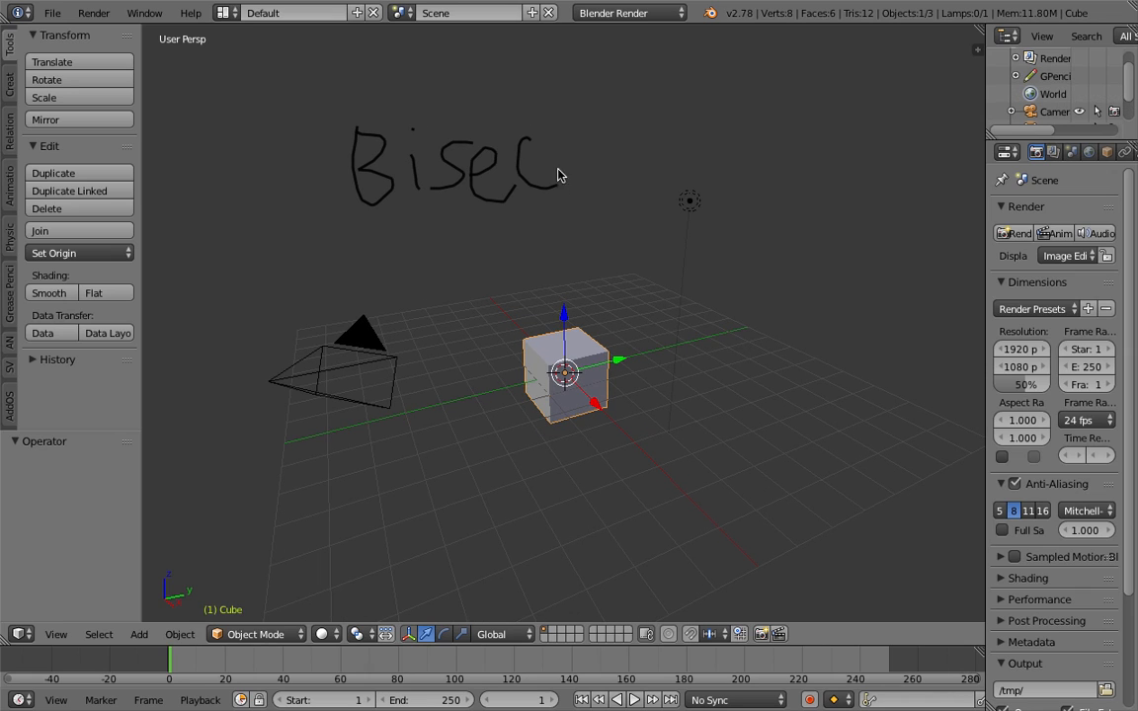
{"action": "left_click_drag", "start_coordinate": [513, 272], "coordinate": [403, 80]}
{"action": "mouse_move", "coordinate": [719, 320]}
{"action": "middle_mouse_down"}
{"action": "mouse_move", "coordinate": [628, 287]}
{"action": "mouse_move", "coordinate": [708, 324]}
{"action": "middle_mouse_up"}
{"action": "middle_click_drag", "start_coordinate": [707, 276], "coordinate": [694, 274]}
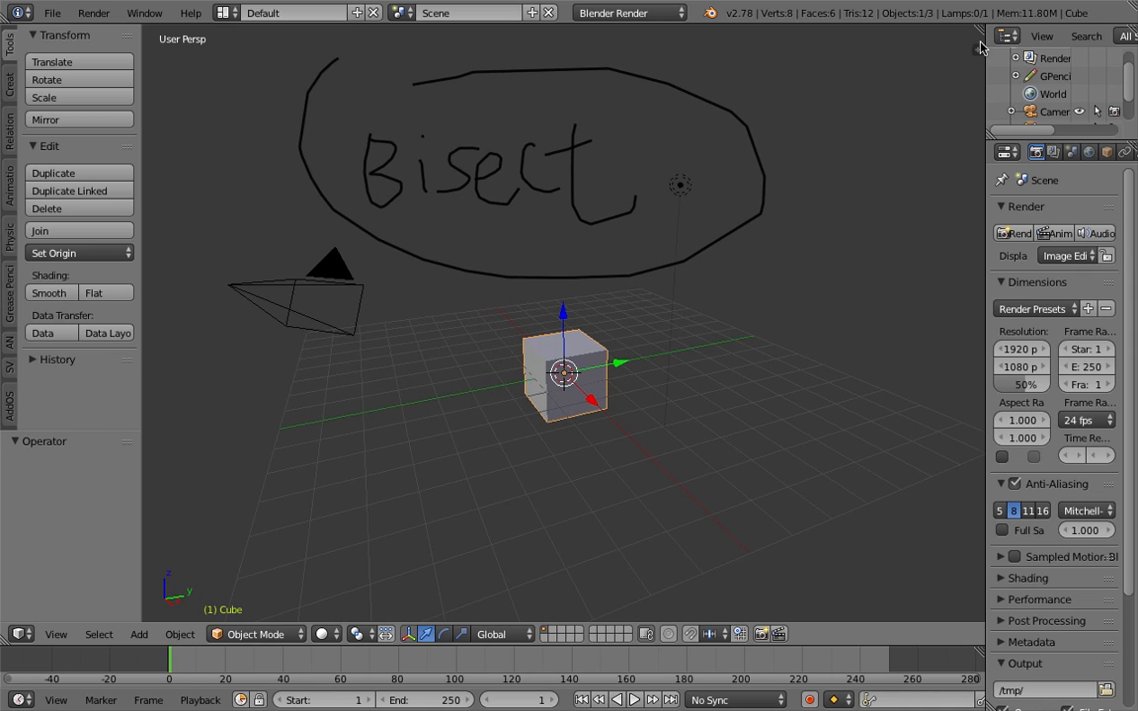
Remove the grease pencil layer holding the handwritten word and hide the properties sidebar
{"action": "left_click", "coordinate": [975, 48]}
{"action": "scroll", "coordinate": [887, 461], "scroll_direction": "down", "scroll_amount": 4}
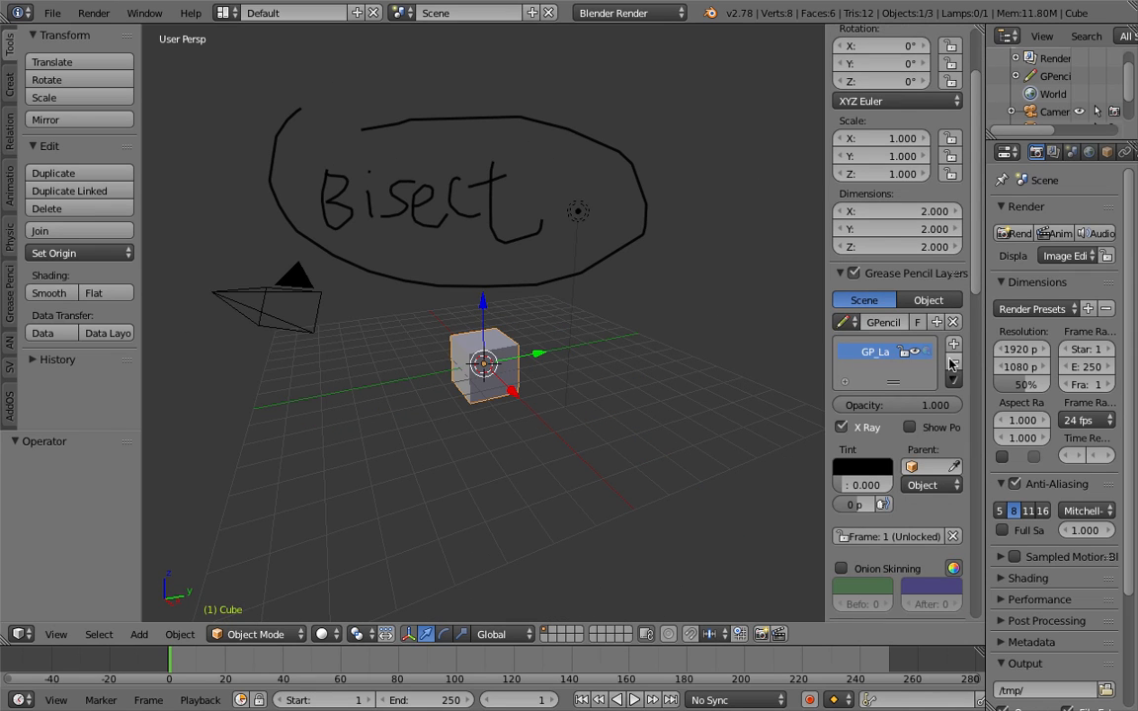
{"action": "left_click", "coordinate": [953, 364]}
{"action": "left_click_drag", "start_coordinate": [826, 290], "coordinate": [1045, 294]}
Select the lamp and the camera and move them to layer 2
{"action": "middle_click_drag", "start_coordinate": [768, 339], "coordinate": [657, 204]}
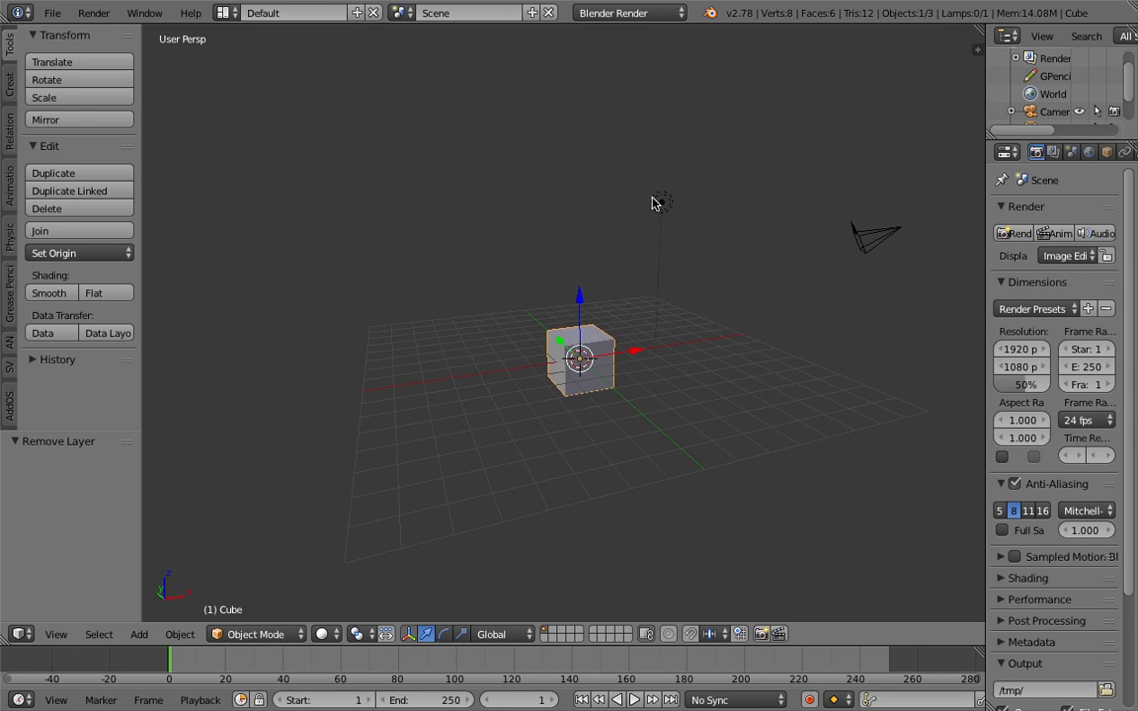
{"action": "right_click", "coordinate": [659, 203]}
{"action": "right_click", "coordinate": [858, 239], "text": "shift"}
{"action": "key", "text": "m"}
{"action": "key", "text": "2"}
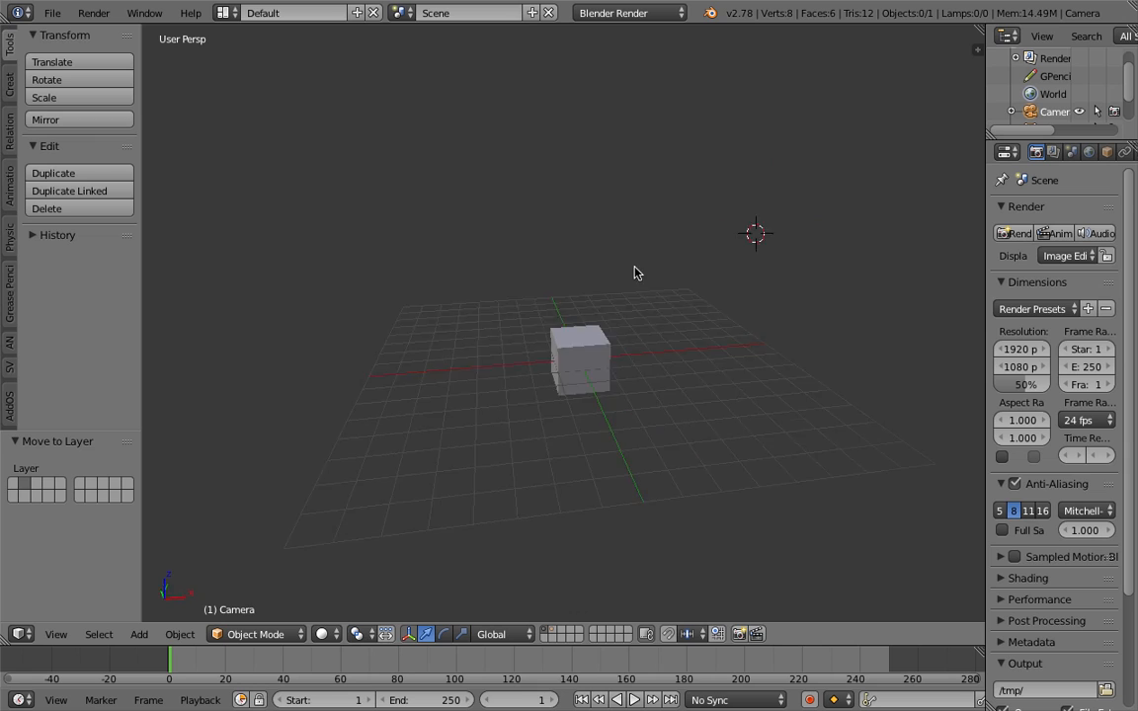
Select the cube and bring it into close view
{"action": "scroll", "coordinate": [521, 343], "scroll_direction": "up", "scroll_amount": 3}
{"action": "right_click", "coordinate": [521, 343]}
{"action": "middle_click_drag", "start_coordinate": [520, 343], "coordinate": [561, 333]}
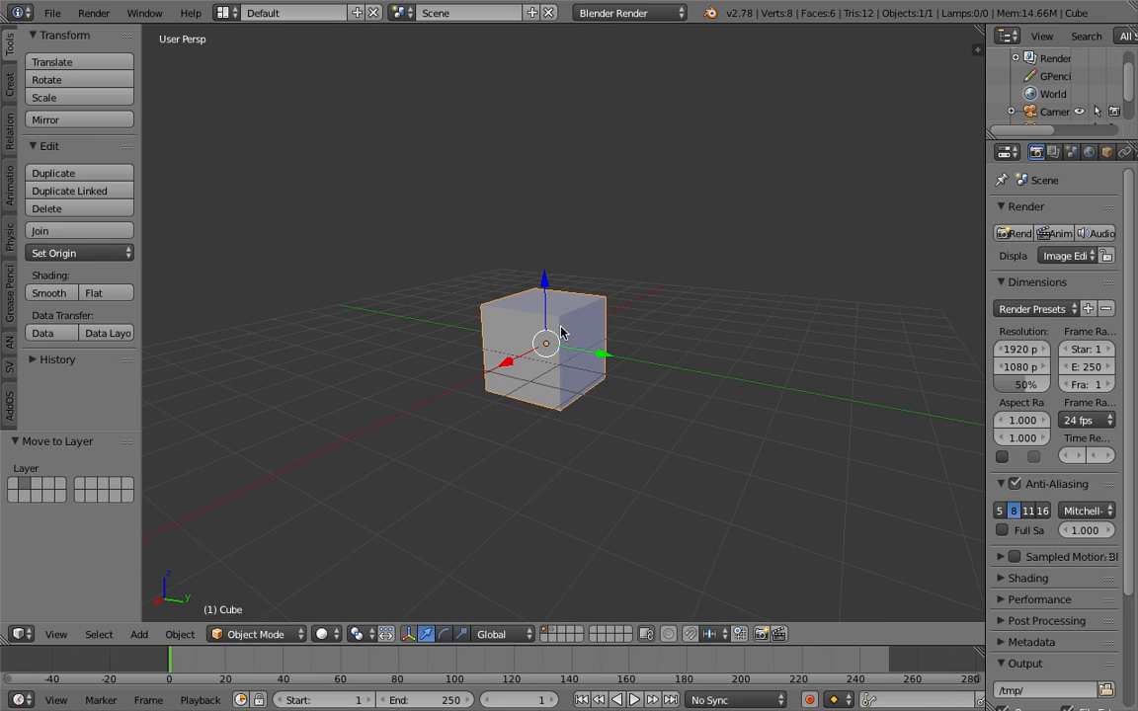
Sketch grease pencil cut lines across and around the cube from several angles
{"action": "mouse_move", "coordinate": [608, 416]}
{"action": "middle_mouse_down"}
{"action": "mouse_move", "coordinate": [673, 394]}
{"action": "mouse_move", "coordinate": [430, 393]}
{"action": "middle_mouse_up"}
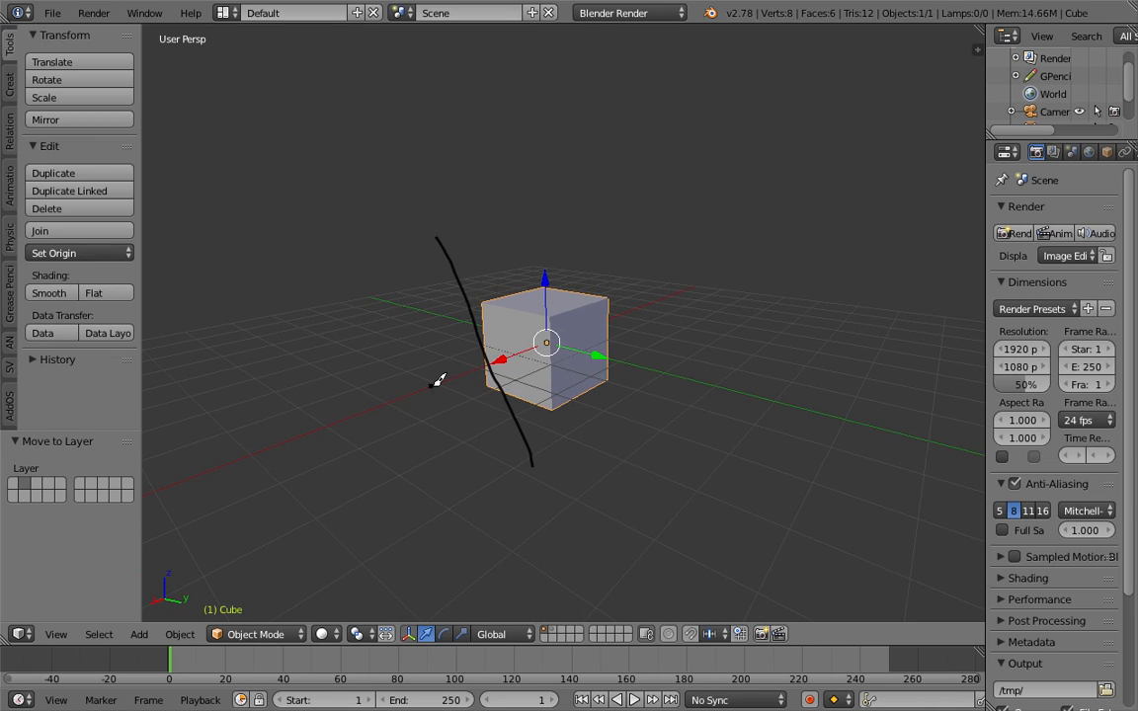
{"action": "middle_click_drag", "start_coordinate": [693, 329], "coordinate": [561, 274]}
{"action": "mouse_move", "coordinate": [569, 440]}
{"action": "middle_mouse_down"}
{"action": "mouse_move", "coordinate": [506, 401]}
{"action": "mouse_move", "coordinate": [566, 387]}
{"action": "middle_mouse_up"}
{"action": "middle_click_drag", "start_coordinate": [497, 425], "coordinate": [405, 435]}
{"action": "mouse_move", "coordinate": [643, 361]}
{"action": "middle_mouse_down"}
{"action": "mouse_move", "coordinate": [625, 364]}
{"action": "mouse_move", "coordinate": [672, 346]}
{"action": "middle_mouse_up"}
Remove the grease pencil layer with the sketched cut lines and hide the properties sidebar
{"action": "left_click", "coordinate": [982, 46]}
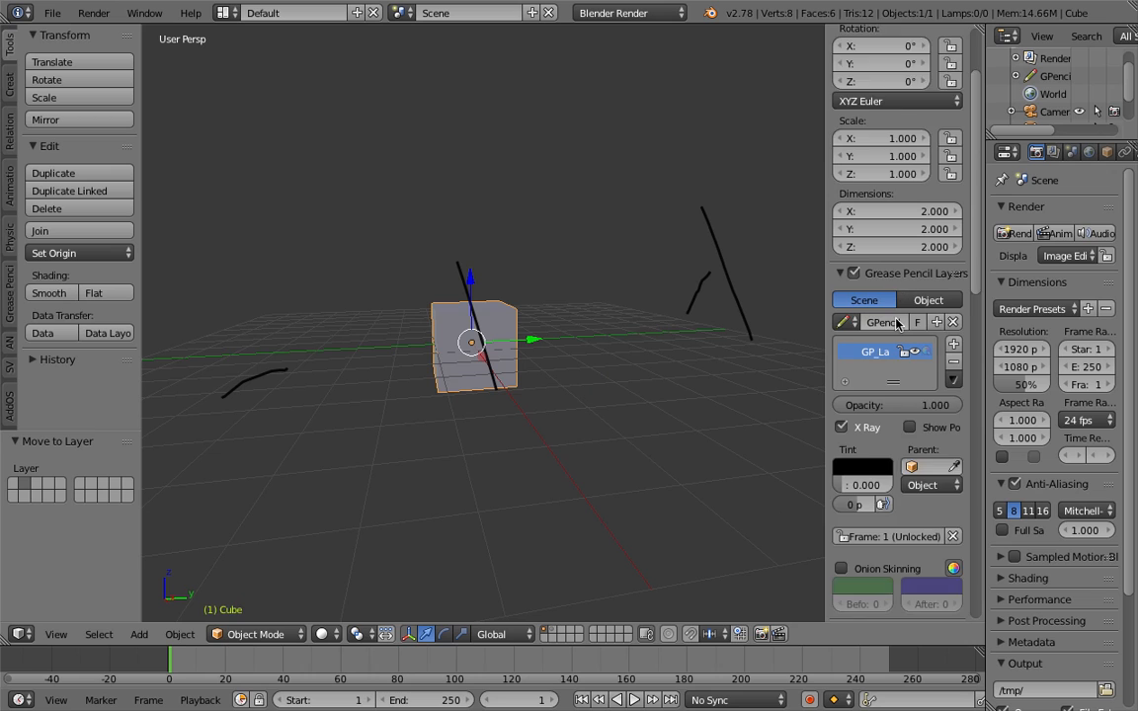
{"action": "left_click", "coordinate": [953, 220]}
{"action": "left_click_drag", "start_coordinate": [826, 190], "coordinate": [1086, 187]}
Put the cube in Edit Mode and widen the tool shelf so its tool names are readable
{"action": "mouse_move", "coordinate": [698, 322]}
{"action": "middle_mouse_down"}
{"action": "mouse_move", "coordinate": [569, 356]}
{"action": "mouse_move", "coordinate": [578, 323]}
{"action": "mouse_move", "coordinate": [615, 320]}
{"action": "middle_mouse_up"}
{"action": "scroll", "coordinate": [567, 341], "scroll_direction": "up", "scroll_amount": 2}
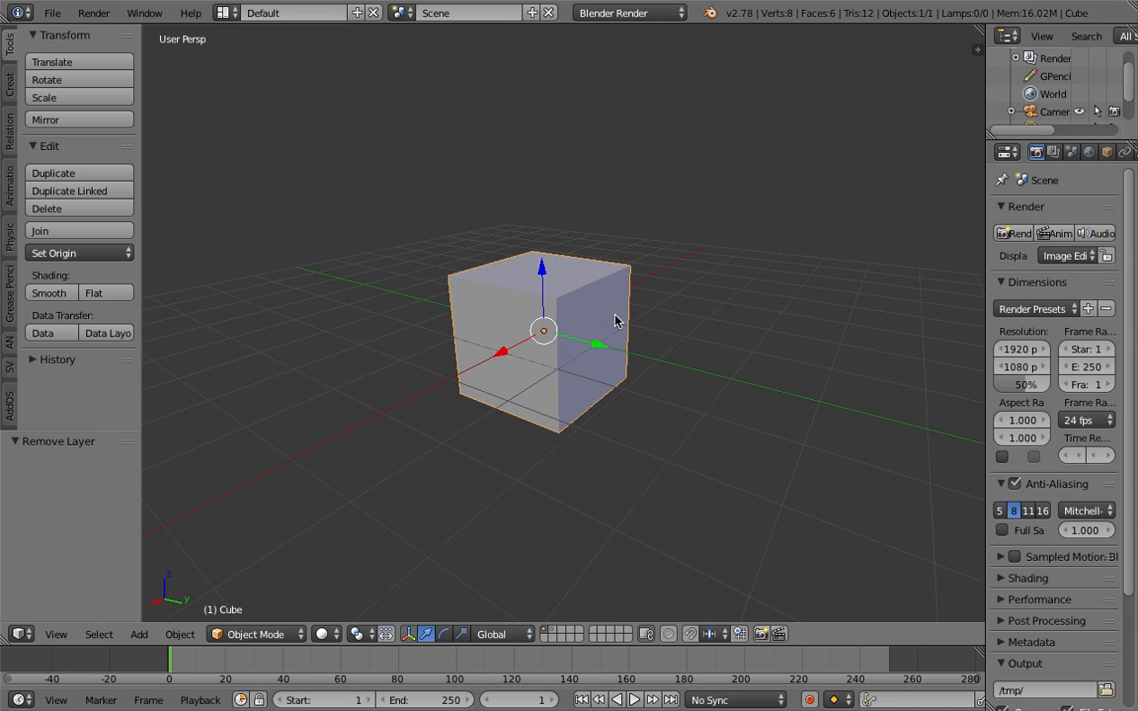
{"action": "key", "text": "Tab"}
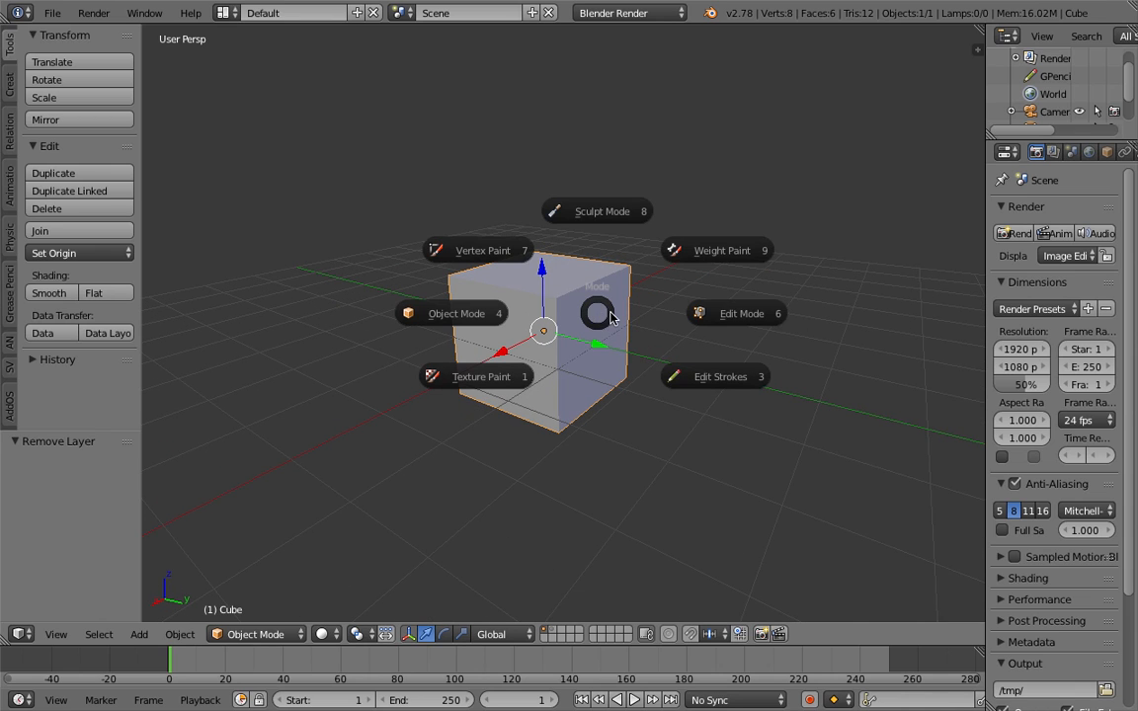
{"action": "left_click", "coordinate": [747, 319]}
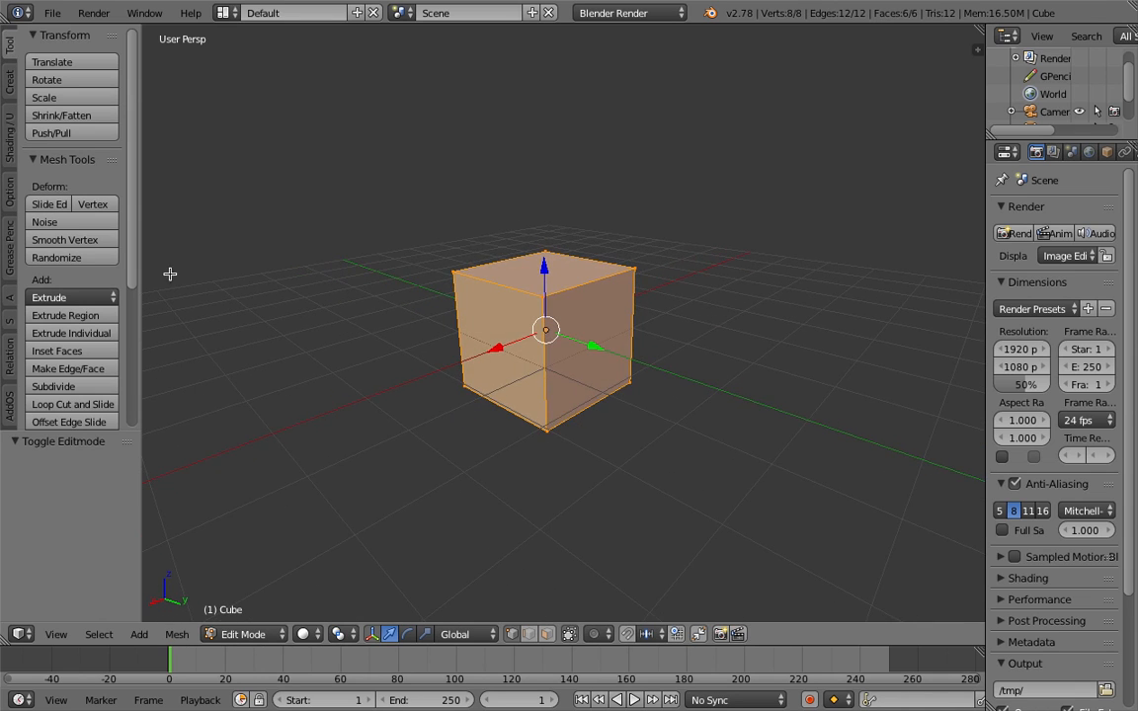
{"action": "left_click_drag", "start_coordinate": [139, 274], "coordinate": [183, 272]}
Bisect the cube along a near-vertical line through its left visible side face
{"action": "scroll", "coordinate": [181, 284], "scroll_direction": "down", "scroll_amount": 2}
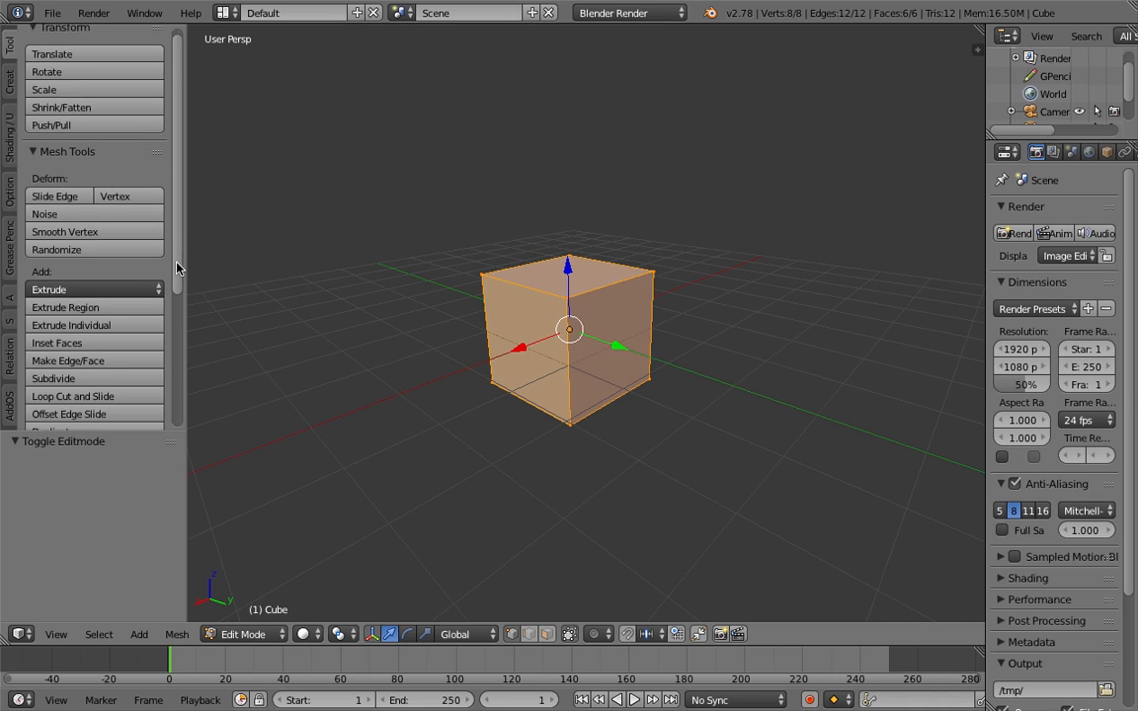
{"action": "scroll", "coordinate": [176, 296], "scroll_direction": "down", "scroll_amount": 5}
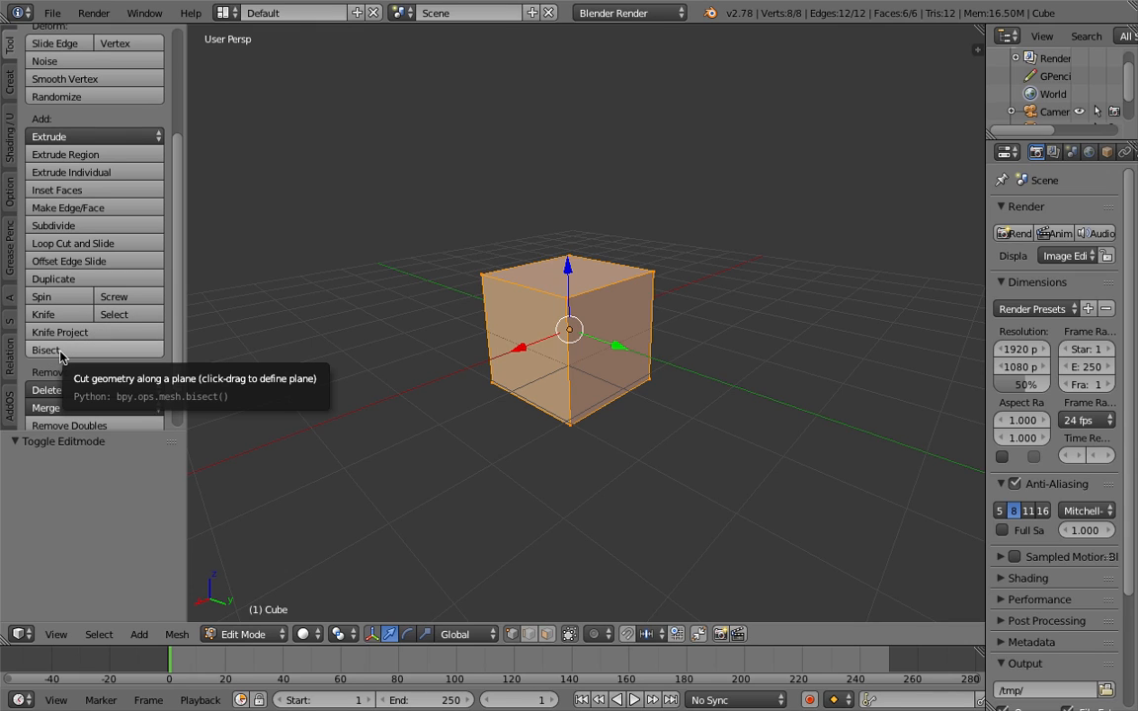
{"action": "left_click", "coordinate": [71, 350]}
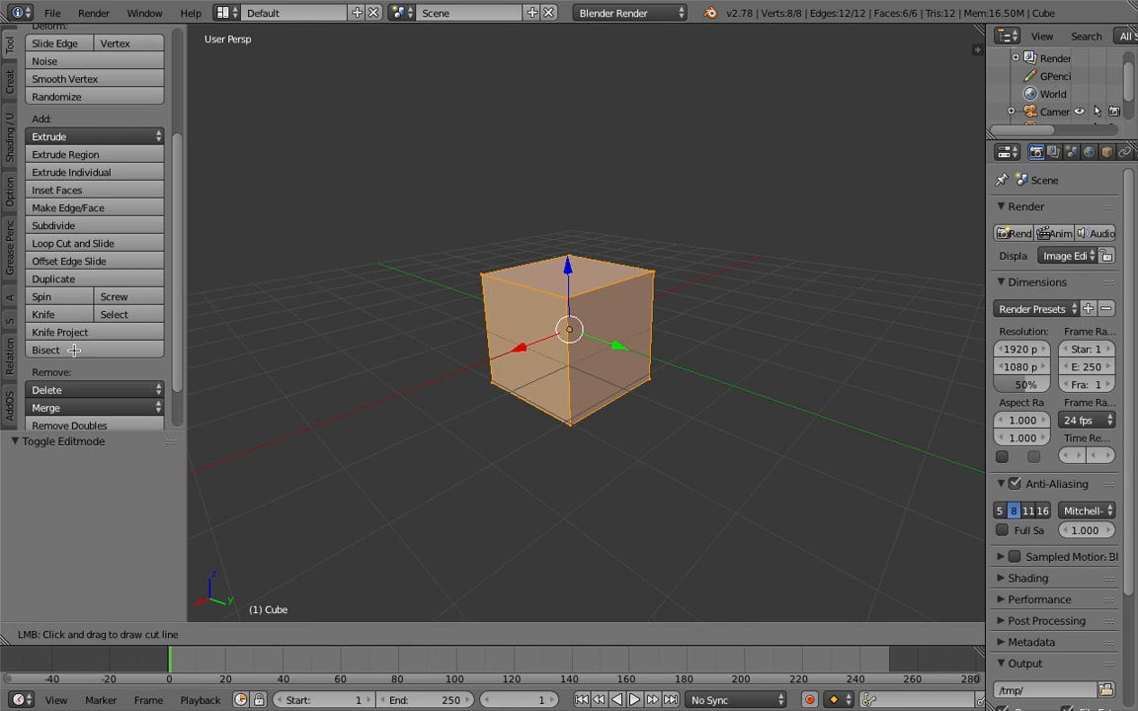
{"action": "left_click_drag", "start_coordinate": [540, 272], "coordinate": [522, 304]}
{"action": "left_click_drag", "start_coordinate": [543, 357], "coordinate": [529, 404]}
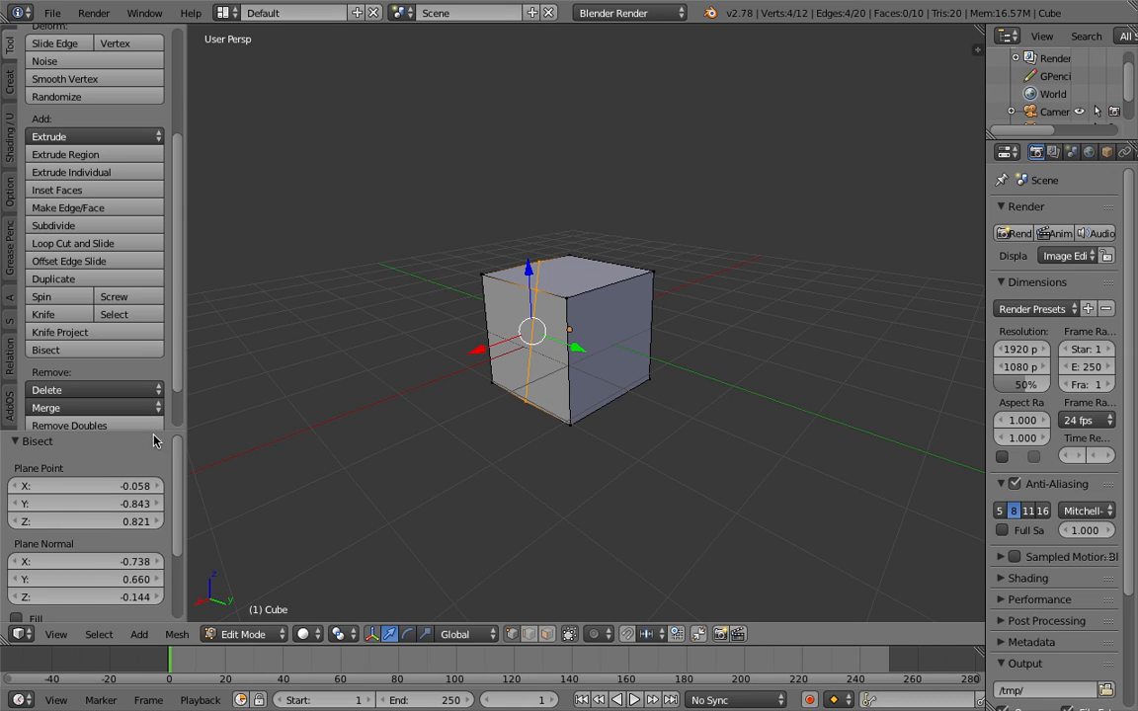
Enlarge the Bisect operator settings area and turn on Clear Inner for the cut
{"action": "left_click_drag", "start_coordinate": [151, 431], "coordinate": [147, 221]}
{"action": "middle_click_drag", "start_coordinate": [542, 366], "coordinate": [562, 371]}
{"action": "scroll", "coordinate": [561, 370], "scroll_direction": "up", "scroll_amount": 2}
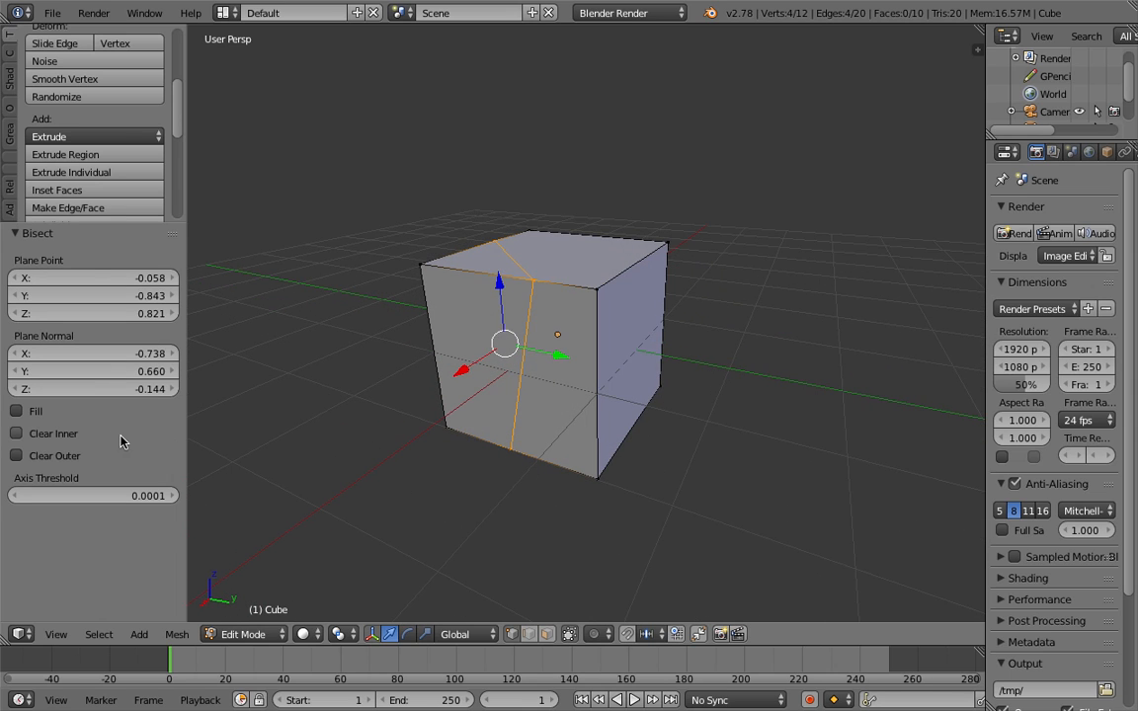
{"action": "middle_click_drag", "start_coordinate": [287, 403], "coordinate": [269, 417]}
{"action": "left_click", "coordinate": [62, 436]}
{"action": "middle_click_drag", "start_coordinate": [395, 395], "coordinate": [532, 397]}
Switch the bisect from Clear Inner to Clear Outer and turn on Fill to cap the cut
{"action": "left_click", "coordinate": [55, 456]}
{"action": "left_click", "coordinate": [54, 434]}
{"action": "middle_click_drag", "start_coordinate": [247, 400], "coordinate": [437, 396]}
{"action": "left_click", "coordinate": [35, 411]}
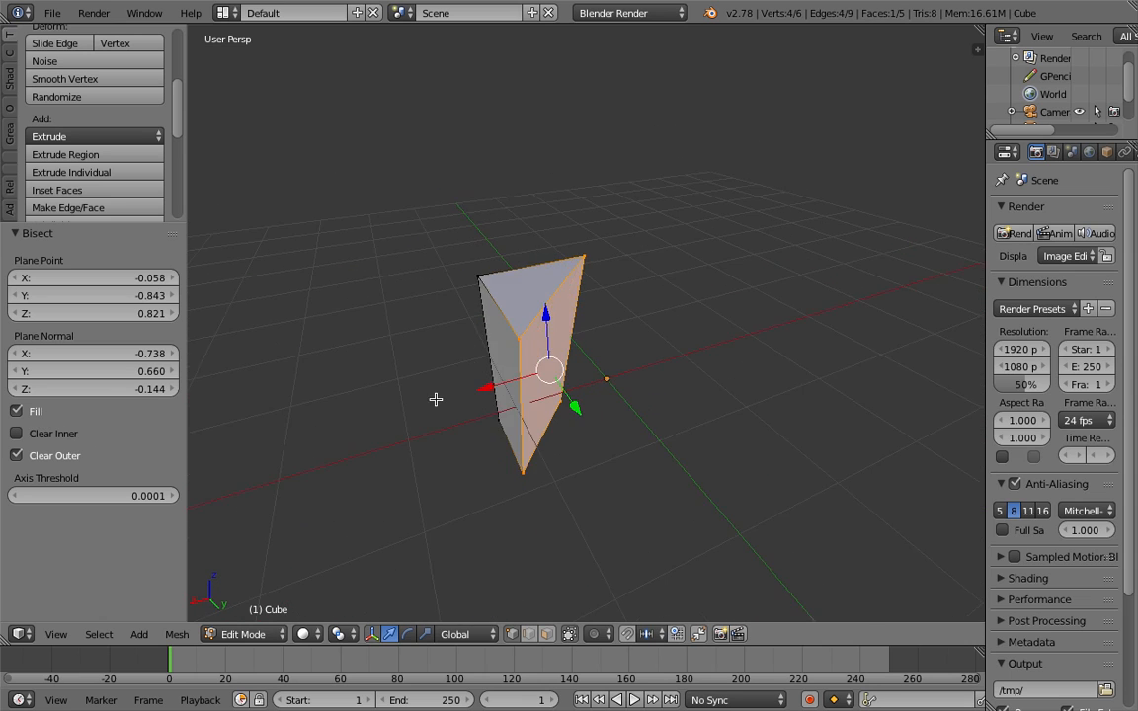
Turn Clear Inner back on and Clear Outer off so the larger part of the cube remains
{"action": "left_click", "coordinate": [48, 434]}
{"action": "left_click", "coordinate": [57, 456]}
{"action": "middle_click_drag", "start_coordinate": [276, 406], "coordinate": [451, 395]}
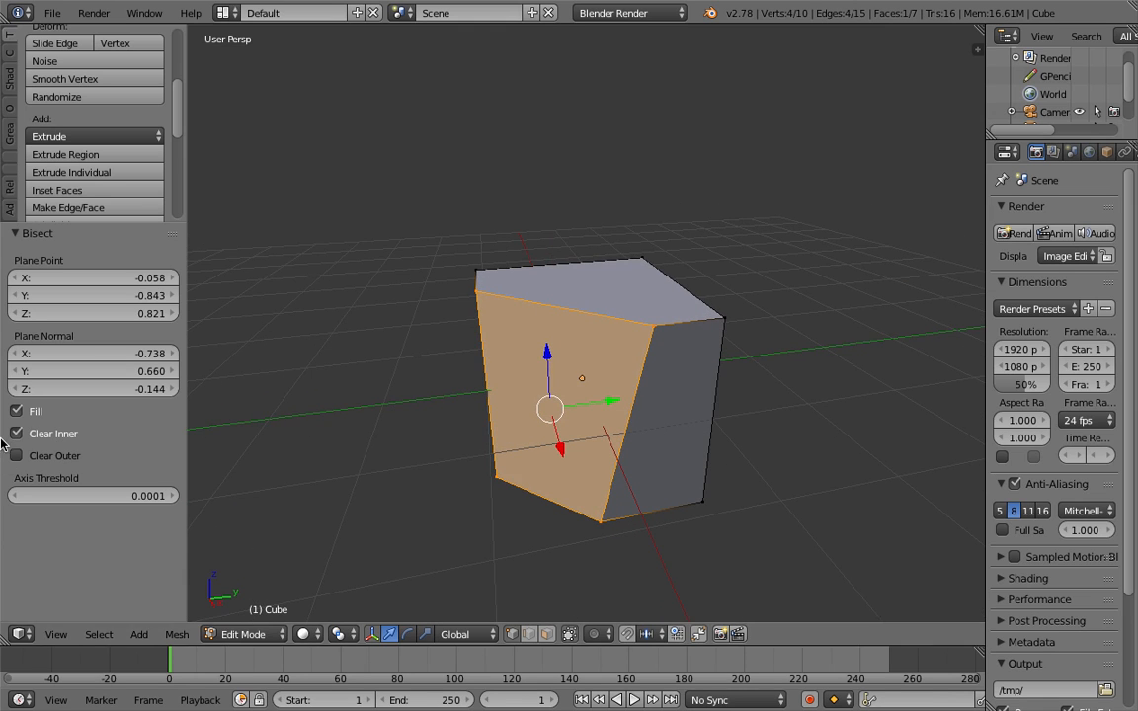
{"action": "middle_click_drag", "start_coordinate": [323, 410], "coordinate": [312, 403]}
Set the bisect's Axis Threshold to 0.070
{"action": "left_click_drag", "start_coordinate": [110, 502], "coordinate": [168, 502]}
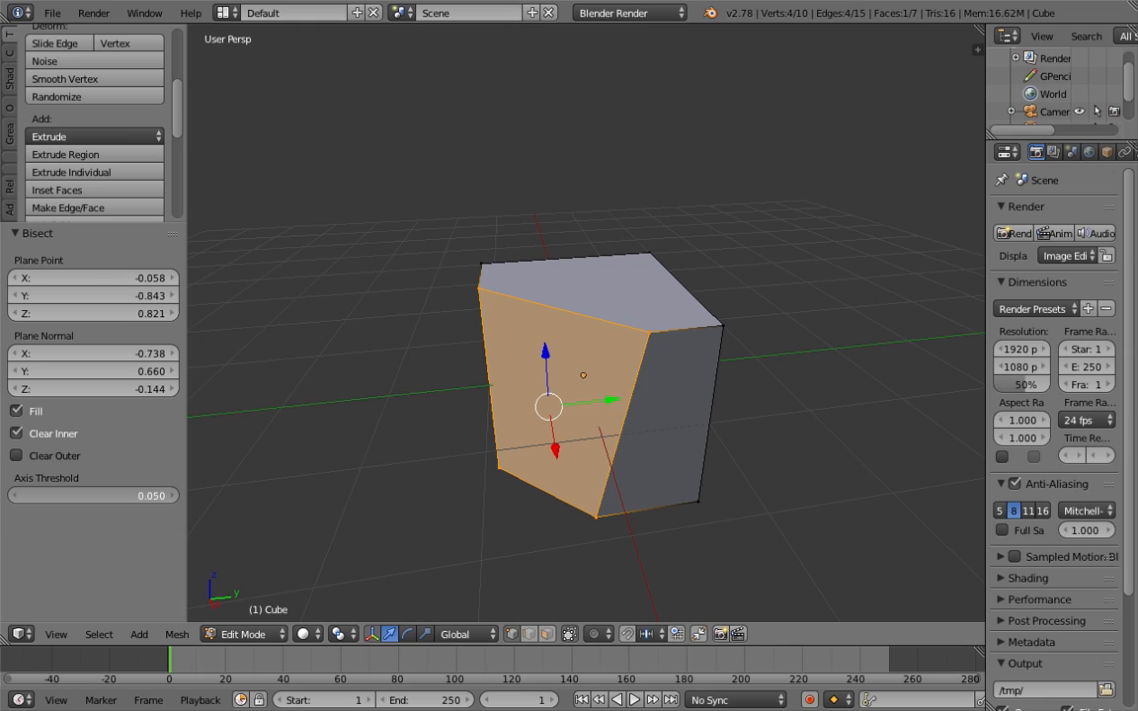
{"action": "mouse_move", "coordinate": [140, 502]}
{"action": "left_mouse_down"}
{"action": "mouse_move", "coordinate": [158, 502]}
{"action": "mouse_move", "coordinate": [126, 504]}
{"action": "mouse_move", "coordinate": [150, 504]}
{"action": "left_mouse_up"}
{"action": "middle_click_drag", "start_coordinate": [402, 396], "coordinate": [386, 416]}
Adjust the bisect plane to normal -0.698, 0.750, 0.066 and point 0.022, -0.763, 1.001
{"action": "mouse_move", "coordinate": [84, 355]}
{"action": "left_mouse_down"}
{"action": "mouse_move", "coordinate": [108, 356]}
{"action": "mouse_move", "coordinate": [93, 356]}
{"action": "left_mouse_up"}
{"action": "left_click_drag", "start_coordinate": [91, 374], "coordinate": [113, 391]}
{"action": "left_click_drag", "start_coordinate": [96, 314], "coordinate": [113, 314]}
{"action": "left_click_drag", "start_coordinate": [99, 295], "coordinate": [106, 280]}
{"action": "mouse_move", "coordinate": [664, 271]}
{"action": "middle_mouse_down"}
{"action": "mouse_move", "coordinate": [649, 279]}
{"action": "mouse_move", "coordinate": [673, 263]}
{"action": "middle_mouse_up"}
Switch to Object Mode to inspect the cut cube, and return to Edit Mode
{"action": "key", "text": "Tab"}
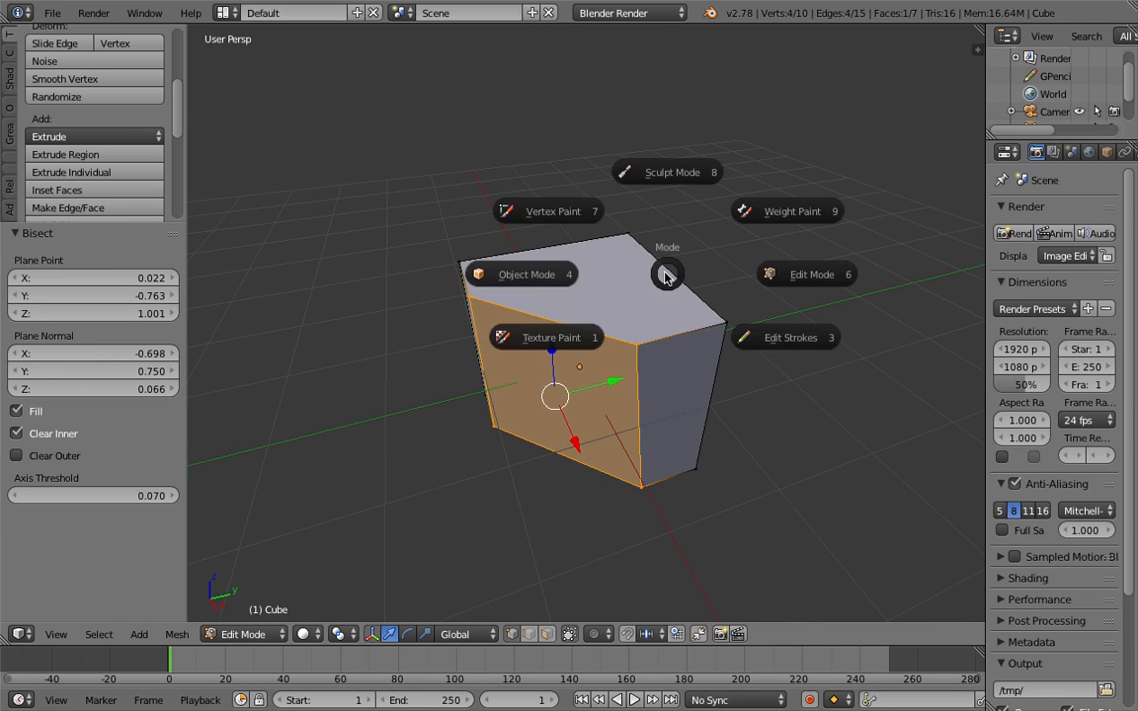
{"action": "left_click", "coordinate": [557, 282]}
{"action": "middle_click_drag", "start_coordinate": [560, 283], "coordinate": [634, 280]}
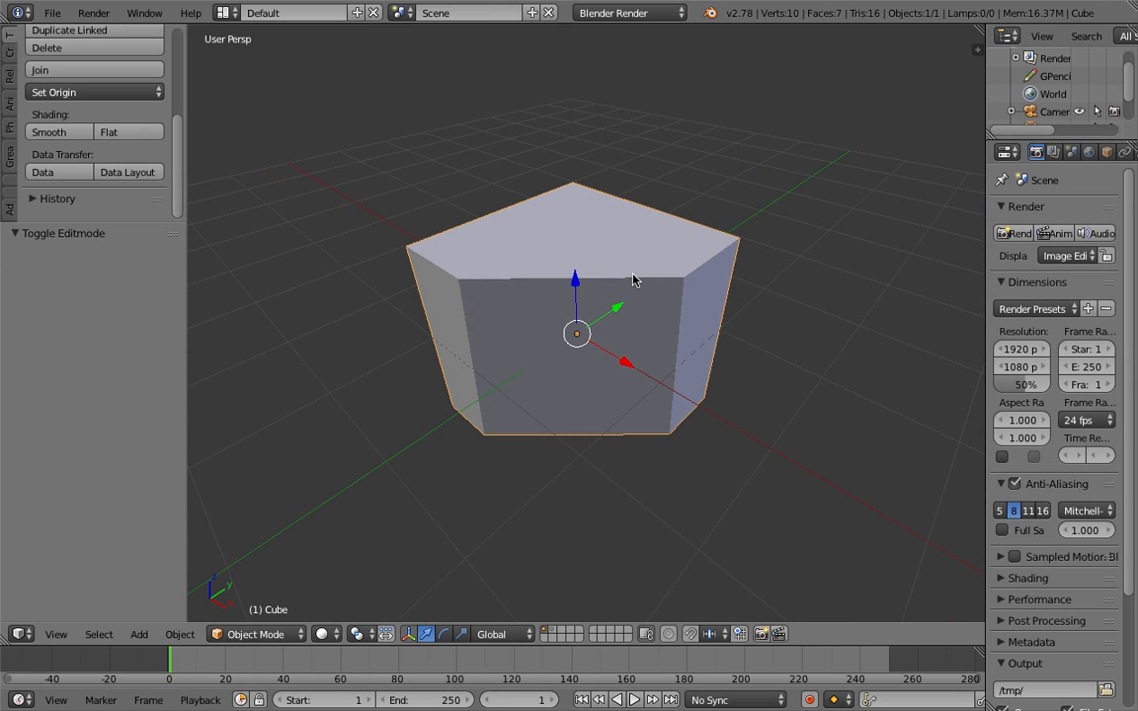
{"action": "key", "text": "Tab"}
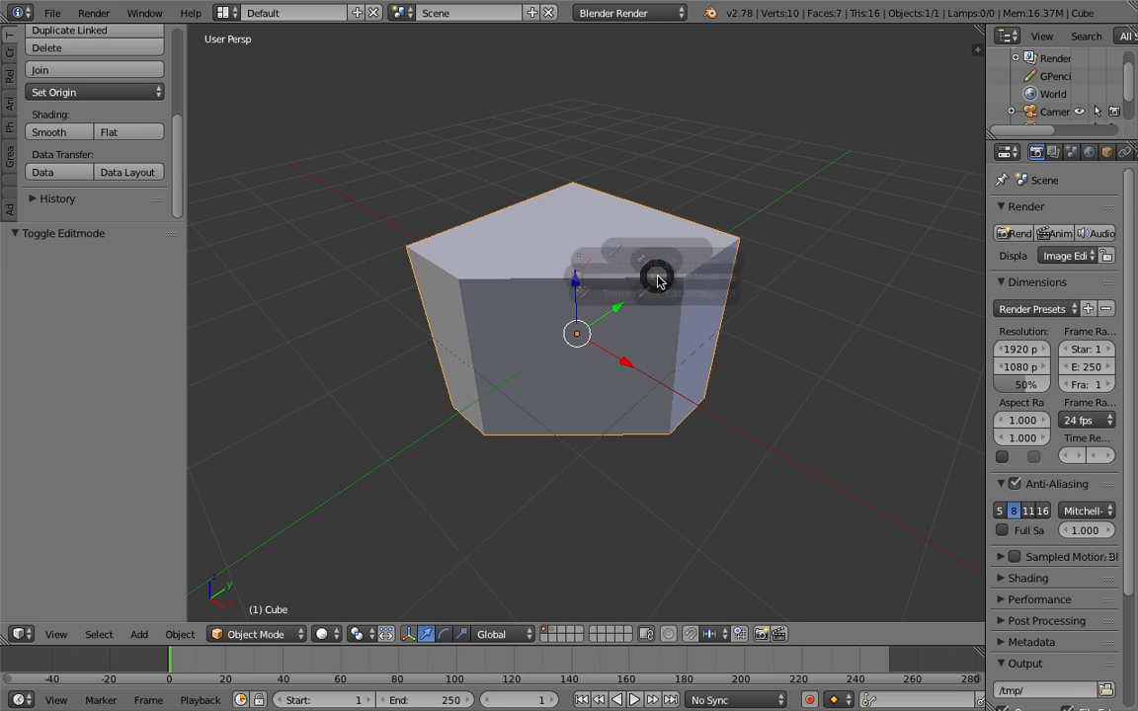
{"action": "left_click", "coordinate": [750, 281]}
{"action": "middle_click_drag", "start_coordinate": [744, 272], "coordinate": [564, 244]}
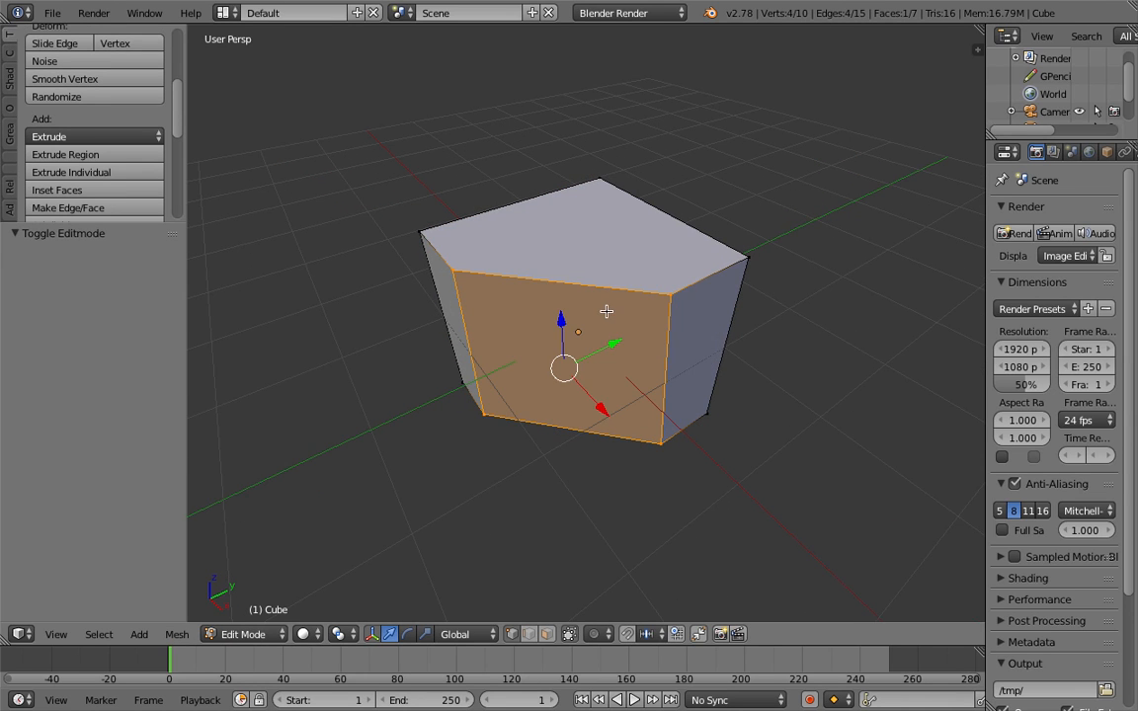
Select the whole mesh and bisect it a second time along a steep line through its left part
{"action": "middle_click_drag", "start_coordinate": [607, 311], "coordinate": [620, 315]}
{"action": "key", "text": "a"}
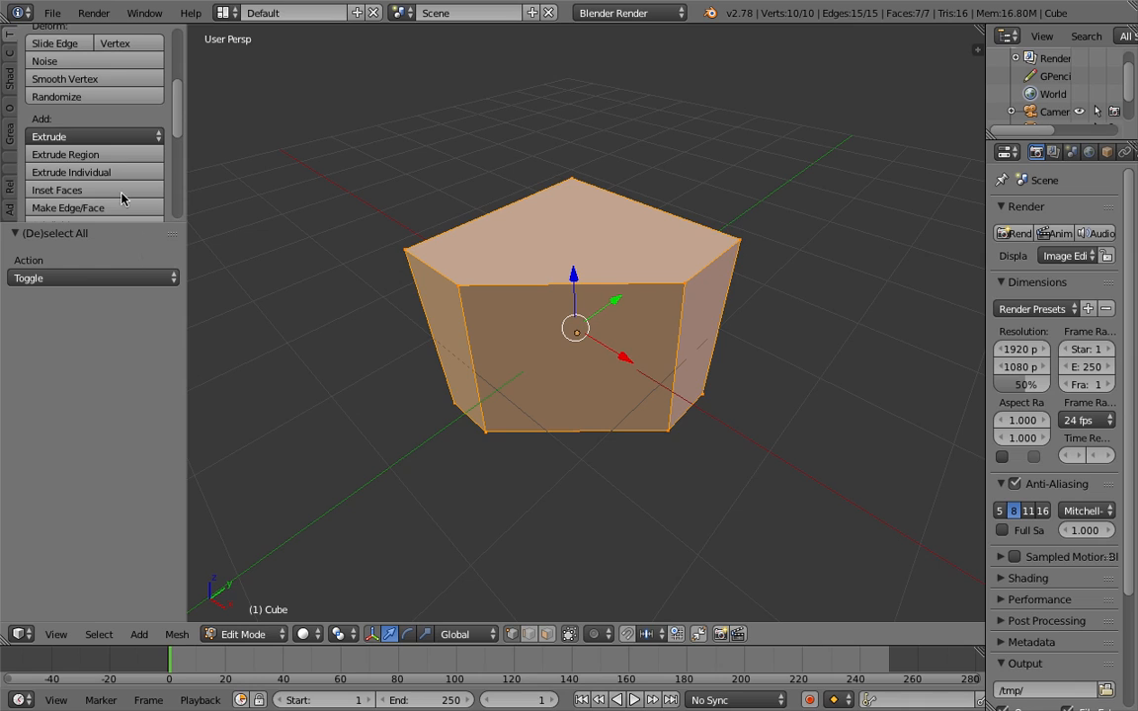
{"action": "scroll", "coordinate": [121, 199], "scroll_direction": "down", "scroll_amount": 6}
{"action": "left_click", "coordinate": [96, 136]}
{"action": "left_click_drag", "start_coordinate": [500, 223], "coordinate": [528, 311]}
{"action": "middle_click_drag", "start_coordinate": [529, 311], "coordinate": [539, 189]}
{"action": "middle_click_drag", "start_coordinate": [484, 233], "coordinate": [546, 167]}
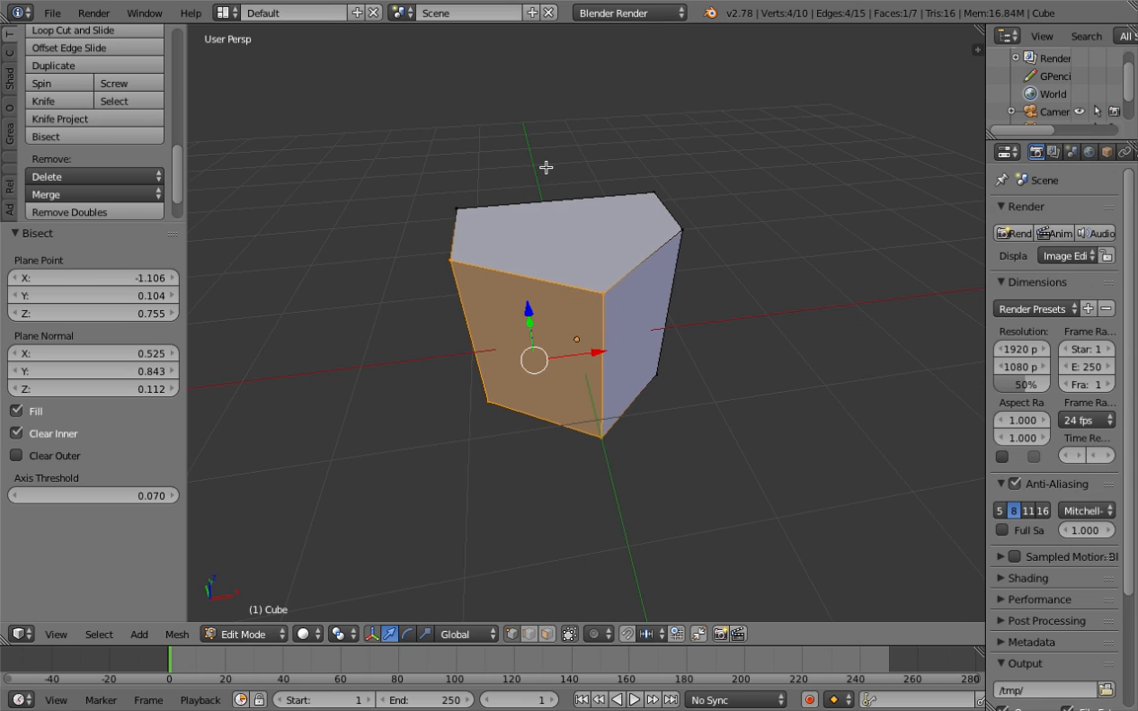
Bisect the still-selected cut face along a slanted line and turn on Clear Outer
{"action": "left_click", "coordinate": [100, 136]}
{"action": "left_click_drag", "start_coordinate": [532, 190], "coordinate": [445, 387]}
{"action": "left_click_drag", "start_coordinate": [508, 243], "coordinate": [410, 391]}
{"action": "left_click", "coordinate": [50, 457]}
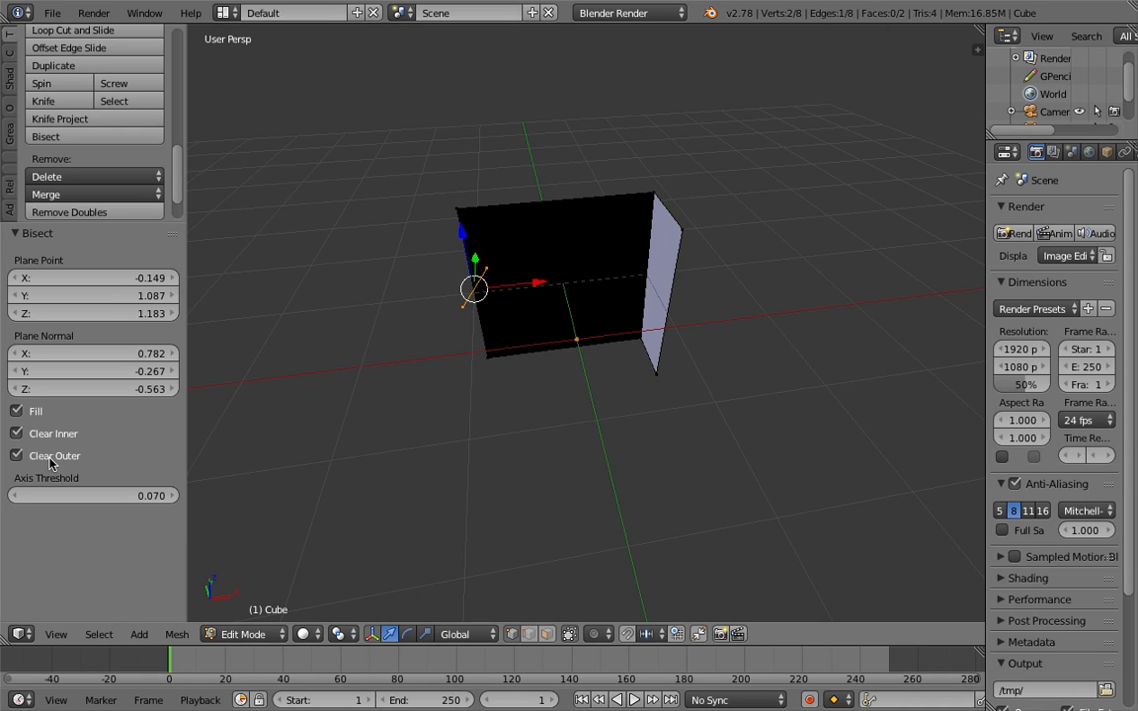
{"action": "middle_click_drag", "start_coordinate": [475, 371], "coordinate": [483, 292]}
Return to Object Mode and delete the bisected cube
{"action": "key", "text": "Tab"}
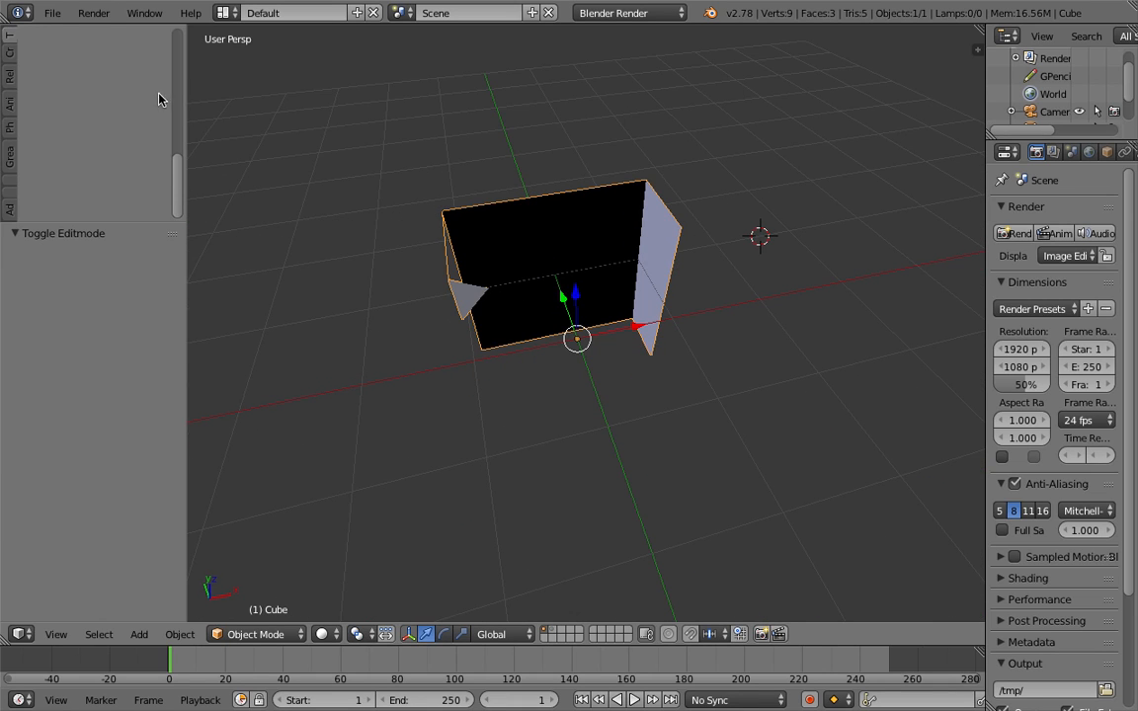
{"action": "key", "text": "Delete"}
{"action": "middle_click_drag", "start_coordinate": [455, 227], "coordinate": [588, 270]}
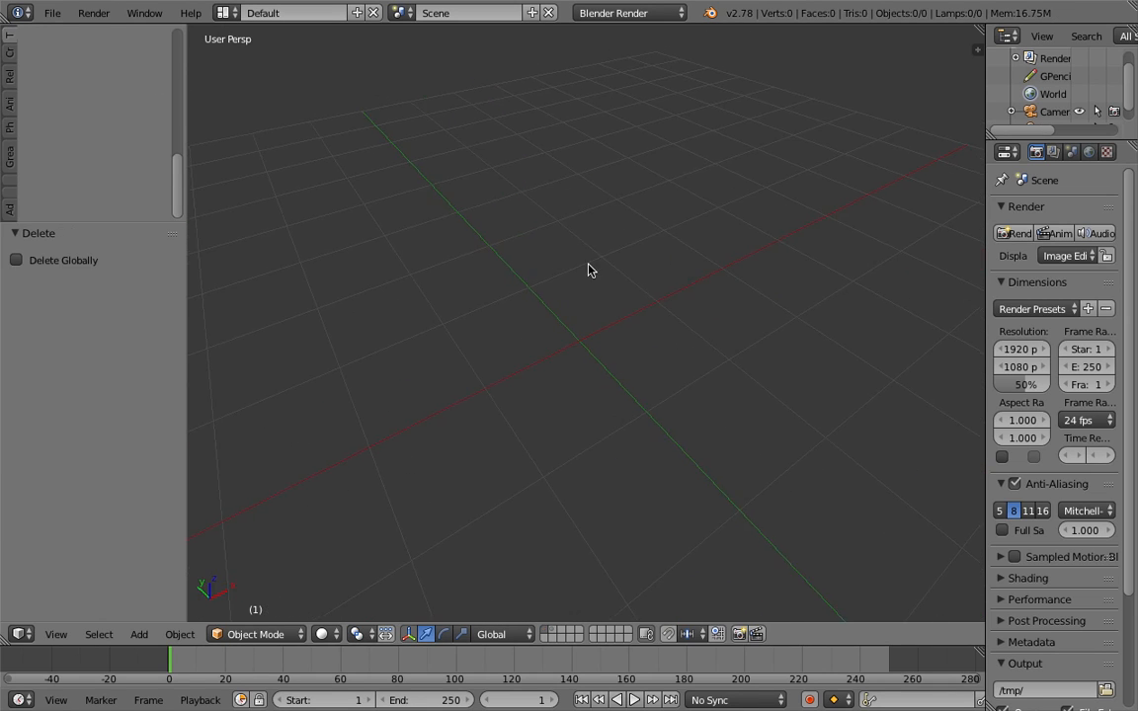
Save the scene to the Desktop as sv_bisect_001.blend
{"action": "left_click", "coordinate": [49, 13]}
{"action": "left_click", "coordinate": [118, 160]}
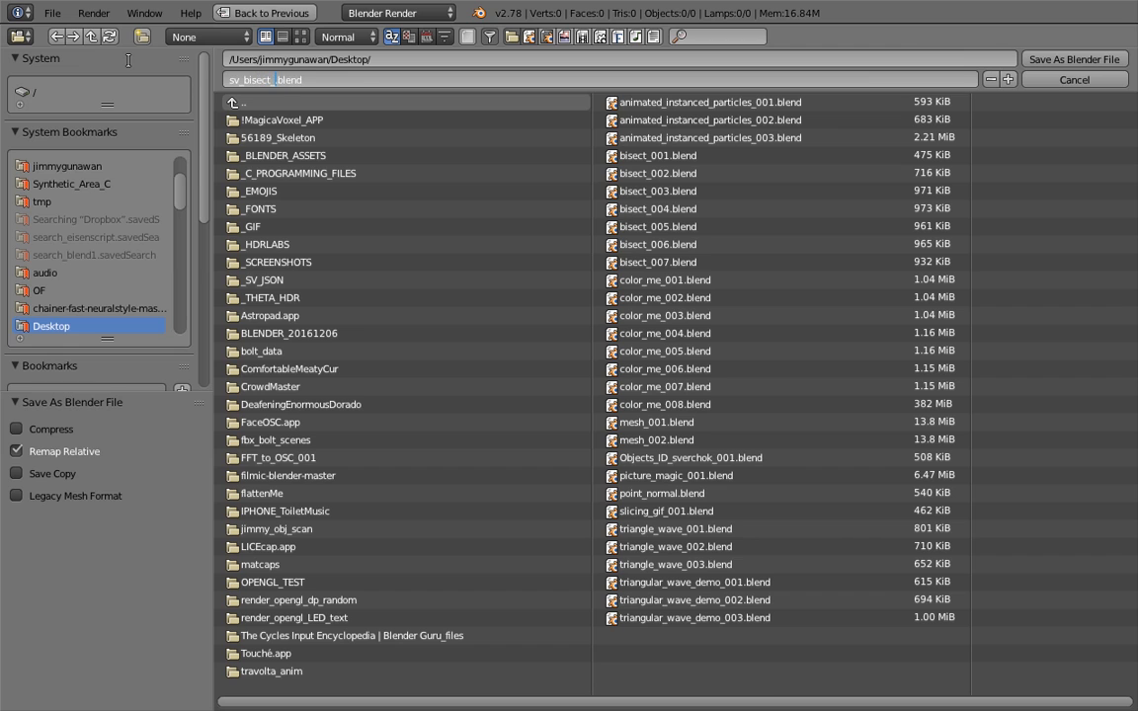
{"action": "left_click", "coordinate": [1049, 59]}
Add a new mesh cube and clear its location to place it at the world origin
{"action": "key", "text": "shift+a"}
{"action": "mouse_move", "coordinate": [658, 260]}
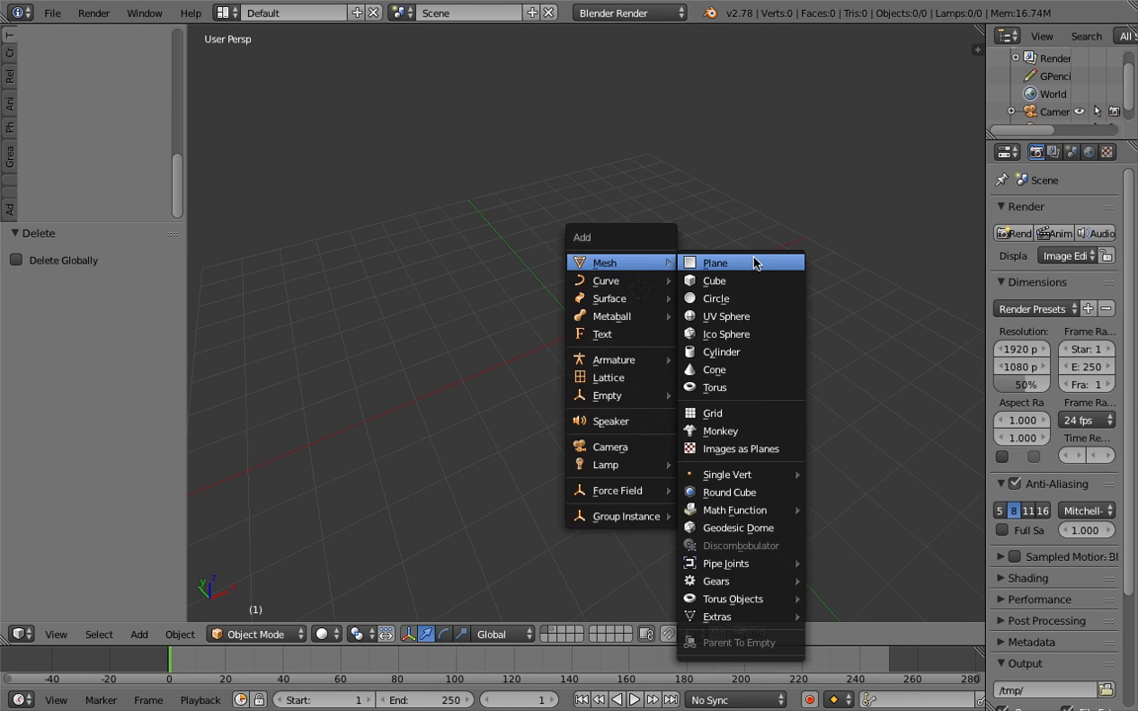
{"action": "left_click", "coordinate": [736, 281]}
{"action": "key", "text": "alt+g"}
{"action": "middle_click_drag", "start_coordinate": [756, 290], "coordinate": [582, 255]}
{"action": "scroll", "coordinate": [582, 256], "scroll_direction": "up", "scroll_amount": 2}
Switch to the Compositing screen layout and create a new Sverchok node tree in the node editor
{"action": "left_click", "coordinate": [237, 15]}
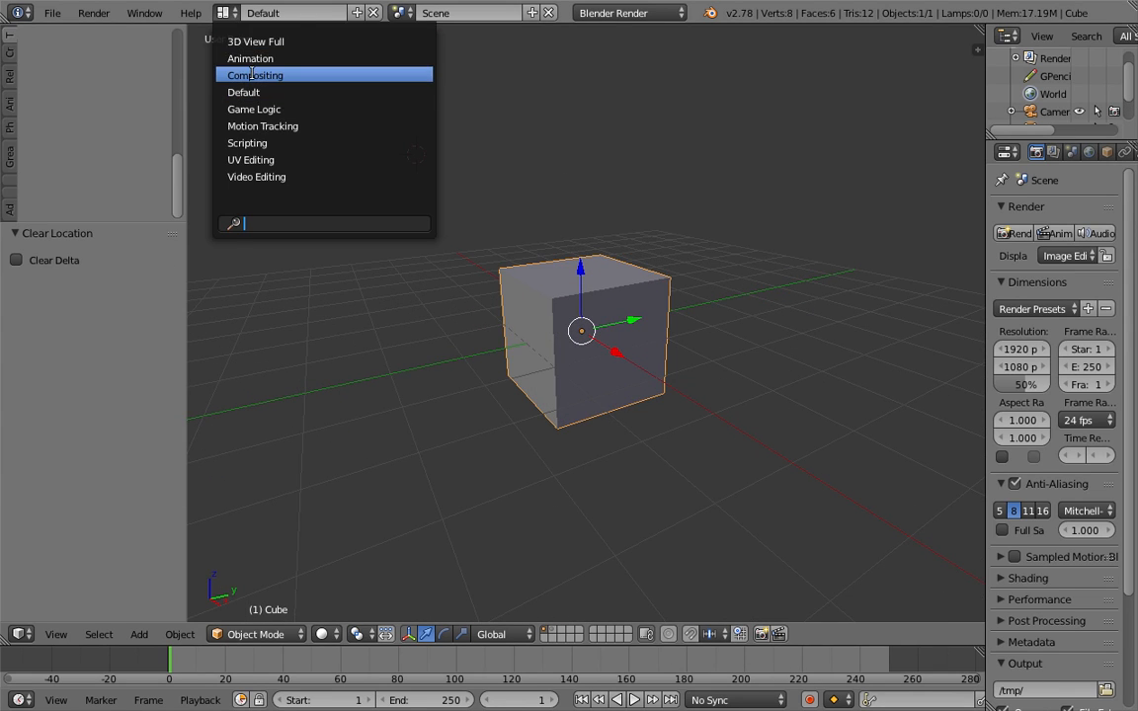
{"action": "left_click", "coordinate": [237, 74]}
{"action": "left_click", "coordinate": [210, 414]}
{"action": "left_click", "coordinate": [382, 414]}
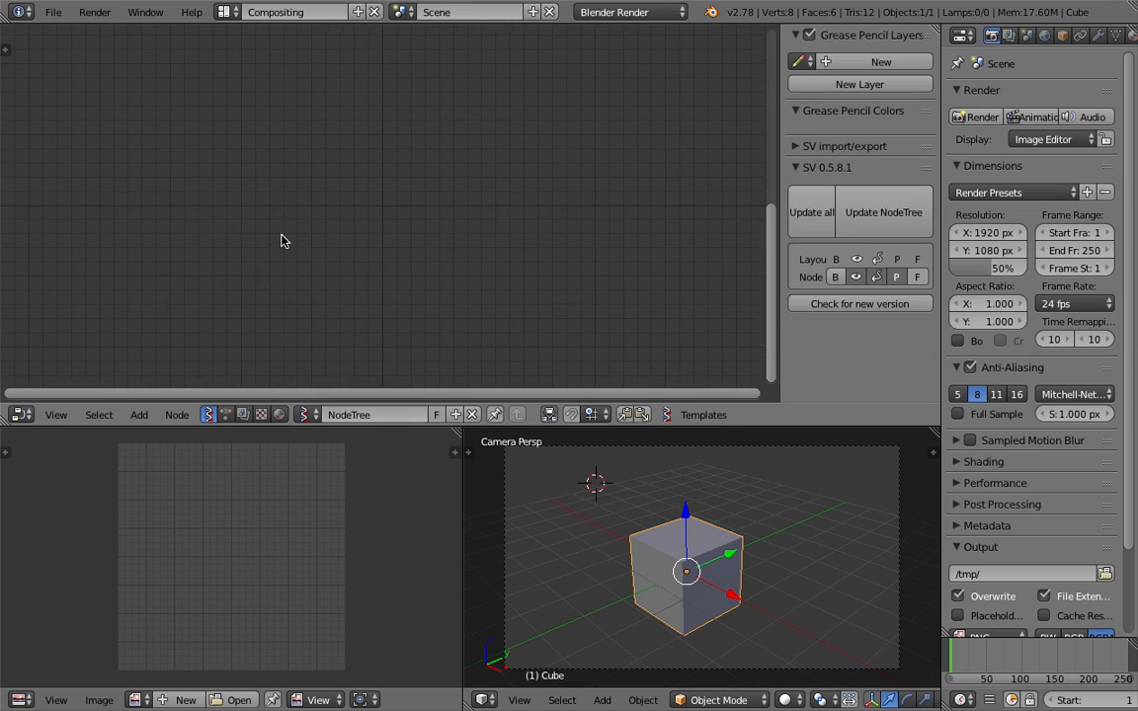
Search for the Bisect node and place it in the node tree
{"action": "key", "text": "shift+a"}
{"action": "left_click", "coordinate": [277, 210]}
{"action": "type", "text": "bis"}
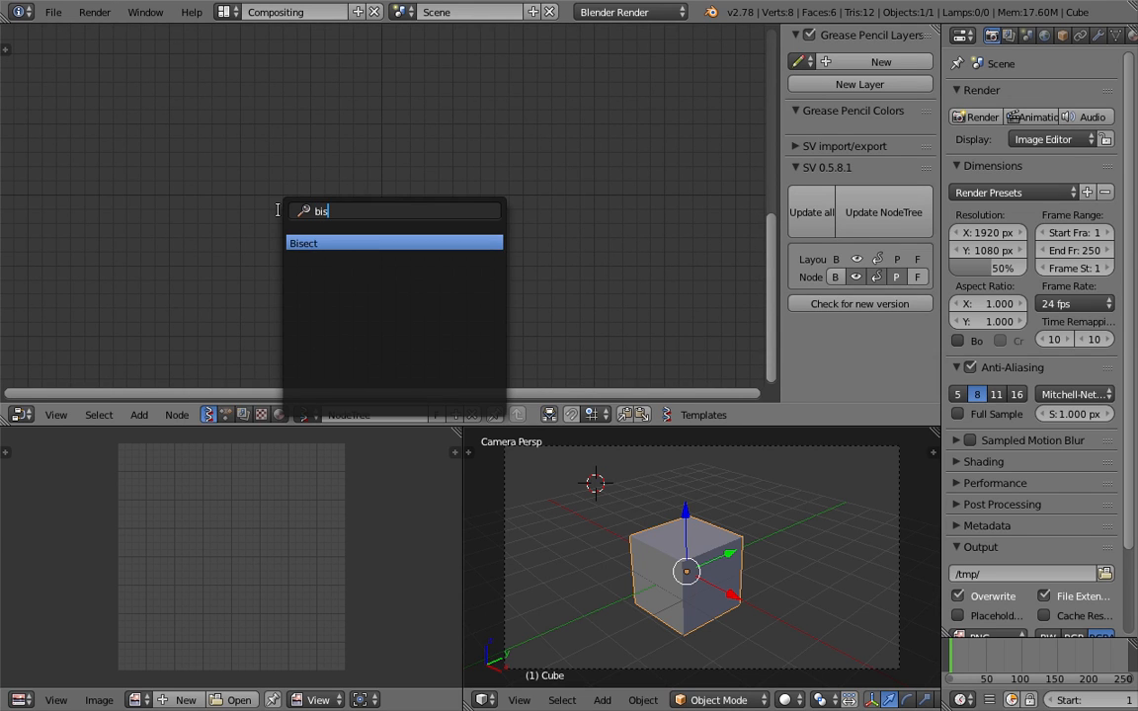
{"action": "key", "text": "Return"}
{"action": "left_click", "coordinate": [336, 144]}
Save over sv_bisect_001.blend and narrow the node editor's sidebar to enlarge the node area
{"action": "key", "text": "ctrl+s"}
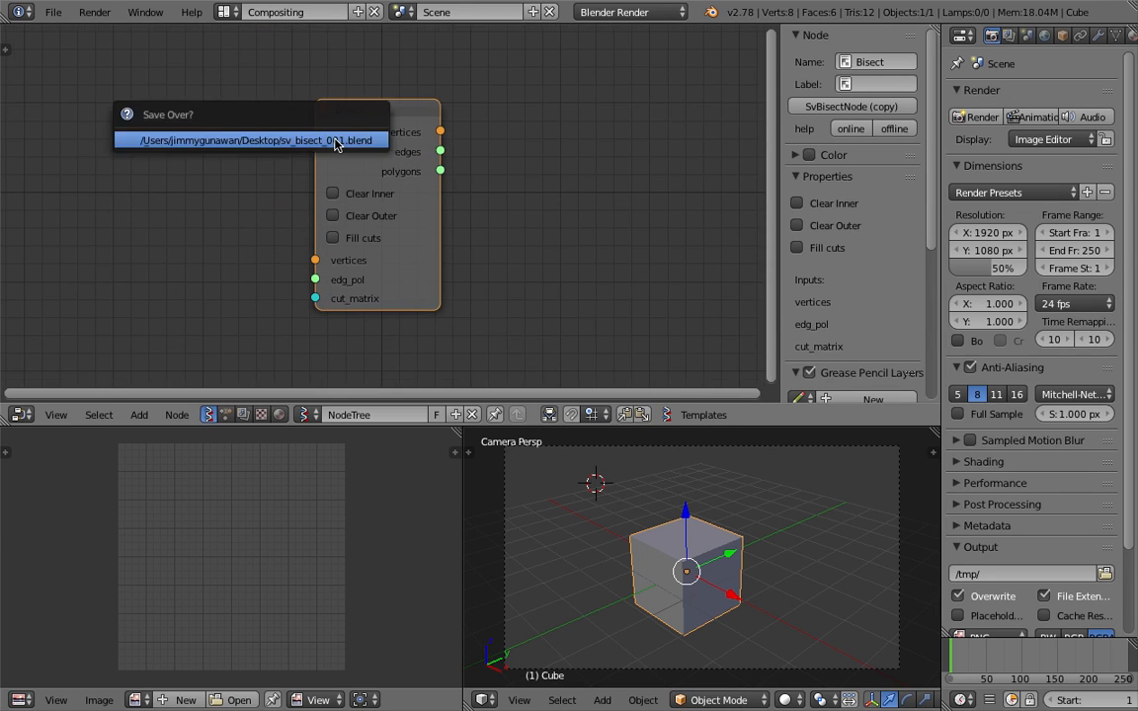
{"action": "left_click", "coordinate": [336, 141]}
{"action": "left_click_drag", "start_coordinate": [781, 116], "coordinate": [907, 121]}
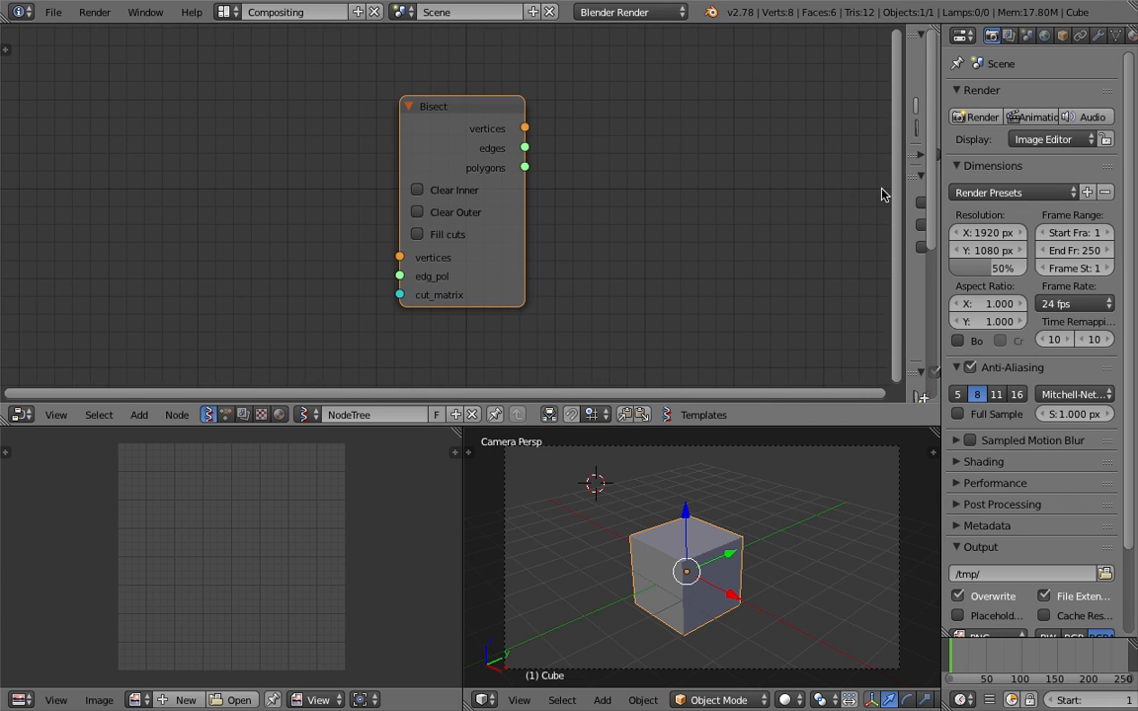
Collapse the node editor's sidebar, narrow the properties editor, and widen the 3D viewport over the image editor
{"action": "left_click_drag", "start_coordinate": [905, 181], "coordinate": [933, 185]}
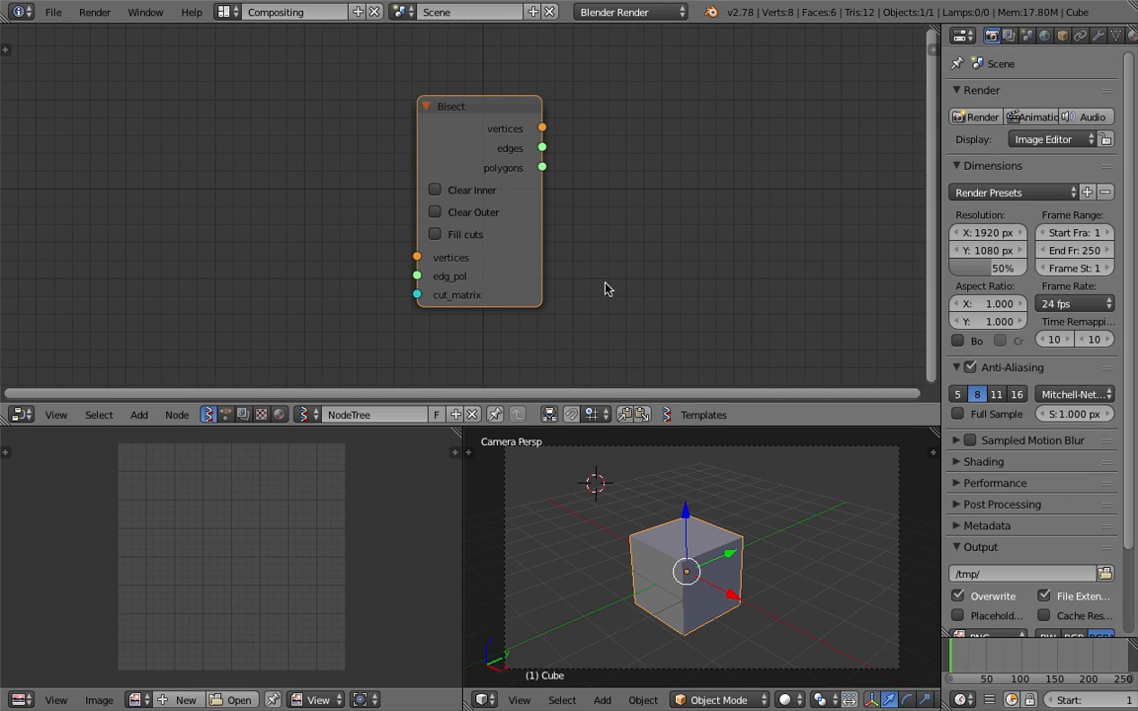
{"action": "middle_click_drag", "start_coordinate": [531, 218], "coordinate": [477, 236]}
{"action": "scroll", "coordinate": [519, 242], "scroll_direction": "down", "scroll_amount": 2}
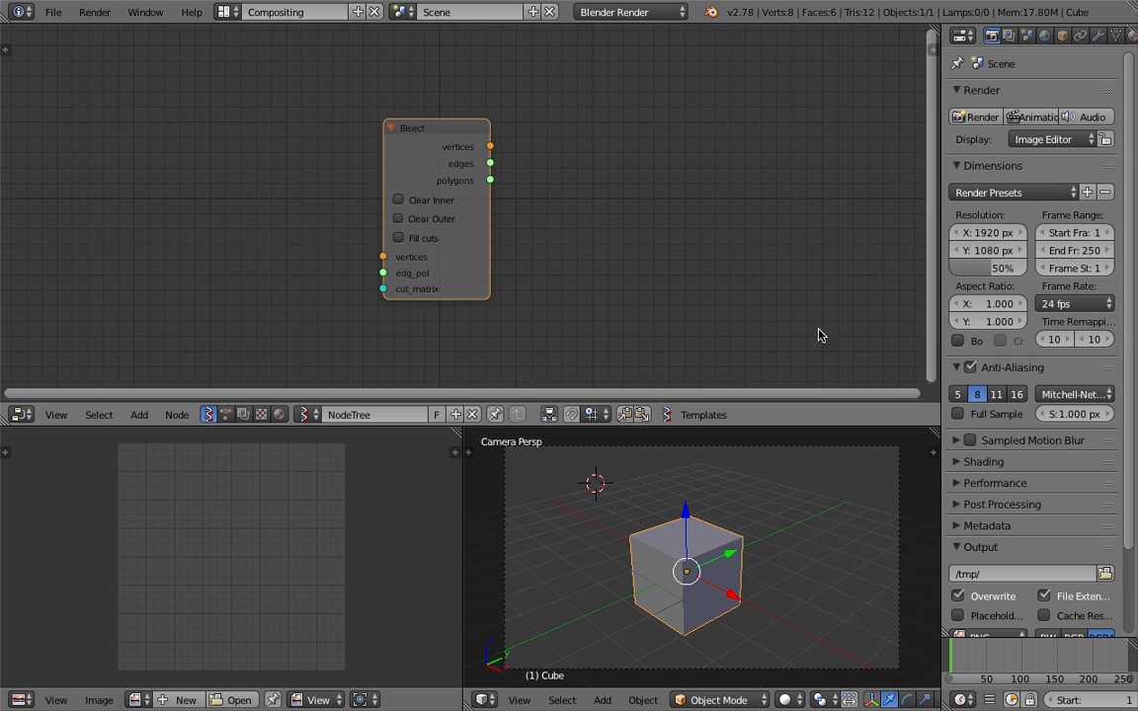
{"action": "left_click_drag", "start_coordinate": [940, 313], "coordinate": [951, 314]}
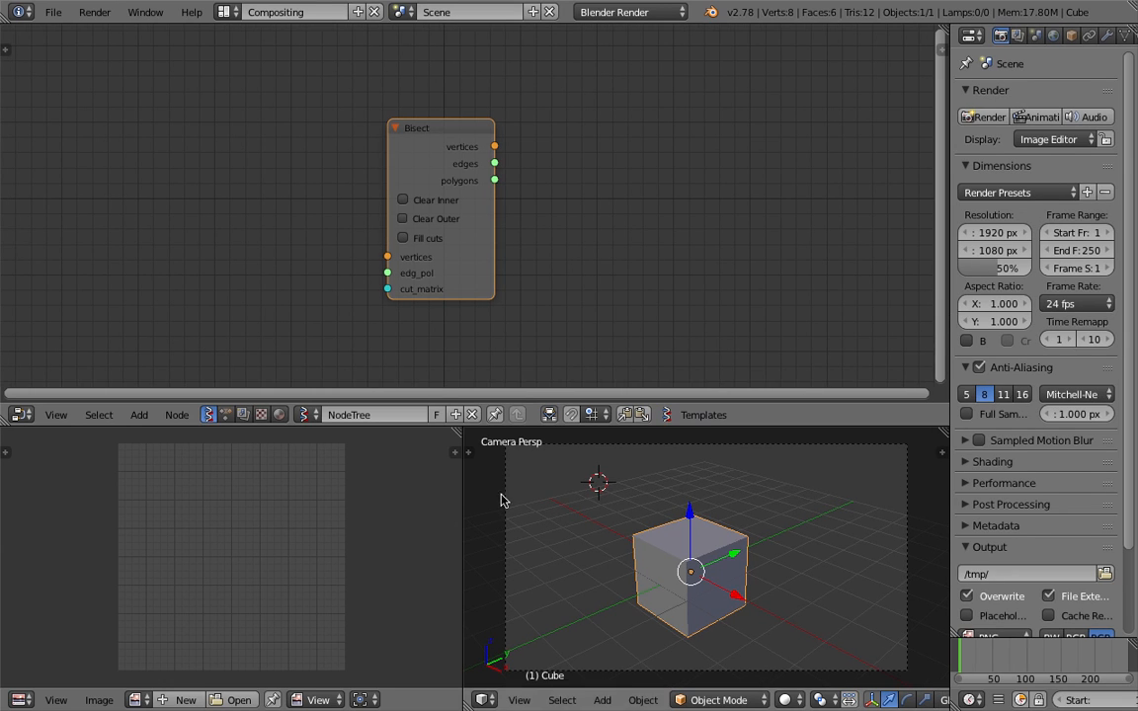
{"action": "left_click_drag", "start_coordinate": [461, 495], "coordinate": [275, 494]}
{"action": "mouse_move", "coordinate": [608, 497]}
{"action": "middle_mouse_down"}
{"action": "mouse_move", "coordinate": [607, 516]}
{"action": "mouse_move", "coordinate": [611, 498]}
{"action": "middle_mouse_up"}
{"action": "middle_click_drag", "start_coordinate": [244, 223], "coordinate": [265, 220]}
{"action": "middle_click_drag", "start_coordinate": [605, 506], "coordinate": [560, 492]}
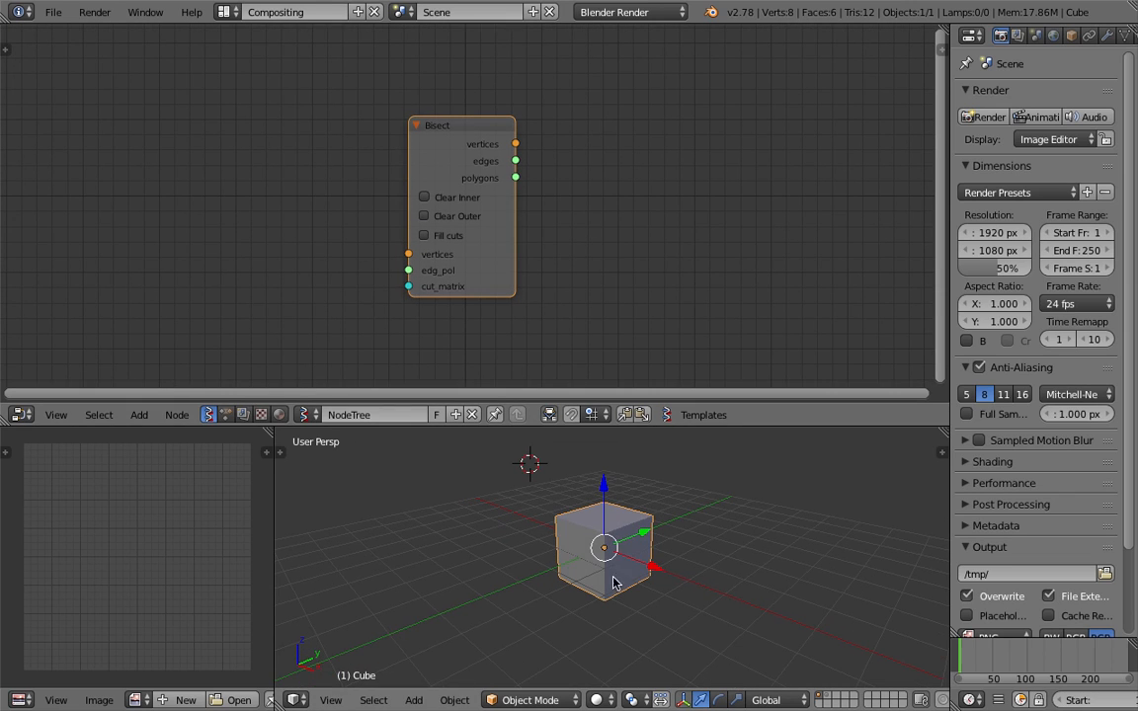
Search for the Objects in mk2 node, place it beside the Bisect node on its input side, and widen it
{"action": "key", "text": "shift+a"}
{"action": "left_click", "coordinate": [134, 155]}
{"action": "type", "text": "ob"}
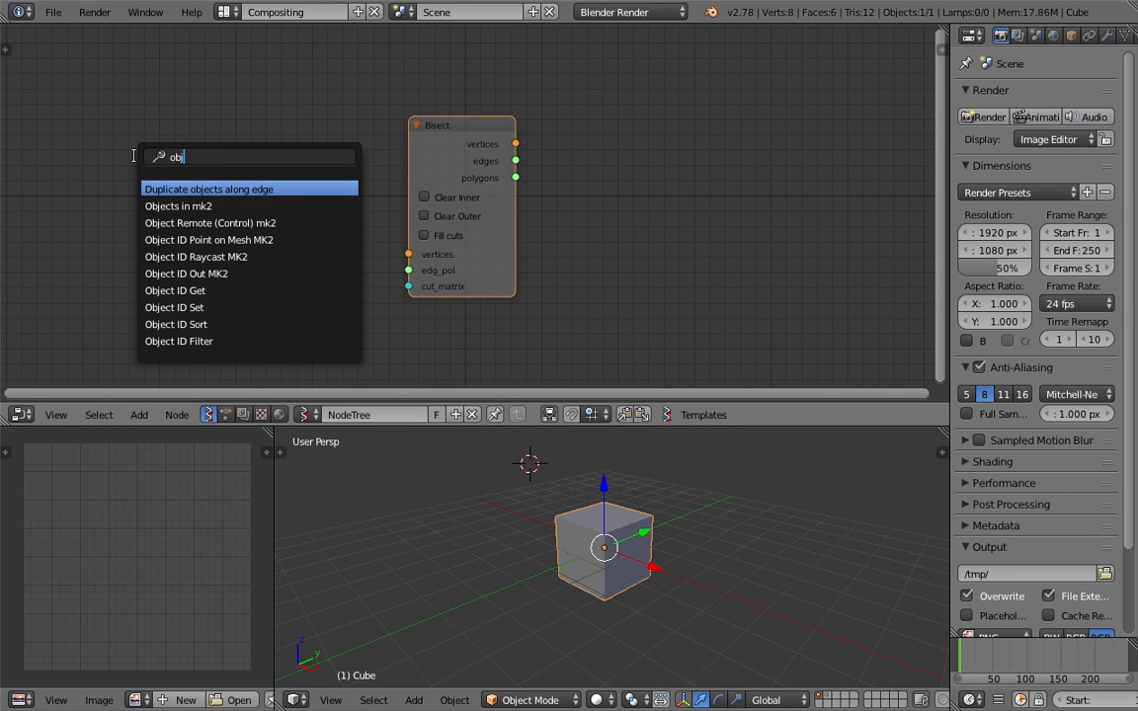
{"action": "type", "text": "jec"}
{"action": "key", "text": "Down"}
{"action": "key", "text": "Return"}
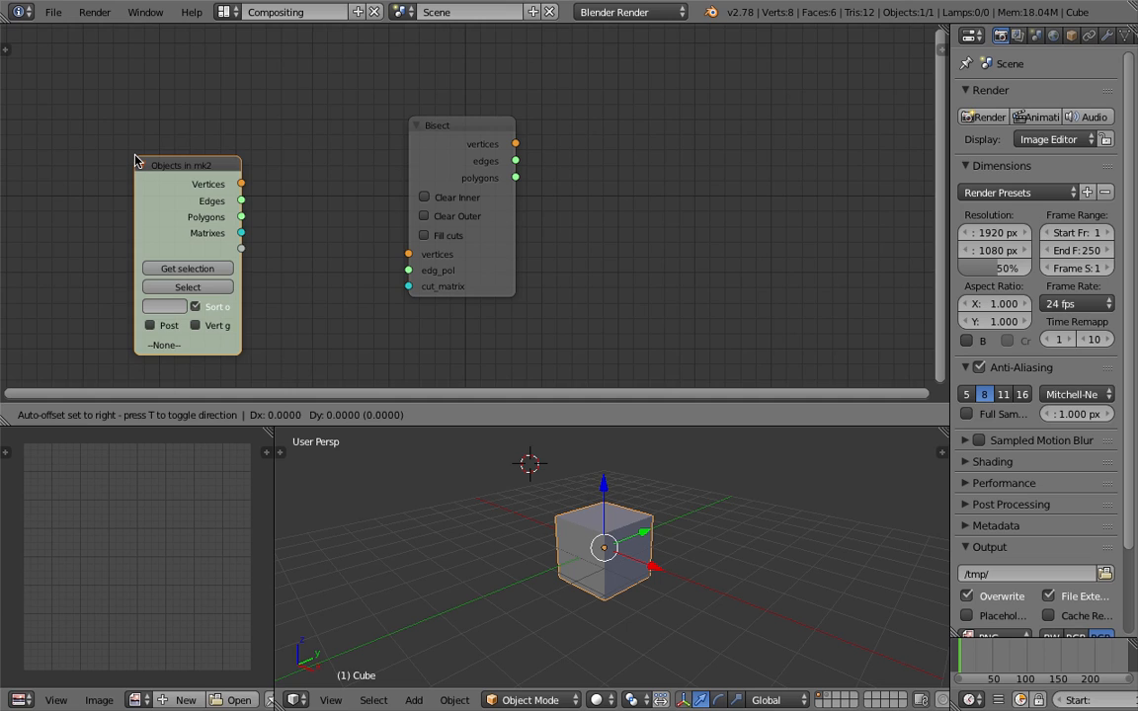
{"action": "left_click", "coordinate": [151, 118]}
{"action": "left_click_drag", "start_coordinate": [256, 231], "coordinate": [316, 231]}
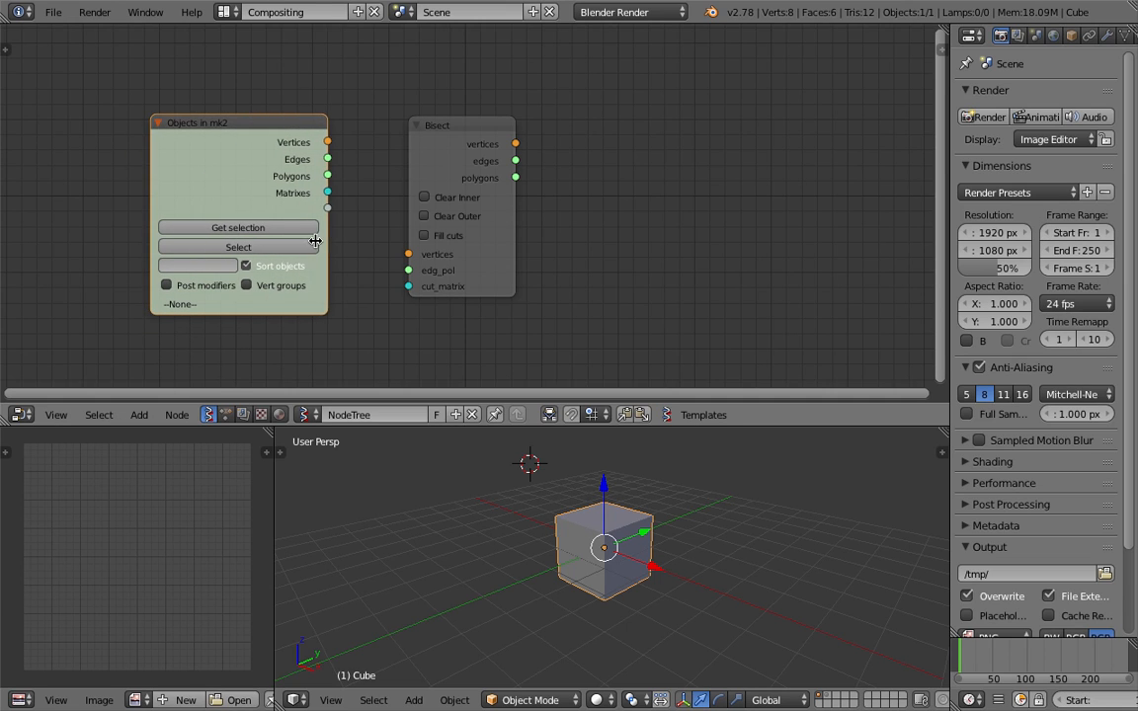
Space the Bisect node away from the Objects in mk2 node and load the selected cube into Objects in mk2
{"action": "left_click_drag", "start_coordinate": [467, 125], "coordinate": [574, 120]}
{"action": "left_click_drag", "start_coordinate": [317, 229], "coordinate": [363, 229]}
{"action": "left_click", "coordinate": [315, 229]}
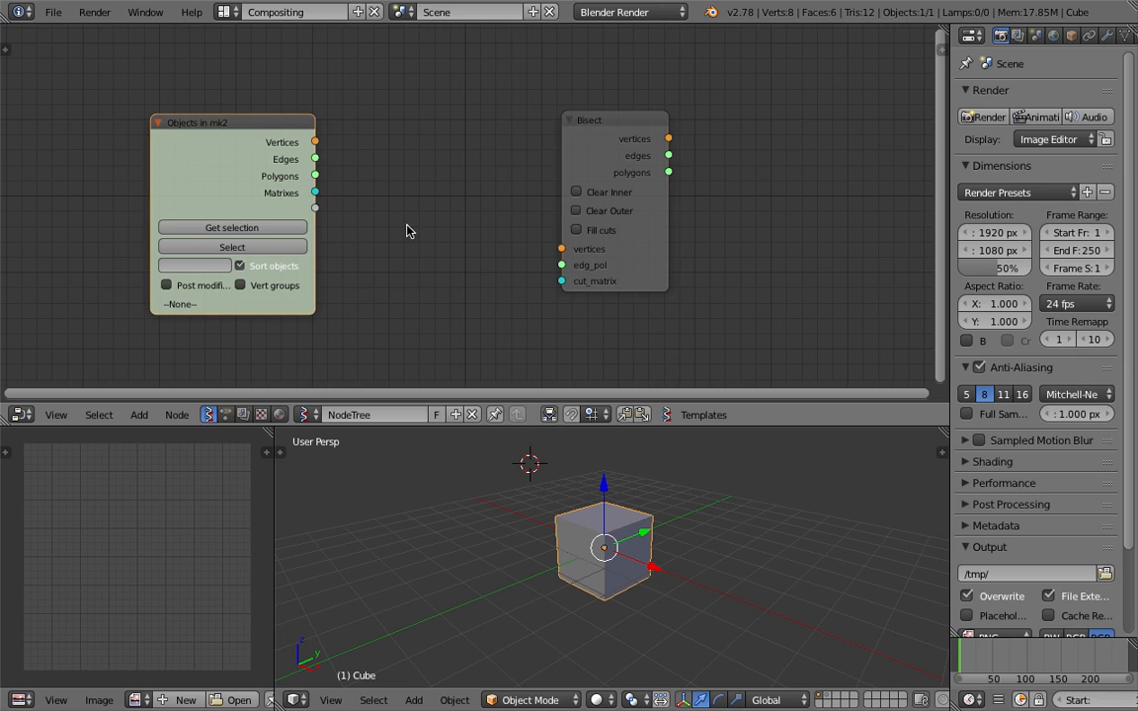
{"action": "left_click", "coordinate": [314, 227]}
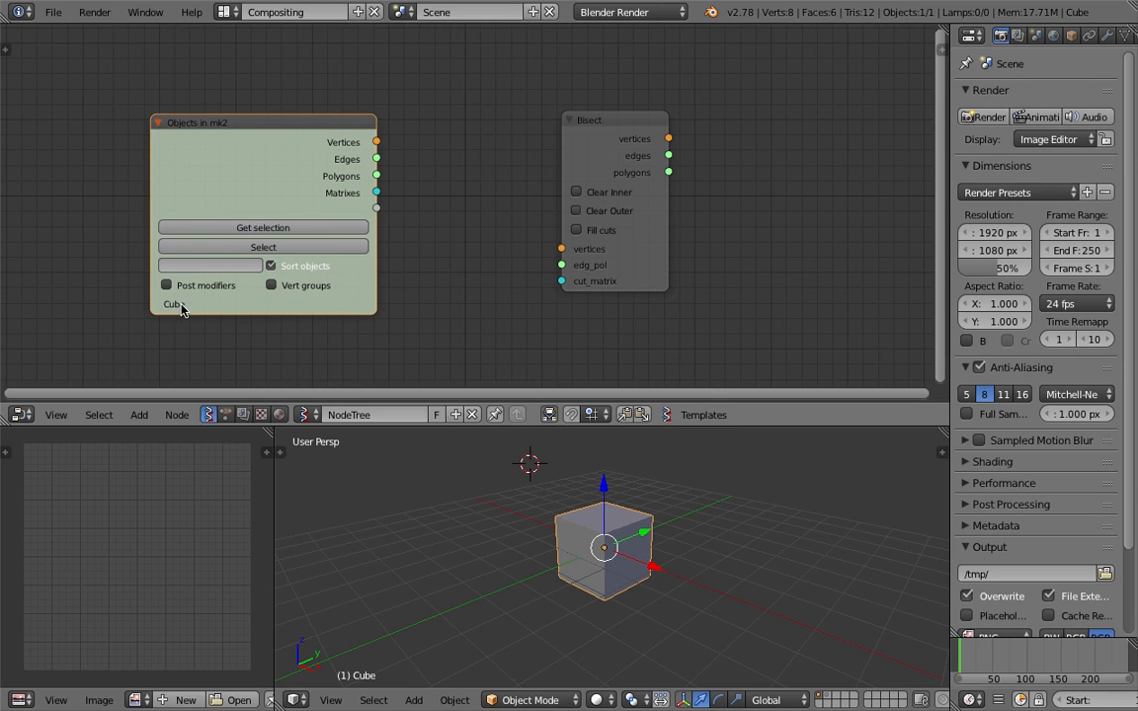
{"action": "left_click_drag", "start_coordinate": [605, 136], "coordinate": [575, 133]}
Link the Vertices and Polygons outputs of Objects in mk2 to the Bisect node's vertices and edg_pol inputs
{"action": "left_click_drag", "start_coordinate": [392, 144], "coordinate": [397, 149]}
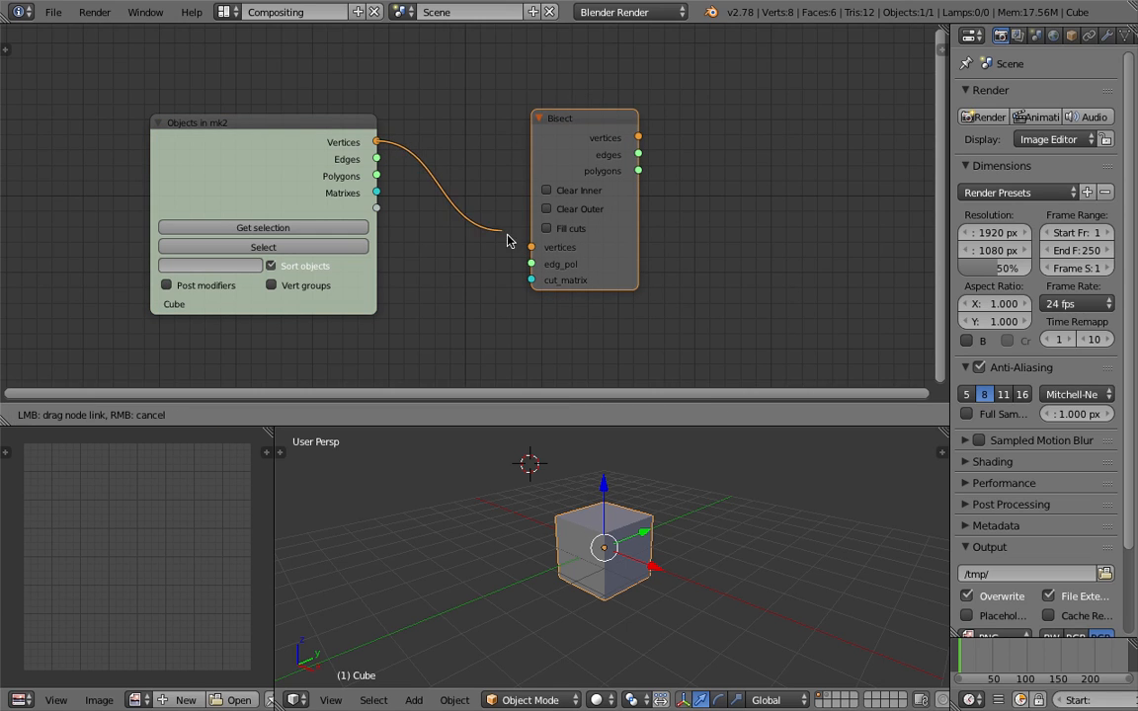
{"action": "left_click_drag", "start_coordinate": [529, 249], "coordinate": [531, 247]}
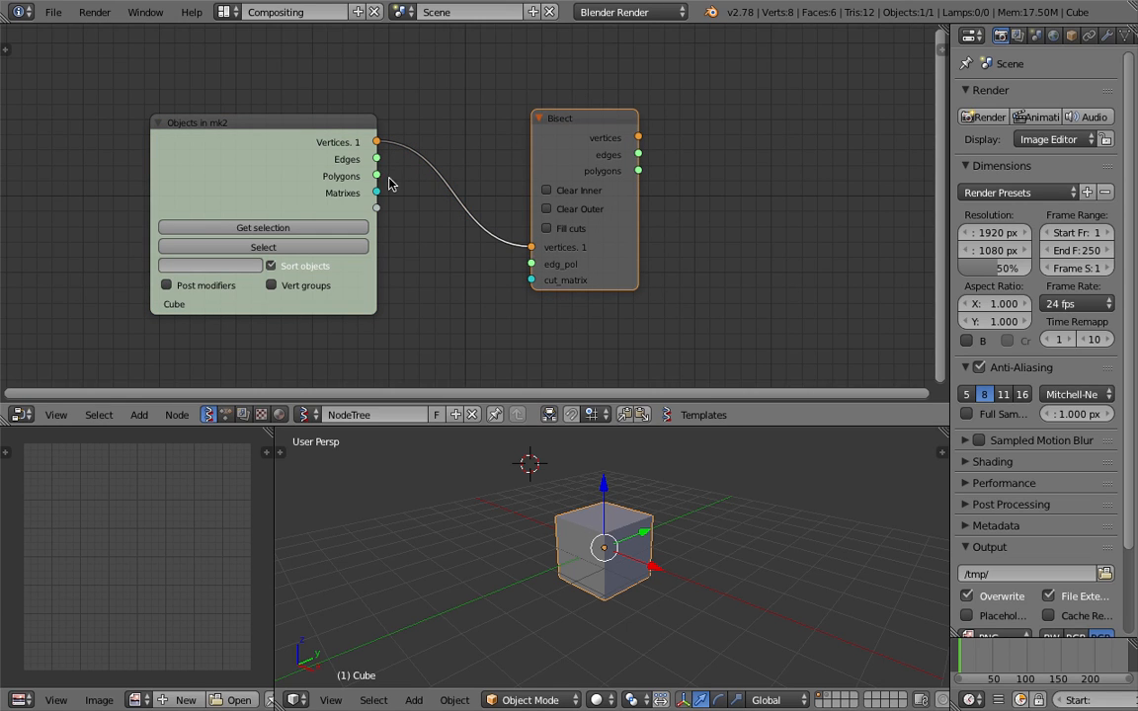
{"action": "left_click_drag", "start_coordinate": [387, 176], "coordinate": [384, 176]}
{"action": "left_click_drag", "start_coordinate": [536, 265], "coordinate": [533, 264]}
Add a Viewer Draw node and feed it the Bisect node's vertices and polygons outputs
{"action": "key", "text": "space"}
{"action": "type", "text": "view"}
{"action": "left_click", "coordinate": [728, 180]}
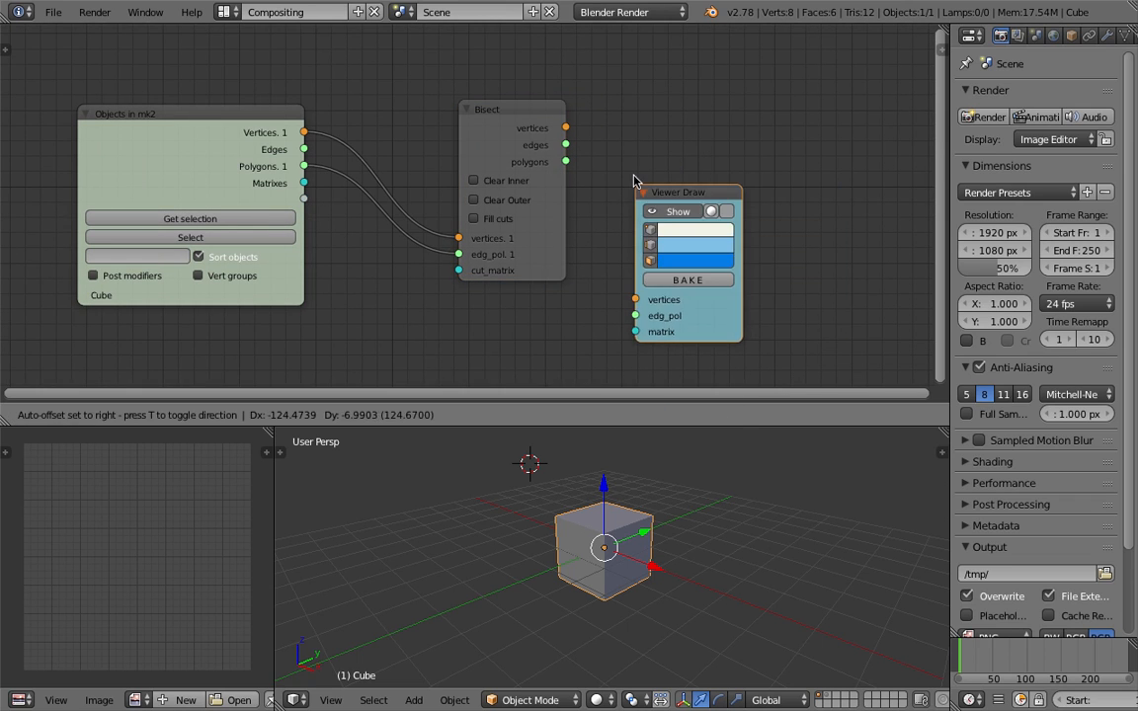
{"action": "left_click", "coordinate": [637, 59]}
{"action": "left_click_drag", "start_coordinate": [566, 138], "coordinate": [655, 172]}
{"action": "left_click_drag", "start_coordinate": [565, 171], "coordinate": [653, 188]}
Switch the 3D viewport to wireframe display and spread the Bisect and Viewer Draw nodes apart to make room
{"action": "middle_click_drag", "start_coordinate": [670, 511], "coordinate": [648, 537]}
{"action": "scroll", "coordinate": [648, 536], "scroll_direction": "up", "scroll_amount": 2}
{"action": "key", "text": "z"}
{"action": "middle_click_drag", "start_coordinate": [535, 274], "coordinate": [558, 256]}
{"action": "left_click_drag", "start_coordinate": [527, 254], "coordinate": [546, 233]}
{"action": "middle_click_drag", "start_coordinate": [461, 319], "coordinate": [475, 280]}
{"action": "left_click_drag", "start_coordinate": [716, 152], "coordinate": [751, 163]}
Add a Matrix in node below the Bisect node and link its Matrix output to the cut_matrix input
{"action": "key", "text": "ctrl+f"}
{"action": "type", "text": "matri"}
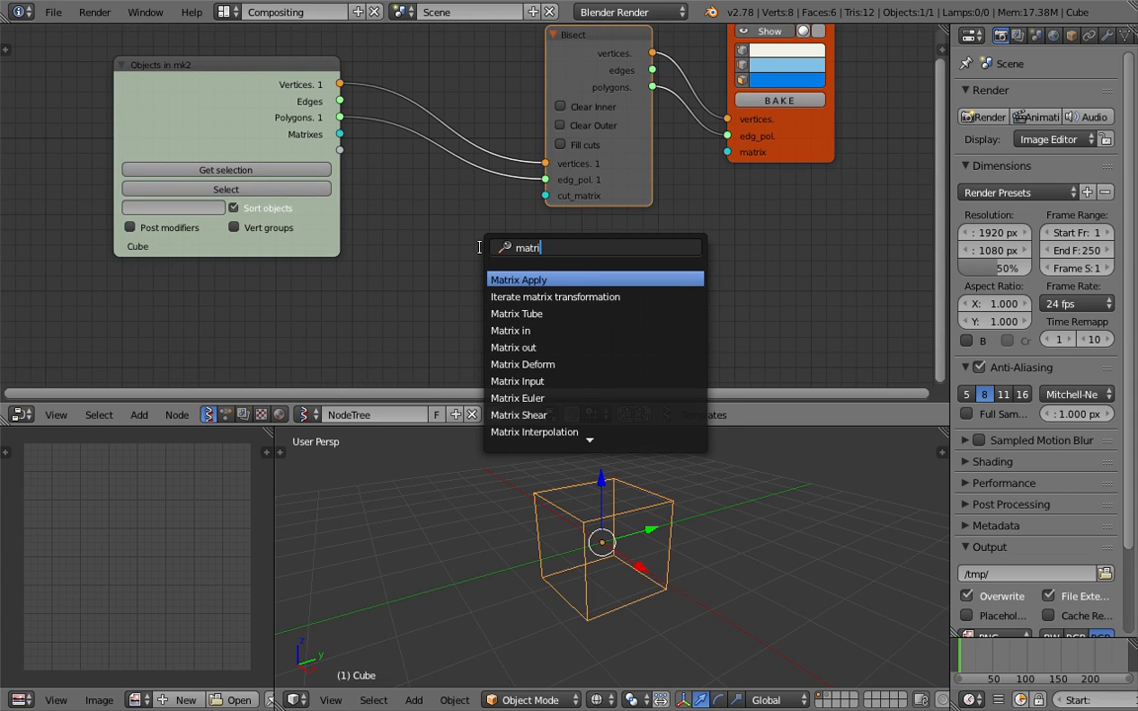
{"action": "key", "text": "Down"}
{"action": "key", "text": "Down"}
{"action": "key", "text": "Down"}
{"action": "key", "text": "Return"}
{"action": "left_click", "coordinate": [408, 240]}
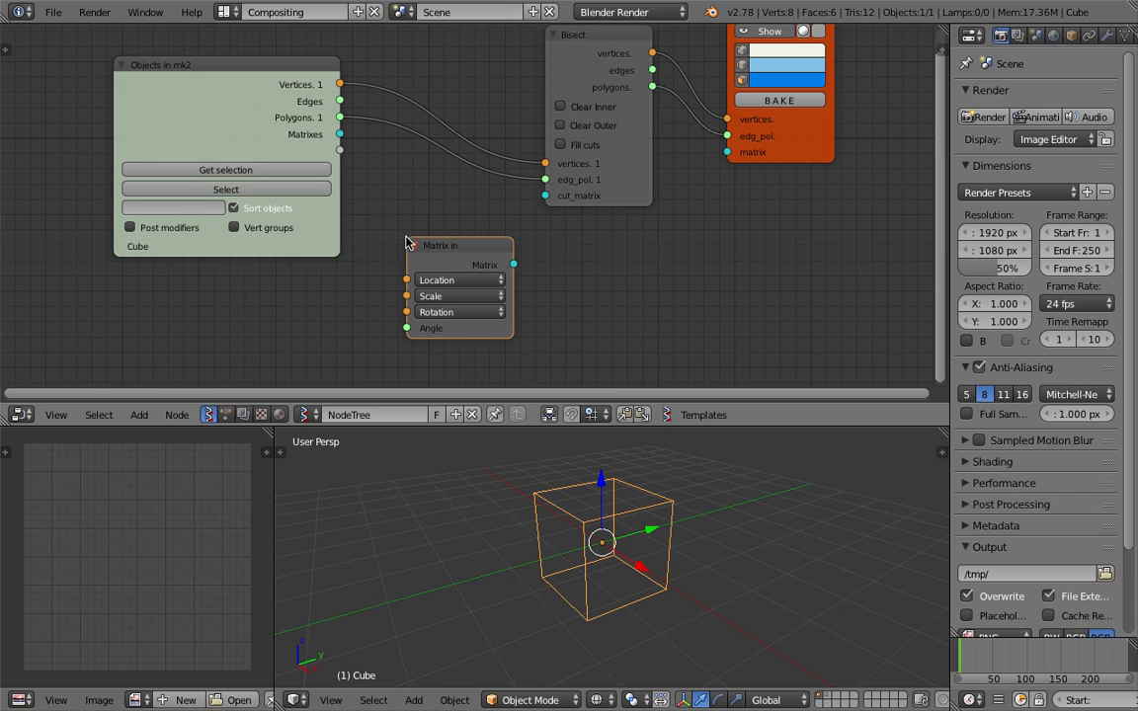
{"action": "left_click_drag", "start_coordinate": [514, 263], "coordinate": [550, 197]}
Shift the Bisect node closer to the Viewer Draw node and save over the existing blend file
{"action": "left_click_drag", "start_coordinate": [617, 193], "coordinate": [643, 199]}
{"action": "key", "text": "ctrl+s"}
{"action": "left_click", "coordinate": [646, 201]}
{"action": "middle_click_drag", "start_coordinate": [648, 550], "coordinate": [638, 511]}
{"action": "key", "text": "ctrl+s"}
{"action": "left_click", "coordinate": [637, 511]}
Return the viewport to solid display and move the original cube to one side of the bisected preview
{"action": "scroll", "coordinate": [415, 311], "scroll_direction": "down", "scroll_amount": 2}
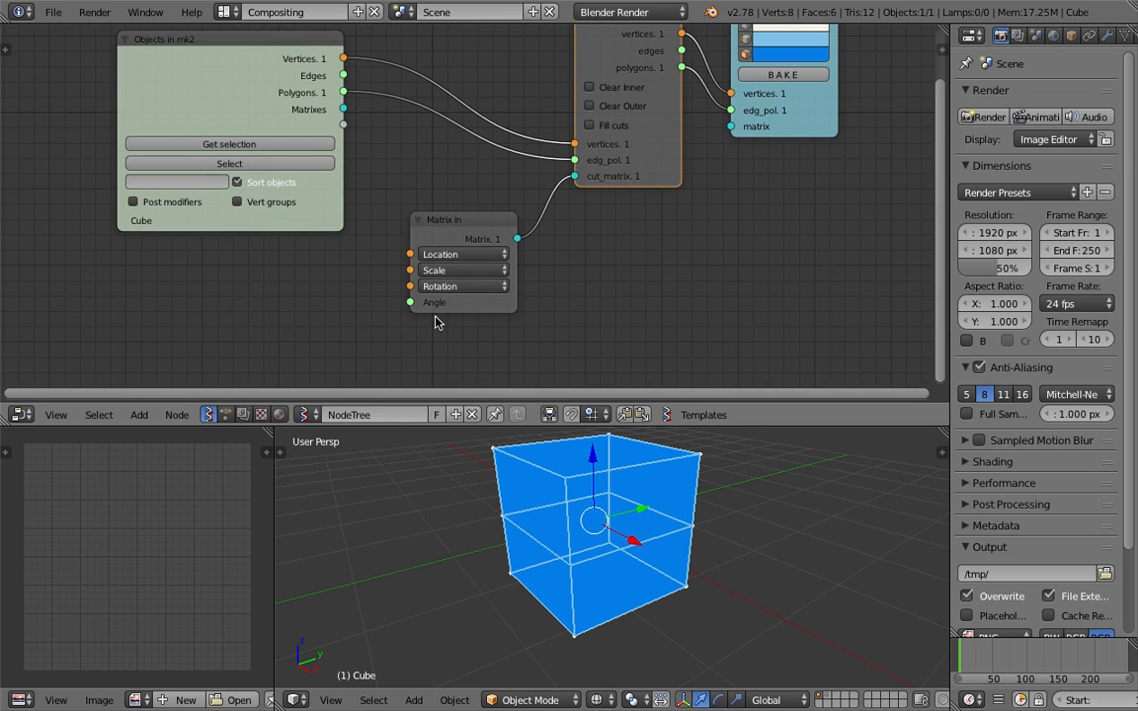
{"action": "middle_click_drag", "start_coordinate": [623, 519], "coordinate": [596, 518]}
{"action": "scroll", "coordinate": [650, 524], "scroll_direction": "down", "scroll_amount": 4}
{"action": "key", "text": "g"}
{"action": "left_click", "coordinate": [523, 550]}
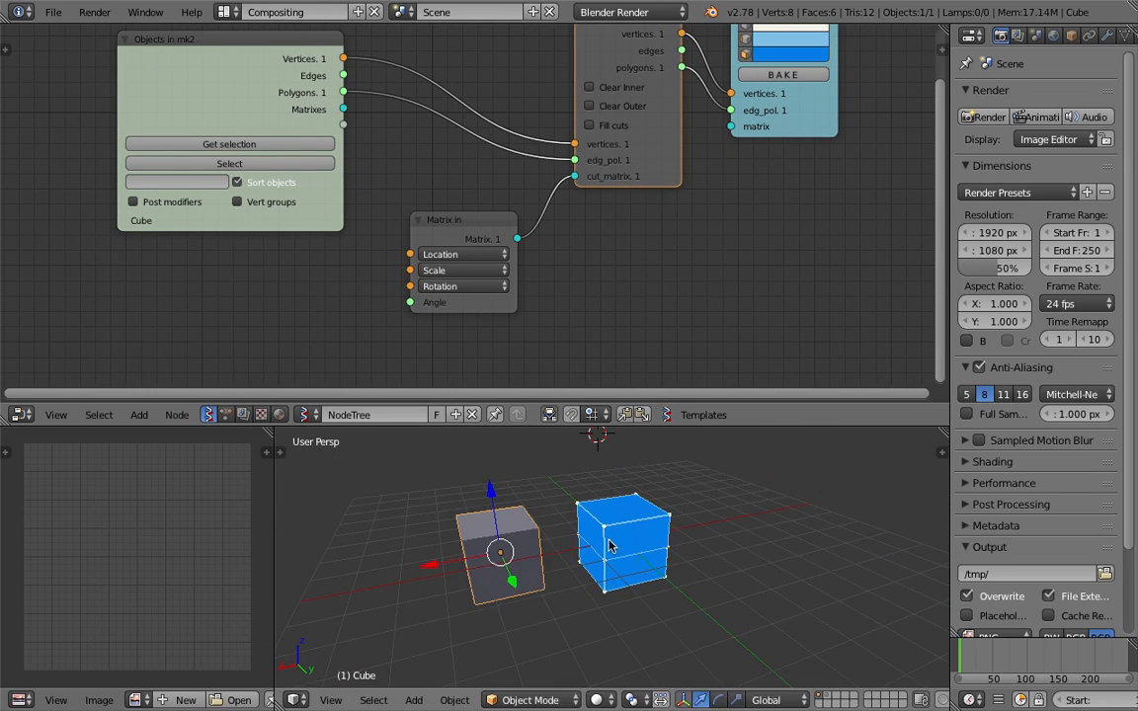
{"action": "scroll", "coordinate": [632, 539], "scroll_direction": "up", "scroll_amount": 3}
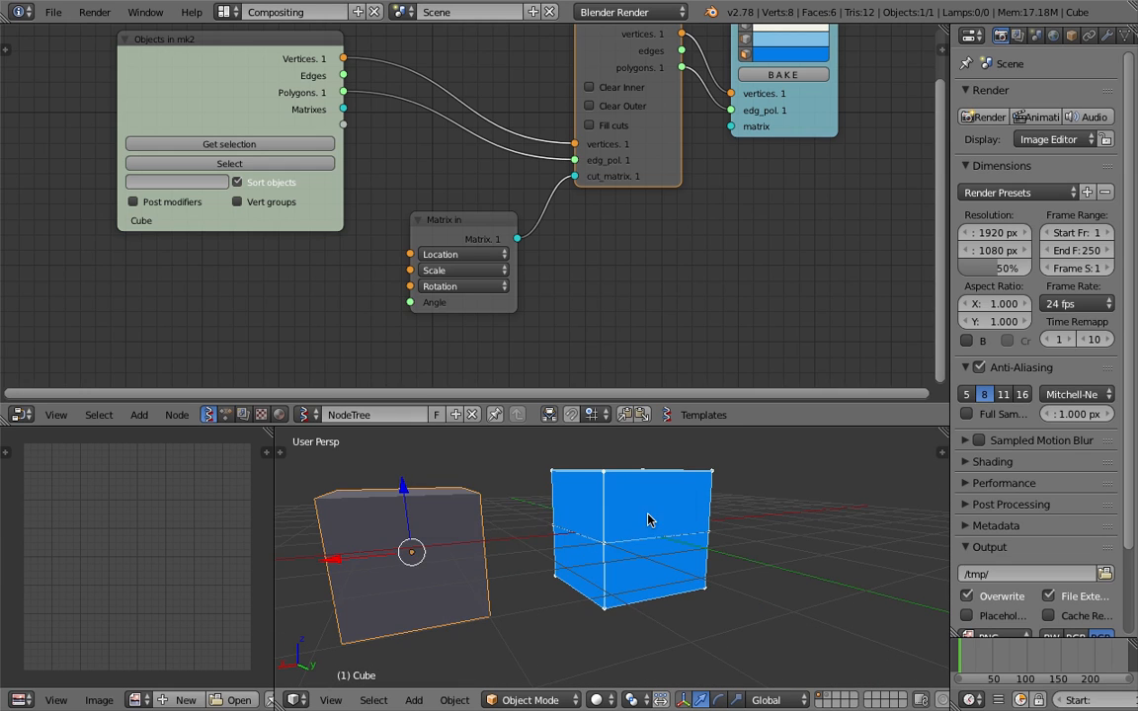
{"action": "middle_click_drag", "start_coordinate": [647, 517], "coordinate": [658, 513]}
Enable shading in the Viewer Draw node so the bisected preview is drawn with shaded faces
{"action": "middle_click_drag", "start_coordinate": [803, 216], "coordinate": [752, 288]}
{"action": "left_click", "coordinate": [757, 82]}
{"action": "middle_click_drag", "start_coordinate": [696, 250], "coordinate": [724, 241]}
{"action": "middle_click_drag", "start_coordinate": [719, 498], "coordinate": [723, 539]}
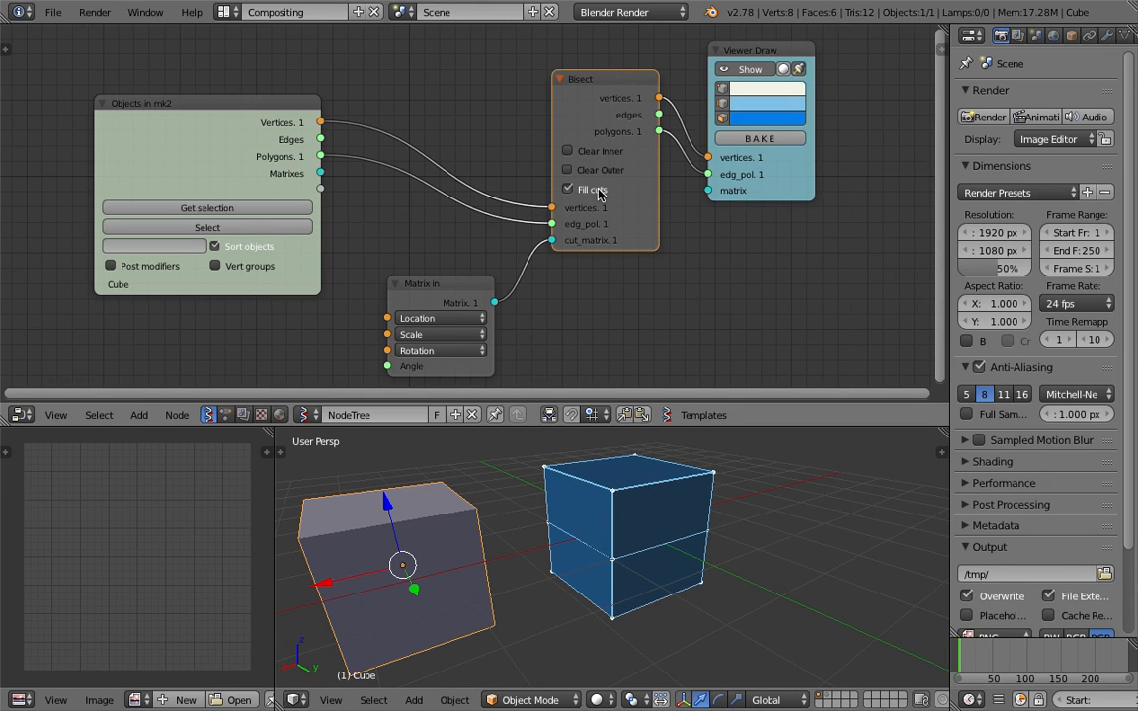
Try Clear Inner on the Bisect node, then leave only Clear Outer and Fill cuts enabled
{"action": "left_click", "coordinate": [597, 153]}
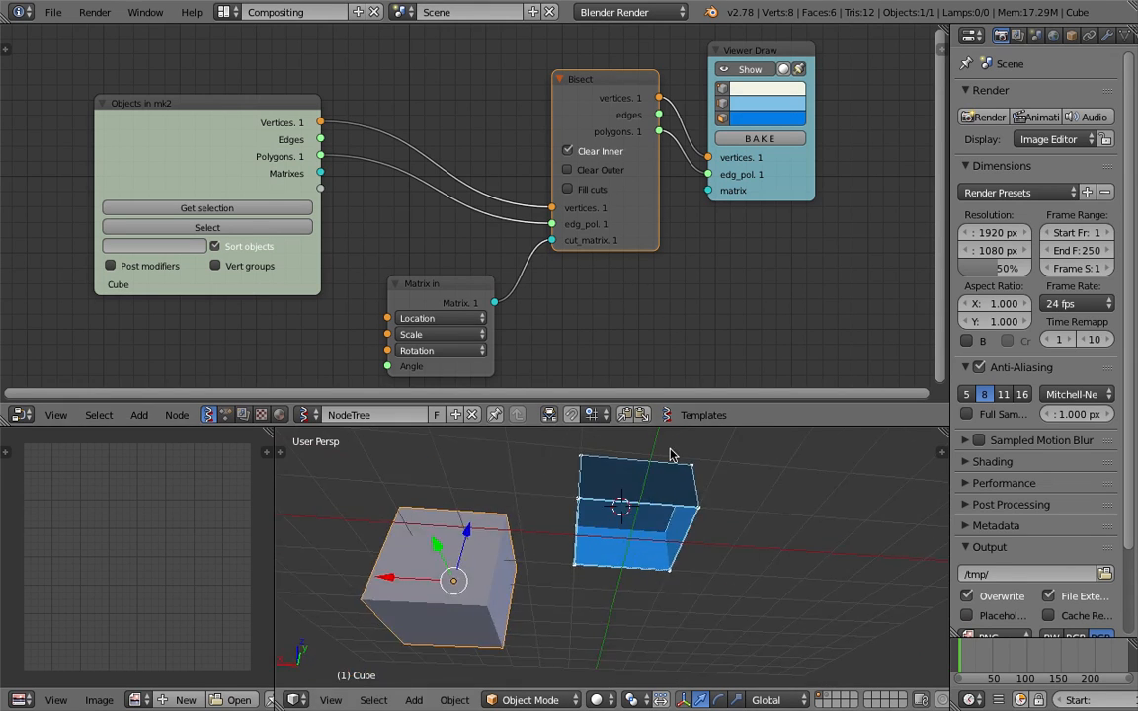
{"action": "left_click", "coordinate": [602, 171]}
{"action": "left_click", "coordinate": [599, 154]}
{"action": "middle_click_drag", "start_coordinate": [658, 568], "coordinate": [649, 470]}
{"action": "left_click", "coordinate": [593, 193]}
{"action": "middle_click_drag", "start_coordinate": [760, 516], "coordinate": [726, 509]}
Add a Vector in node, link it to the Location input of Matrix in, and set it to X 0.330, Y -0.480, Z 0.300
{"action": "middle_click_drag", "start_coordinate": [315, 366], "coordinate": [370, 303]}
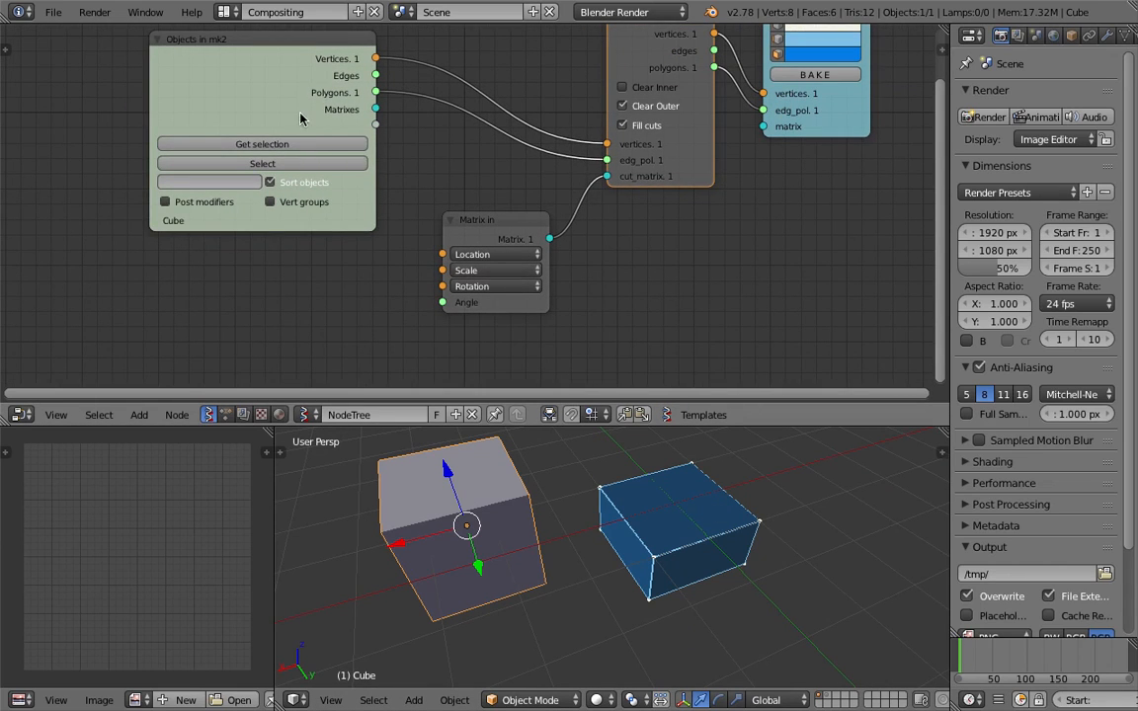
{"action": "left_click_drag", "start_coordinate": [302, 119], "coordinate": [326, 82]}
{"action": "key", "text": "shift+a"}
{"action": "left_click", "coordinate": [287, 247]}
{"action": "type", "text": "vec"}
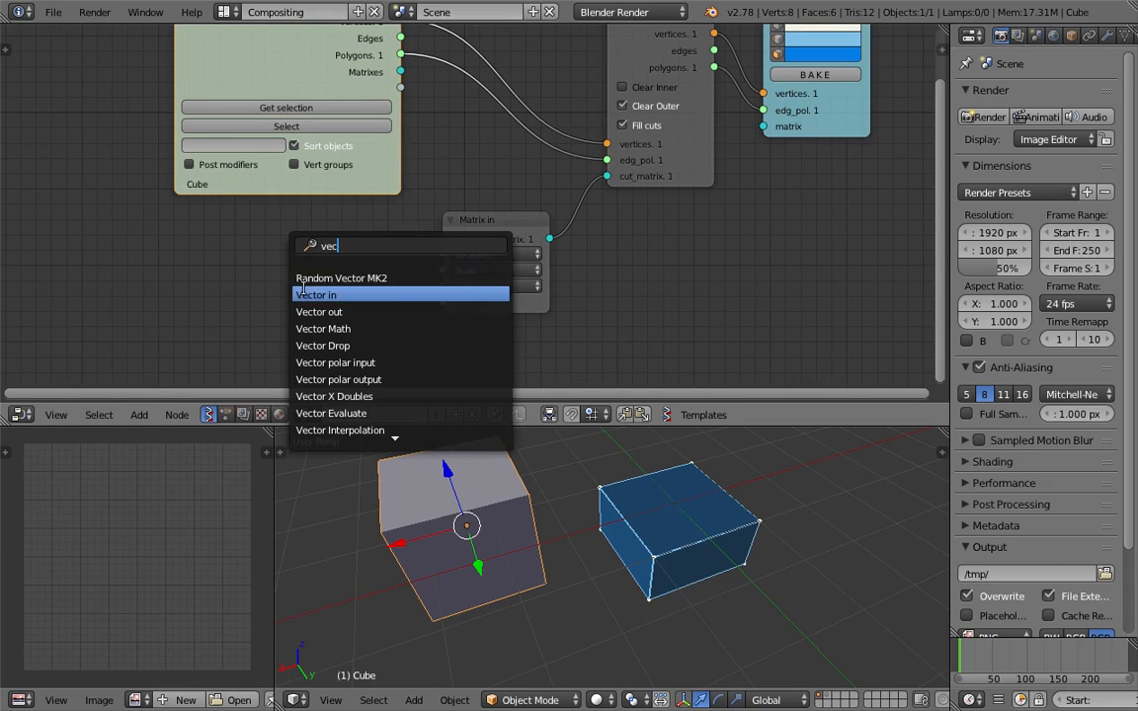
{"action": "left_click", "coordinate": [304, 289]}
{"action": "left_click", "coordinate": [270, 229]}
{"action": "left_click_drag", "start_coordinate": [351, 260], "coordinate": [442, 255]}
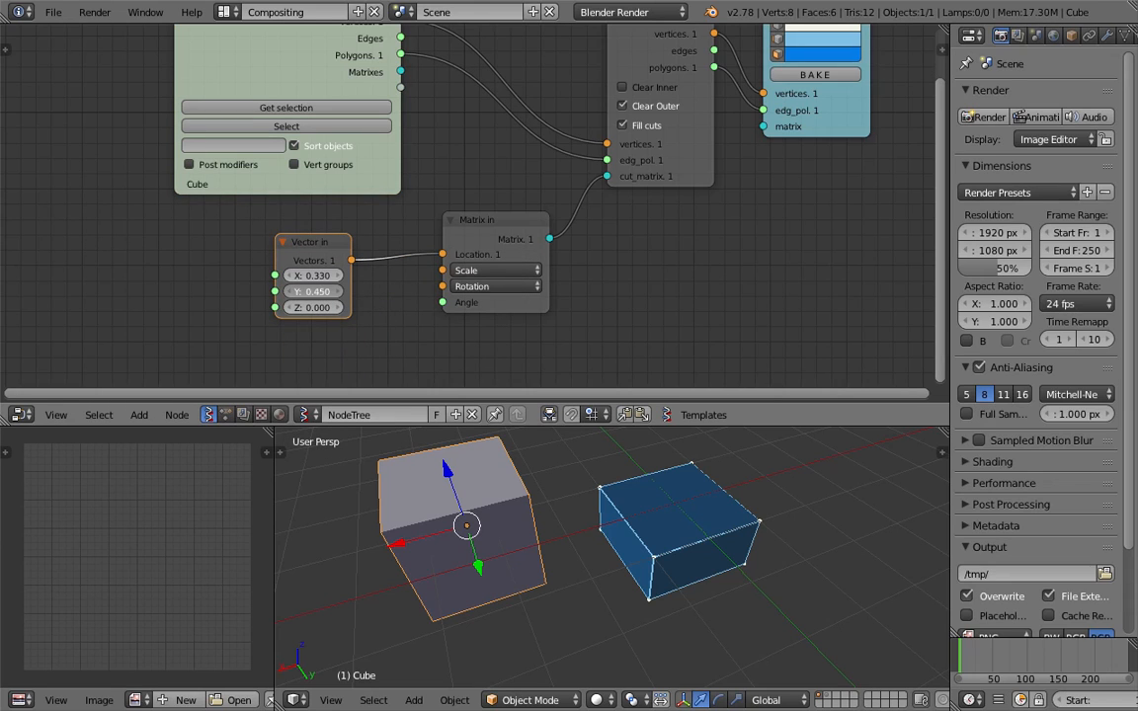
{"action": "left_click_drag", "start_coordinate": [324, 310], "coordinate": [360, 309]}
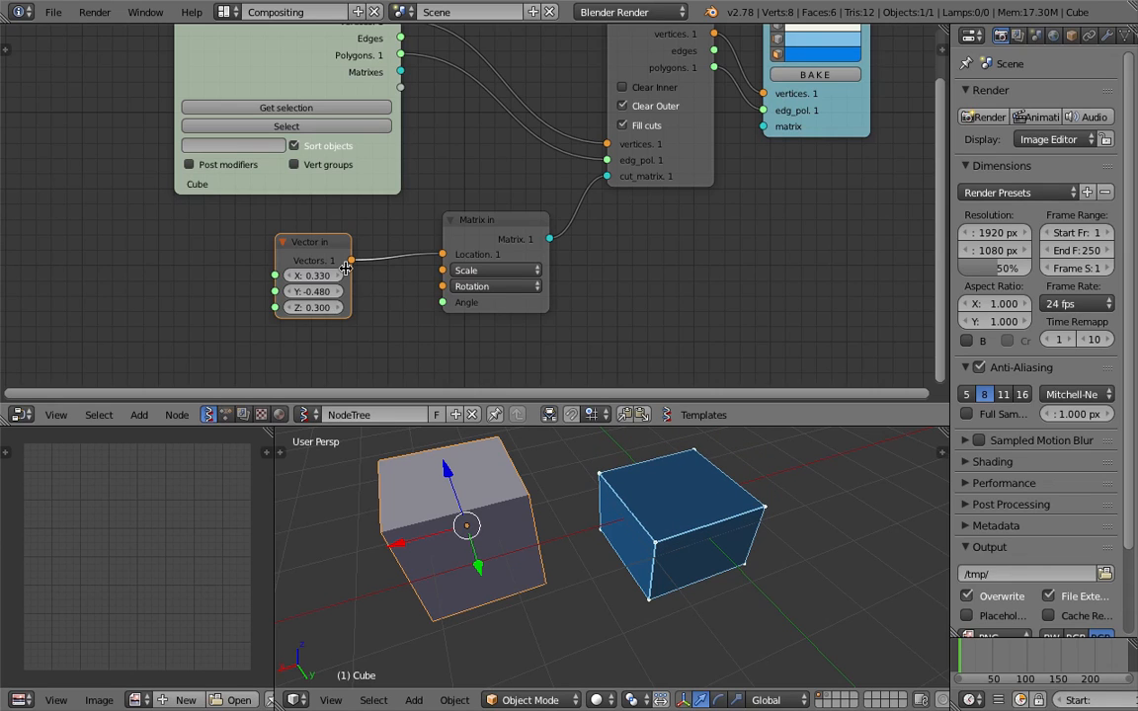
Move the Vector in node aside, add a Vector X | Y | Z MK2 node below it, and widen the new node
{"action": "left_click_drag", "start_coordinate": [323, 247], "coordinate": [260, 222]}
{"action": "key", "text": "shift+a"}
{"action": "left_click", "coordinate": [296, 292]}
{"action": "type", "text": "z"}
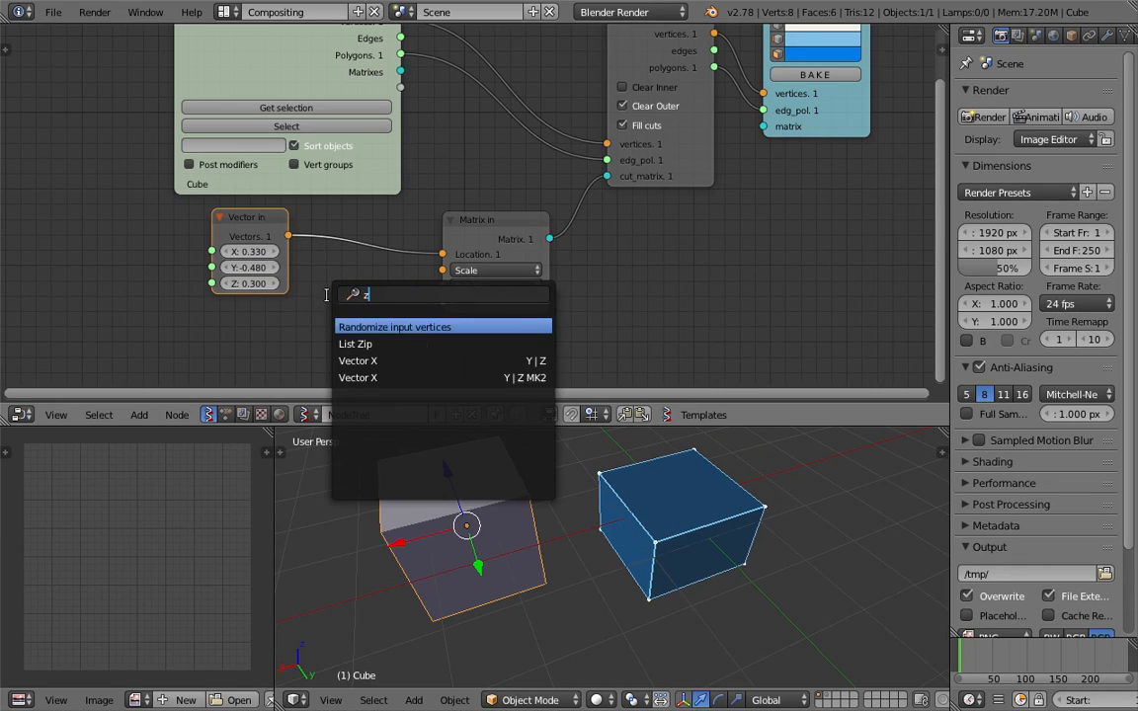
{"action": "left_click", "coordinate": [375, 375]}
{"action": "left_click", "coordinate": [303, 329]}
{"action": "middle_click_drag", "start_coordinate": [302, 329], "coordinate": [336, 267]}
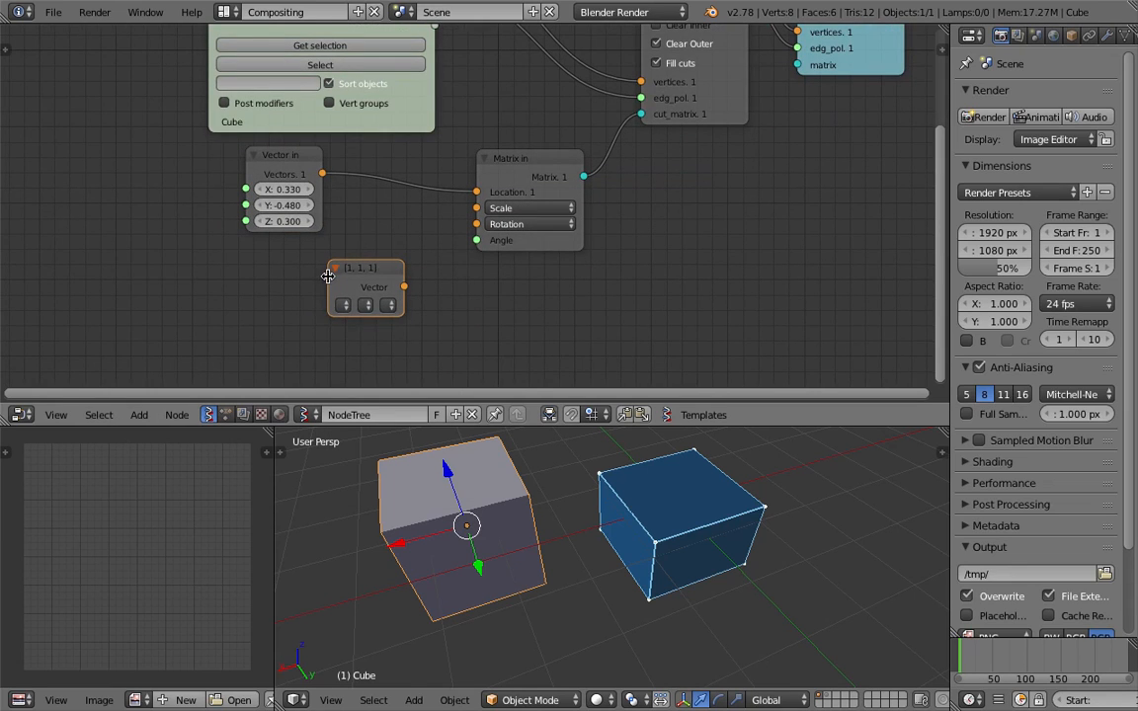
{"action": "left_click_drag", "start_coordinate": [327, 276], "coordinate": [288, 276]}
Set the Vector X | Y | Z MK2 node to 0, 0, 1 and link it to the Rotation input of Matrix in
{"action": "left_click", "coordinate": [316, 308]}
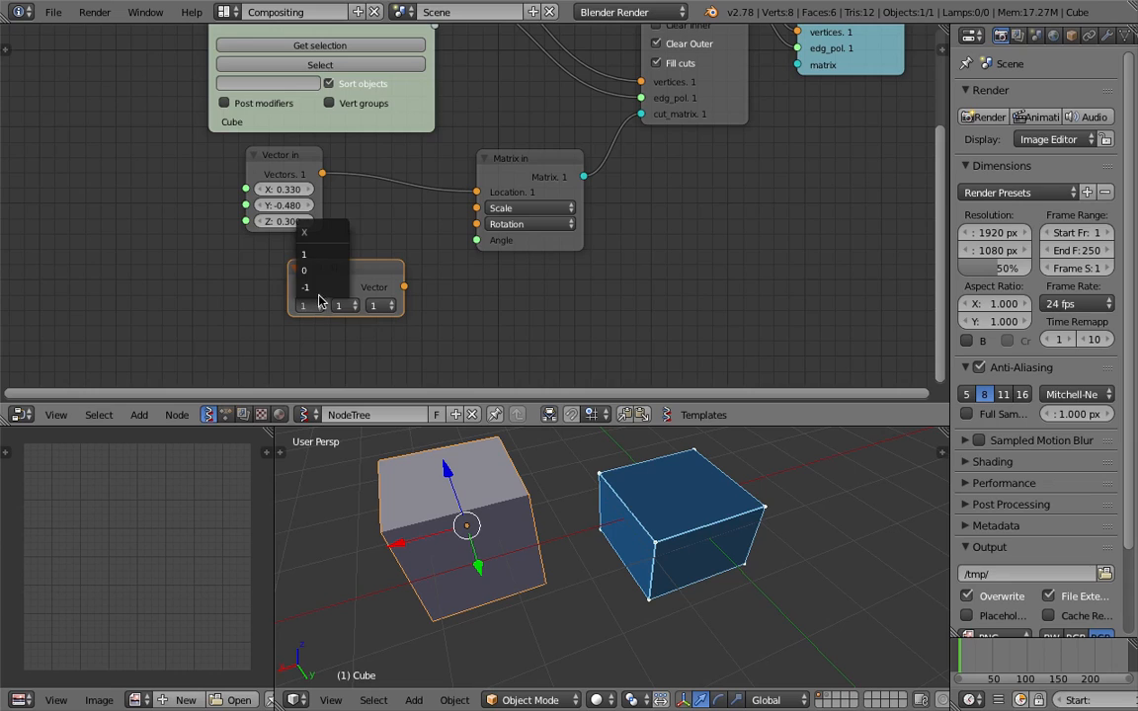
{"action": "left_click", "coordinate": [320, 270]}
{"action": "left_click", "coordinate": [338, 306]}
{"action": "left_click", "coordinate": [345, 271]}
{"action": "left_click_drag", "start_coordinate": [404, 288], "coordinate": [477, 227]}
Move Matrix in to make room, add a Float node linked to its Angle input, and set the float to 33.49
{"action": "left_click_drag", "start_coordinate": [561, 244], "coordinate": [631, 247]}
{"action": "key", "text": "shift+a"}
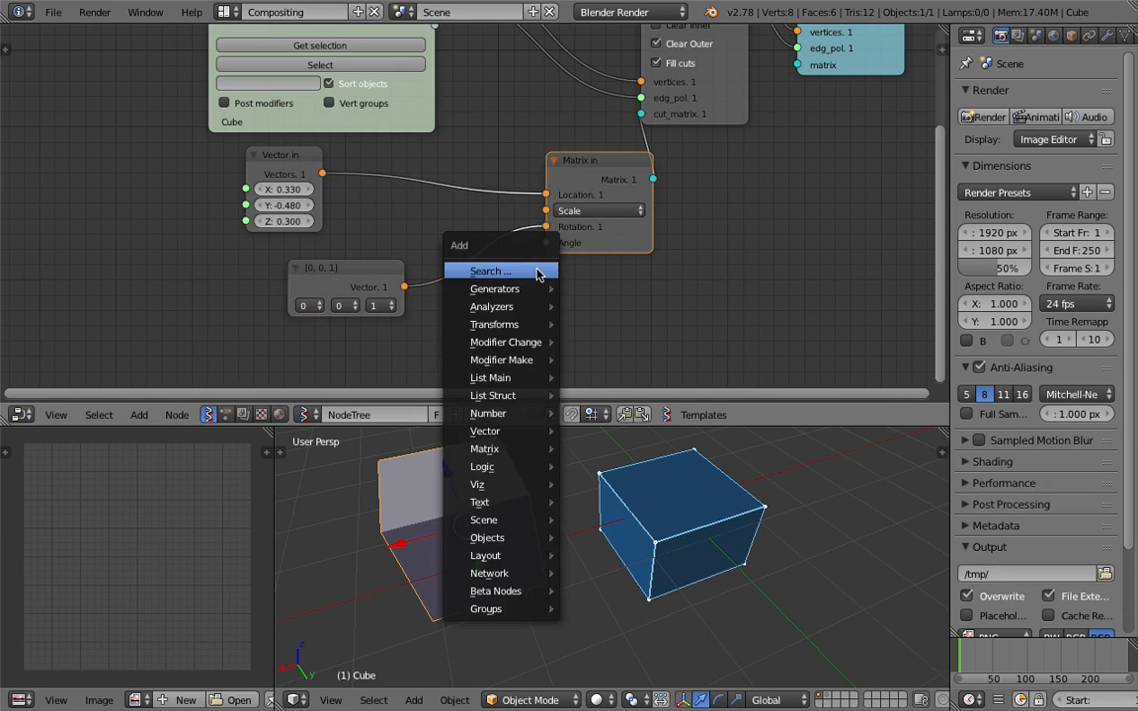
{"action": "left_click", "coordinate": [538, 270]}
{"action": "type", "text": "flo"}
{"action": "left_click", "coordinate": [559, 320]}
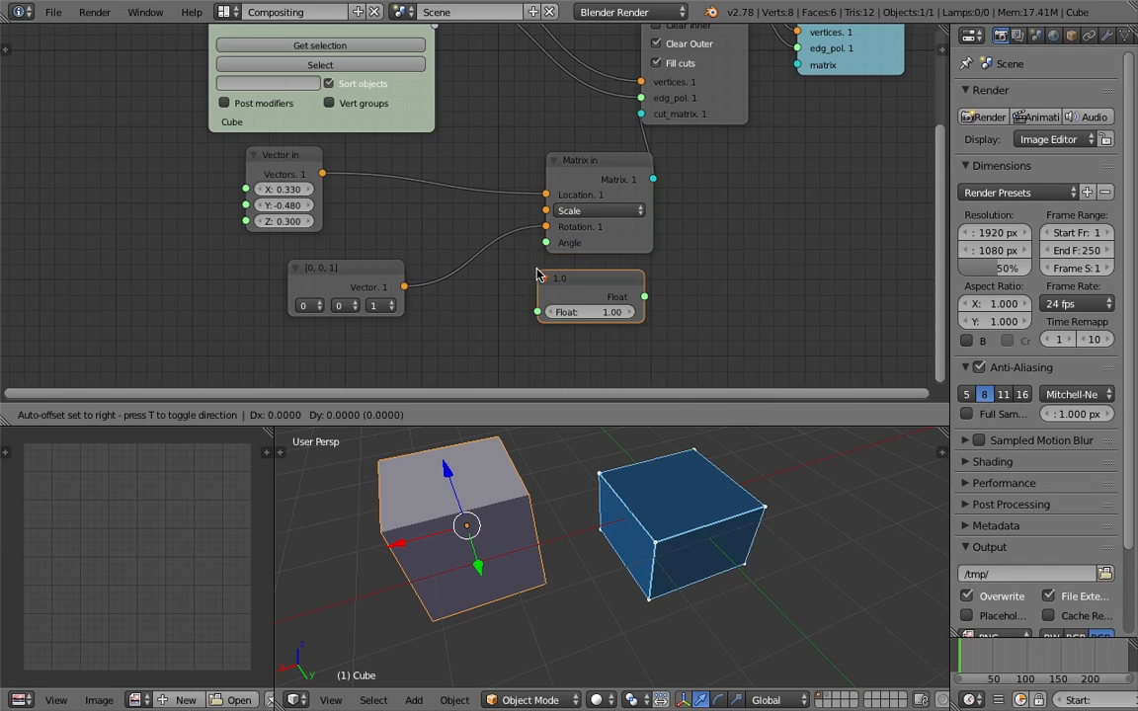
{"action": "left_click", "coordinate": [547, 339]}
{"action": "left_click_drag", "start_coordinate": [565, 334], "coordinate": [546, 243]}
{"action": "left_click_drag", "start_coordinate": [512, 349], "coordinate": [516, 350]}
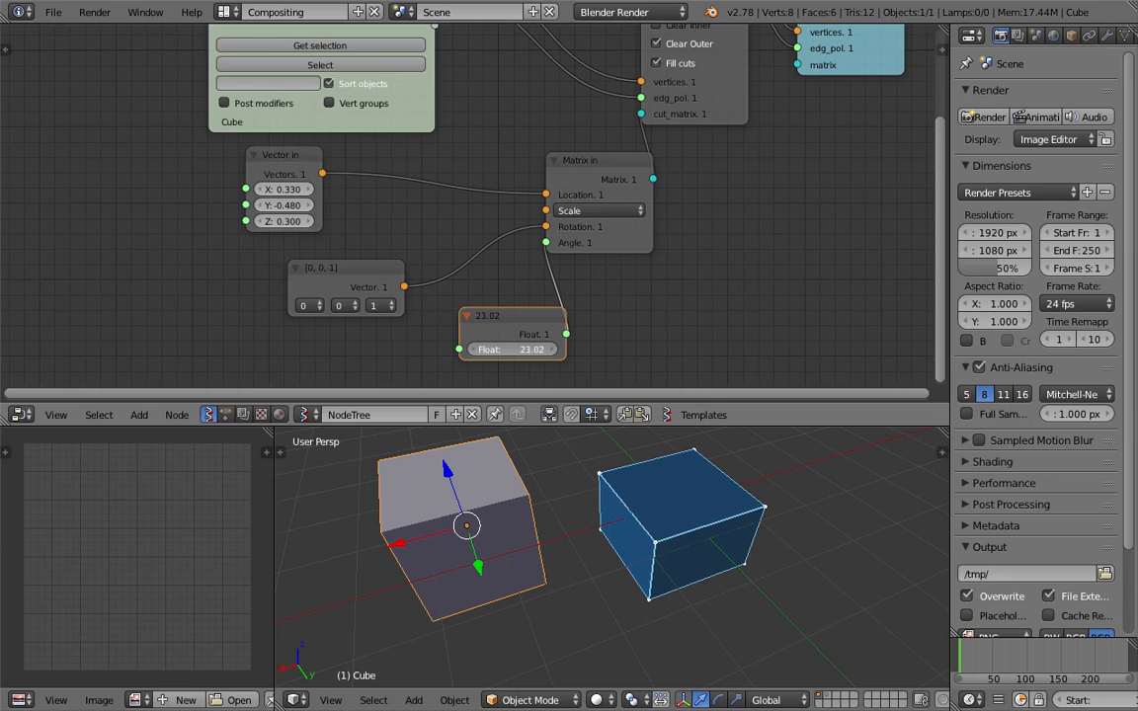
Rearrange the Float and rotation vector nodes on the input side of Matrix in and set the float to 74.05
{"action": "left_click_drag", "start_coordinate": [486, 318], "coordinate": [331, 332]}
{"action": "left_click_drag", "start_coordinate": [341, 286], "coordinate": [381, 252]}
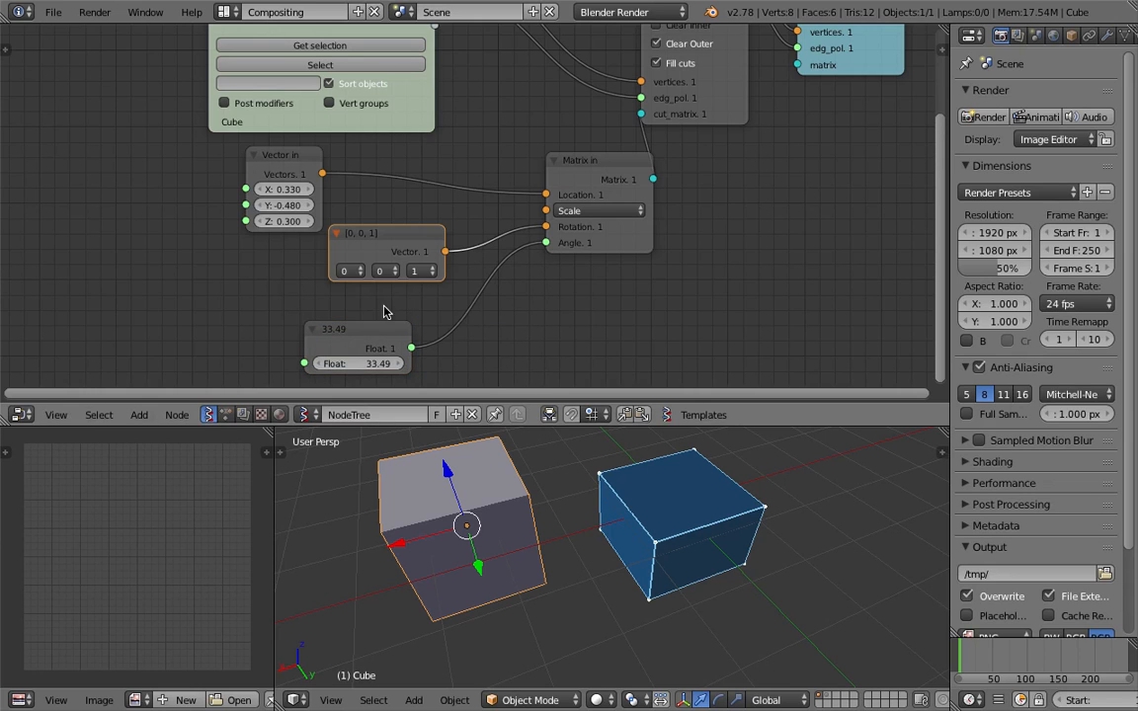
{"action": "left_click_drag", "start_coordinate": [378, 364], "coordinate": [414, 374]}
Delete the [0, 0, 1] vector node, move the Vector in node outward, and reset its X, Y and Z to 0
{"action": "scroll", "coordinate": [569, 262], "scroll_direction": "down", "scroll_amount": 2}
{"action": "key", "text": "x"}
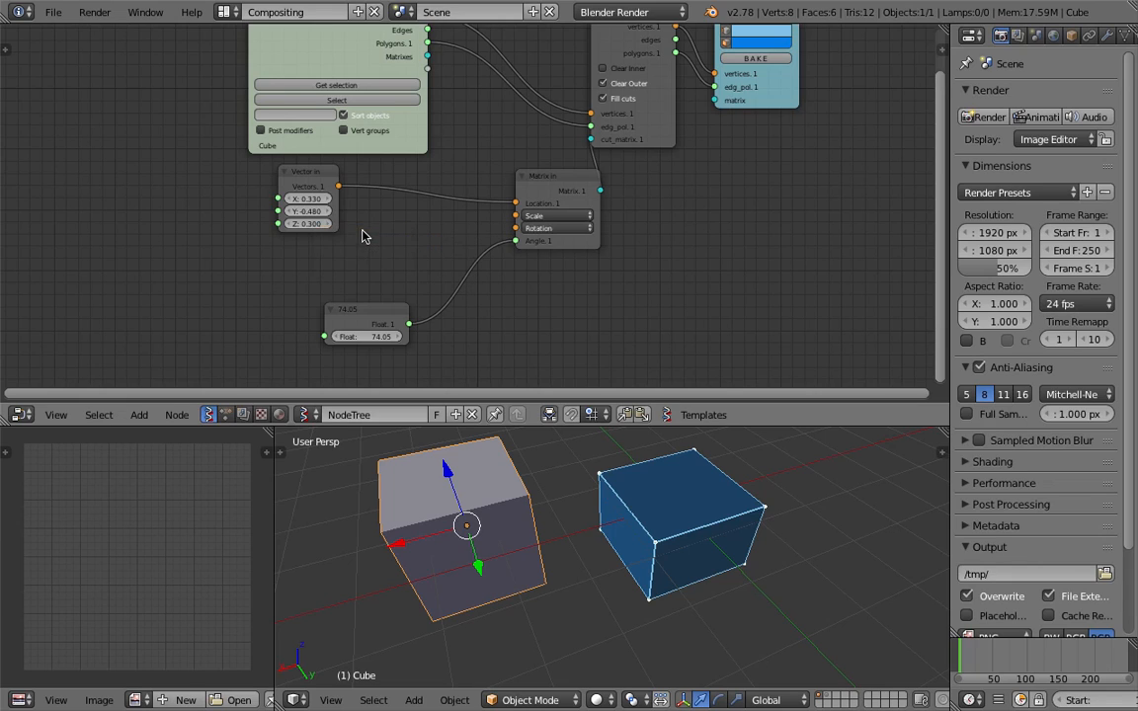
{"action": "left_click_drag", "start_coordinate": [321, 186], "coordinate": [246, 179]}
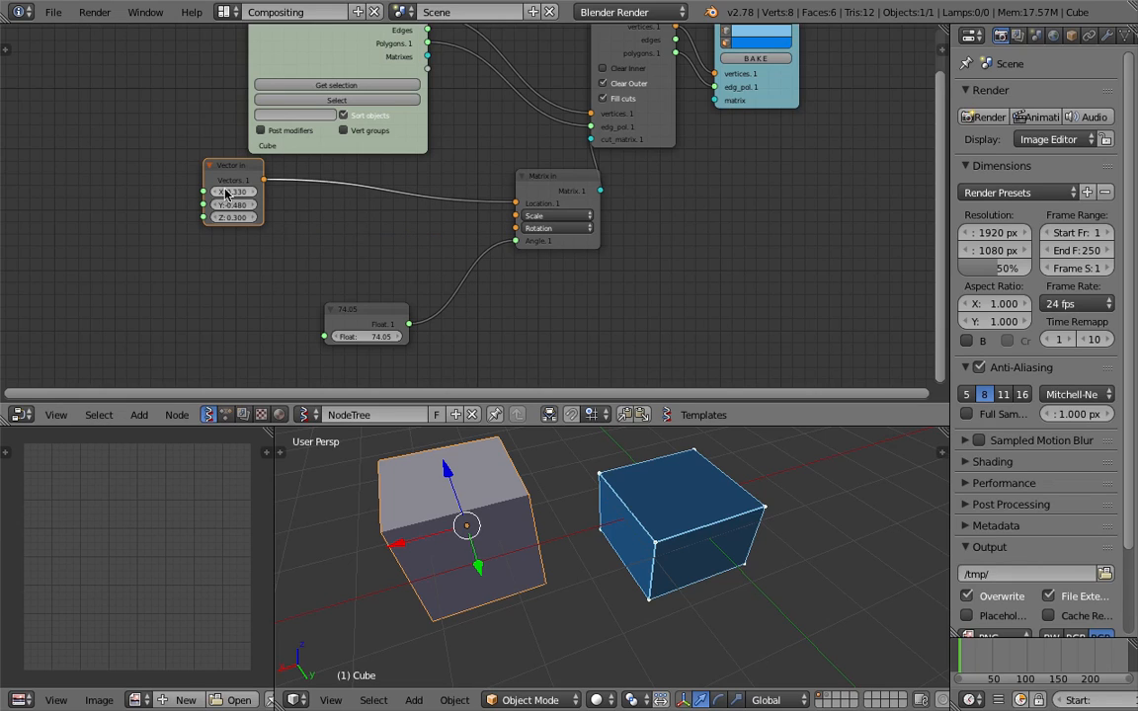
{"action": "type", "text": "0"}
{"action": "key", "text": "Return"}
Add a vector axis node set to Z and link its Vectors output to the Rotation input of Matrix in
{"action": "key", "text": "shift+a"}
{"action": "left_click", "coordinate": [281, 216]}
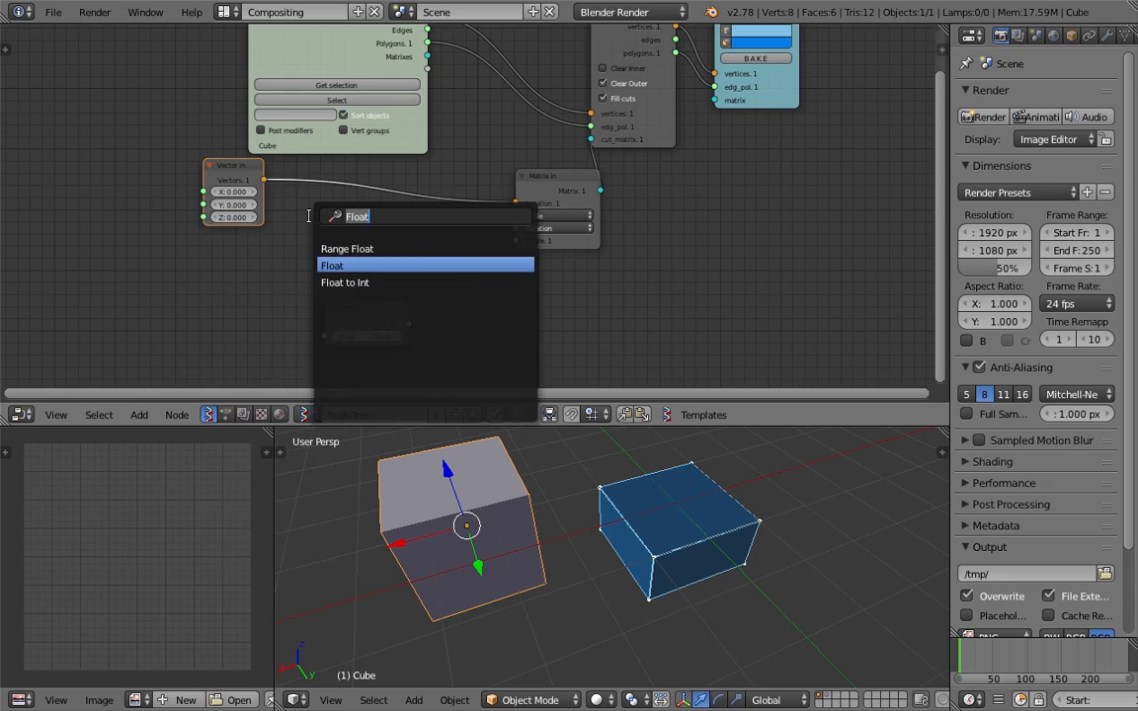
{"action": "type", "text": "z"}
{"action": "left_click", "coordinate": [357, 283]}
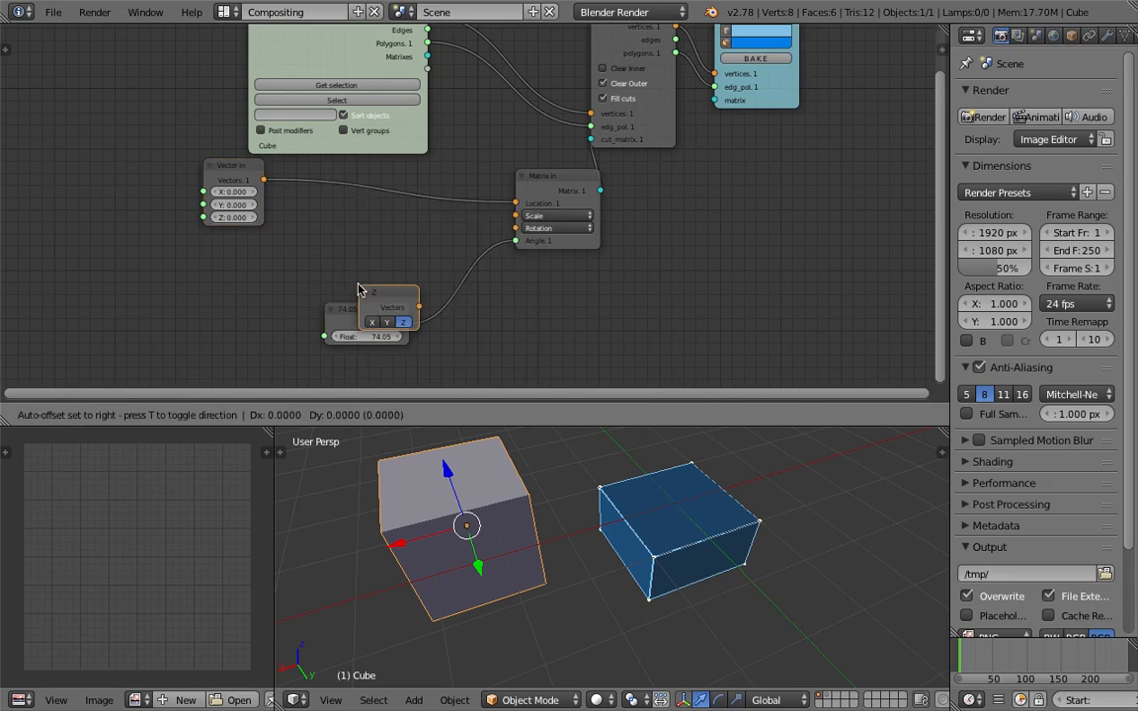
{"action": "left_click", "coordinate": [361, 231]}
{"action": "scroll", "coordinate": [377, 256], "scroll_direction": "up", "scroll_amount": 3}
{"action": "left_click_drag", "start_coordinate": [409, 259], "coordinate": [413, 258]}
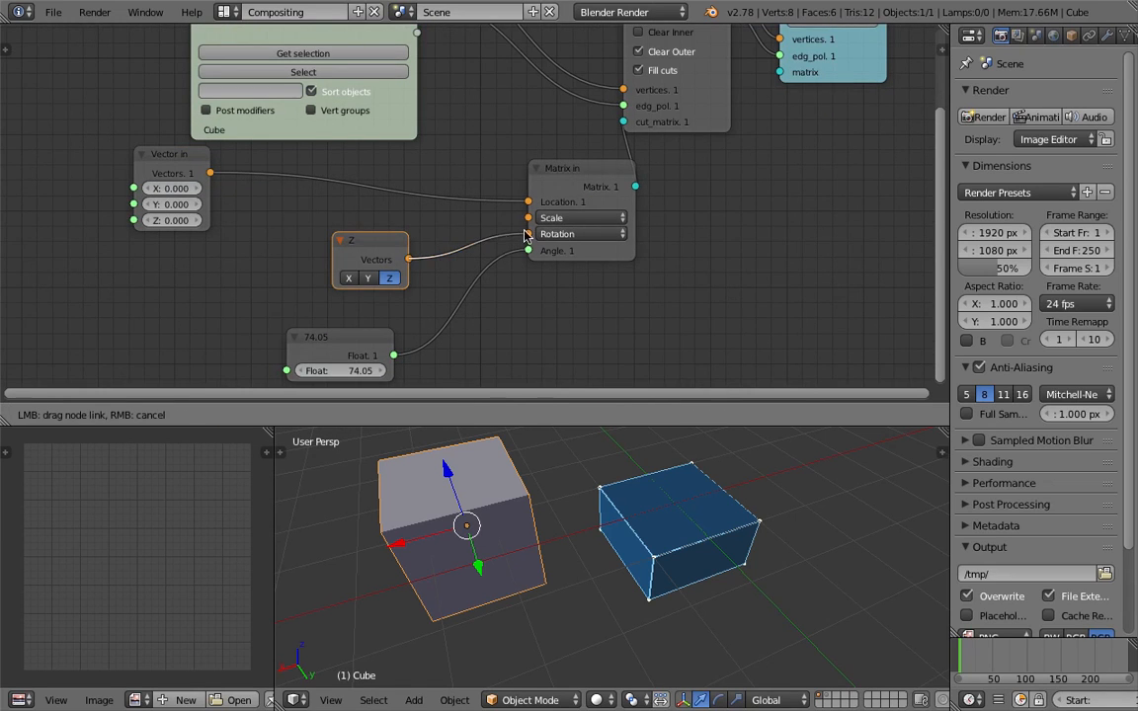
{"action": "left_click_drag", "start_coordinate": [526, 235], "coordinate": [528, 234]}
Switch the axis node to Y, set the float to 78.49, and save the file
{"action": "left_click", "coordinate": [361, 260]}
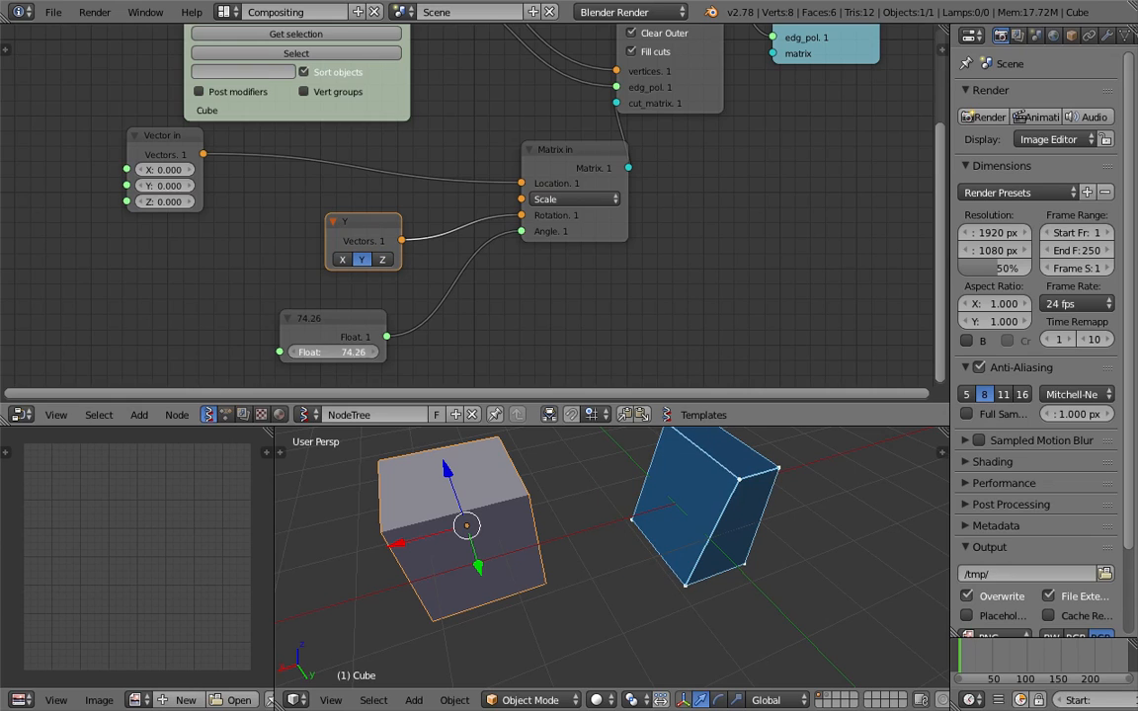
{"action": "left_click_drag", "start_coordinate": [334, 352], "coordinate": [318, 352]}
{"action": "middle_click_drag", "start_coordinate": [858, 554], "coordinate": [807, 522]}
{"action": "key", "text": "ctrl+s"}
{"action": "left_click", "coordinate": [808, 522]}
Compare the X and Y axes for the cut rotation, leave the axis node on X, and set the float to 63.82
{"action": "left_click", "coordinate": [348, 260]}
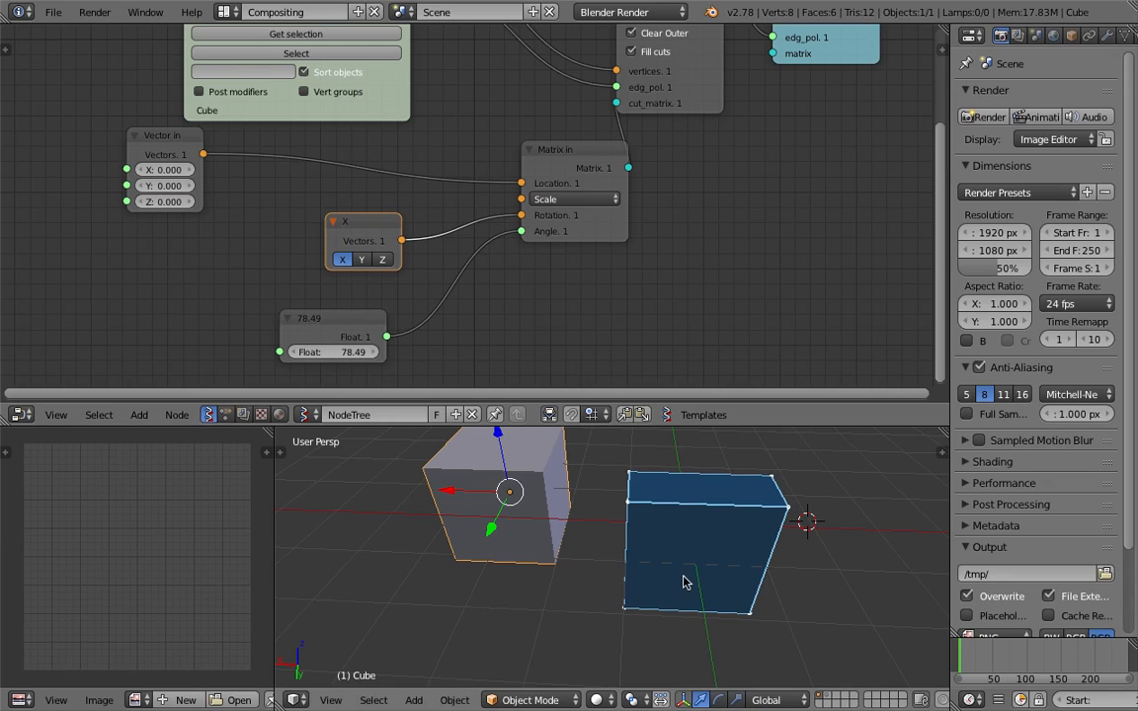
{"action": "middle_click_drag", "start_coordinate": [681, 579], "coordinate": [833, 591]}
{"action": "left_click", "coordinate": [362, 260]}
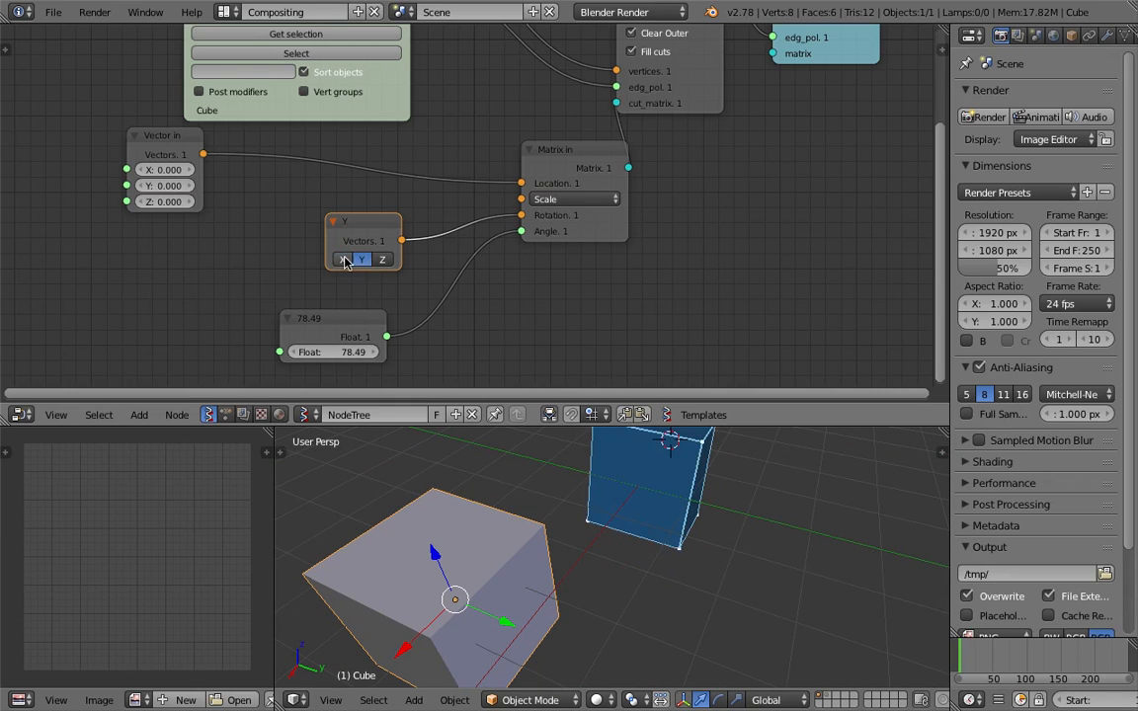
{"action": "left_click", "coordinate": [344, 260]}
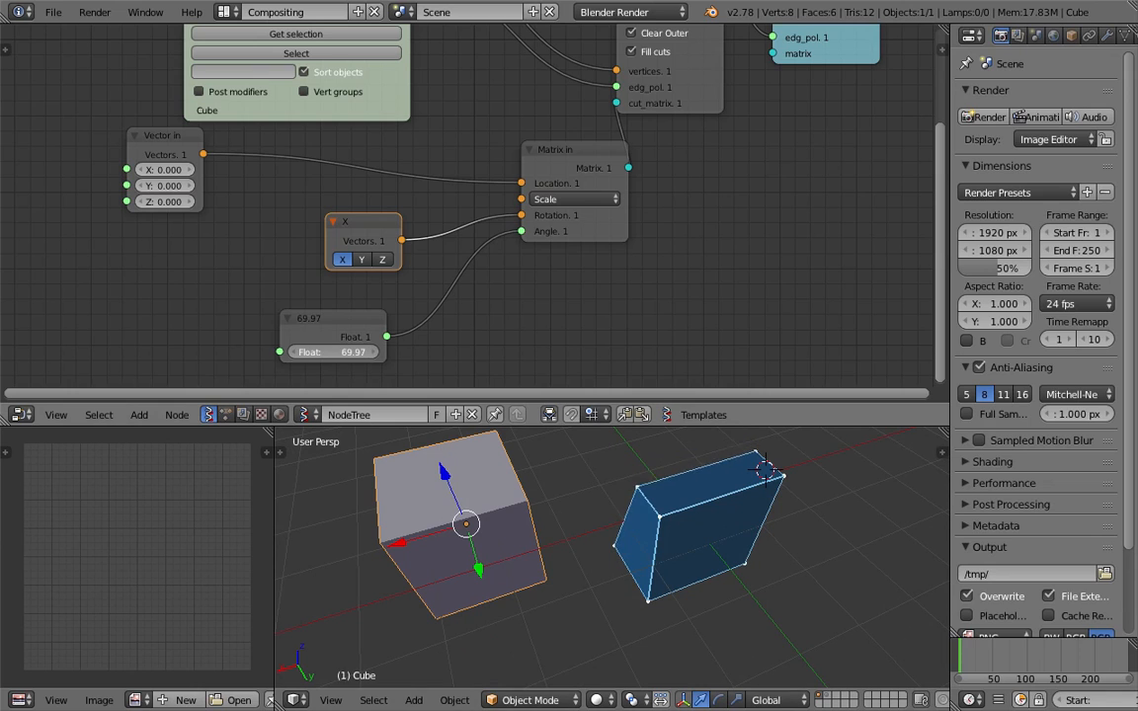
{"action": "middle_click_drag", "start_coordinate": [766, 474], "coordinate": [657, 551]}
Move the Viewer Draw node farther from the Bisect node and save the file
{"action": "middle_click_drag", "start_coordinate": [786, 173], "coordinate": [675, 278]}
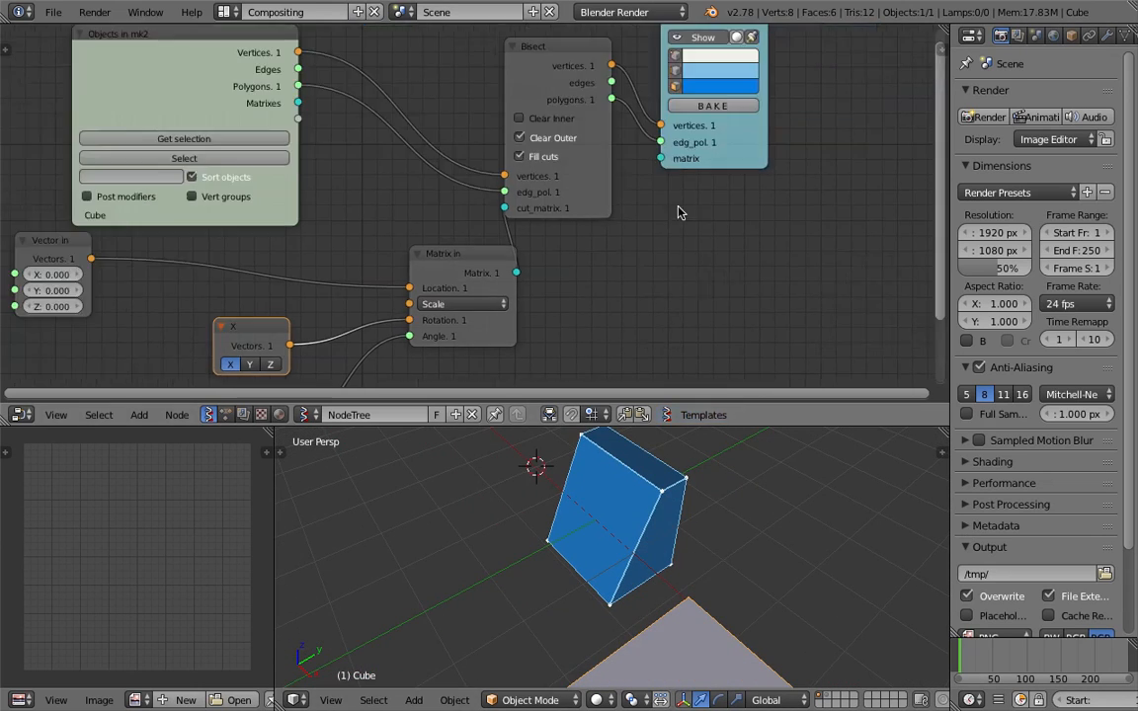
{"action": "left_click_drag", "start_coordinate": [747, 149], "coordinate": [766, 132]}
{"action": "middle_click_drag", "start_coordinate": [762, 150], "coordinate": [710, 254]}
{"action": "key", "text": "ctrl+s"}
{"action": "left_click", "coordinate": [722, 230]}
Duplicate the Viewer Draw node, place the copy below the original, and save the file
{"action": "mouse_move", "coordinate": [718, 237]}
{"action": "left_mouse_down"}
{"action": "mouse_move", "coordinate": [737, 200]}
{"action": "mouse_move", "coordinate": [711, 243]}
{"action": "left_mouse_up"}
{"action": "key", "text": "shift+d"}
{"action": "left_click", "coordinate": [739, 385]}
{"action": "scroll", "coordinate": [708, 237], "scroll_direction": "down", "scroll_amount": 2}
{"action": "middle_click_drag", "start_coordinate": [705, 235], "coordinate": [690, 215]}
{"action": "left_click_drag", "start_coordinate": [689, 165], "coordinate": [701, 159]}
{"action": "key", "text": "ctrl+s"}
{"action": "left_click", "coordinate": [701, 165]}
{"action": "left_click", "coordinate": [700, 216]}
{"action": "left_click_drag", "start_coordinate": [700, 218], "coordinate": [726, 209]}
Rearrange the Bisect, Matrix in and original Viewer Draw nodes to make room below Bisect
{"action": "middle_click_drag", "start_coordinate": [616, 200], "coordinate": [601, 172]}
{"action": "left_click_drag", "start_coordinate": [494, 105], "coordinate": [523, 107]}
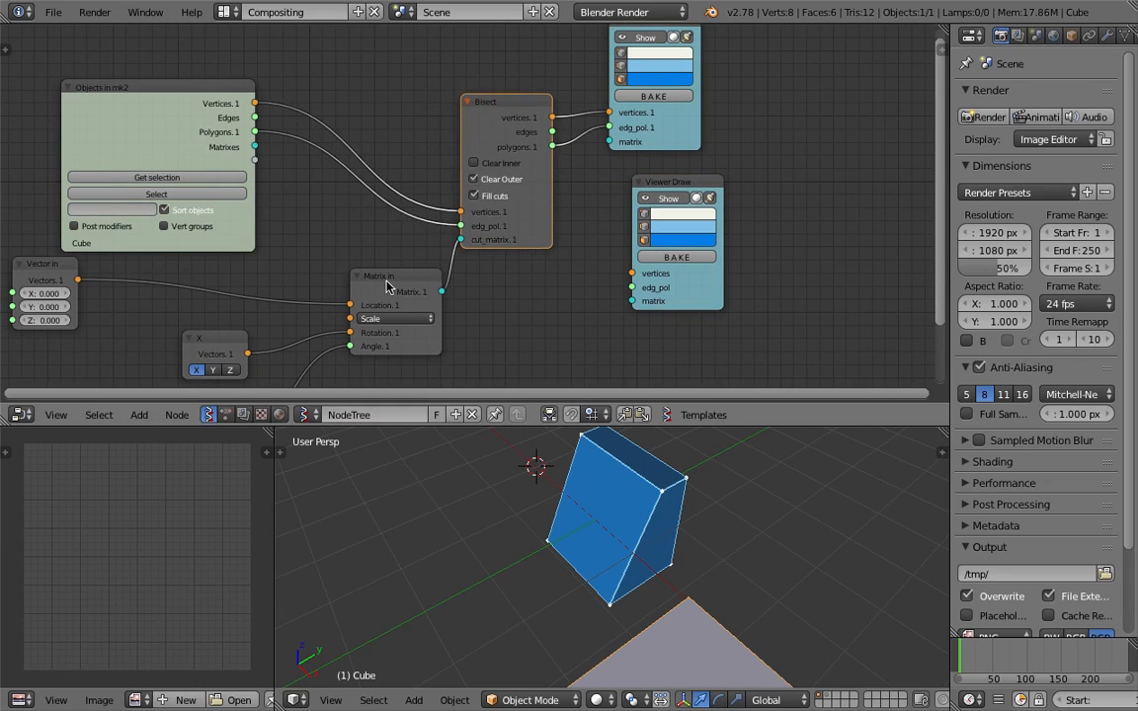
{"action": "left_click_drag", "start_coordinate": [386, 281], "coordinate": [354, 275]}
{"action": "left_click_drag", "start_coordinate": [682, 146], "coordinate": [737, 134]}
{"action": "left_click_drag", "start_coordinate": [505, 113], "coordinate": [518, 57]}
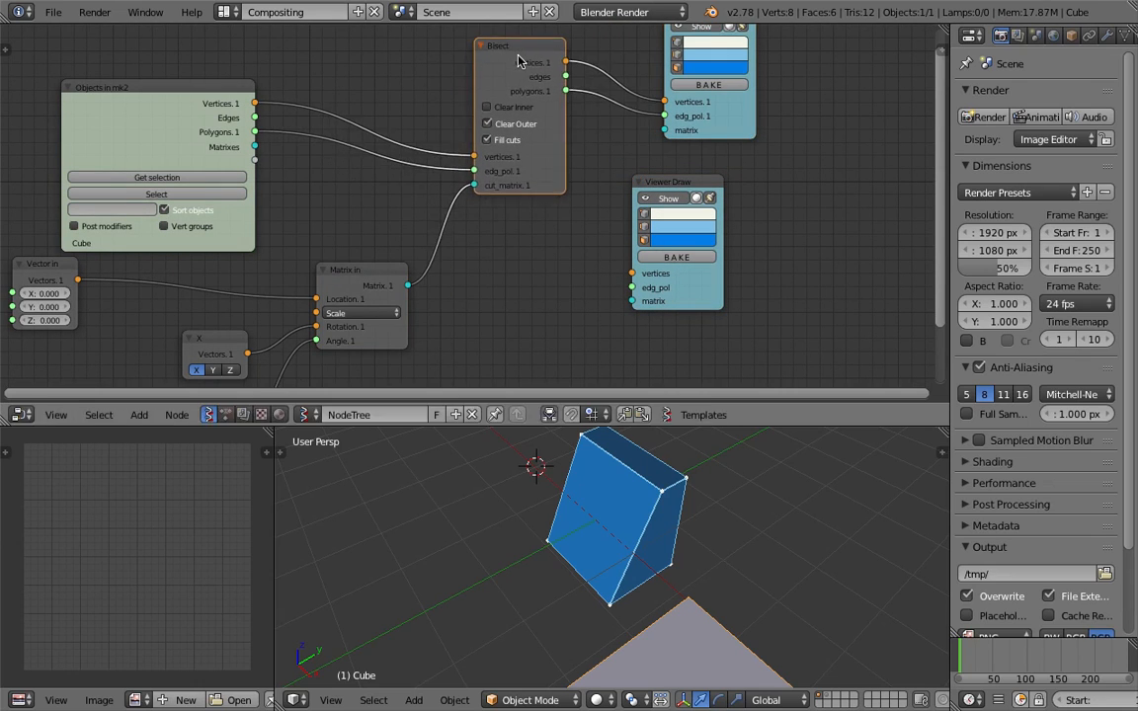
Duplicate the Bisect node below the original with Clear Inner enabled and Clear Outer disabled, and save the file
{"action": "key", "text": "shift+d"}
{"action": "left_click", "coordinate": [524, 235]}
{"action": "middle_click_drag", "start_coordinate": [526, 230], "coordinate": [538, 209]}
{"action": "key", "text": "ctrl+s"}
{"action": "left_click", "coordinate": [538, 204]}
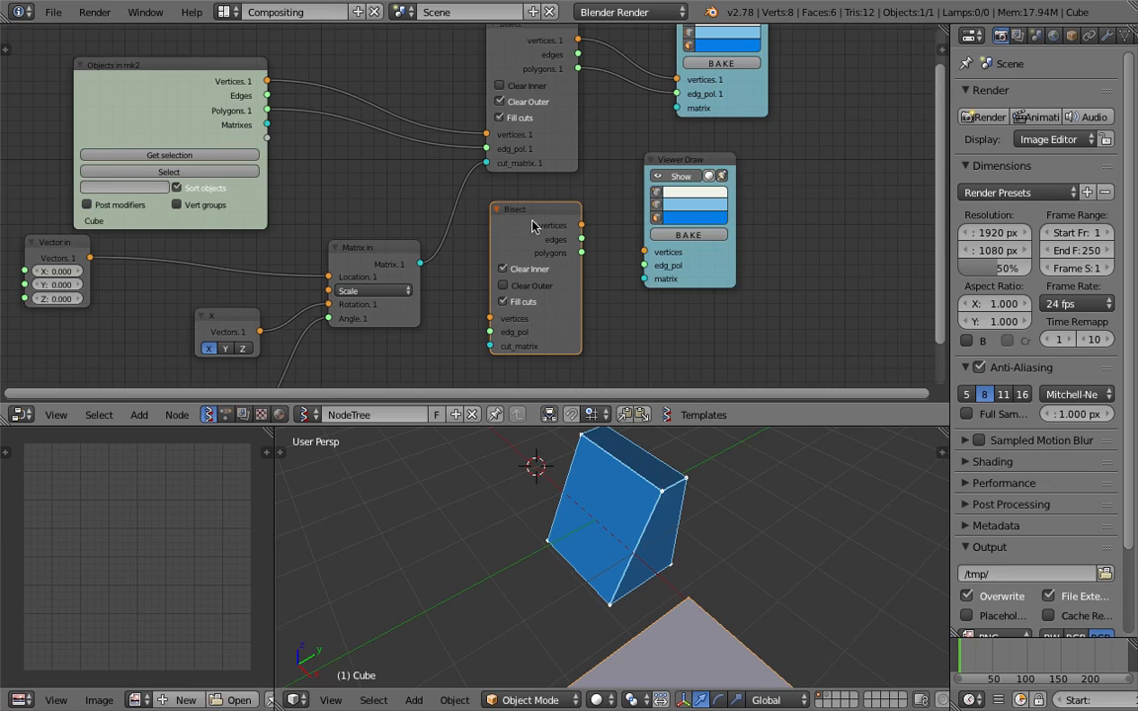
Link the cube's vertices and polygons and the Matrix in output to the second Bisect, and its outputs to the second Viewer Draw
{"action": "left_click_drag", "start_coordinate": [267, 83], "coordinate": [490, 318]}
{"action": "left_click_drag", "start_coordinate": [269, 114], "coordinate": [491, 332]}
{"action": "mouse_move", "coordinate": [581, 225]}
{"action": "left_mouse_down"}
{"action": "mouse_move", "coordinate": [647, 252]}
{"action": "mouse_move", "coordinate": [640, 273]}
{"action": "left_mouse_up"}
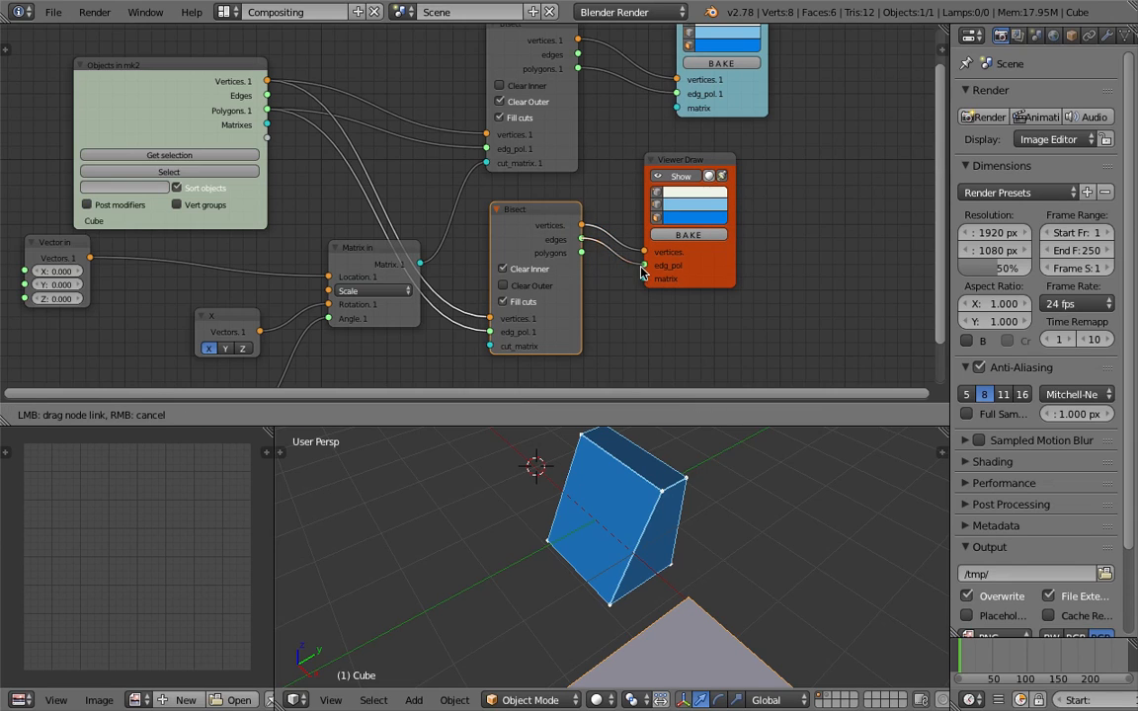
{"action": "middle_click_drag", "start_coordinate": [691, 440], "coordinate": [726, 499]}
{"action": "scroll", "coordinate": [383, 255], "scroll_direction": "down", "scroll_amount": 2}
{"action": "mouse_move", "coordinate": [383, 255]}
{"action": "left_mouse_down"}
{"action": "mouse_move", "coordinate": [346, 247]}
{"action": "mouse_move", "coordinate": [487, 326]}
{"action": "left_mouse_up"}
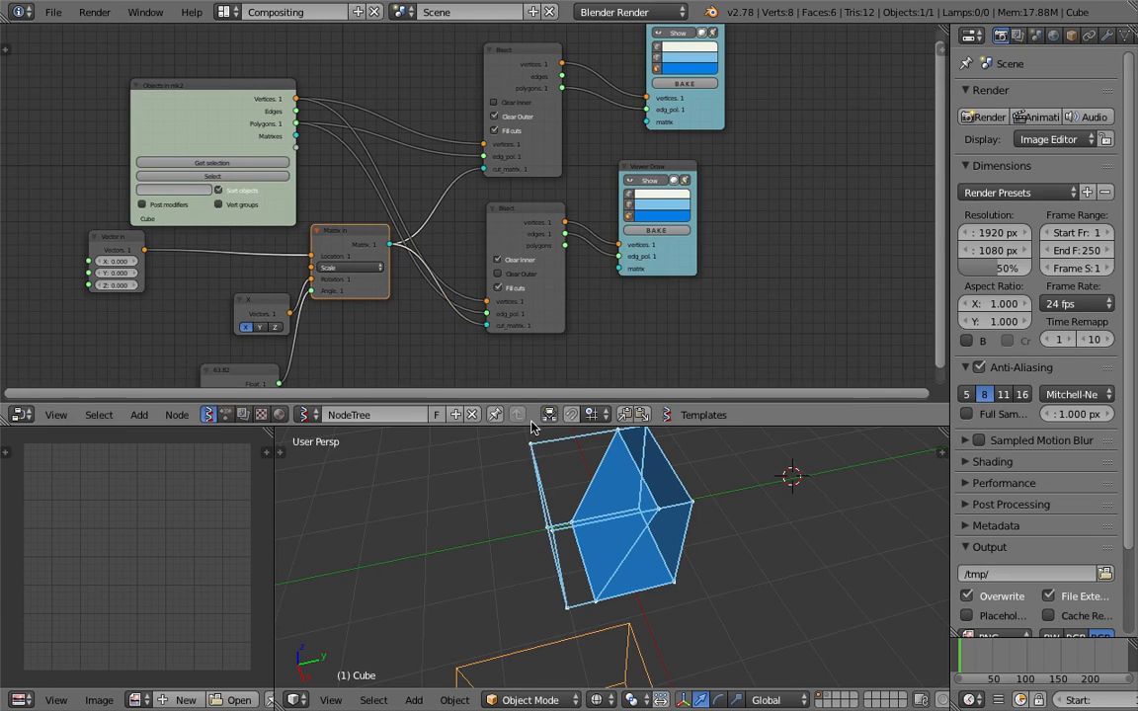
Set the second Viewer Draw's polygon color to pink and link the second Bisect's polygons output to its edg_pol input
{"action": "left_click", "coordinate": [655, 214]}
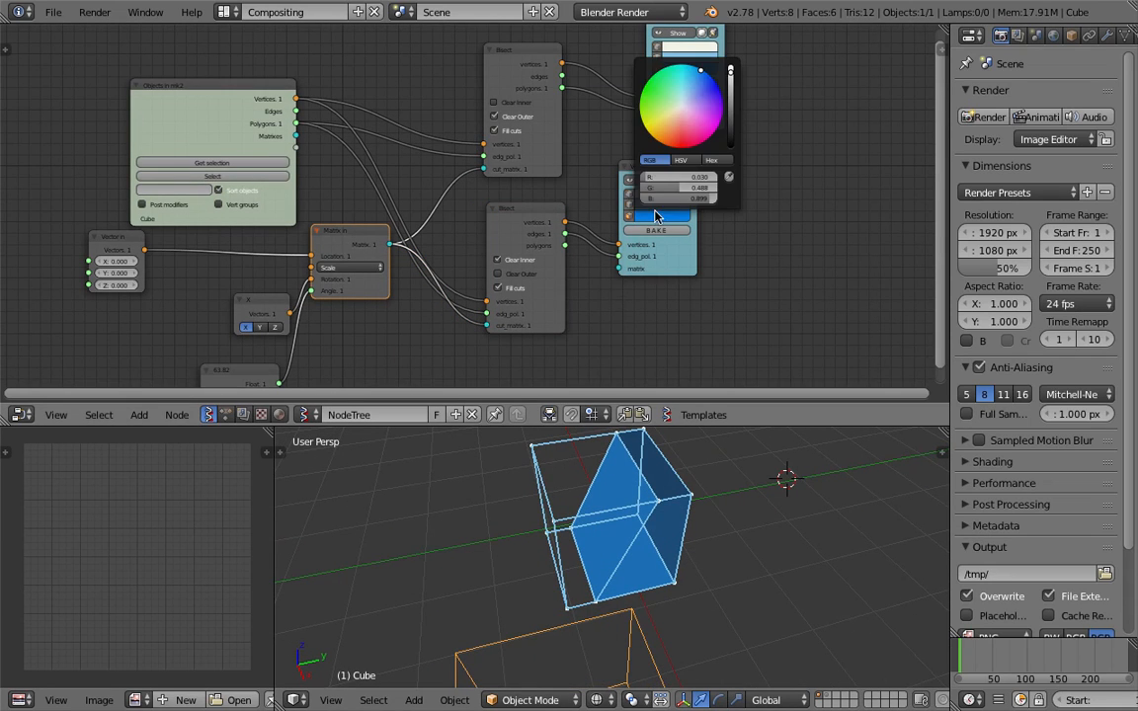
{"action": "scroll", "coordinate": [677, 211], "scroll_direction": "up", "scroll_amount": 1}
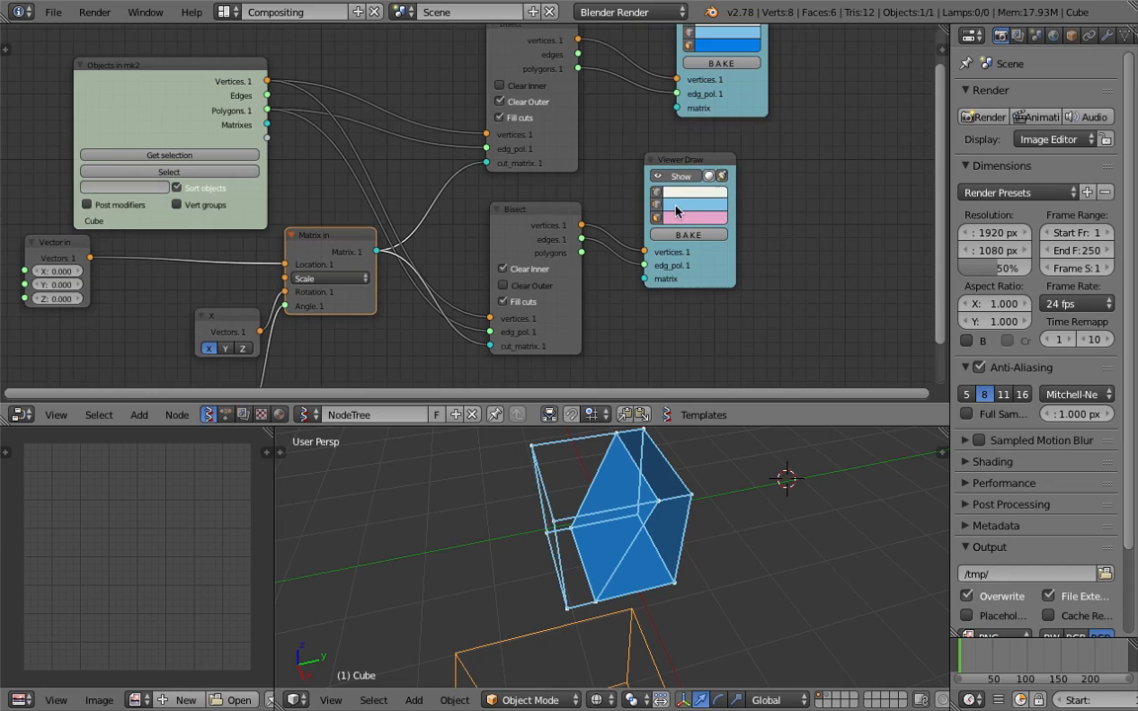
{"action": "mouse_move", "coordinate": [582, 253]}
{"action": "left_mouse_down"}
{"action": "mouse_move", "coordinate": [618, 244]}
{"action": "mouse_move", "coordinate": [645, 265]}
{"action": "left_mouse_up"}
{"action": "middle_click_drag", "start_coordinate": [720, 458], "coordinate": [699, 409]}
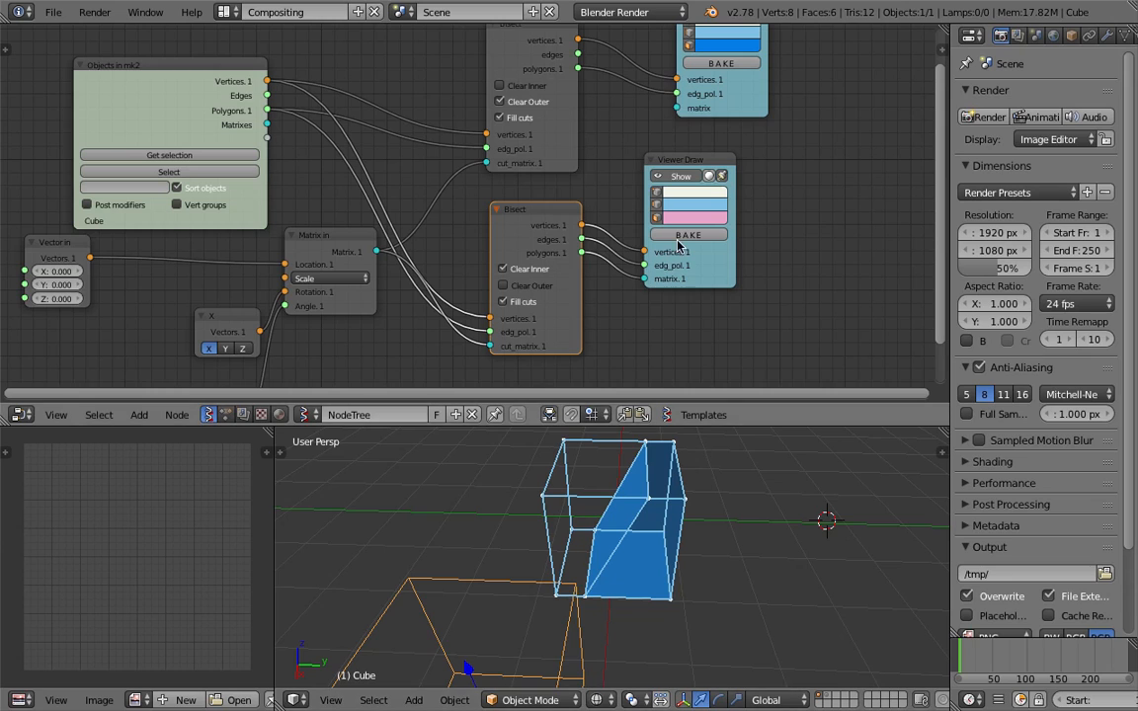
{"action": "left_click_drag", "start_coordinate": [611, 235], "coordinate": [704, 383]}
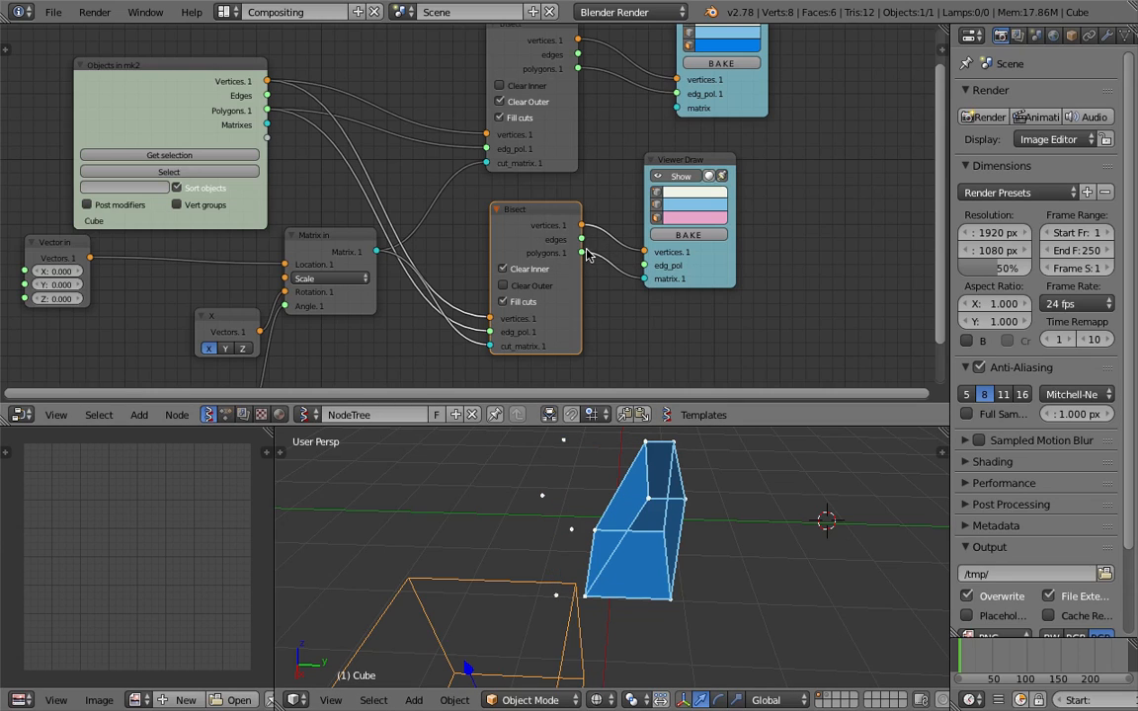
{"action": "left_click_drag", "start_coordinate": [582, 254], "coordinate": [644, 265]}
Return the viewport to solid shading and save the file
{"action": "mouse_move", "coordinate": [692, 474]}
{"action": "middle_mouse_down"}
{"action": "mouse_move", "coordinate": [681, 501]}
{"action": "mouse_move", "coordinate": [712, 514]}
{"action": "mouse_move", "coordinate": [690, 514]}
{"action": "mouse_move", "coordinate": [688, 538]}
{"action": "mouse_move", "coordinate": [677, 535]}
{"action": "mouse_move", "coordinate": [714, 565]}
{"action": "middle_mouse_up"}
{"action": "key", "text": "z"}
{"action": "middle_click_drag", "start_coordinate": [757, 143], "coordinate": [732, 237]}
{"action": "left_click", "coordinate": [699, 275]}
{"action": "middle_click_drag", "start_coordinate": [773, 315], "coordinate": [796, 236]}
{"action": "mouse_move", "coordinate": [727, 623]}
{"action": "middle_mouse_down"}
{"action": "mouse_move", "coordinate": [564, 585]}
{"action": "mouse_move", "coordinate": [449, 617]}
{"action": "middle_mouse_up"}
{"action": "key", "text": "ctrl+s"}
{"action": "left_click", "coordinate": [585, 583]}
Save the file and move the original cube aside from the bisected preview
{"action": "middle_click_drag", "start_coordinate": [665, 579], "coordinate": [632, 539]}
{"action": "scroll", "coordinate": [684, 311], "scroll_direction": "down", "scroll_amount": 2}
{"action": "key", "text": "ctrl+s"}
{"action": "middle_click_drag", "start_coordinate": [729, 471], "coordinate": [618, 542]}
{"action": "left_click", "coordinate": [682, 552]}
{"action": "scroll", "coordinate": [647, 556], "scroll_direction": "down", "scroll_amount": 2}
{"action": "key", "text": "g"}
{"action": "left_click", "coordinate": [426, 507]}
{"action": "scroll", "coordinate": [598, 348], "scroll_direction": "down", "scroll_amount": 1}
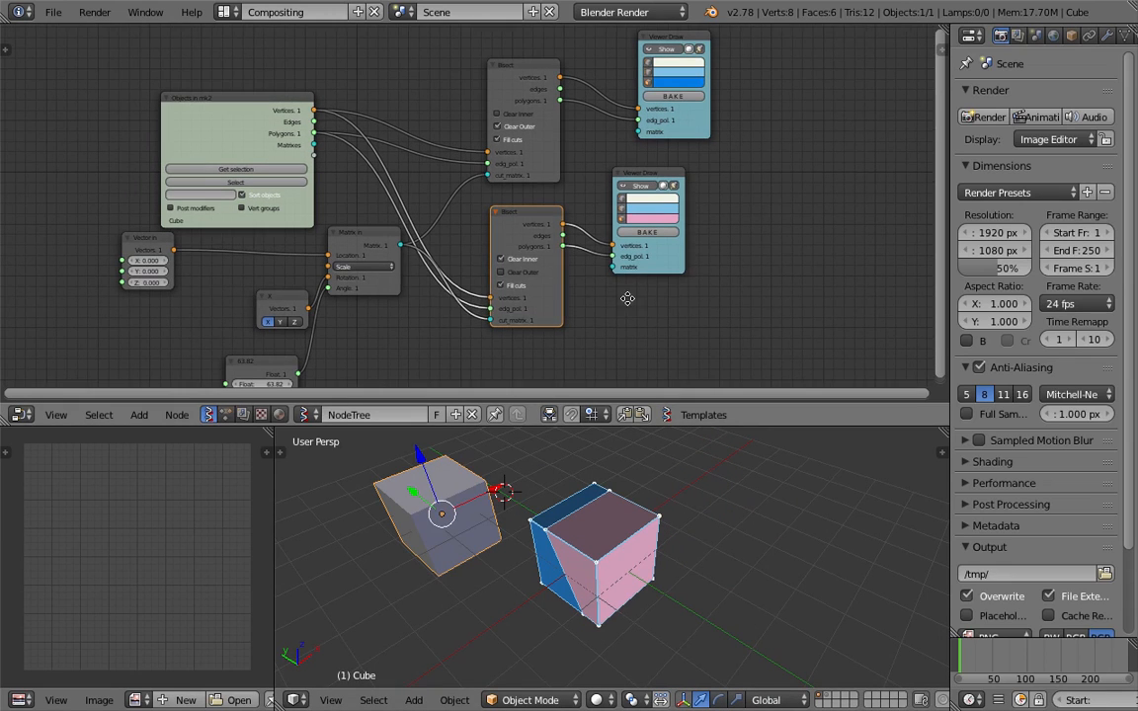
Save the scene as a new incremented version, sv_bisect_002.blend
{"action": "left_click", "coordinate": [53, 11]}
{"action": "left_click", "coordinate": [114, 168]}
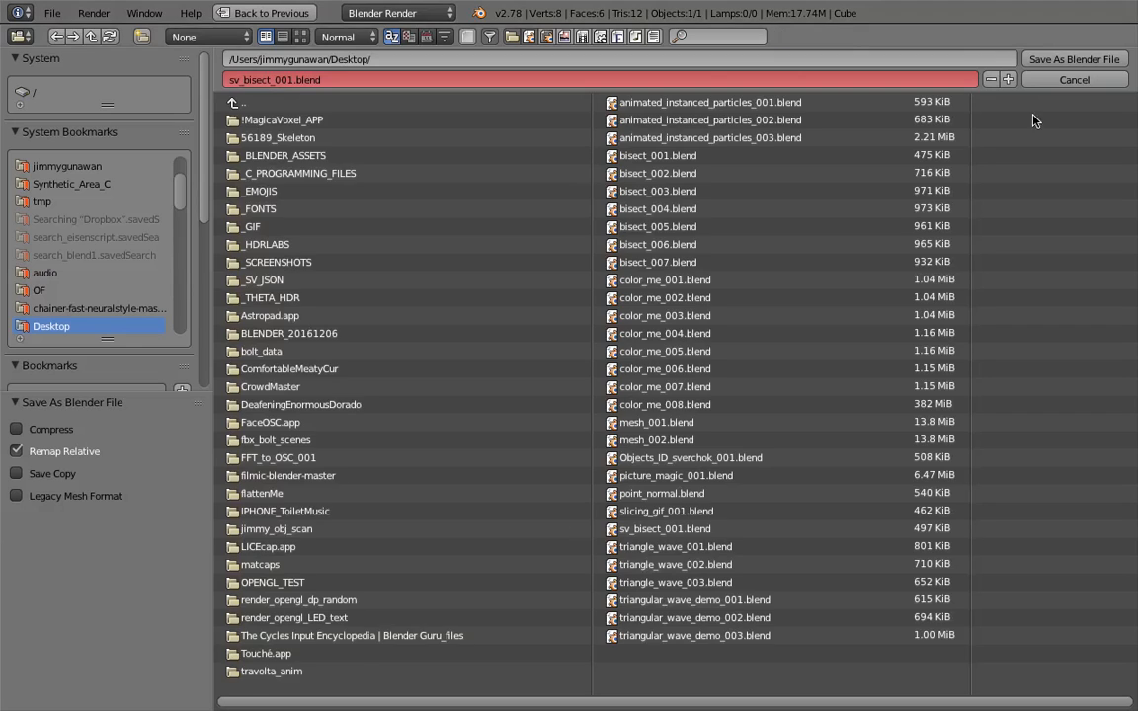
{"action": "key", "text": "KP_Add"}
{"action": "left_click", "coordinate": [989, 53]}
{"action": "key", "text": "ctrl+s"}
{"action": "left_click", "coordinate": [756, 289]}
Enlarge the node editor and bake both Viewer Draw nodes into mesh objects
{"action": "scroll", "coordinate": [736, 92], "scroll_direction": "up", "scroll_amount": 2}
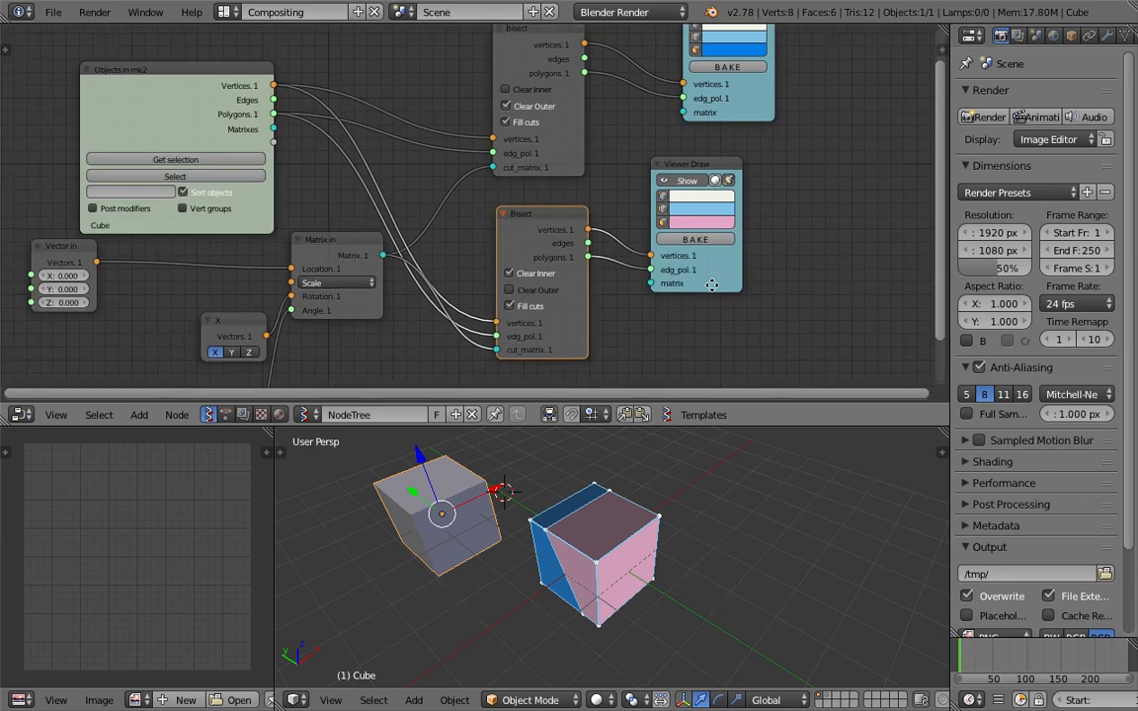
{"action": "left_click_drag", "start_coordinate": [800, 427], "coordinate": [801, 467]}
{"action": "middle_click_drag", "start_coordinate": [753, 333], "coordinate": [748, 283]}
{"action": "left_click", "coordinate": [680, 244]}
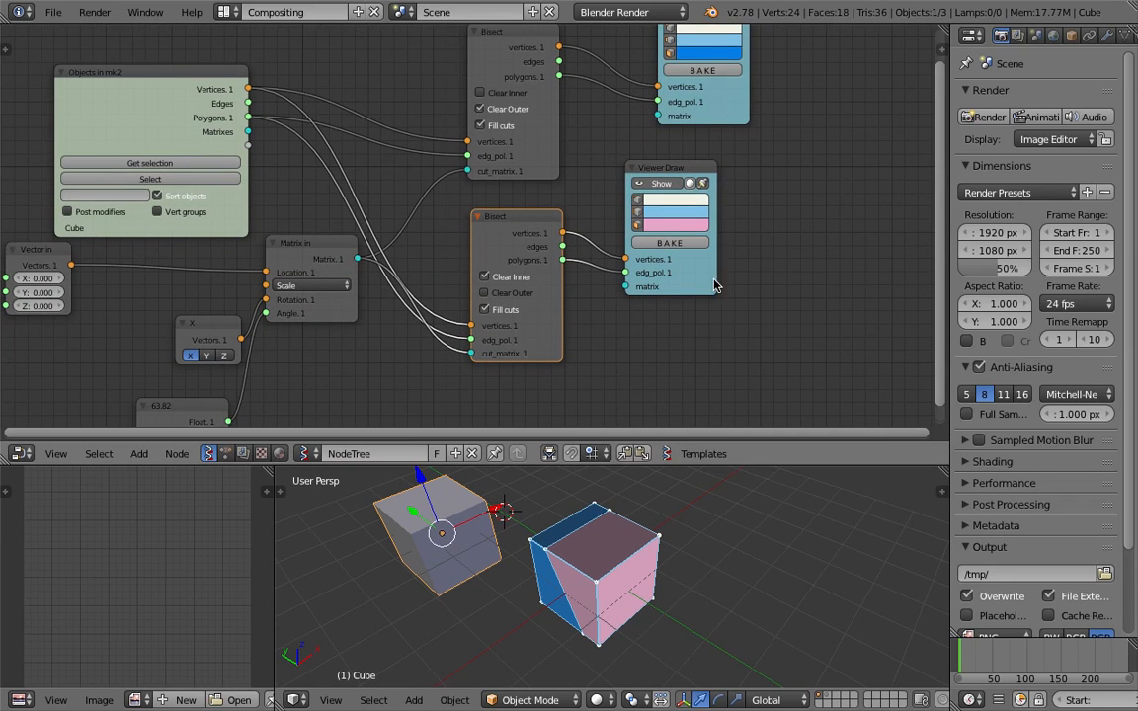
Box-select the two baked halves and move them away from the bisected preview
{"action": "scroll", "coordinate": [632, 578], "scroll_direction": "down", "scroll_amount": 2}
{"action": "key", "text": "b"}
{"action": "left_click_drag", "start_coordinate": [575, 522], "coordinate": [612, 574]}
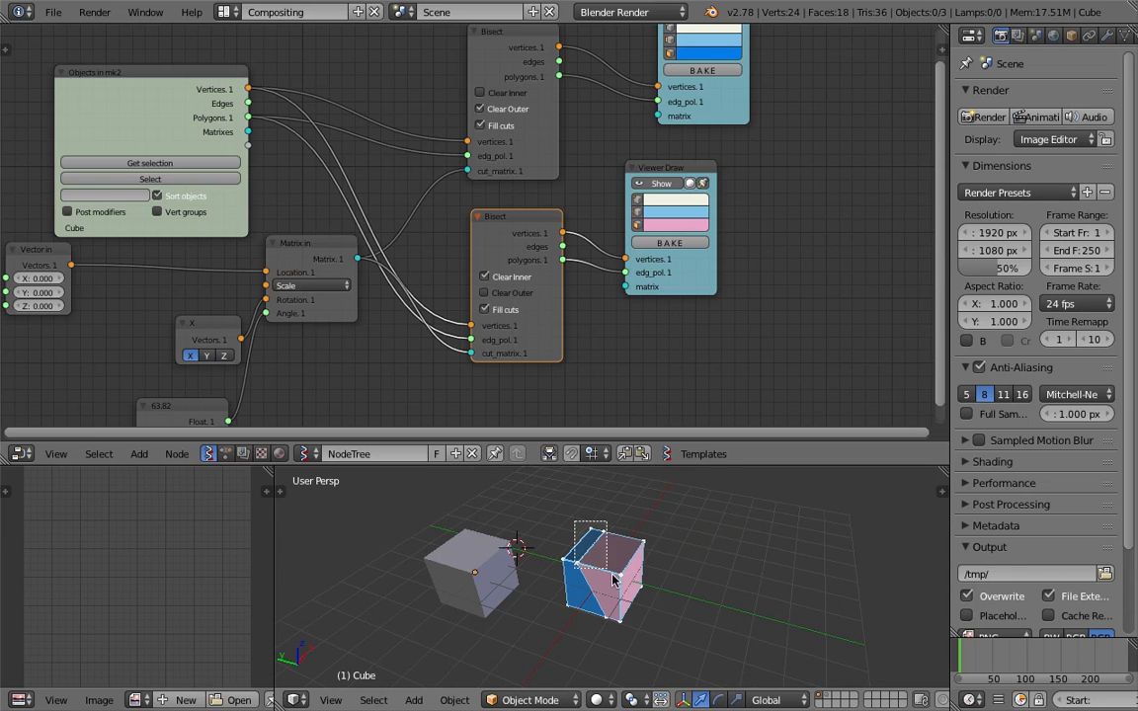
{"action": "key", "text": "g"}
{"action": "left_click", "coordinate": [724, 556]}
Select one baked half and move it apart from the other
{"action": "right_click", "coordinate": [725, 556]}
{"action": "key", "text": "g"}
{"action": "left_click", "coordinate": [745, 547]}
{"action": "middle_click_drag", "start_coordinate": [745, 547], "coordinate": [718, 560]}
{"action": "scroll", "coordinate": [731, 566], "scroll_direction": "up", "scroll_amount": 2}
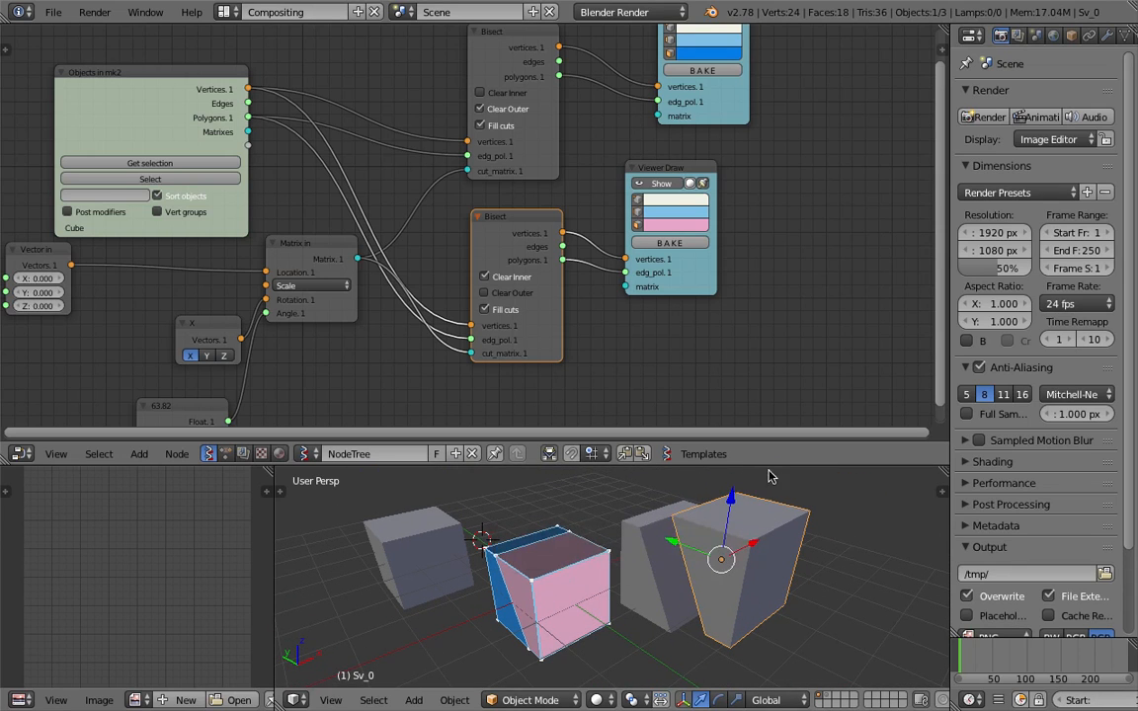
Enlarge the 3D viewport and save the file
{"action": "left_click_drag", "start_coordinate": [768, 466], "coordinate": [756, 299]}
{"action": "middle_click_drag", "start_coordinate": [706, 405], "coordinate": [747, 416]}
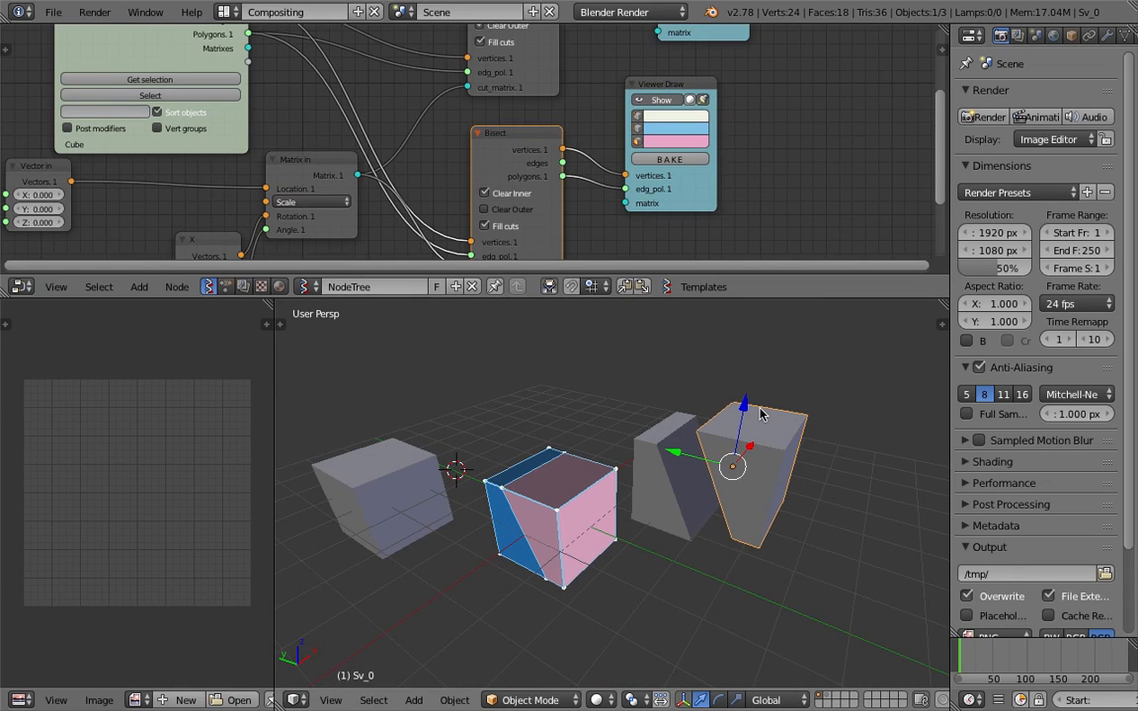
{"action": "key", "text": "ctrl+s"}
{"action": "left_click", "coordinate": [761, 414]}
{"action": "middle_click_drag", "start_coordinate": [761, 414], "coordinate": [729, 415]}
{"action": "key", "text": "ctrl+s"}
{"action": "left_click", "coordinate": [739, 438]}
Reposition one baked half beside the other, move both halves together farther from the preview, and save the file
{"action": "left_click_drag", "start_coordinate": [729, 437], "coordinate": [696, 446]}
{"action": "mouse_move", "coordinate": [691, 461]}
{"action": "middle_mouse_down"}
{"action": "mouse_move", "coordinate": [723, 462]}
{"action": "mouse_move", "coordinate": [683, 481]}
{"action": "middle_mouse_up"}
{"action": "right_click", "coordinate": [686, 468], "text": "shift"}
{"action": "key", "text": "g"}
{"action": "left_click", "coordinate": [735, 441]}
{"action": "key", "text": "ctrl+s"}
{"action": "left_click", "coordinate": [640, 506]}
Enlarge the node editor again and move the second Viewer Draw farther from its Bisect node
{"action": "middle_click_drag", "start_coordinate": [481, 205], "coordinate": [576, 214]}
{"action": "scroll", "coordinate": [579, 185], "scroll_direction": "down", "scroll_amount": 2}
{"action": "left_click_drag", "start_coordinate": [644, 298], "coordinate": [648, 392]}
{"action": "middle_click_drag", "start_coordinate": [647, 297], "coordinate": [669, 319]}
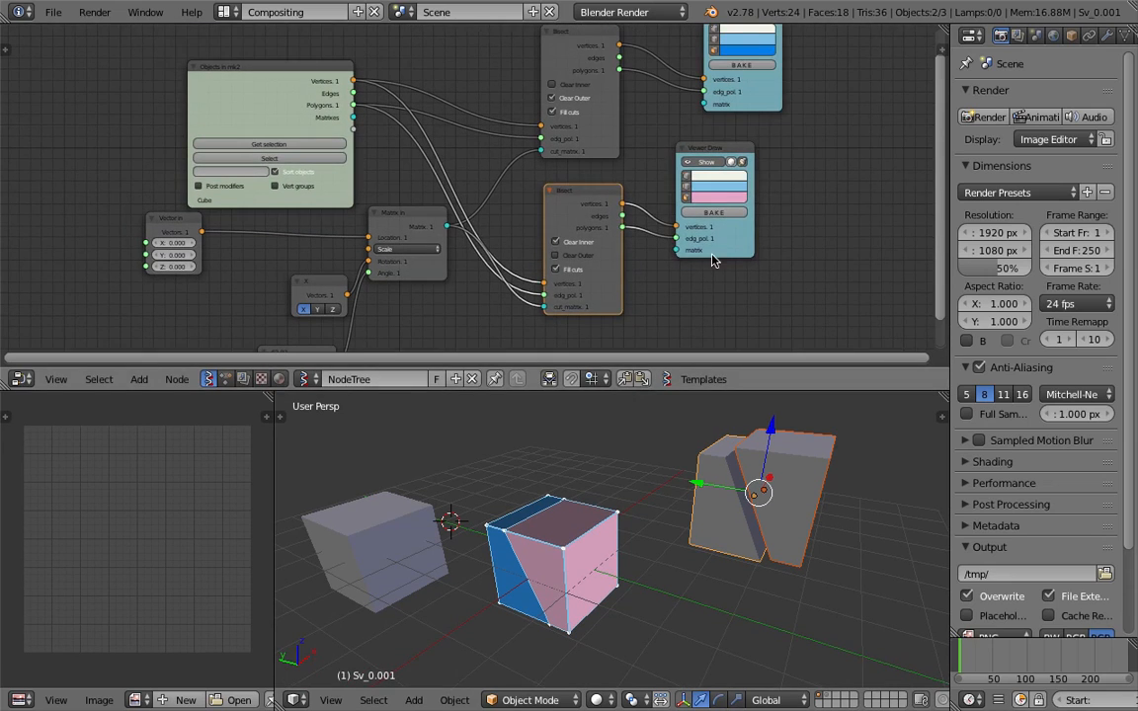
{"action": "left_click_drag", "start_coordinate": [718, 246], "coordinate": [771, 252]}
{"action": "middle_click_drag", "start_coordinate": [703, 482], "coordinate": [689, 524]}
{"action": "middle_click_drag", "start_coordinate": [492, 259], "coordinate": [528, 237]}
Rearrange Matrix in and its axis and Float input nodes for more space, and save the file
{"action": "left_click_drag", "start_coordinate": [474, 186], "coordinate": [457, 198]}
{"action": "left_click_drag", "start_coordinate": [363, 273], "coordinate": [296, 268]}
{"action": "middle_click_drag", "start_coordinate": [280, 313], "coordinate": [286, 246]}
{"action": "left_click_drag", "start_coordinate": [342, 270], "coordinate": [300, 274]}
{"action": "key", "text": "ctrl+s"}
{"action": "left_click", "coordinate": [299, 275]}
{"action": "scroll", "coordinate": [363, 206], "scroll_direction": "up", "scroll_amount": 3}
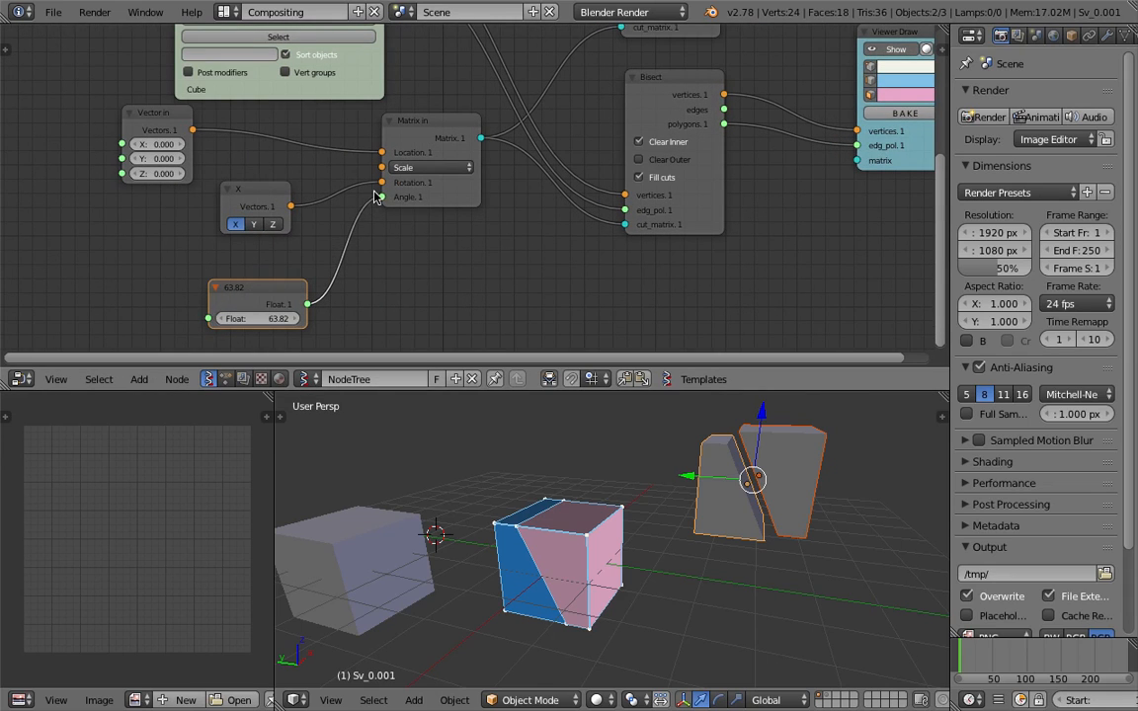
{"action": "left_click_drag", "start_coordinate": [247, 202], "coordinate": [229, 206]}
{"action": "left_click_drag", "start_coordinate": [234, 295], "coordinate": [290, 290]}
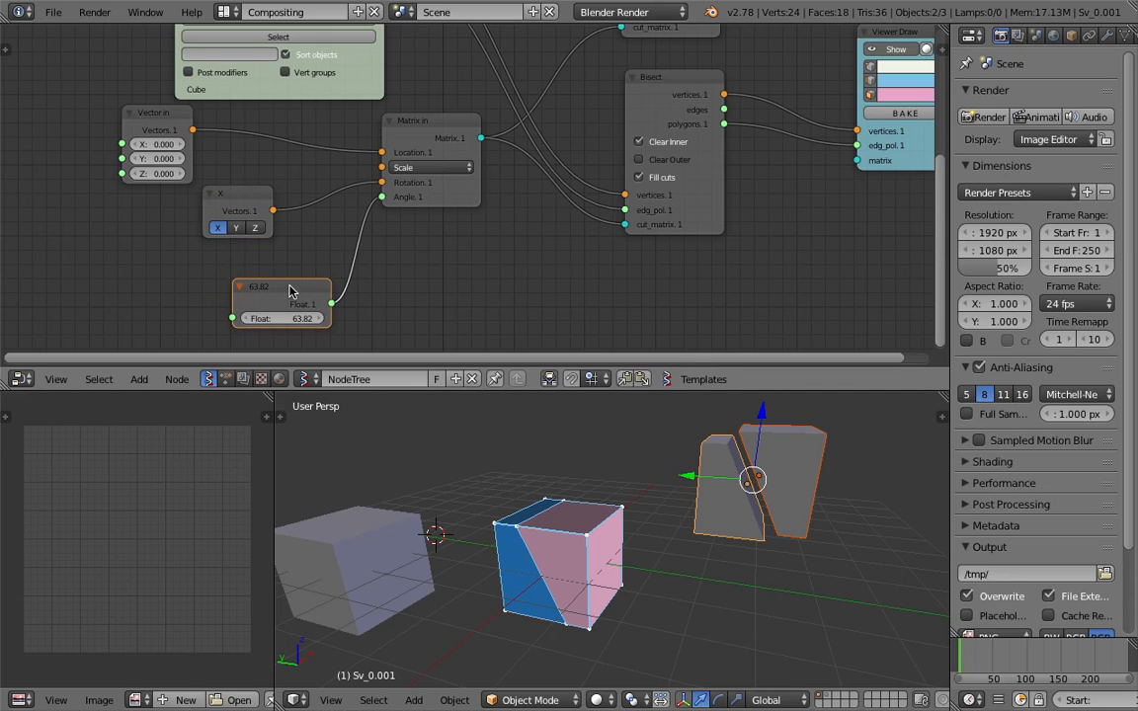
{"action": "left_click_drag", "start_coordinate": [244, 204], "coordinate": [262, 205]}
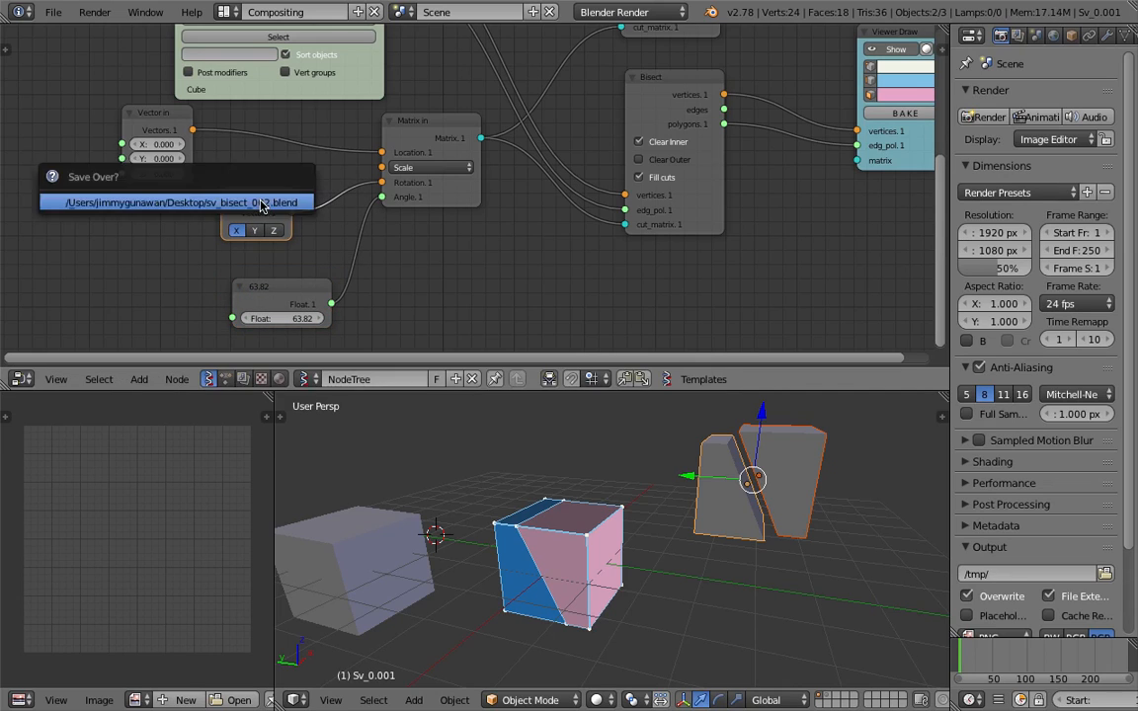
Delete the X axis node feeding the Rotation input and save the file
{"action": "key", "text": "x"}
{"action": "key", "text": "ctrl+s"}
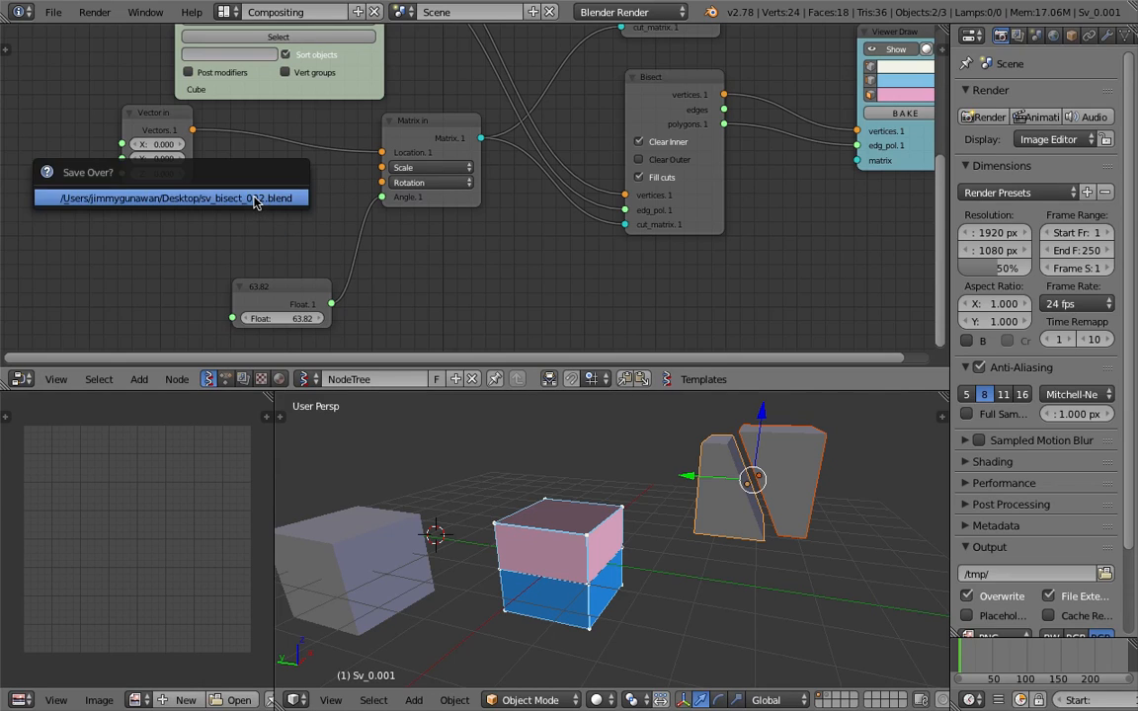
{"action": "left_click", "coordinate": [254, 201]}
Add a Random Vector MK2 node and link its Random output to the Rotation input of Matrix in
{"action": "key", "text": "shift+a"}
{"action": "left_click", "coordinate": [253, 197]}
{"action": "type", "text": "random"}
{"action": "key", "text": "Down"}
{"action": "key", "text": "Up"}
{"action": "key", "text": "Return"}
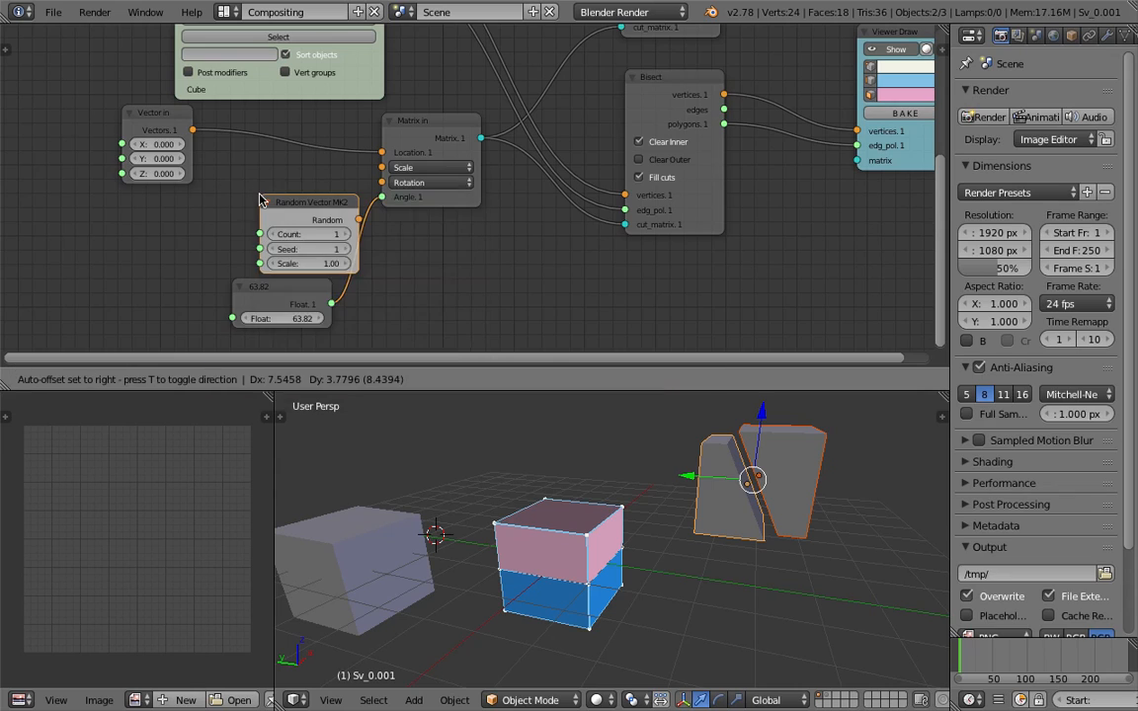
{"action": "left_click", "coordinate": [223, 183]}
{"action": "left_click_drag", "start_coordinate": [324, 203], "coordinate": [381, 182]}
Set the Random Vector MK2 count to 5
{"action": "left_click", "coordinate": [312, 217]}
{"action": "left_click", "coordinate": [312, 217]}
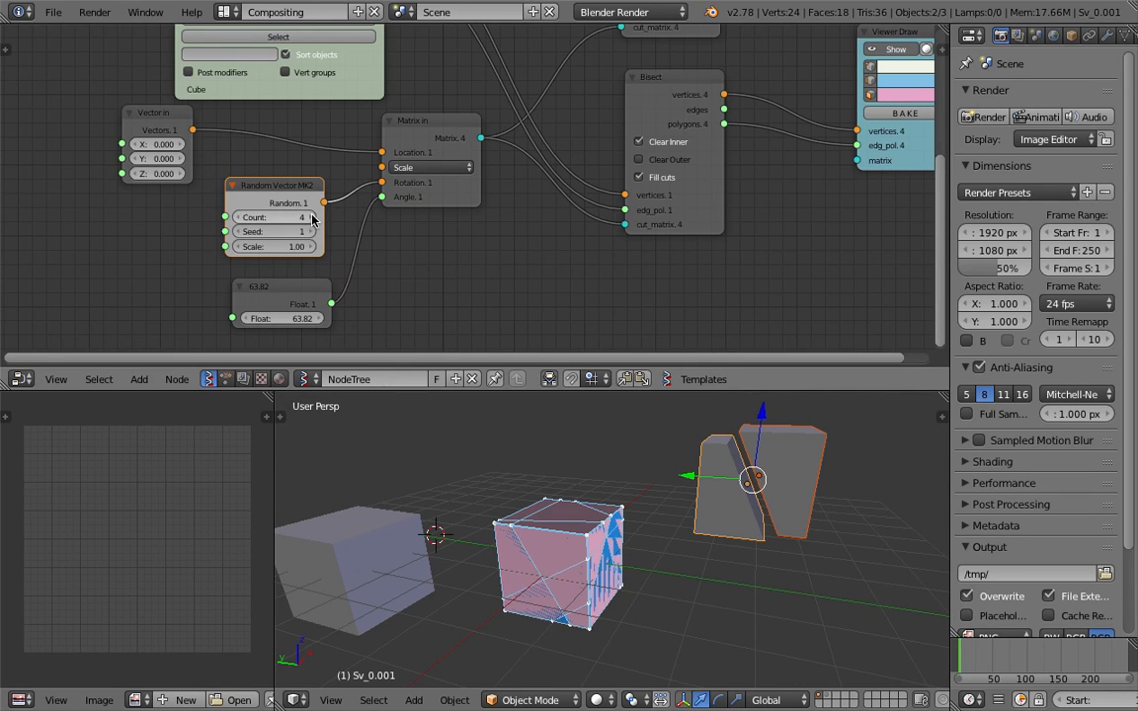
{"action": "left_click", "coordinate": [312, 217]}
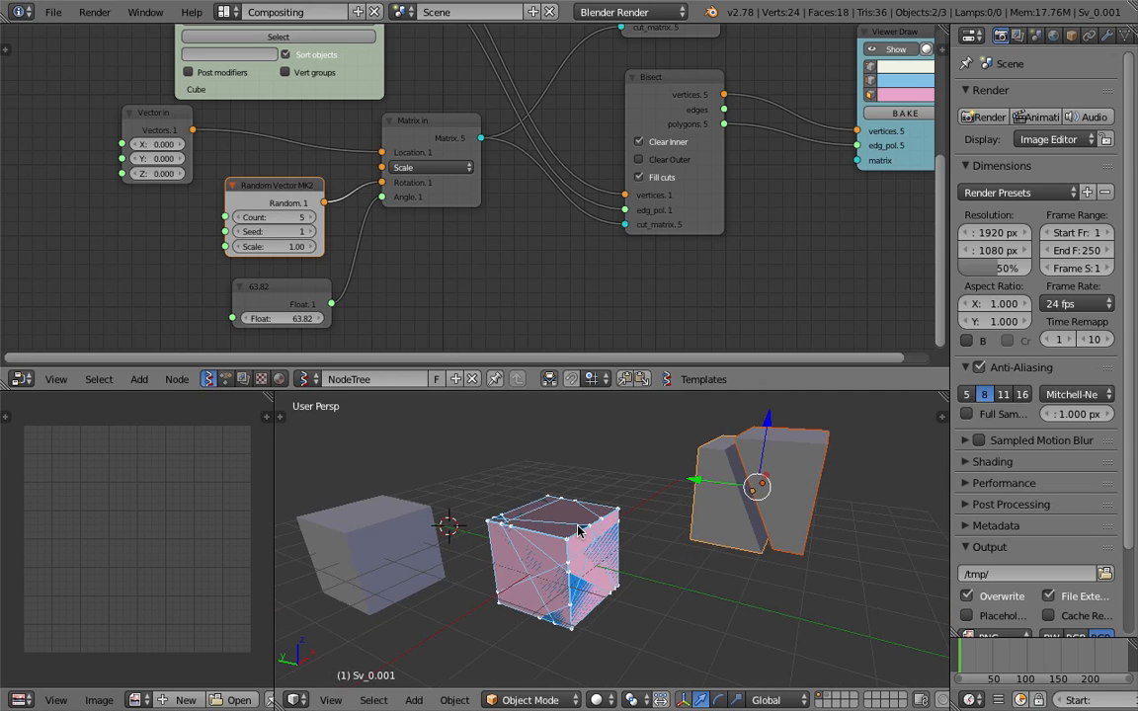
Select the two previously baked halves and move them farther away from the preview cube
{"action": "scroll", "coordinate": [594, 525], "scroll_direction": "down", "scroll_amount": 2}
{"action": "key", "text": "a"}
{"action": "key", "text": "a"}
{"action": "key", "text": "a"}
{"action": "right_click", "coordinate": [680, 524]}
{"action": "right_click", "coordinate": [719, 512], "text": "shift"}
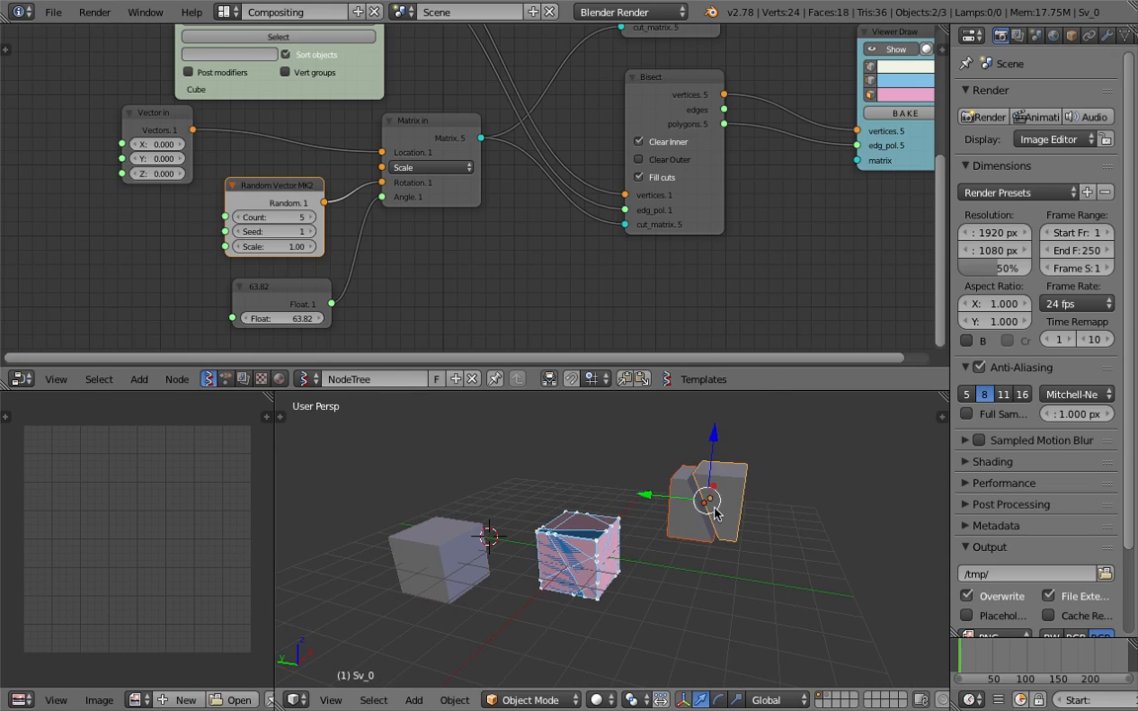
{"action": "key", "text": "g"}
{"action": "left_click", "coordinate": [809, 474]}
Bake the randomly rotated cuts from both Viewer Draw nodes into mesh objects
{"action": "middle_click_drag", "start_coordinate": [767, 243], "coordinate": [689, 303]}
{"action": "scroll", "coordinate": [737, 309], "scroll_direction": "down", "scroll_amount": 3}
{"action": "mouse_move", "coordinate": [785, 281]}
{"action": "middle_mouse_down"}
{"action": "mouse_move", "coordinate": [702, 269]}
{"action": "mouse_move", "coordinate": [682, 312]}
{"action": "middle_mouse_up"}
{"action": "left_click", "coordinate": [711, 242]}
{"action": "left_click", "coordinate": [692, 88]}
Select the ten newly baked pieces together and move them up above the preview cube
{"action": "middle_click_drag", "start_coordinate": [666, 503], "coordinate": [584, 503]}
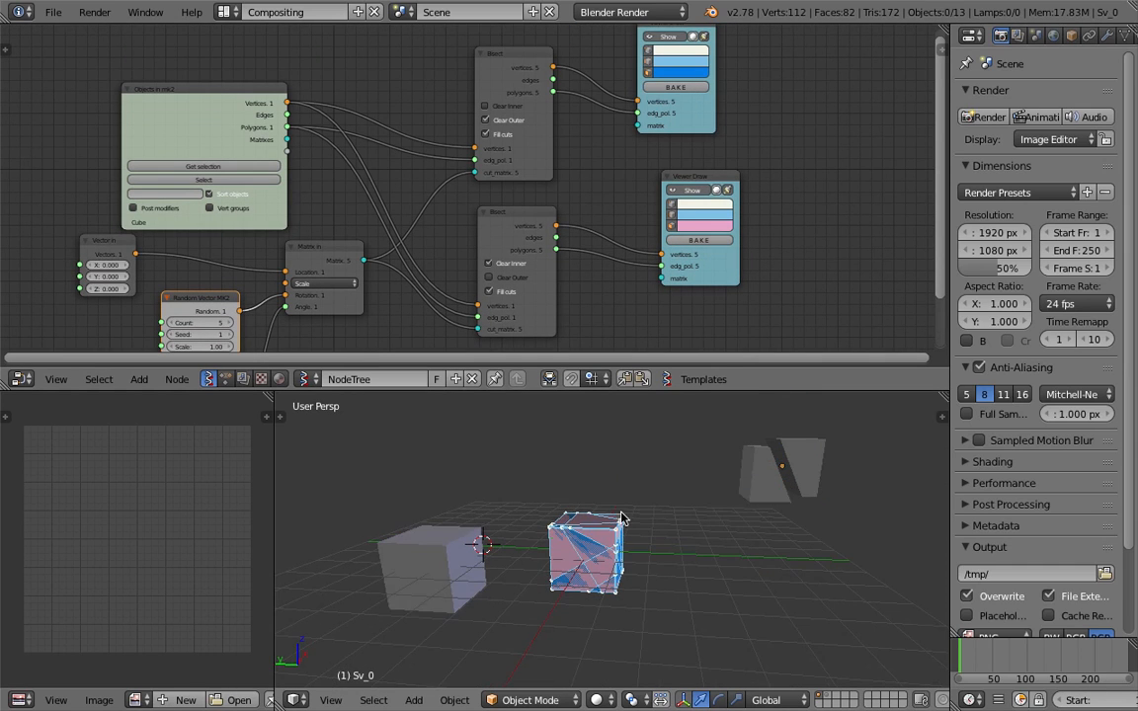
{"action": "left_click_drag", "start_coordinate": [618, 610], "coordinate": [635, 615]}
{"action": "middle_click_drag", "start_coordinate": [635, 581], "coordinate": [635, 633], "text": "shift"}
{"action": "key", "text": "g"}
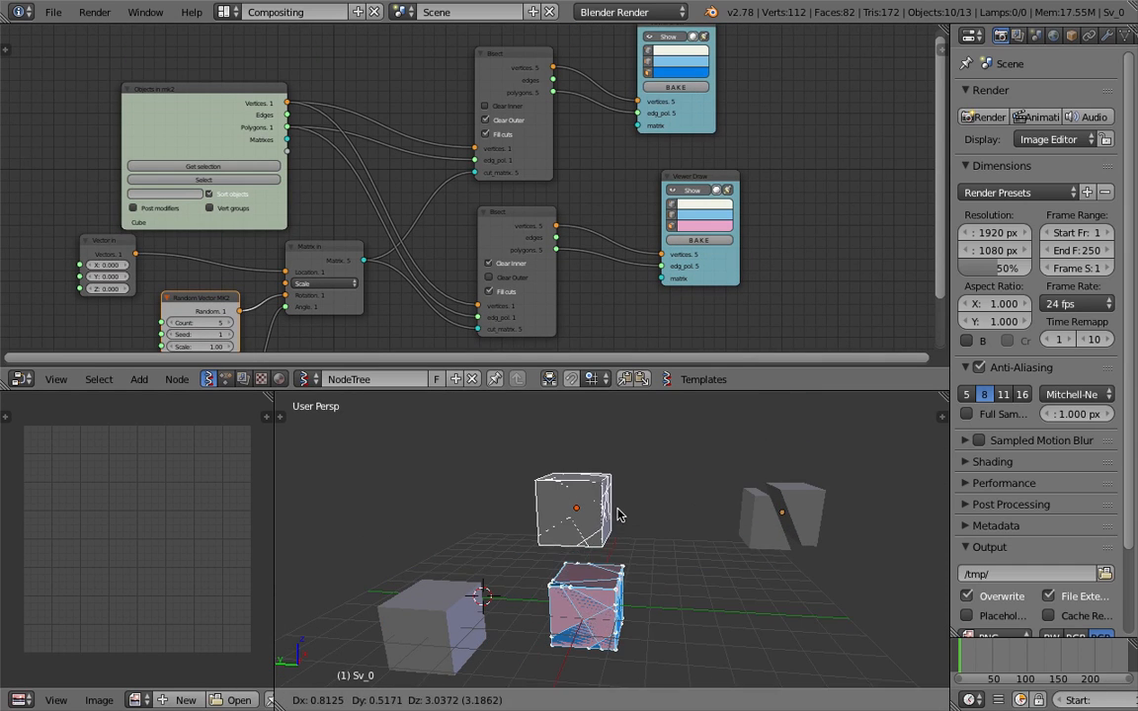
{"action": "left_click", "coordinate": [614, 496]}
{"action": "middle_click_drag", "start_coordinate": [614, 496], "coordinate": [595, 548]}
{"action": "scroll", "coordinate": [573, 504], "scroll_direction": "up", "scroll_amount": 3}
{"action": "middle_click_drag", "start_coordinate": [569, 497], "coordinate": [582, 534], "text": "shift"}
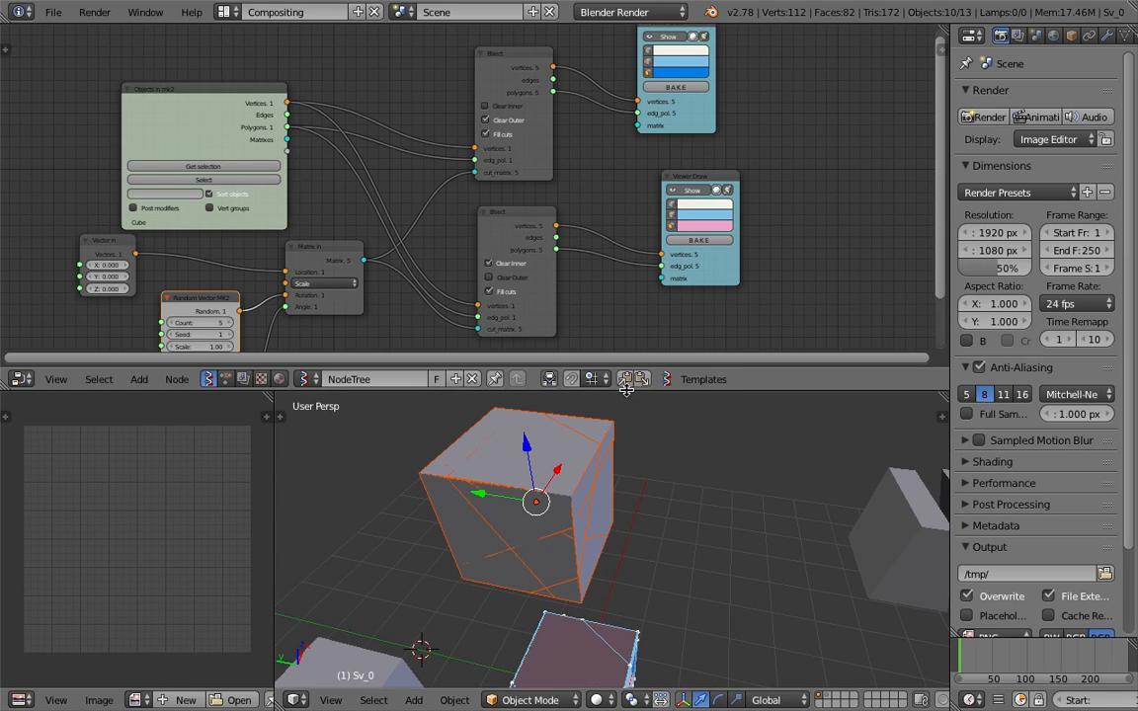
Spread the ten baked pieces apart so each cut fragment stands separately above the preview cube
{"action": "left_click_drag", "start_coordinate": [626, 391], "coordinate": [630, 316]}
{"action": "middle_click_drag", "start_coordinate": [646, 406], "coordinate": [567, 456]}
{"action": "right_click", "coordinate": [566, 411]}
{"action": "right_click", "coordinate": [599, 439], "text": "shift"}
{"action": "key", "text": "a"}
{"action": "right_click_drag", "start_coordinate": [571, 452], "coordinate": [507, 392]}
{"action": "right_click_drag", "start_coordinate": [611, 457], "coordinate": [620, 383]}
{"action": "right_click_drag", "start_coordinate": [584, 457], "coordinate": [458, 488]}
{"action": "right_click_drag", "start_coordinate": [566, 478], "coordinate": [508, 510]}
{"action": "right_click_drag", "start_coordinate": [603, 492], "coordinate": [751, 457]}
{"action": "right_click_drag", "start_coordinate": [615, 462], "coordinate": [633, 500]}
{"action": "right_click_drag", "start_coordinate": [563, 455], "coordinate": [463, 379]}
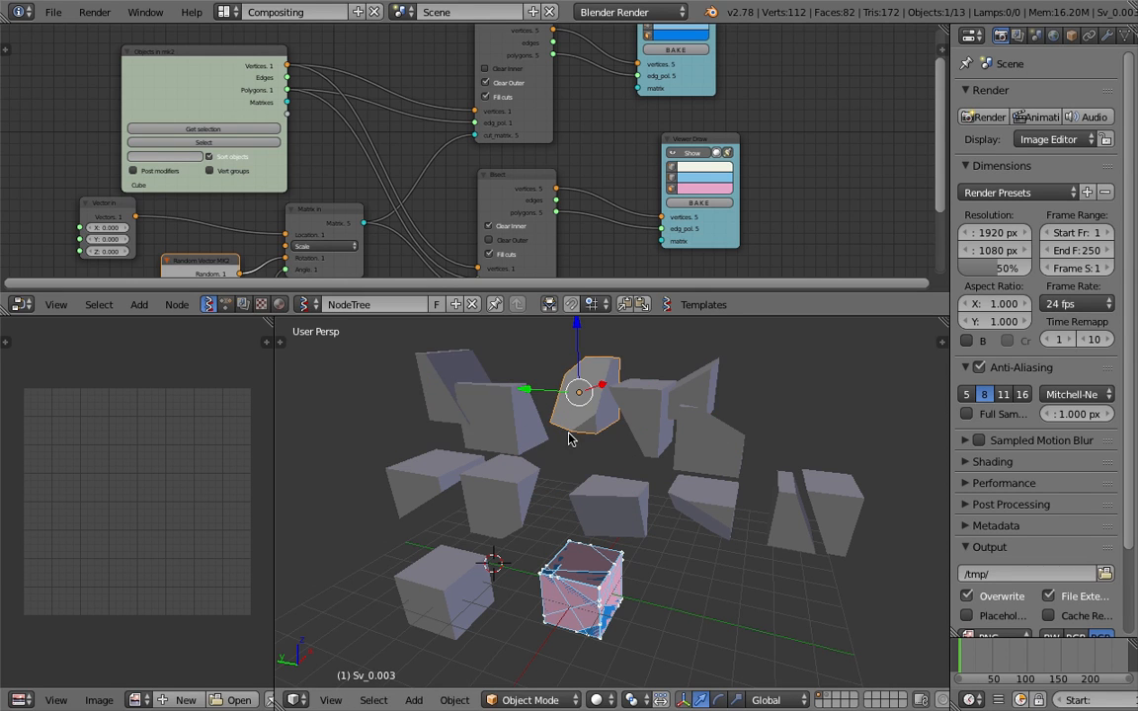
{"action": "middle_click_drag", "start_coordinate": [569, 439], "coordinate": [551, 445]}
{"action": "right_click_drag", "start_coordinate": [613, 482], "coordinate": [662, 469]}
{"action": "left_click", "coordinate": [609, 442]}
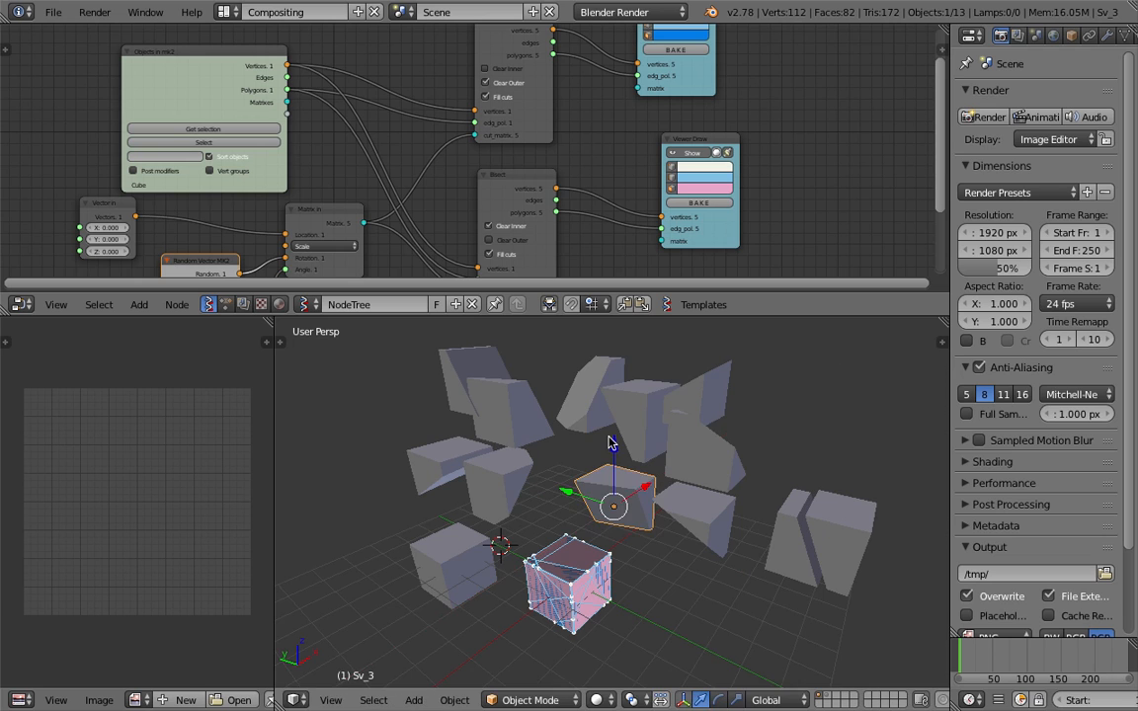
Examine the separated pieces up close in wireframe and solid shading
{"action": "mouse_move", "coordinate": [595, 403]}
{"action": "middle_mouse_down"}
{"action": "mouse_move", "coordinate": [595, 515]}
{"action": "mouse_move", "coordinate": [618, 440]}
{"action": "middle_mouse_up"}
{"action": "scroll", "coordinate": [595, 515], "scroll_direction": "up", "scroll_amount": 4}
{"action": "key", "text": "z"}
{"action": "key", "text": "z"}
{"action": "key", "text": "z"}
{"action": "mouse_move", "coordinate": [579, 475]}
{"action": "middle_mouse_down"}
{"action": "mouse_move", "coordinate": [630, 413]}
{"action": "mouse_move", "coordinate": [616, 524]}
{"action": "mouse_move", "coordinate": [553, 573]}
{"action": "middle_mouse_up"}
{"action": "key", "text": "z"}
{"action": "scroll", "coordinate": [630, 413], "scroll_direction": "down", "scroll_amount": 4}
{"action": "scroll", "coordinate": [632, 455], "scroll_direction": "down", "scroll_amount": 2}
Move one of the fragments in the upper row higher, clear of its neighbours
{"action": "right_click", "coordinate": [631, 424]}
{"action": "key", "text": "g"}
{"action": "left_click", "coordinate": [641, 382]}
{"action": "right_click", "coordinate": [605, 403]}
{"action": "middle_click_drag", "start_coordinate": [605, 405], "coordinate": [549, 387]}
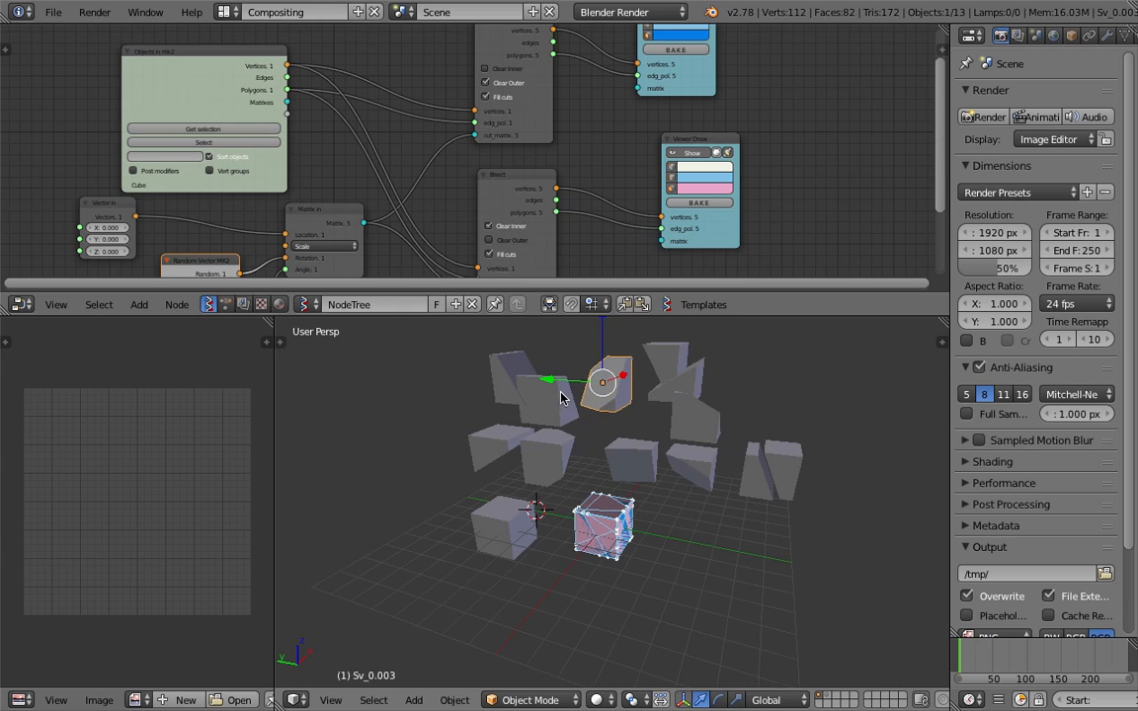
{"action": "middle_click_drag", "start_coordinate": [422, 219], "coordinate": [444, 157]}
{"action": "scroll", "coordinate": [634, 509], "scroll_direction": "down", "scroll_amount": 2}
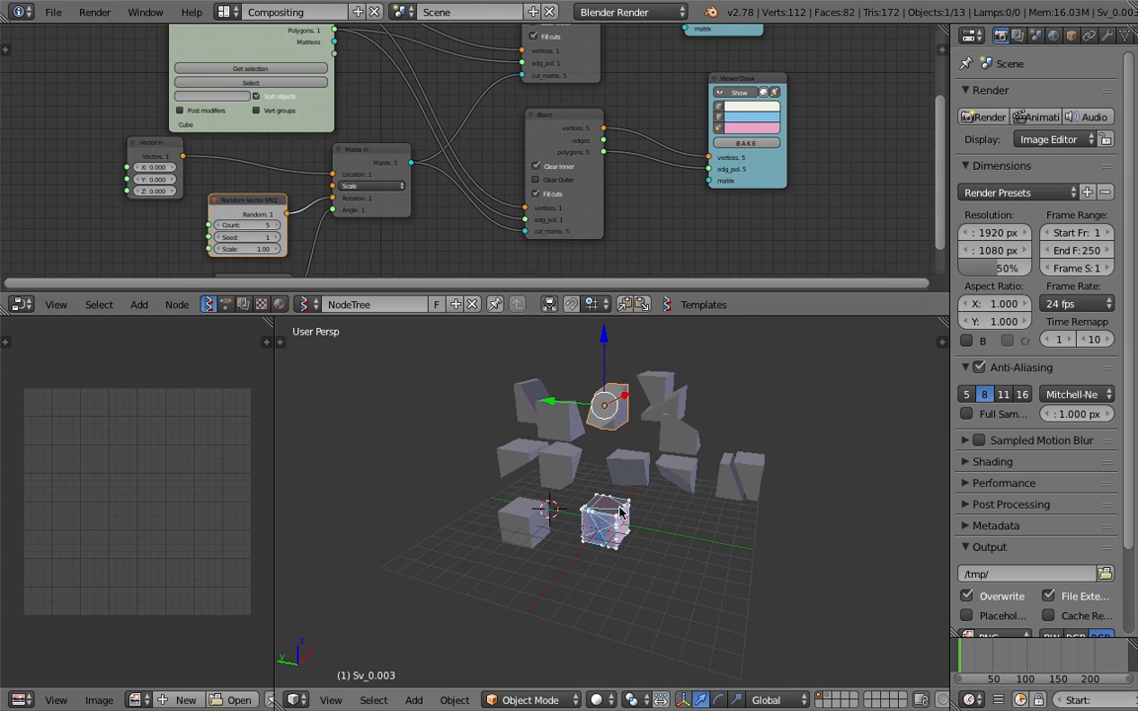
Delete the source cube and all baked pieces from the viewport and save the file
{"action": "key", "text": "a"}
{"action": "key", "text": "Delete"}
{"action": "scroll", "coordinate": [593, 482], "scroll_direction": "up", "scroll_amount": 3}
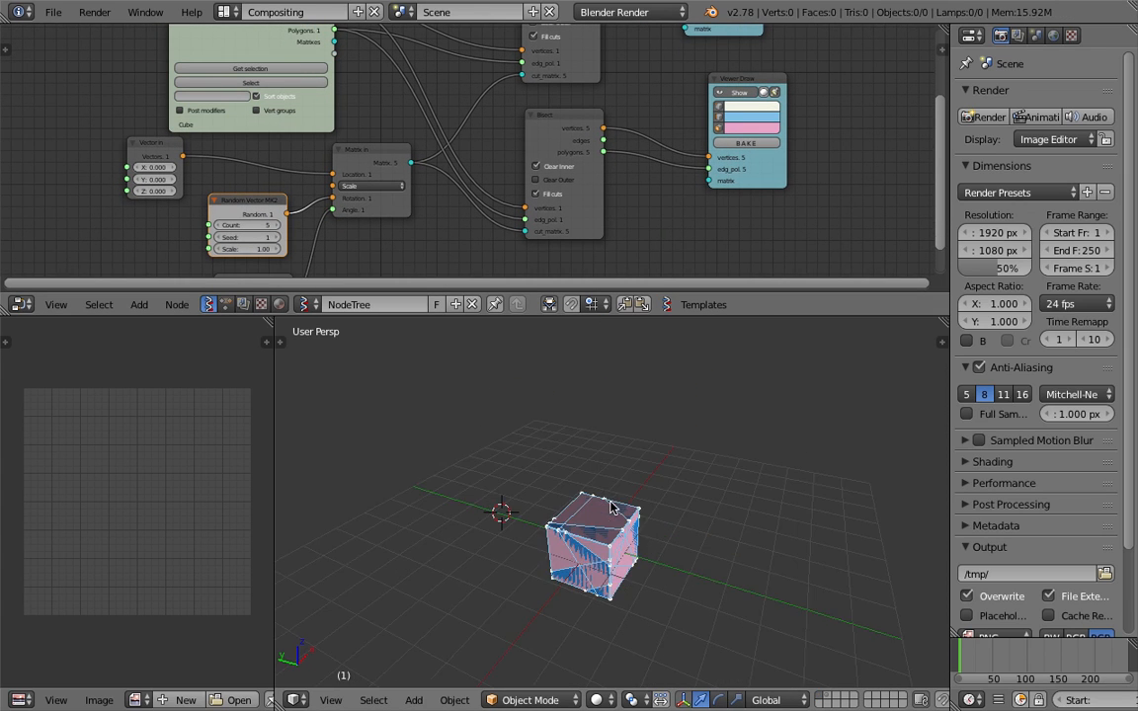
{"action": "key", "text": "ctrl+s"}
{"action": "left_click", "coordinate": [594, 481]}
{"action": "left_click_drag", "start_coordinate": [1133, 25], "coordinate": [1108, 23]}
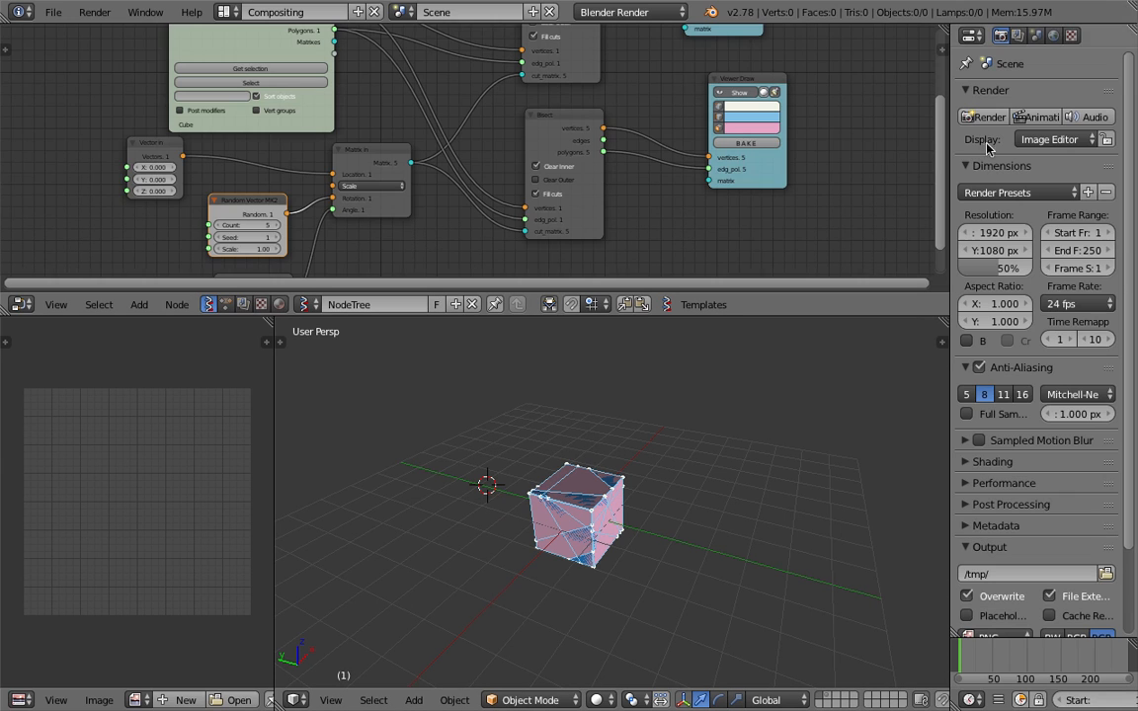
Add a new cube mesh and load it as the source in the Objects in node
{"action": "key", "text": "shift+a"}
{"action": "mouse_move", "coordinate": [652, 435]}
{"action": "left_click", "coordinate": [746, 64]}
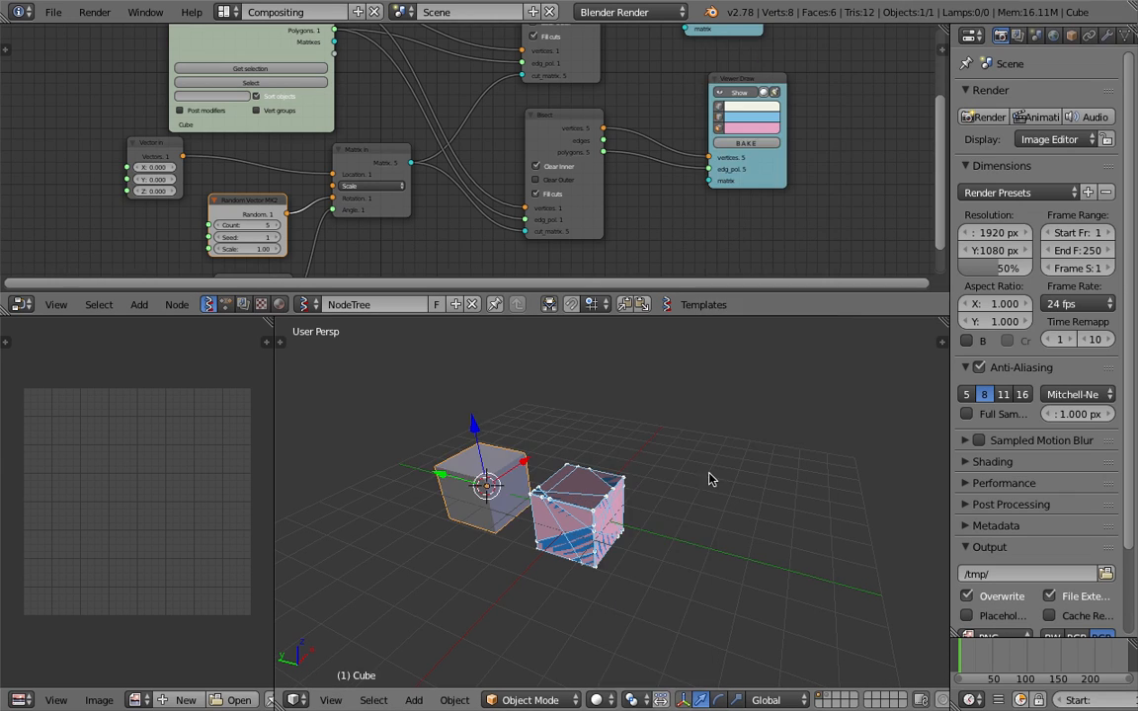
{"action": "left_click", "coordinate": [262, 70]}
{"action": "middle_click_drag", "start_coordinate": [535, 402], "coordinate": [525, 408]}
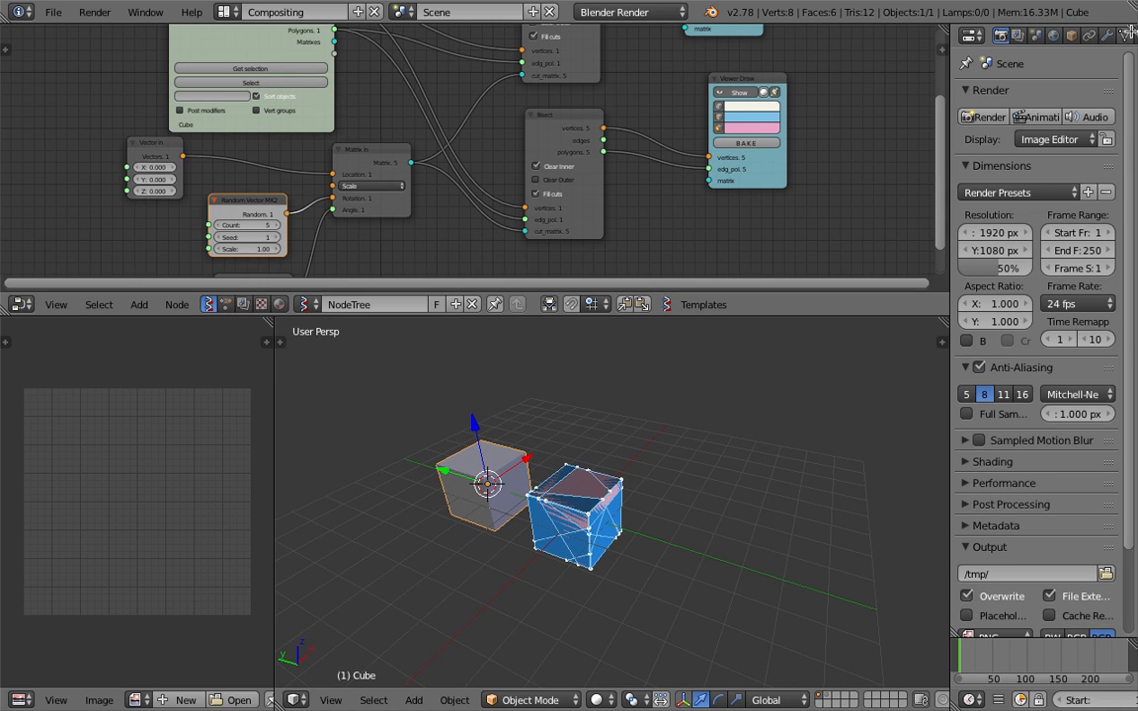
Split the Properties editor area, switch its upper part to the Outliner and enlarge it
{"action": "left_click_drag", "start_coordinate": [1124, 30], "coordinate": [1124, 210]}
{"action": "left_click", "coordinate": [972, 35]}
{"action": "left_click", "coordinate": [878, 322]}
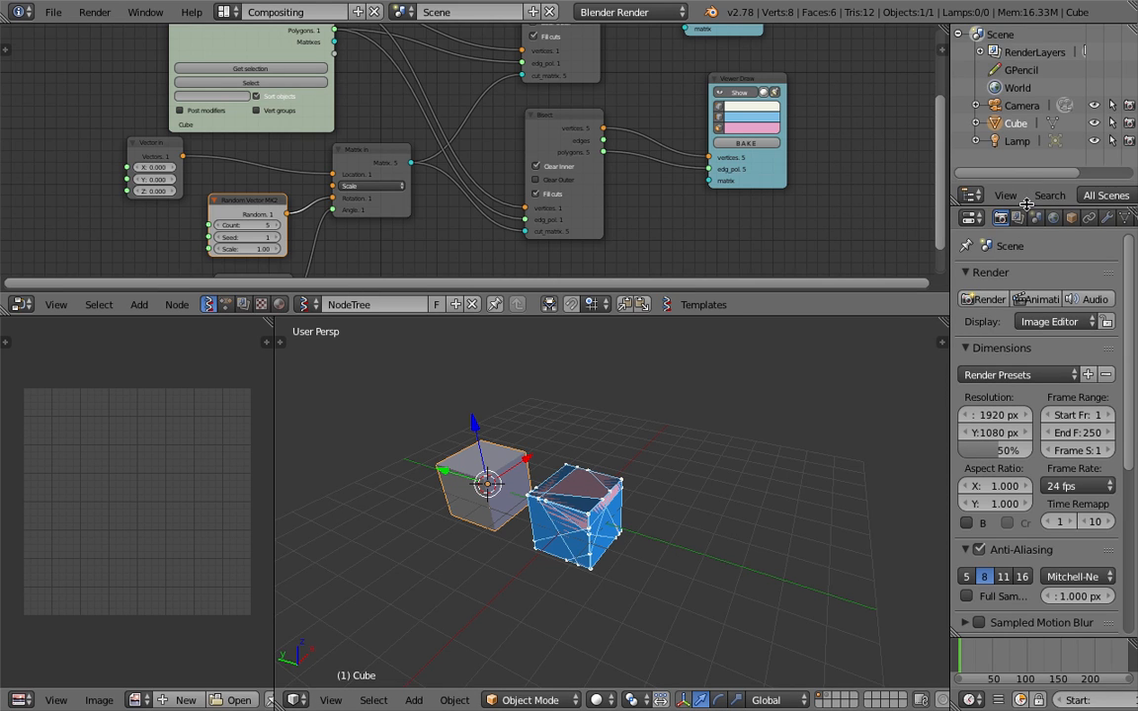
{"action": "left_click_drag", "start_coordinate": [1029, 208], "coordinate": [1030, 346]}
Bake the cut pieces from both Viewer Draw nodes into mesh objects
{"action": "middle_click_drag", "start_coordinate": [762, 144], "coordinate": [733, 212]}
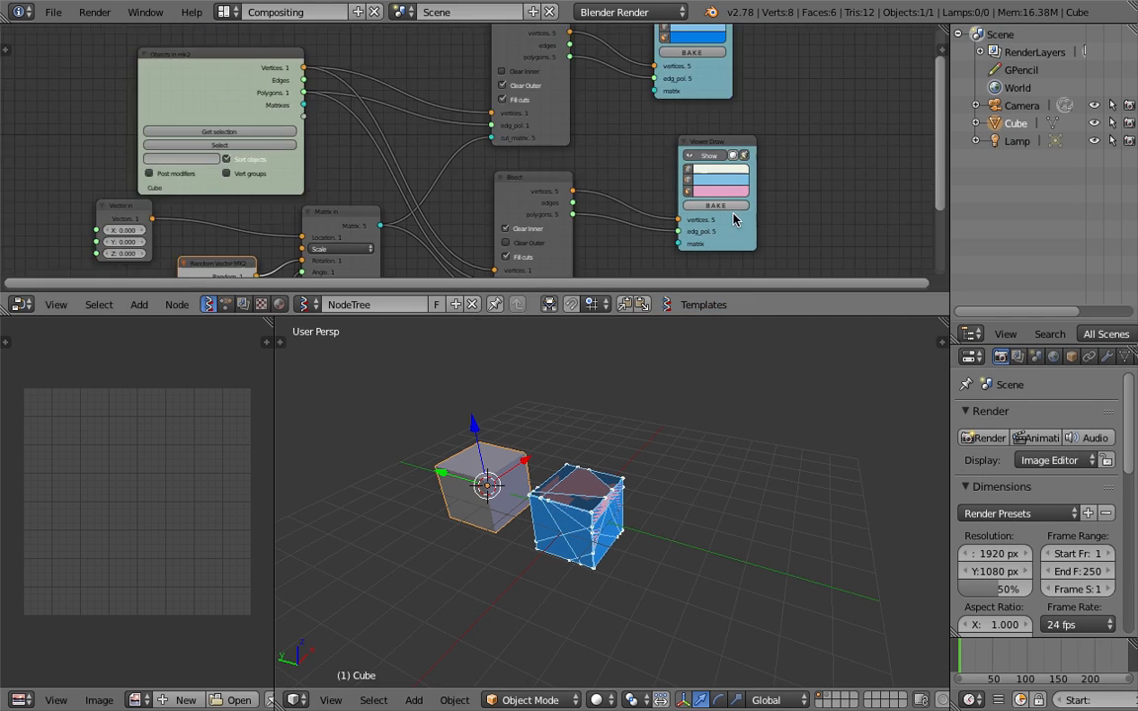
{"action": "left_click", "coordinate": [734, 207]}
{"action": "left_click", "coordinate": [714, 53]}
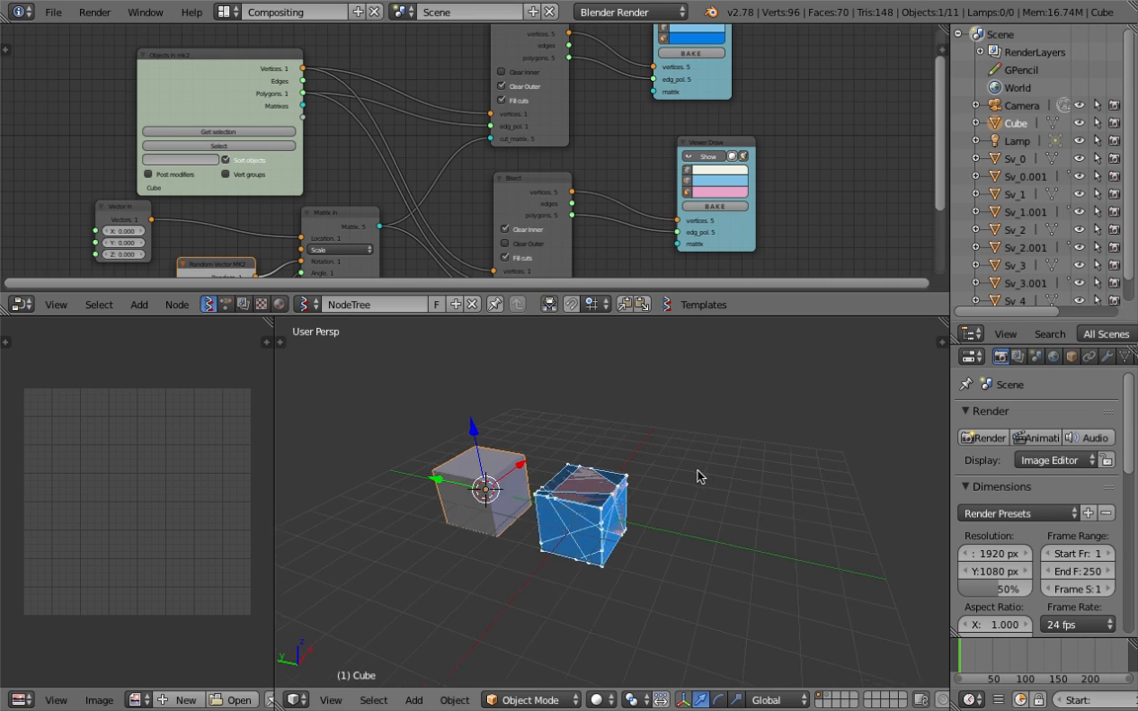
{"action": "middle_click_drag", "start_coordinate": [682, 476], "coordinate": [711, 464]}
{"action": "scroll", "coordinate": [1036, 238], "scroll_direction": "down", "scroll_amount": 2}
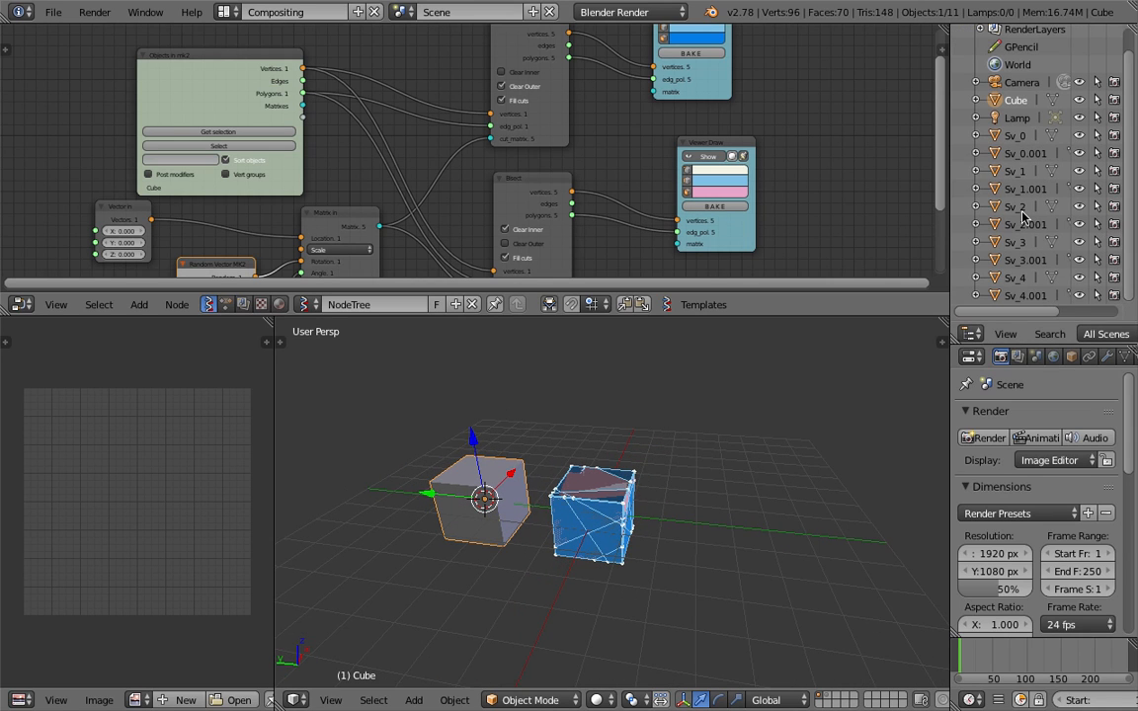
Select Sv_0 and Sv_0.001, move the pair away from the preview cube and separate the two halves
{"action": "left_click", "coordinate": [1014, 136]}
{"action": "left_click", "coordinate": [1025, 153]}
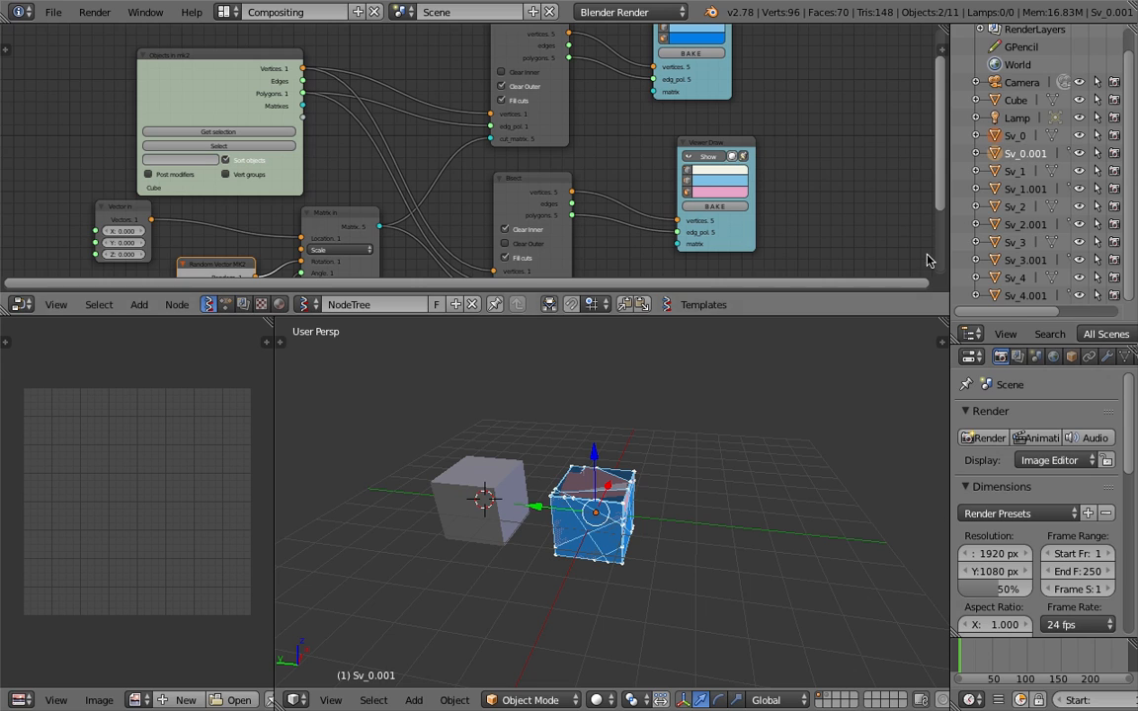
{"action": "key", "text": "g"}
{"action": "left_click", "coordinate": [815, 406]}
{"action": "middle_click_drag", "start_coordinate": [814, 407], "coordinate": [717, 446]}
{"action": "key", "text": "g"}
{"action": "left_click", "coordinate": [751, 385]}
{"action": "right_click", "coordinate": [729, 396]}
{"action": "key", "text": "g"}
{"action": "left_click", "coordinate": [708, 385]}
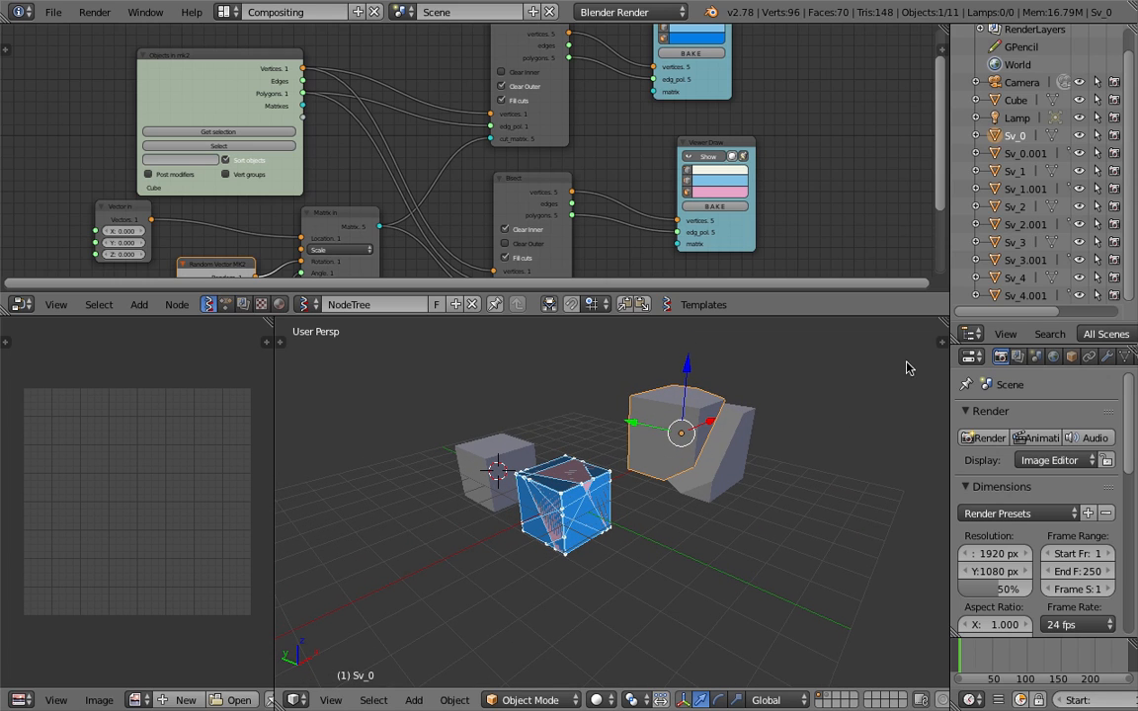
Enable viewport Ambient Occlusion with strength 1.500 and distance 0.250
{"action": "key", "text": "n"}
{"action": "scroll", "coordinate": [841, 594], "scroll_direction": "down", "scroll_amount": 10}
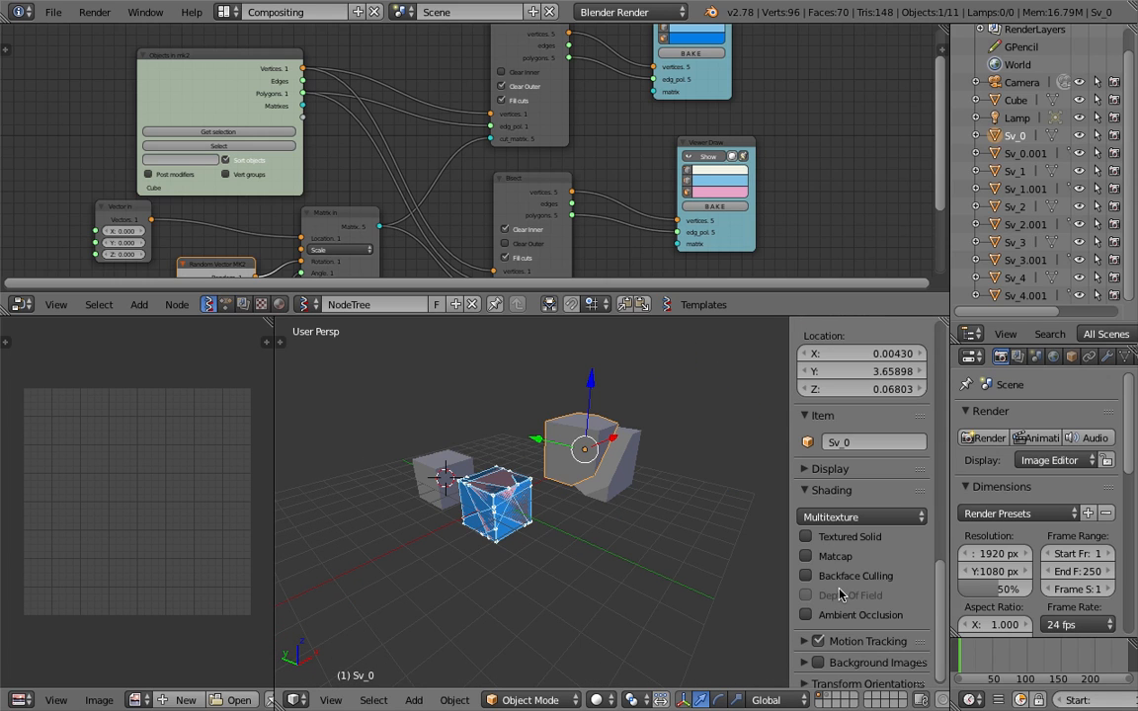
{"action": "left_click", "coordinate": [842, 613]}
{"action": "left_click_drag", "start_coordinate": [847, 633], "coordinate": [875, 652]}
{"action": "scroll", "coordinate": [551, 516], "scroll_direction": "up", "scroll_amount": 3}
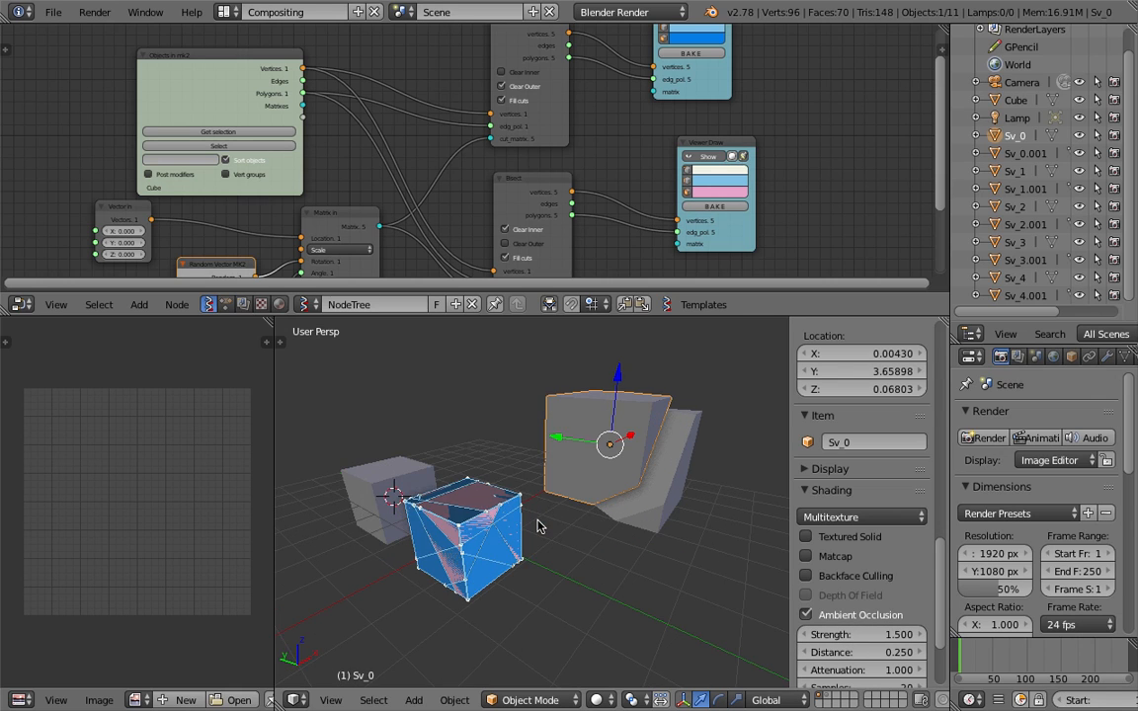
{"action": "middle_click_drag", "start_coordinate": [539, 527], "coordinate": [581, 518]}
Select Sv_1 and Sv_1.001 and move the pair up above the preview cube
{"action": "left_click", "coordinate": [1019, 155]}
{"action": "left_click", "coordinate": [1018, 187]}
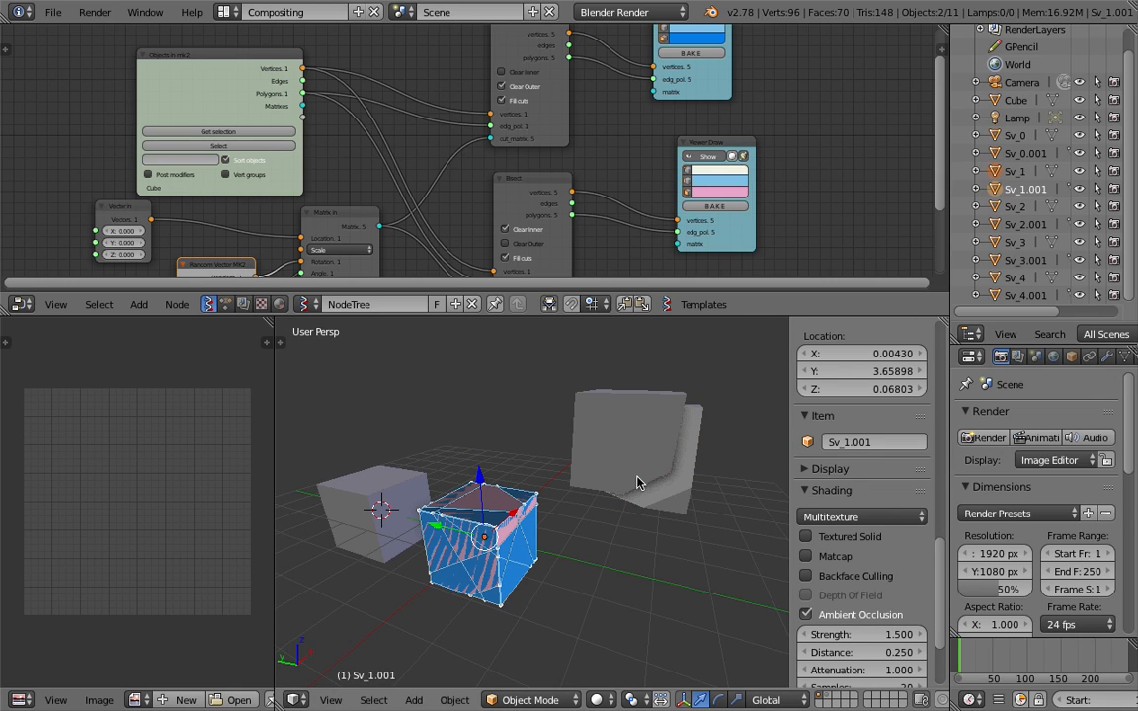
{"action": "key", "text": "g"}
{"action": "left_click", "coordinate": [540, 387]}
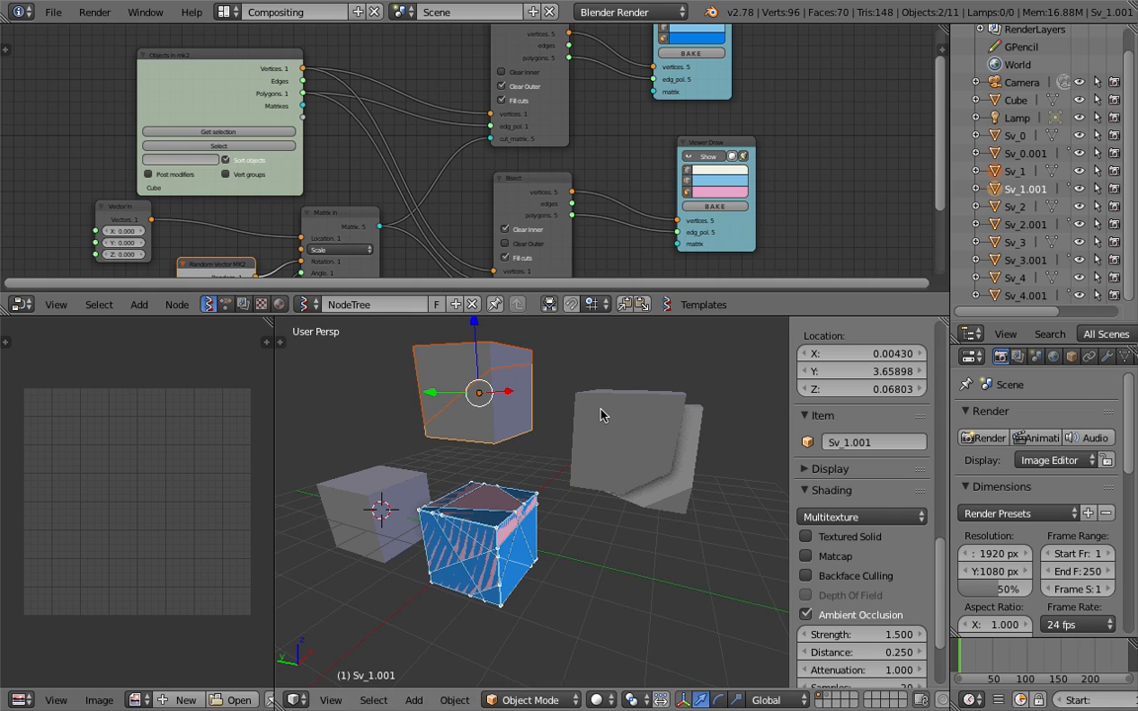
Select Sv_2 and Sv_2.001 and move the pair beside the preview cube, opposite the source cube
{"action": "left_click", "coordinate": [1018, 207]}
{"action": "left_click", "coordinate": [1024, 225]}
{"action": "key", "text": "g"}
{"action": "left_click", "coordinate": [717, 544]}
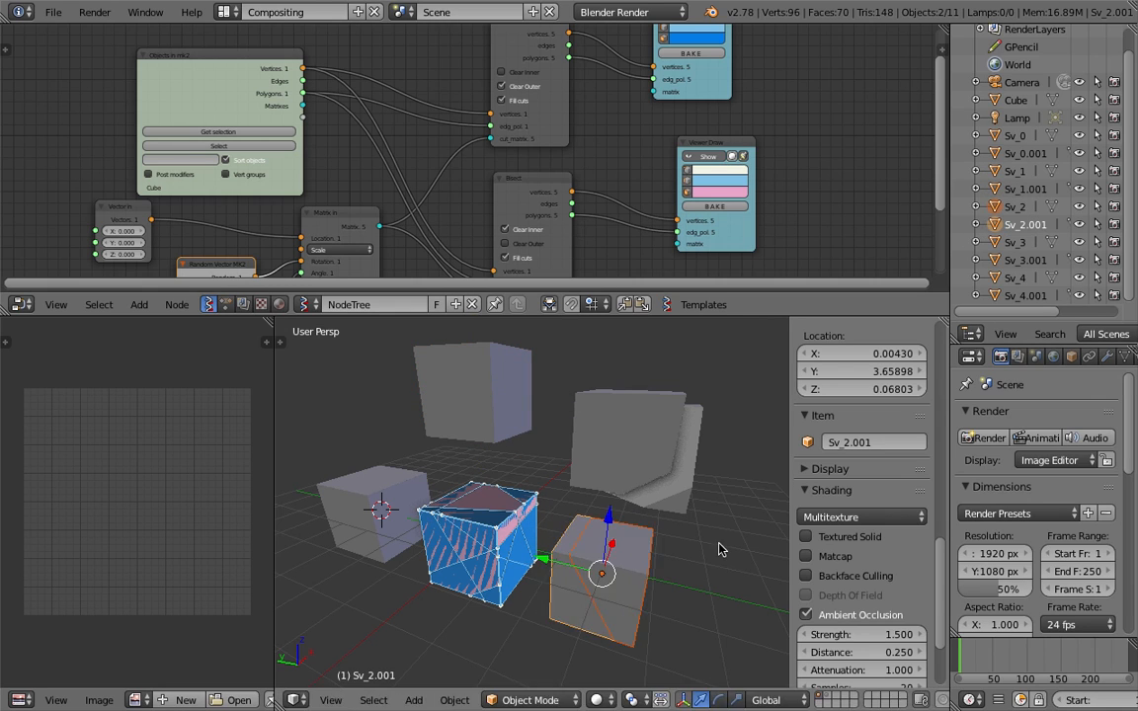
Select Sv_4 and Sv_4.001, move the pair beyond the other pieces and separate its halves
{"action": "left_click", "coordinate": [1018, 278]}
{"action": "left_click", "coordinate": [1026, 295]}
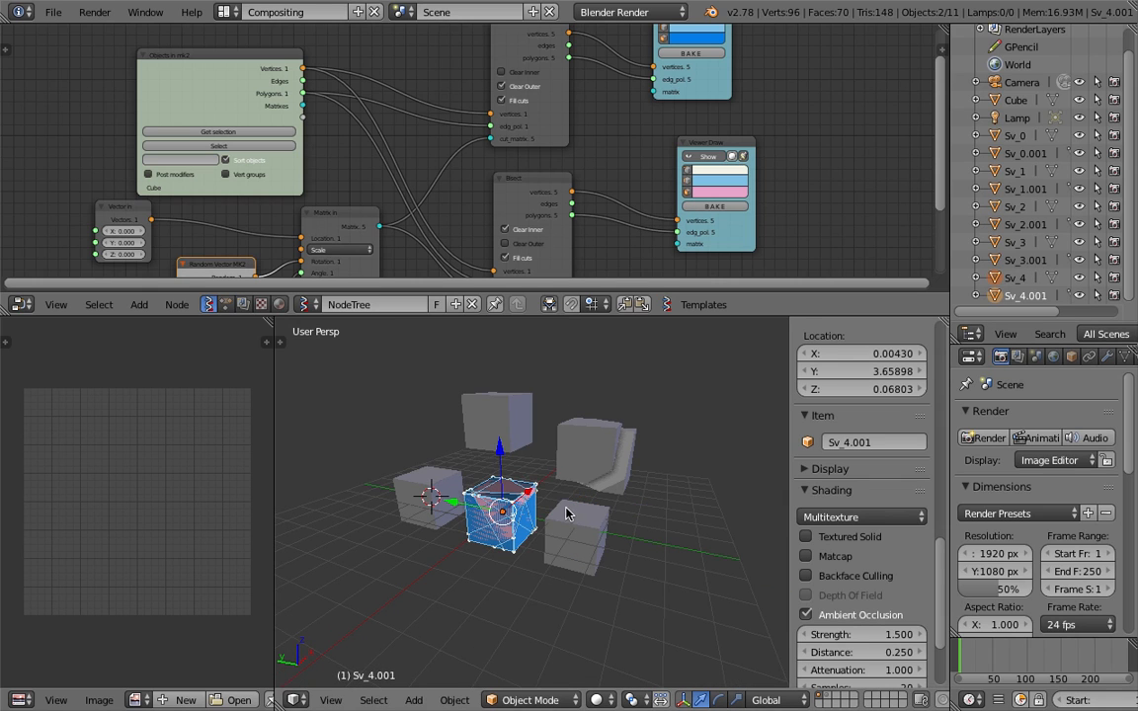
{"action": "key", "text": "g"}
{"action": "left_click", "coordinate": [730, 510]}
{"action": "right_click", "coordinate": [672, 498]}
{"action": "middle_click_drag", "start_coordinate": [703, 493], "coordinate": [611, 514], "text": "shift"}
{"action": "key", "text": "g"}
{"action": "left_click", "coordinate": [687, 490]}
Move one half of the Sv_2 pair away from its counterpart
{"action": "right_click", "coordinate": [569, 539]}
{"action": "key", "text": "g"}
{"action": "left_click", "coordinate": [567, 563]}
Separate the halves of the Sv_1 pair and move Sv_3 and Sv_3.001 apart in front of the preview cube
{"action": "middle_click_drag", "start_coordinate": [502, 421], "coordinate": [520, 539]}
{"action": "right_click", "coordinate": [494, 419]}
{"action": "right_click", "coordinate": [521, 540]}
{"action": "right_click", "coordinate": [508, 529]}
{"action": "right_click", "coordinate": [505, 528]}
{"action": "right_click", "coordinate": [504, 527]}
{"action": "right_click", "coordinate": [500, 524]}
{"action": "right_click", "coordinate": [500, 524]}
{"action": "right_click_drag", "start_coordinate": [500, 524], "coordinate": [476, 600]}
{"action": "left_click", "coordinate": [476, 600]}
Save the file with the separated pieces, overwriting the existing version
{"action": "middle_click_drag", "start_coordinate": [475, 600], "coordinate": [538, 511]}
{"action": "key", "text": "ctrl+s"}
{"action": "left_click", "coordinate": [649, 510]}
{"action": "key", "text": "ctrl+s"}
{"action": "left_click", "coordinate": [539, 511]}
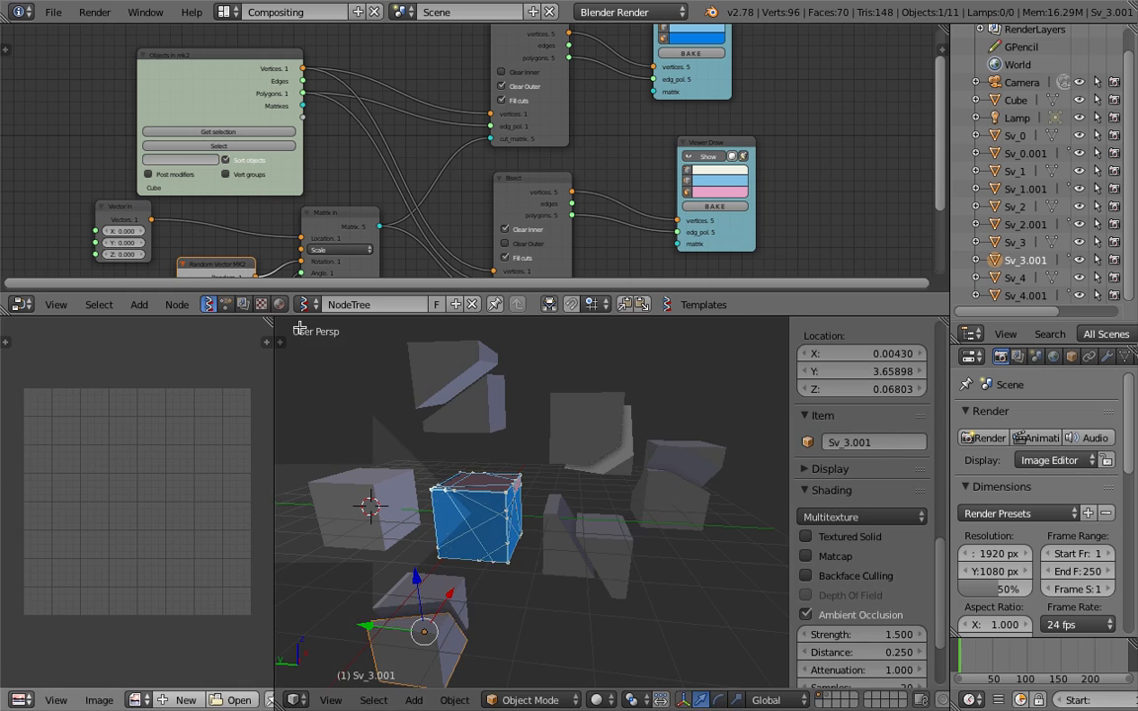
Merge the image editor area into the 3D viewport to widen it
{"action": "left_click_drag", "start_coordinate": [282, 324], "coordinate": [227, 360]}
{"action": "scroll", "coordinate": [467, 485], "scroll_direction": "down", "scroll_amount": 4}
{"action": "middle_click_drag", "start_coordinate": [467, 486], "coordinate": [469, 495]}
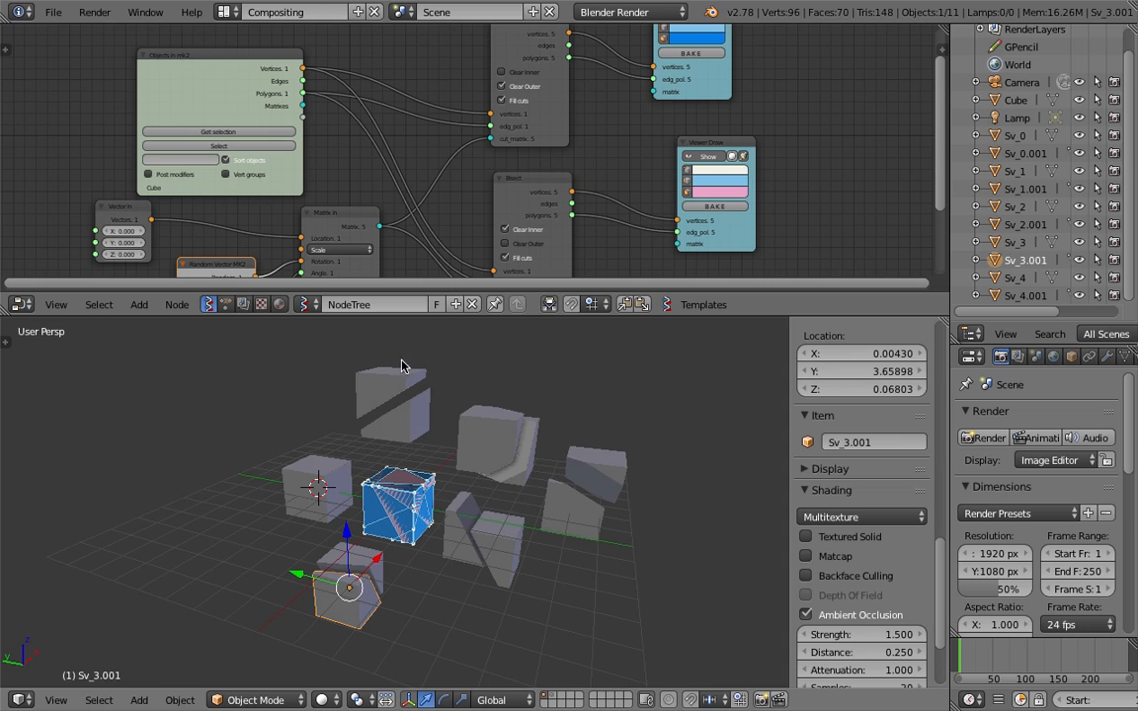
Save the scene as a new numbered copy of the Blender file
{"action": "left_click", "coordinate": [53, 12]}
{"action": "left_click", "coordinate": [101, 166]}
{"action": "left_click", "coordinate": [1009, 78]}
{"action": "left_click", "coordinate": [1059, 61]}
{"action": "key", "text": "ctrl+s"}
{"action": "left_click", "coordinate": [445, 473]}
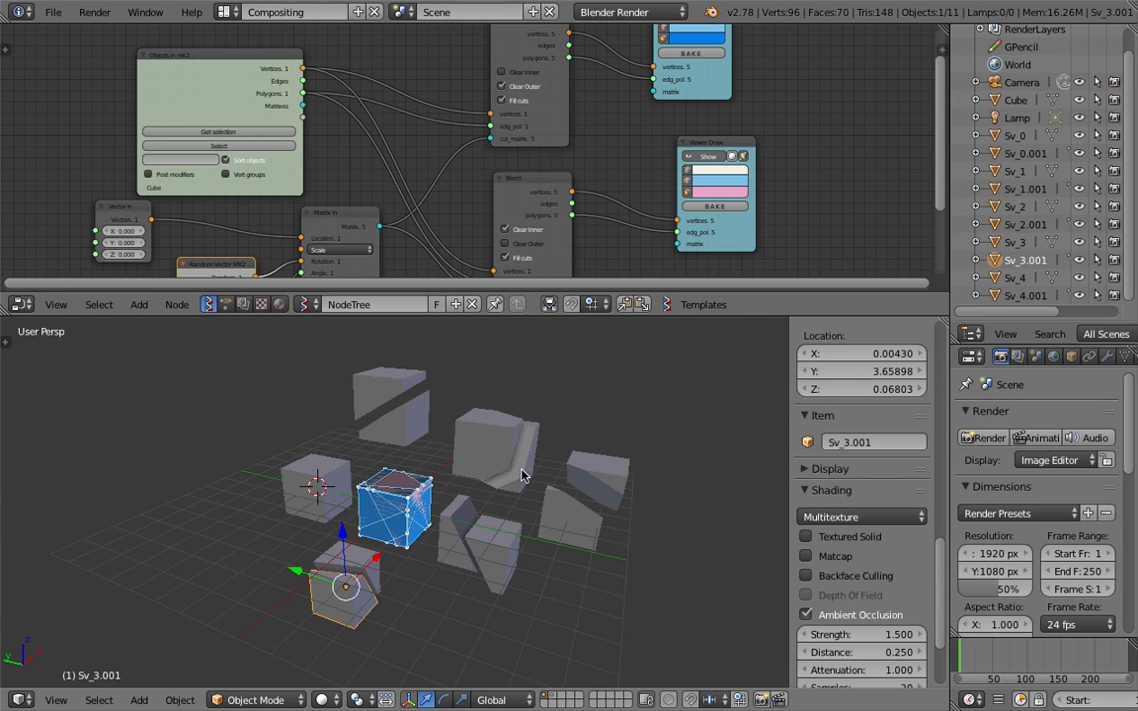
Move the source cube farther from the preview cube and try scaling it up
{"action": "middle_click_drag", "start_coordinate": [470, 424], "coordinate": [538, 475]}
{"action": "right_click_drag", "start_coordinate": [341, 481], "coordinate": [238, 425]}
{"action": "key", "text": "s"}
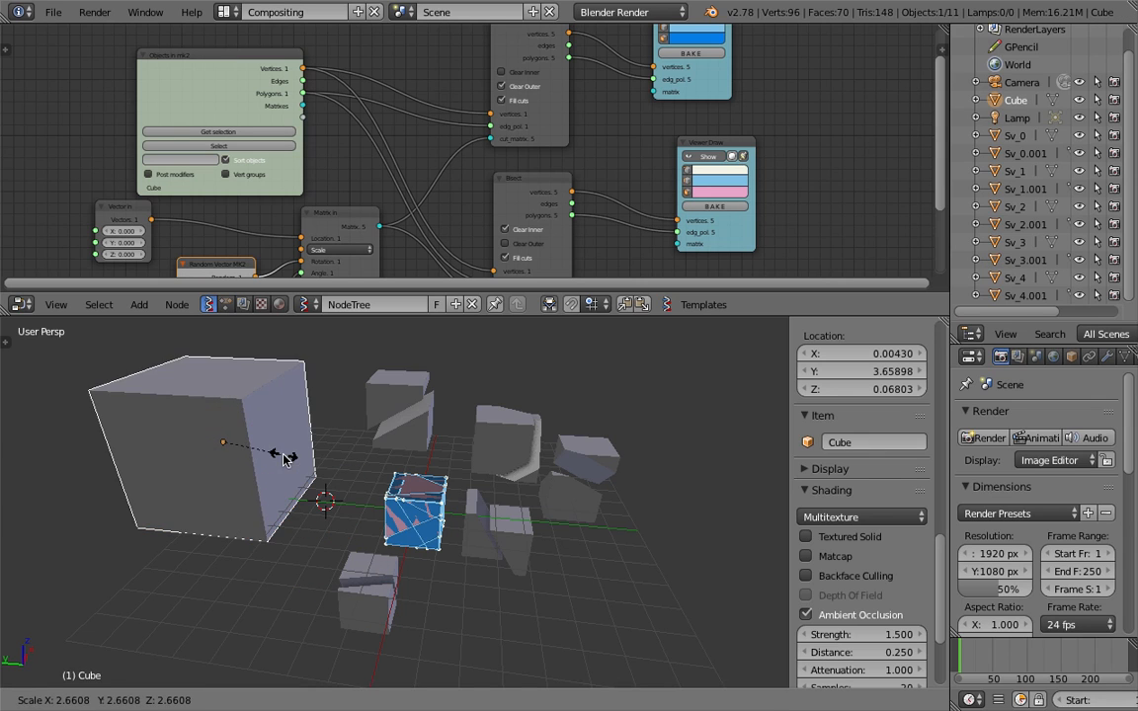
{"action": "right_click", "coordinate": [261, 440]}
{"action": "middle_click_drag", "start_coordinate": [321, 463], "coordinate": [317, 465]}
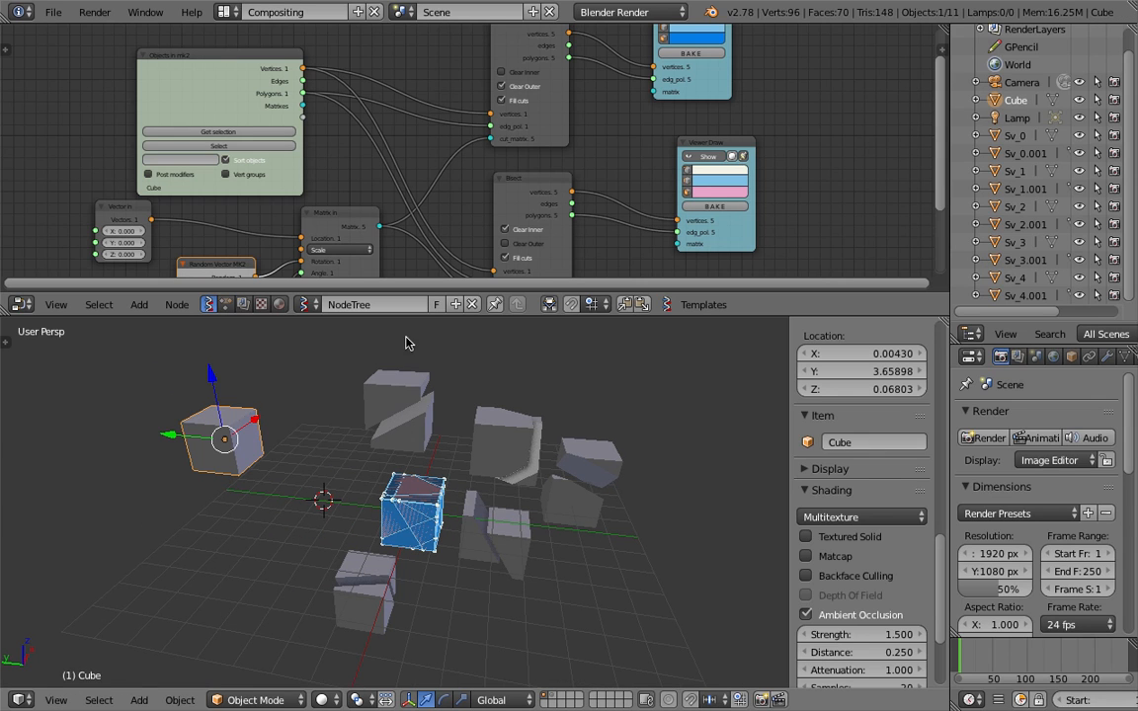
Enlarge the node editor and move the Objects in node up, clear of the other nodes
{"action": "left_click_drag", "start_coordinate": [437, 317], "coordinate": [454, 399]}
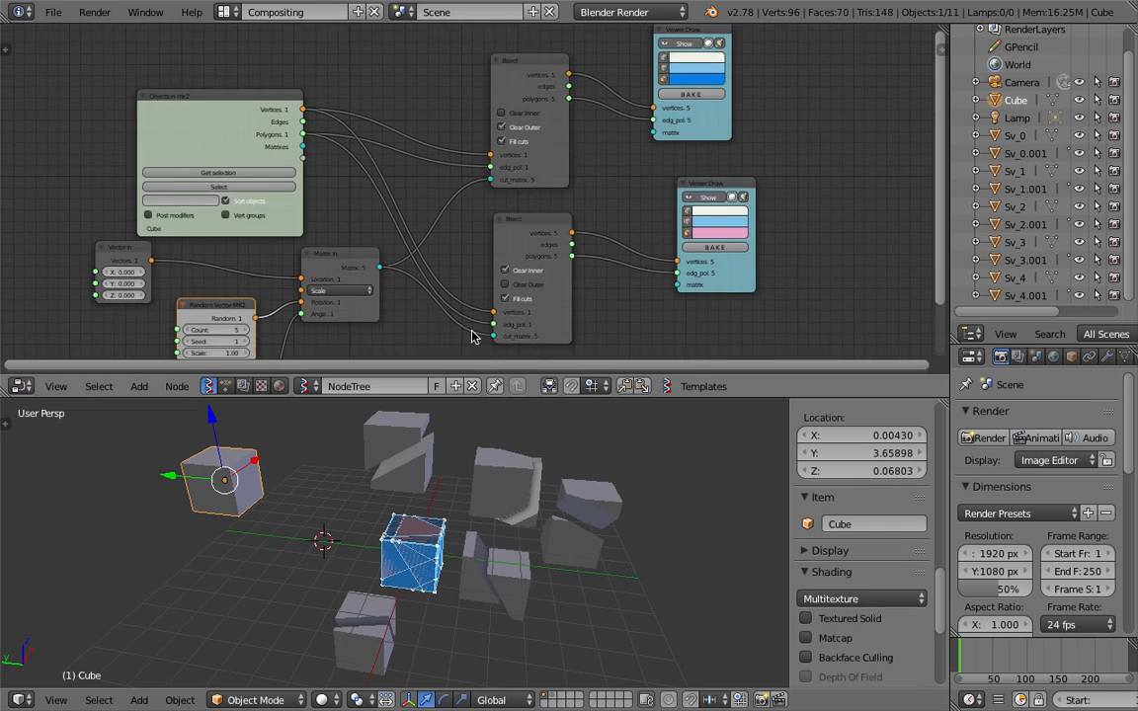
{"action": "scroll", "coordinate": [470, 296], "scroll_direction": "down", "scroll_amount": 1}
{"action": "left_click_drag", "start_coordinate": [305, 110], "coordinate": [341, 49]}
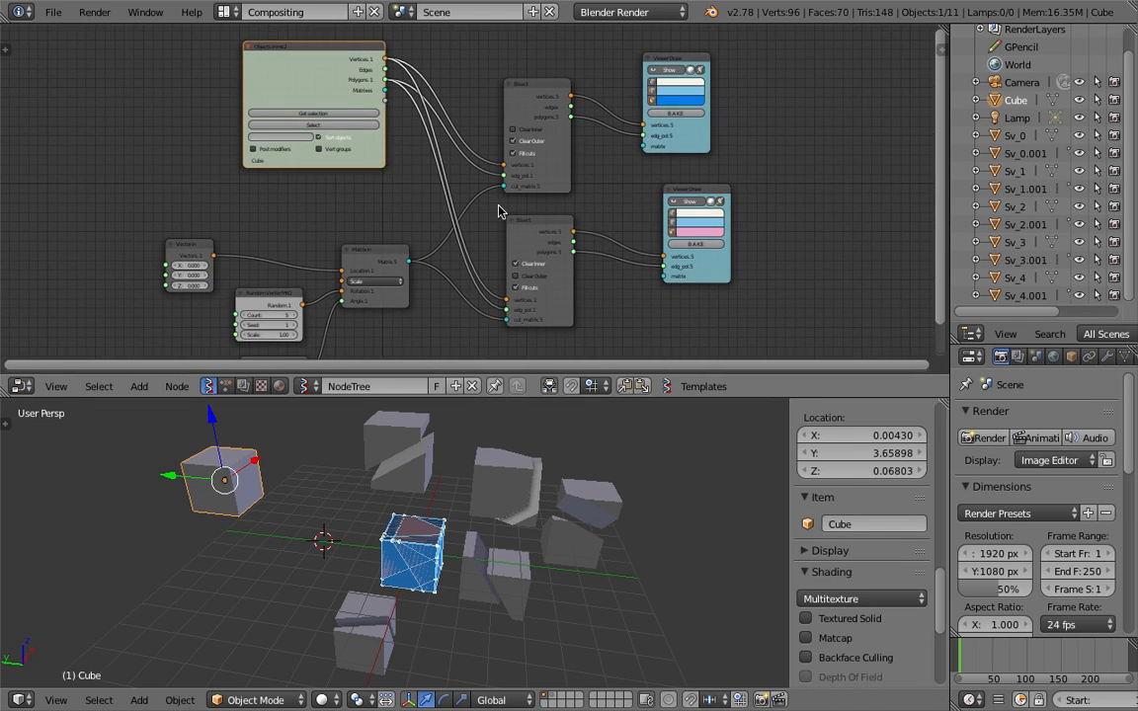
Sketch a square labelled ORI in empty node editor space, with an arrow beside it marked with an X
{"action": "middle_click_drag", "start_coordinate": [687, 193], "coordinate": [502, 195]}
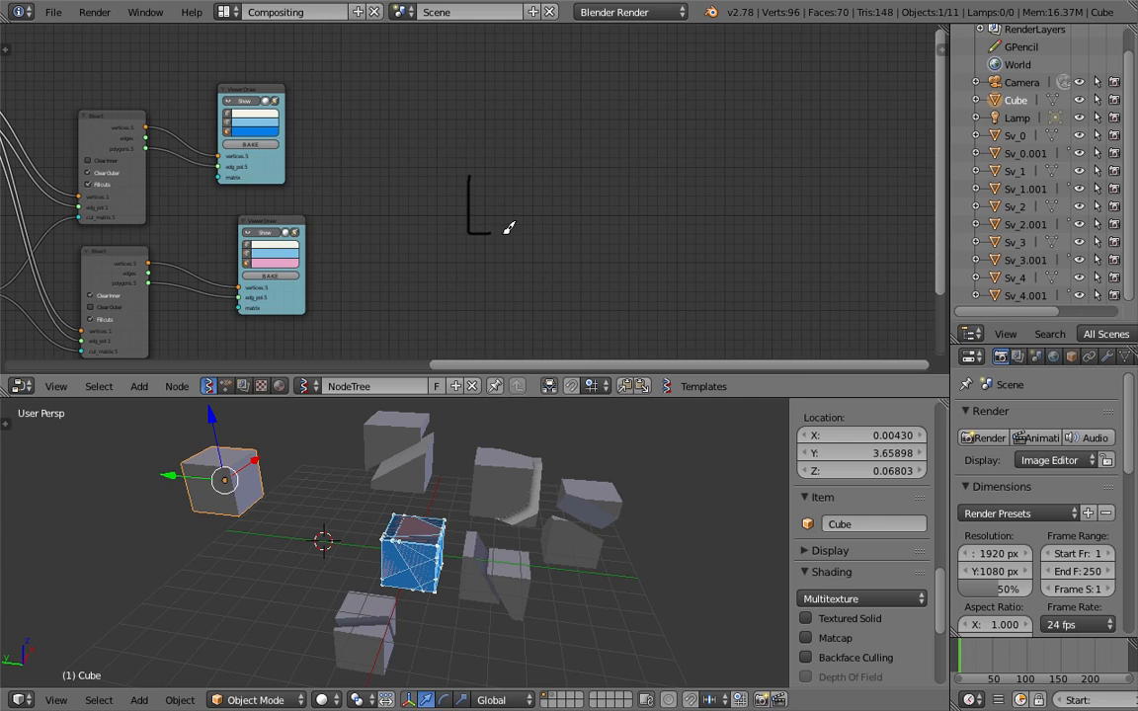
{"action": "left_click_drag", "start_coordinate": [487, 165], "coordinate": [486, 164]}
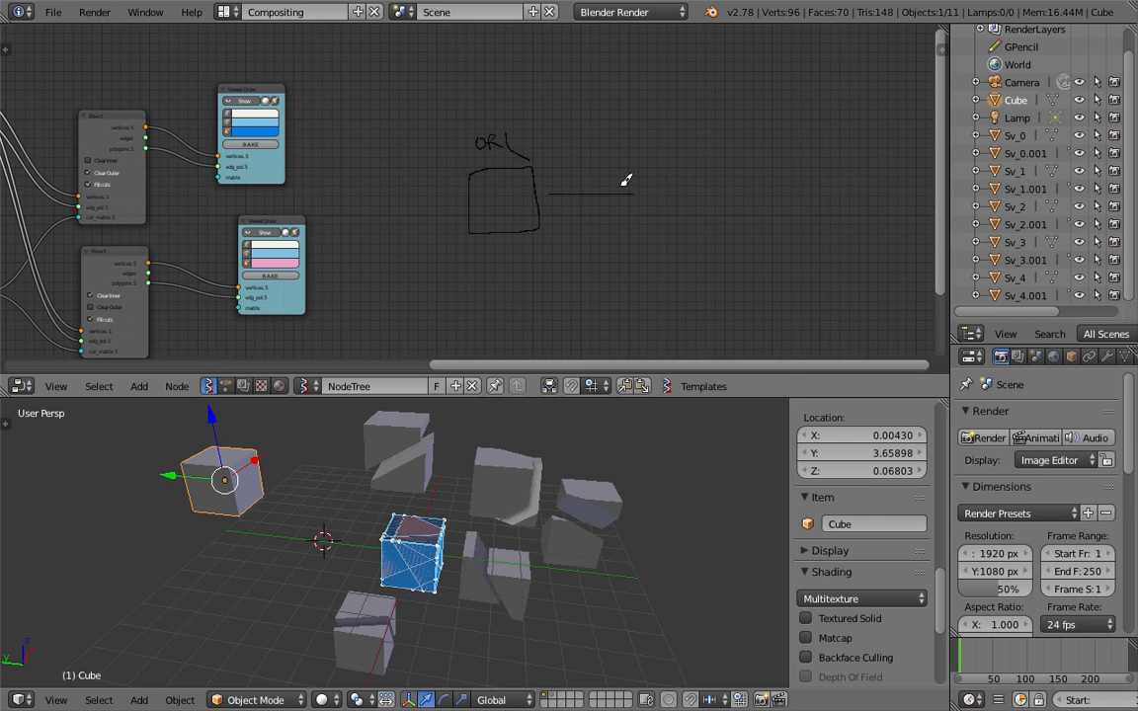
{"action": "scroll", "coordinate": [581, 161], "scroll_direction": "up", "scroll_amount": 3}
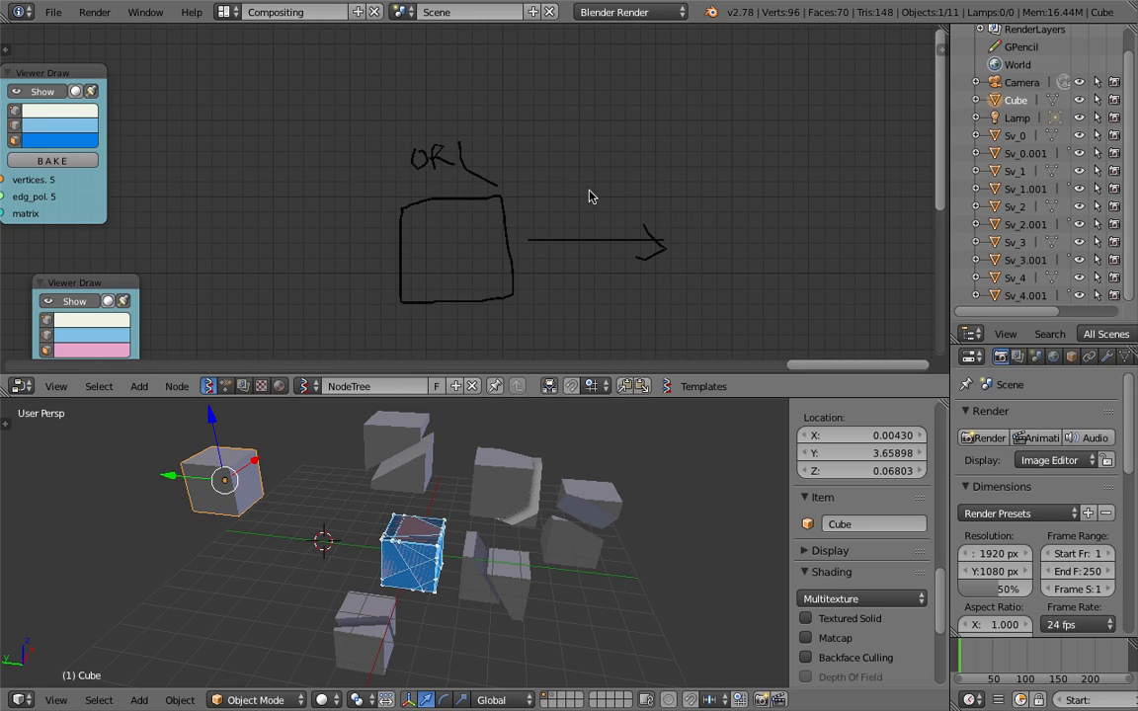
{"action": "left_click_drag", "start_coordinate": [605, 174], "coordinate": [563, 220]}
{"action": "left_click_drag", "start_coordinate": [562, 174], "coordinate": [608, 227]}
Sketch a second square beyond the arrow with a diagonal cut line through it
{"action": "middle_click_drag", "start_coordinate": [711, 198], "coordinate": [614, 197]}
{"action": "scroll", "coordinate": [614, 196], "scroll_direction": "down", "scroll_amount": 1}
{"action": "left_click_drag", "start_coordinate": [609, 193], "coordinate": [611, 216]}
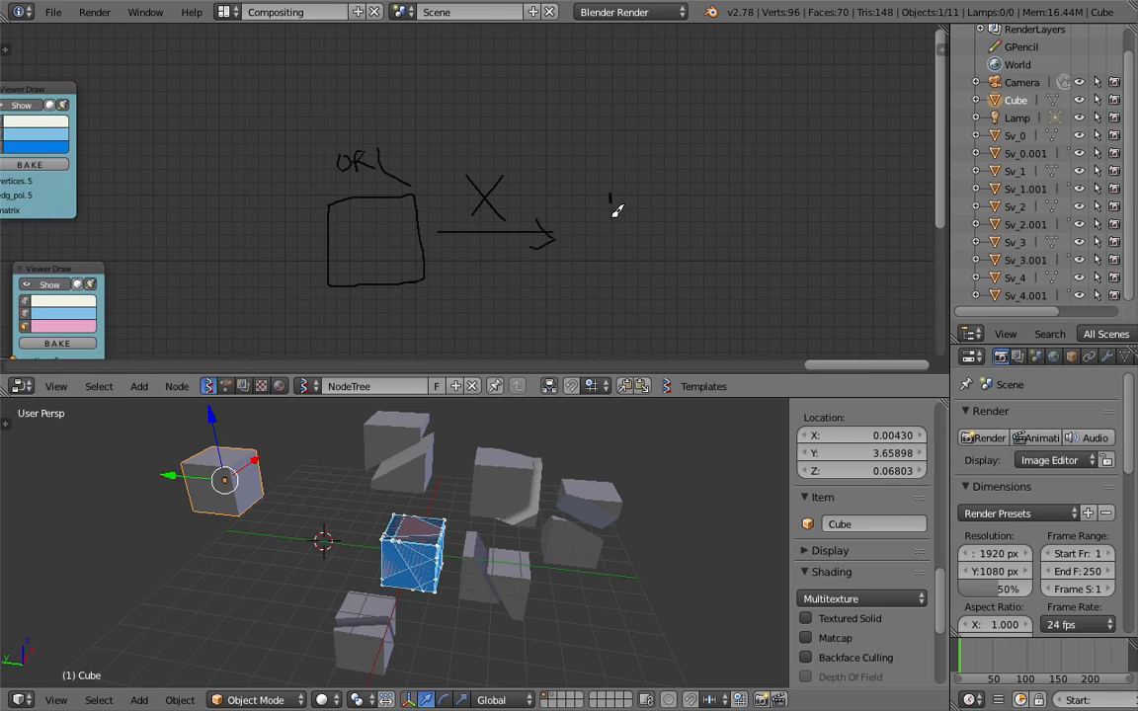
{"action": "left_click_drag", "start_coordinate": [697, 190], "coordinate": [613, 188]}
{"action": "left_click_drag", "start_coordinate": [697, 168], "coordinate": [628, 310]}
{"action": "scroll", "coordinate": [704, 254], "scroll_direction": "down", "scroll_amount": 1}
{"action": "middle_click_drag", "start_coordinate": [689, 237], "coordinate": [675, 275]}
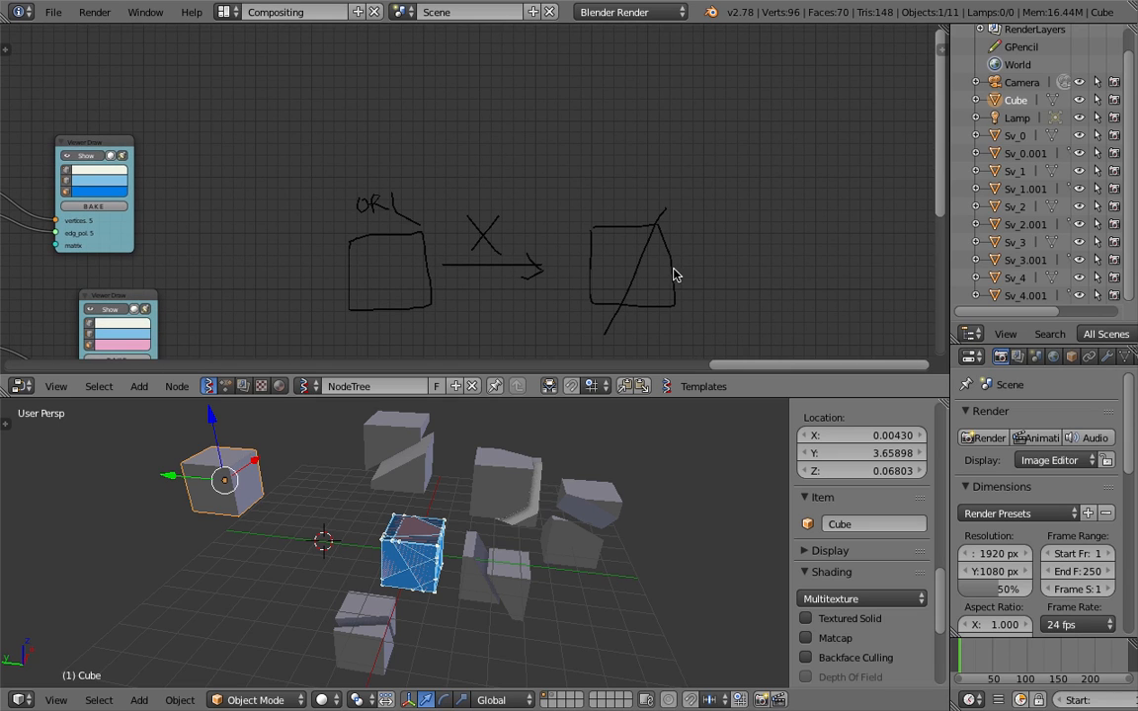
Extend the sketch with a curved arrow back to ORI, a horizontal second cut, and numbers on the cut square's pieces
{"action": "left_click_drag", "start_coordinate": [534, 93], "coordinate": [438, 197]}
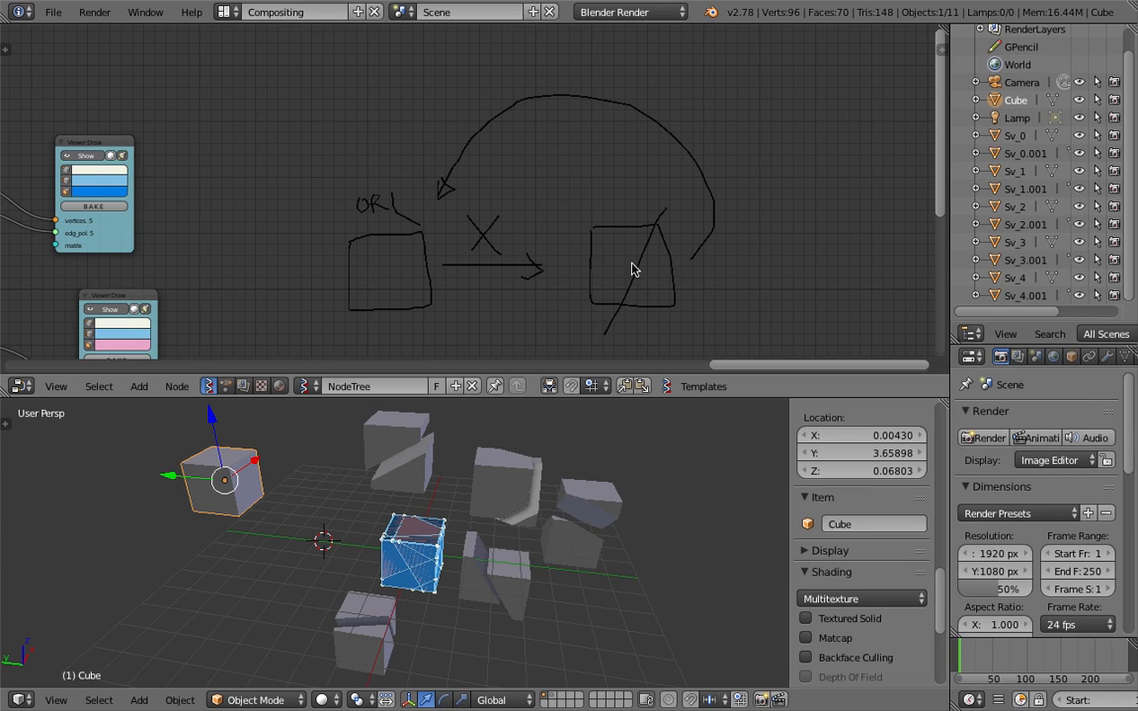
{"action": "left_click_drag", "start_coordinate": [618, 249], "coordinate": [618, 263]}
{"action": "middle_click_drag", "start_coordinate": [506, 228], "coordinate": [538, 214]}
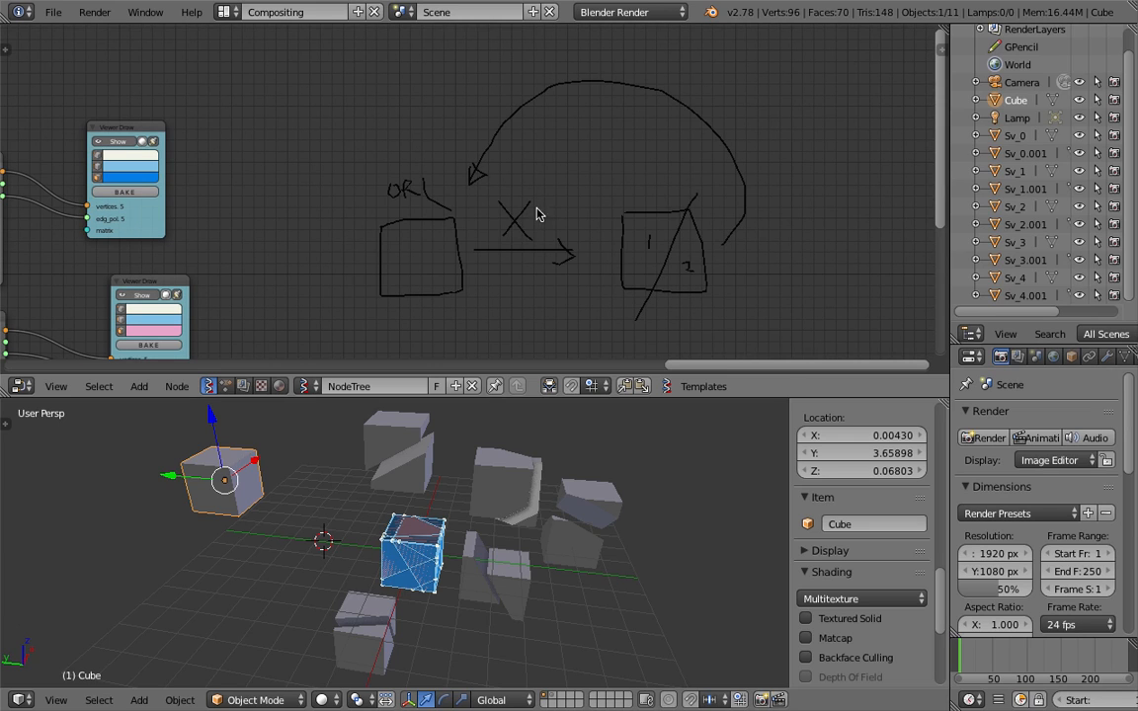
{"action": "left_click_drag", "start_coordinate": [581, 241], "coordinate": [756, 247]}
{"action": "scroll", "coordinate": [649, 196], "scroll_direction": "down", "scroll_amount": 3}
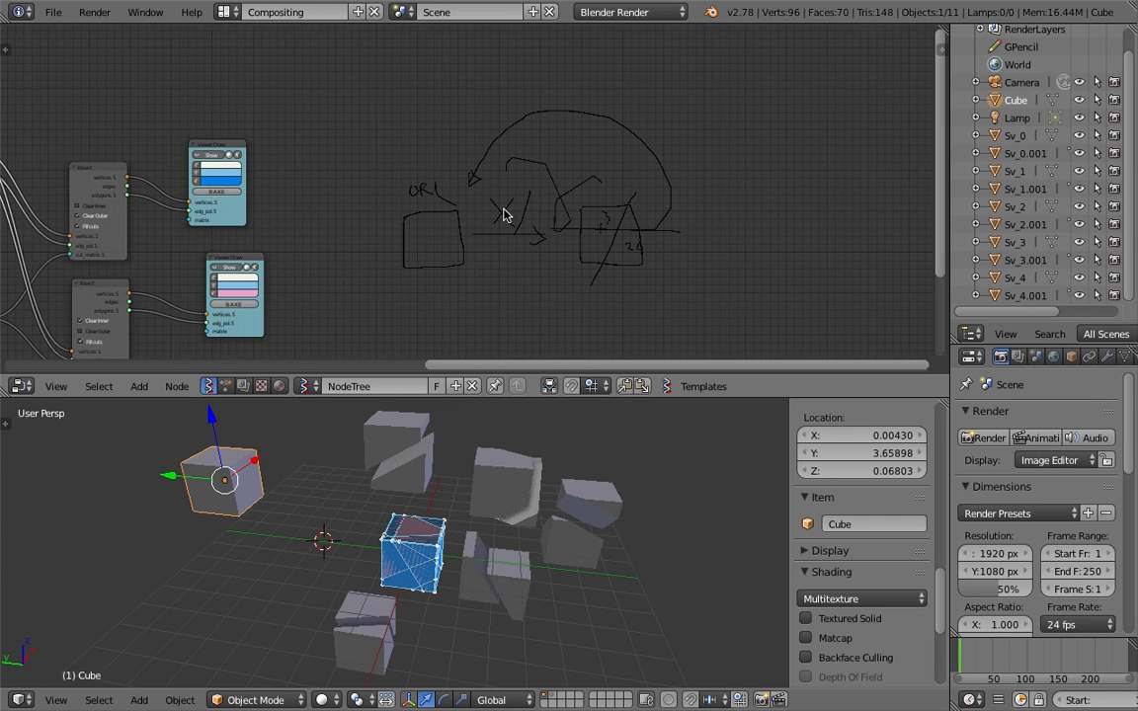
Widen the outliner and properties column slightly and adjust the boundary between the node editor and the 3D view
{"action": "middle_click_drag", "start_coordinate": [541, 213], "coordinate": [748, 161]}
{"action": "scroll", "coordinate": [748, 161], "scroll_direction": "up", "scroll_amount": 1}
{"action": "middle_click_drag", "start_coordinate": [655, 208], "coordinate": [795, 190]}
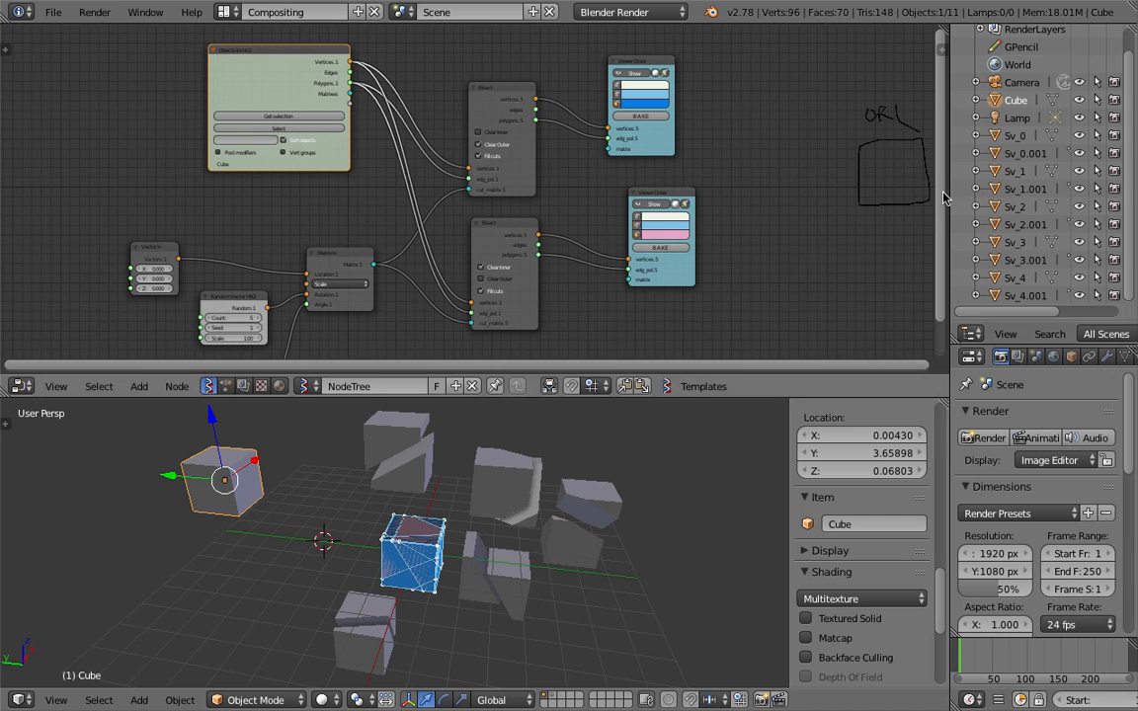
{"action": "left_click_drag", "start_coordinate": [949, 193], "coordinate": [869, 193]}
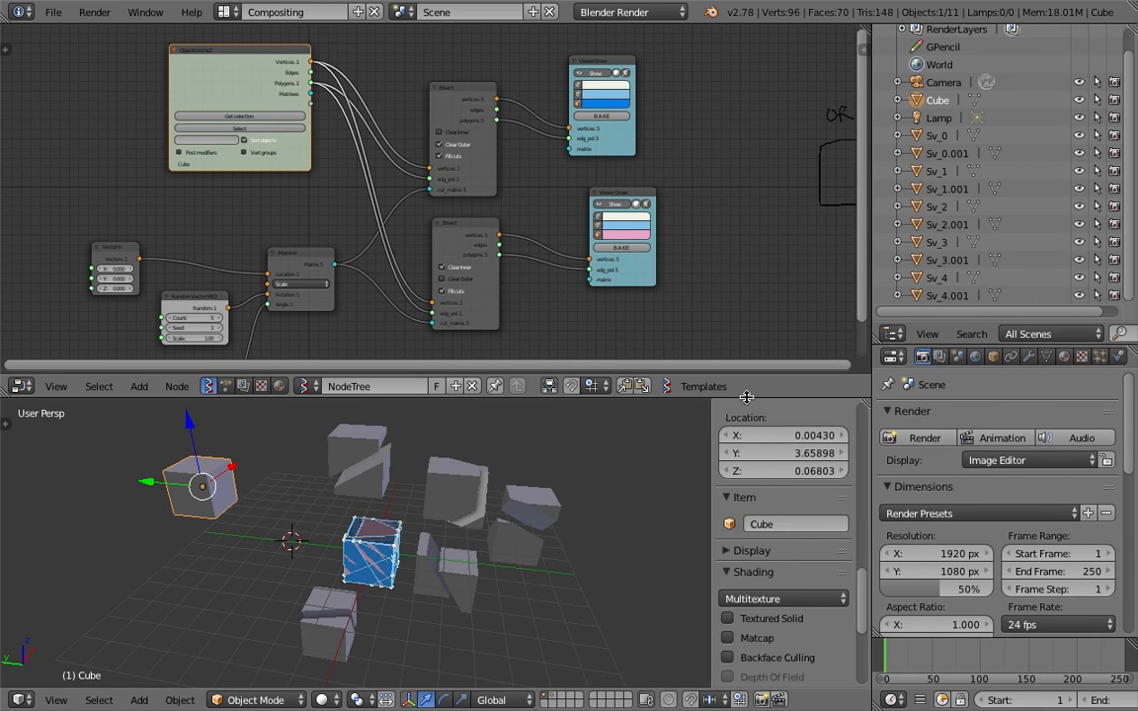
{"action": "left_click_drag", "start_coordinate": [676, 376], "coordinate": [753, 394]}
{"action": "left_click_drag", "start_coordinate": [874, 355], "coordinate": [925, 355]}
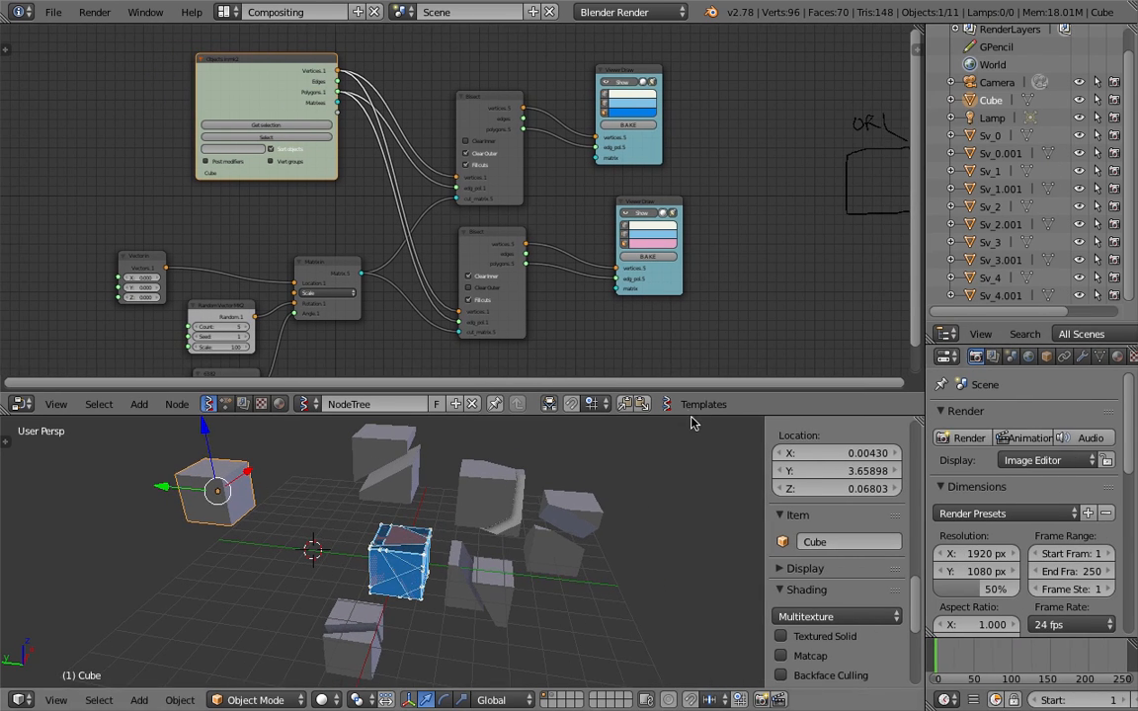
{"action": "left_click_drag", "start_coordinate": [681, 413], "coordinate": [681, 385]}
Sketch branching curved strokes in empty 3D view space and remove their grease pencil colour
{"action": "middle_click_drag", "start_coordinate": [540, 485], "coordinate": [428, 540]}
{"action": "scroll", "coordinate": [515, 507], "scroll_direction": "down", "scroll_amount": 3}
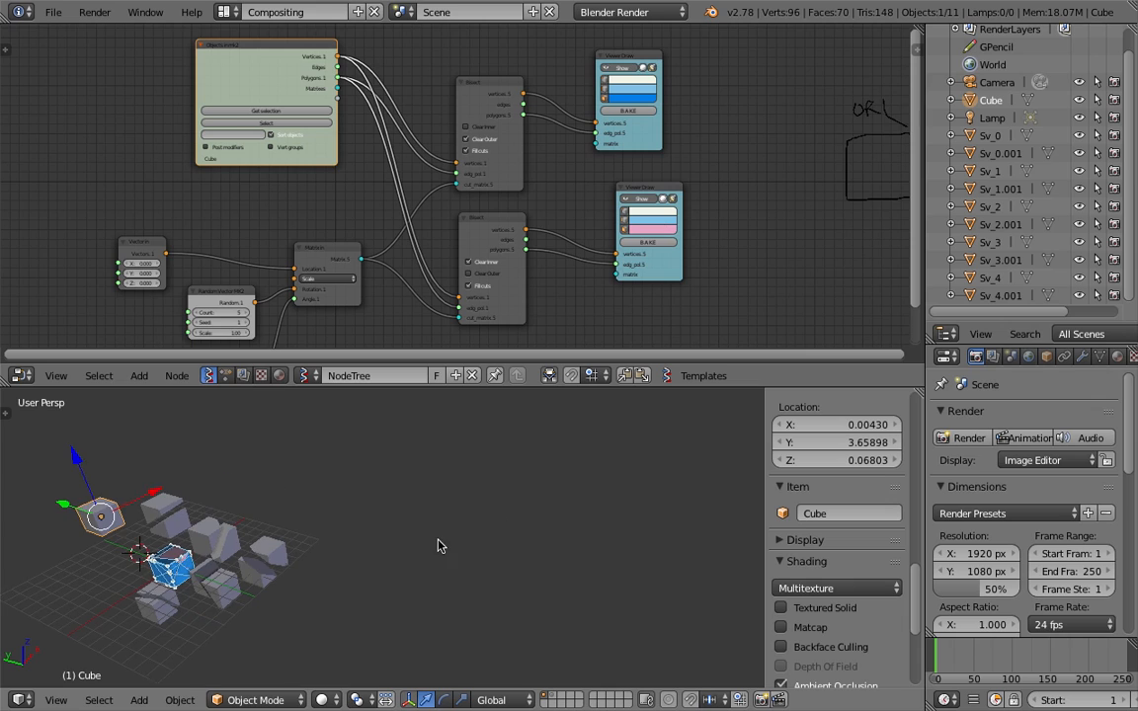
{"action": "key", "text": "d"}
{"action": "left_click_drag", "start_coordinate": [452, 544], "coordinate": [454, 547]}
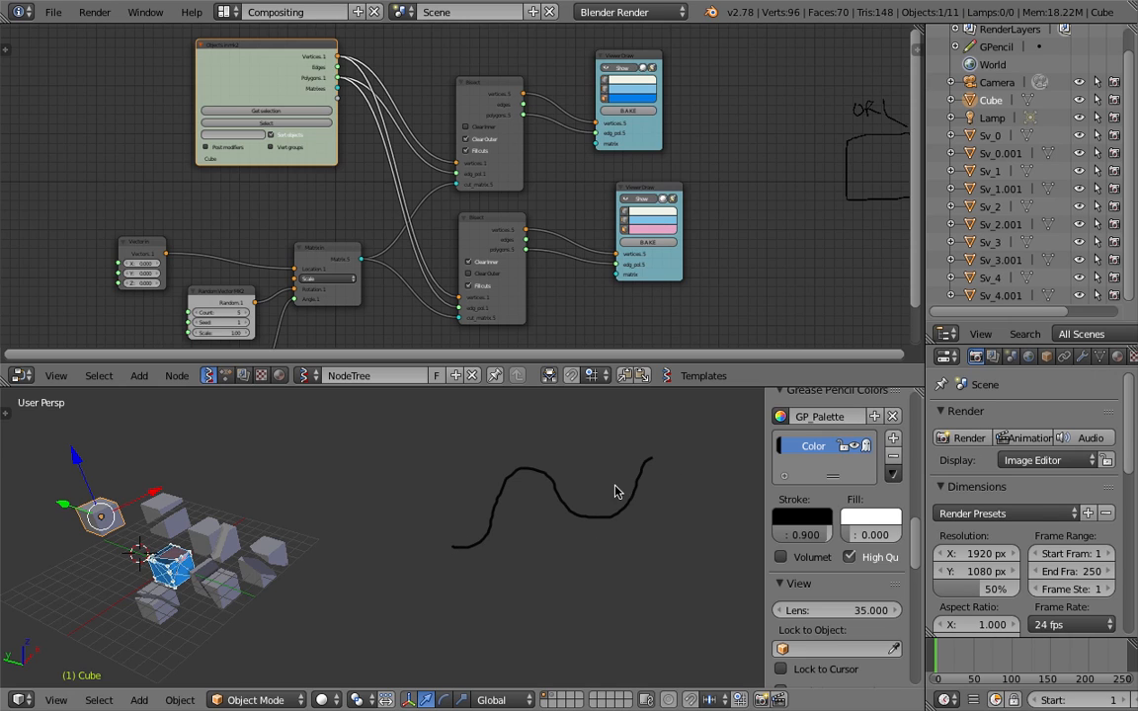
{"action": "left_click_drag", "start_coordinate": [646, 450], "coordinate": [466, 509]}
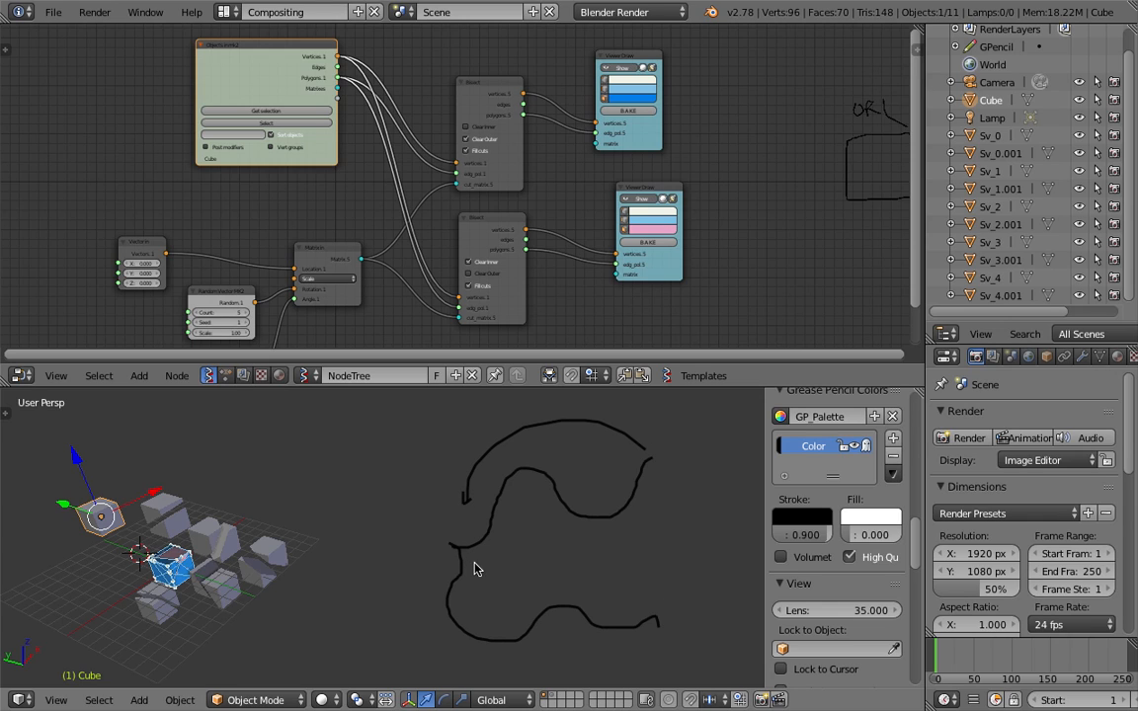
{"action": "mouse_move", "coordinate": [461, 540]}
{"action": "left_mouse_down"}
{"action": "mouse_move", "coordinate": [396, 420]}
{"action": "mouse_move", "coordinate": [551, 431]}
{"action": "mouse_move", "coordinate": [636, 565]}
{"action": "left_mouse_up"}
{"action": "scroll", "coordinate": [494, 554], "scroll_direction": "down", "scroll_amount": 1}
{"action": "scroll", "coordinate": [457, 536], "scroll_direction": "down", "scroll_amount": 1}
{"action": "mouse_move", "coordinate": [454, 483]}
{"action": "middle_mouse_down"}
{"action": "mouse_move", "coordinate": [498, 499]}
{"action": "mouse_move", "coordinate": [470, 511]}
{"action": "mouse_move", "coordinate": [486, 513]}
{"action": "middle_mouse_up"}
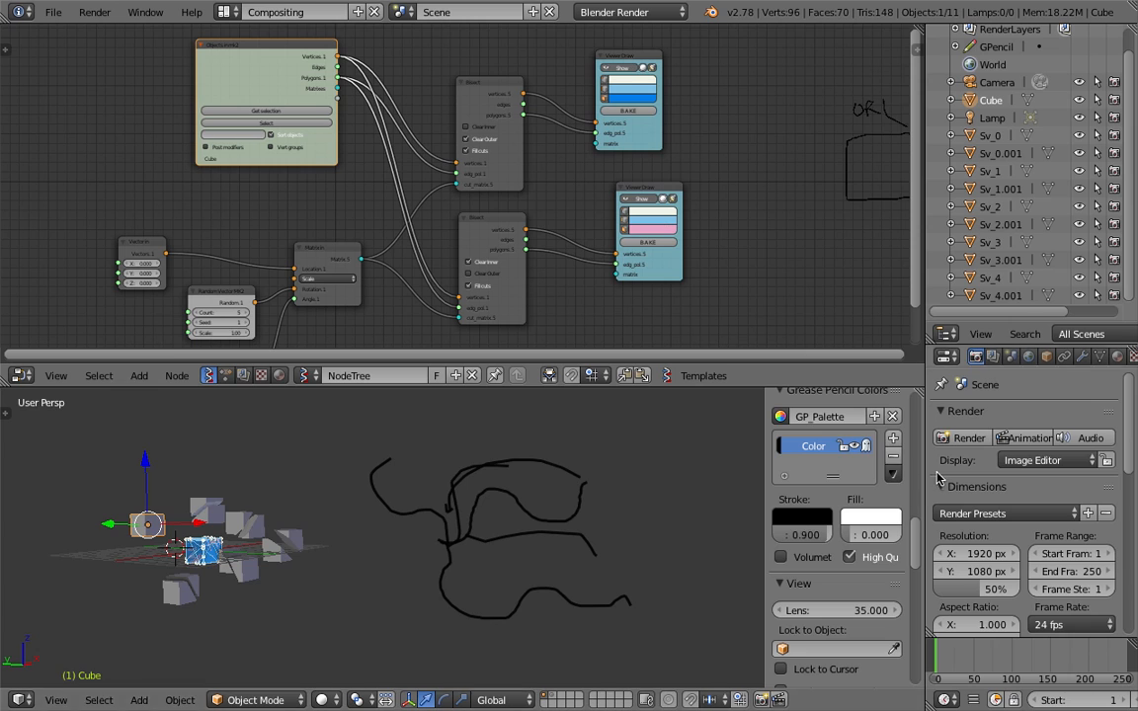
{"action": "left_click", "coordinate": [893, 456]}
Move all objects away from the preview cube and save over sv_bisect_003.blend
{"action": "middle_click_drag", "start_coordinate": [410, 536], "coordinate": [593, 523], "text": "shift"}
{"action": "scroll", "coordinate": [525, 540], "scroll_direction": "up", "scroll_amount": 2}
{"action": "key", "text": "a"}
{"action": "key", "text": "a"}
{"action": "key", "text": "g"}
{"action": "left_click", "coordinate": [334, 550]}
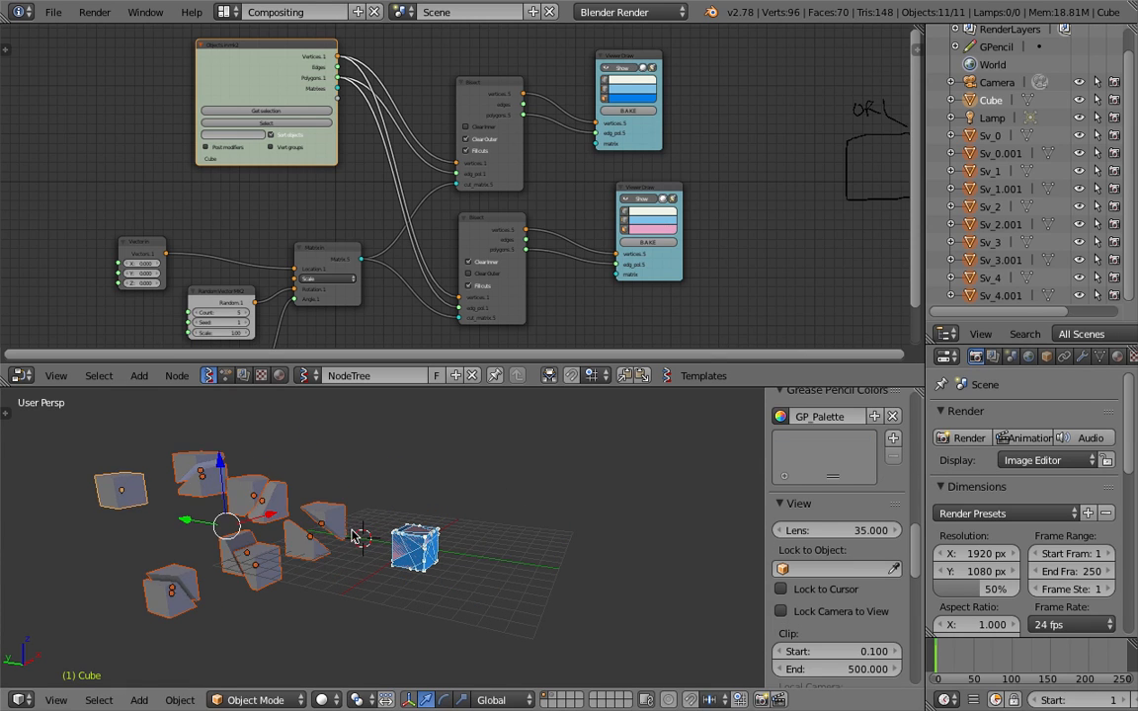
{"action": "scroll", "coordinate": [575, 501], "scroll_direction": "up", "scroll_amount": 3}
{"action": "key", "text": "ctrl+s"}
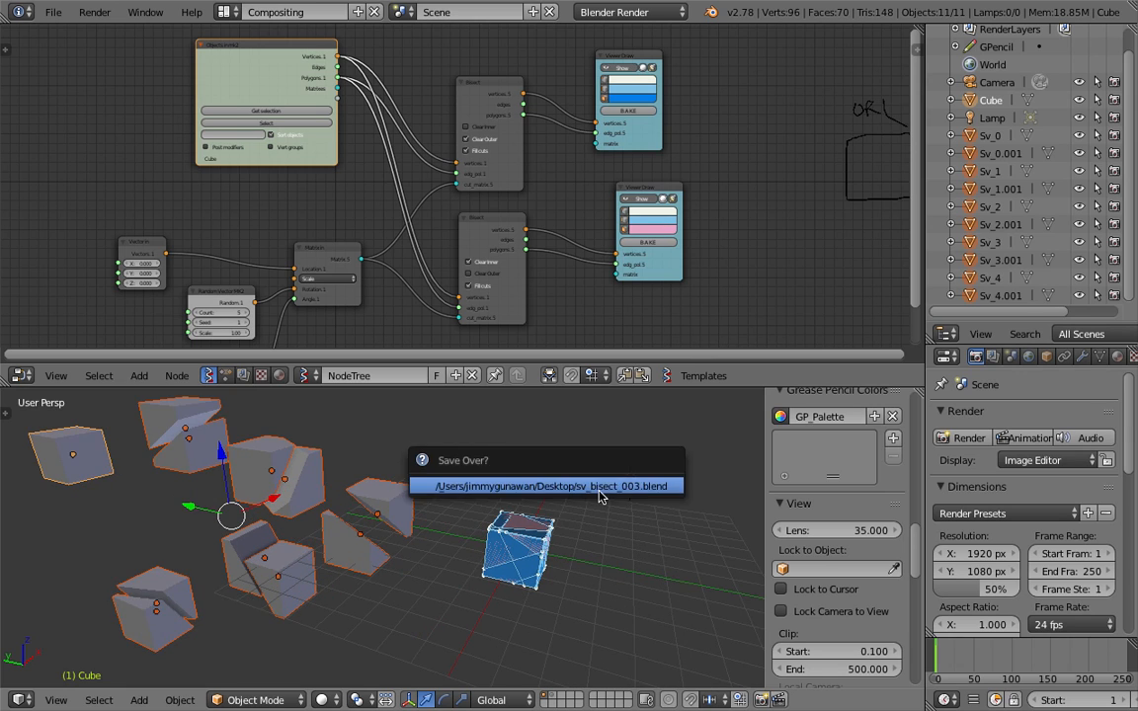
{"action": "left_click", "coordinate": [600, 496]}
Box-select all the baked cube halves and delete them, keeping the source cube
{"action": "scroll", "coordinate": [528, 457], "scroll_direction": "down", "scroll_amount": 3}
{"action": "key", "text": "a"}
{"action": "key", "text": "a"}
{"action": "key", "text": "a"}
{"action": "key", "text": "b"}
{"action": "left_click_drag", "start_coordinate": [217, 397], "coordinate": [397, 597]}
{"action": "key", "text": "x"}
{"action": "left_click", "coordinate": [350, 537]}
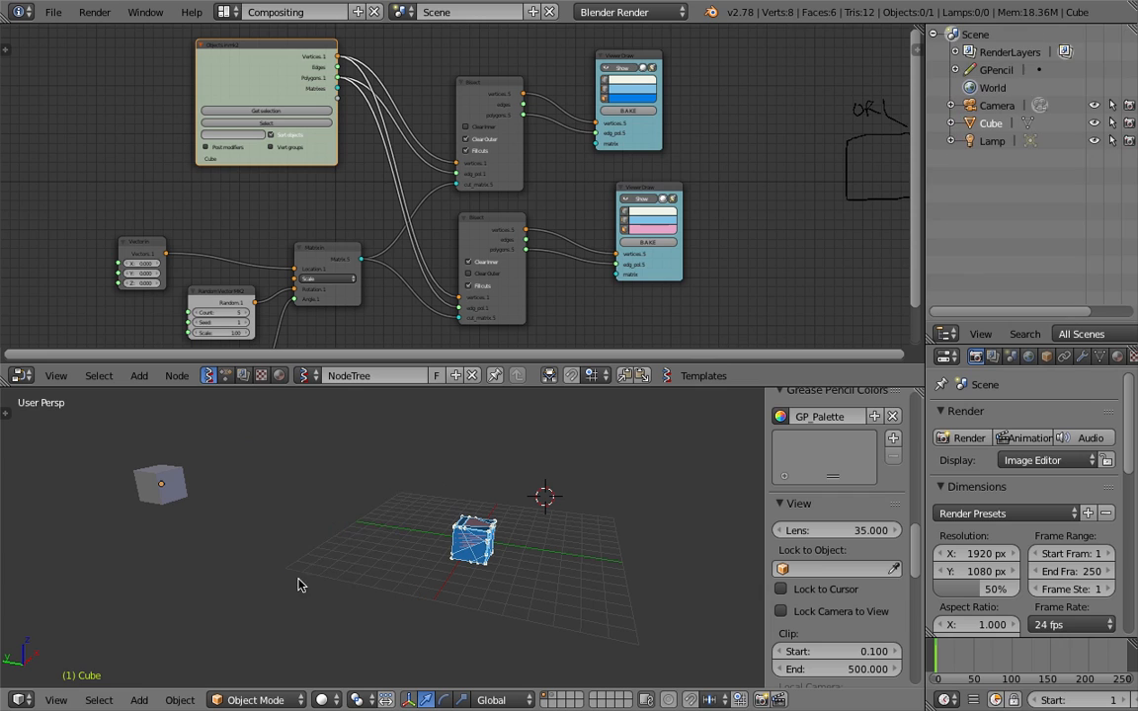
Move the source cube closer to the preview cube
{"action": "right_click", "coordinate": [172, 493]}
{"action": "key", "text": "g"}
{"action": "left_click", "coordinate": [359, 512]}
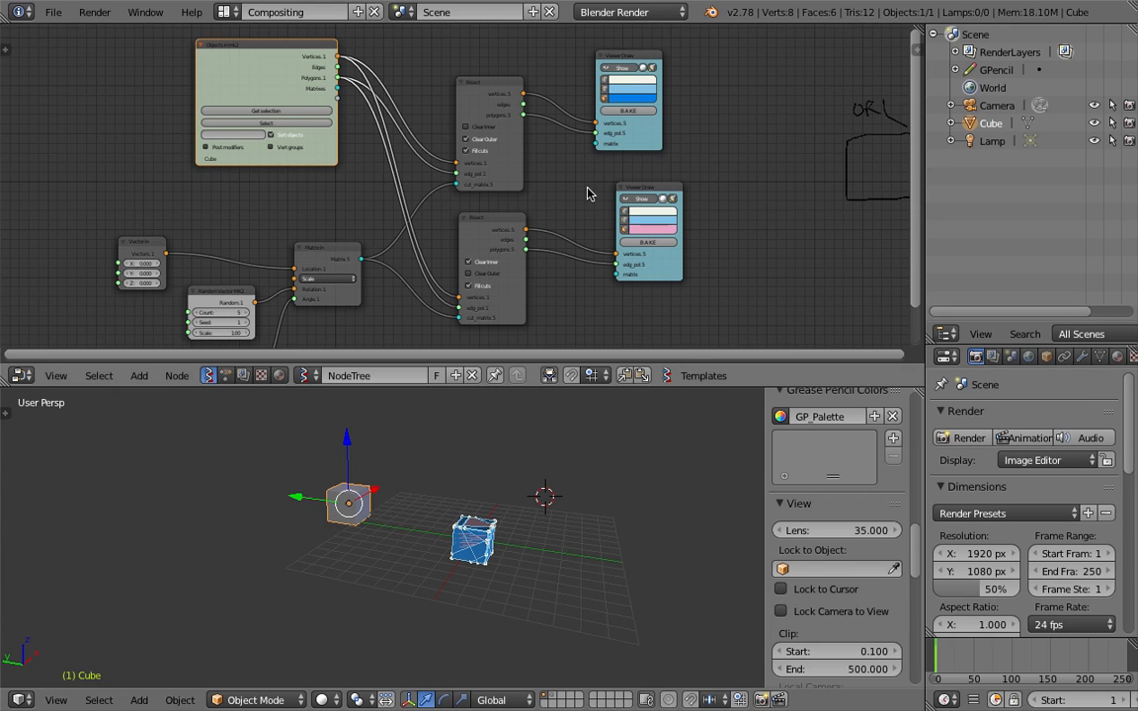
Enlarge the node editor and move both Viewer Draw nodes farther from the Bisect nodes
{"action": "scroll", "coordinate": [603, 187], "scroll_direction": "up", "scroll_amount": 2}
{"action": "middle_click_drag", "start_coordinate": [603, 187], "coordinate": [565, 230]}
{"action": "left_click_drag", "start_coordinate": [608, 386], "coordinate": [610, 459]}
{"action": "middle_click_drag", "start_coordinate": [525, 385], "coordinate": [471, 301]}
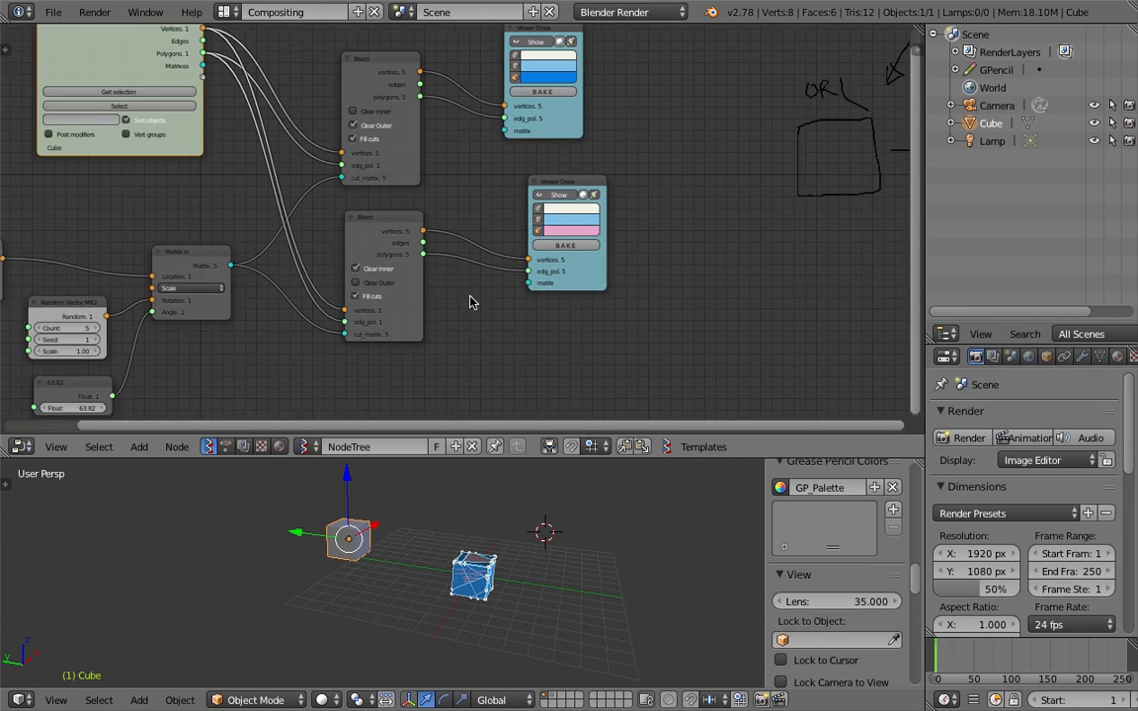
{"action": "scroll", "coordinate": [471, 301], "scroll_direction": "up", "scroll_amount": 3}
{"action": "left_click_drag", "start_coordinate": [599, 173], "coordinate": [705, 165]}
{"action": "middle_click_drag", "start_coordinate": [690, 132], "coordinate": [616, 317]}
{"action": "left_click_drag", "start_coordinate": [531, 281], "coordinate": [660, 280]}
{"action": "middle_click_drag", "start_coordinate": [437, 303], "coordinate": [501, 214]}
{"action": "scroll", "coordinate": [501, 214], "scroll_direction": "down", "scroll_amount": 3}
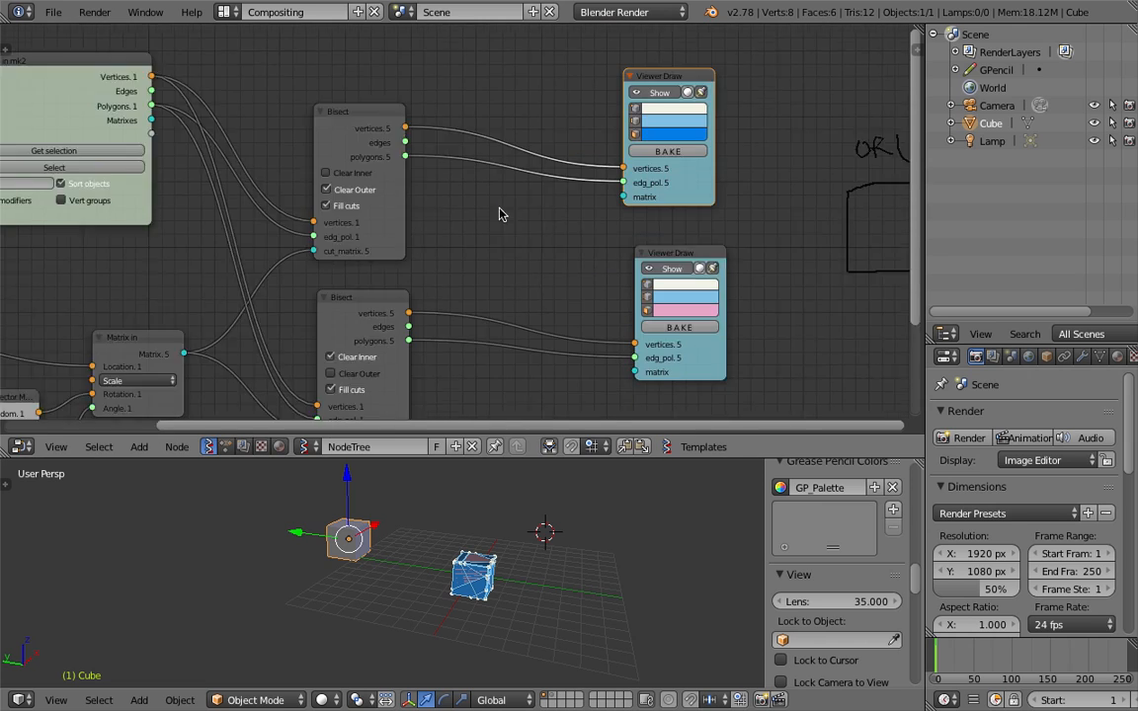
Sketch the letter A above the upper Bisect node and B beside the lower one
{"action": "middle_click_drag", "start_coordinate": [383, 132], "coordinate": [363, 103]}
{"action": "left_click", "coordinate": [357, 105]}
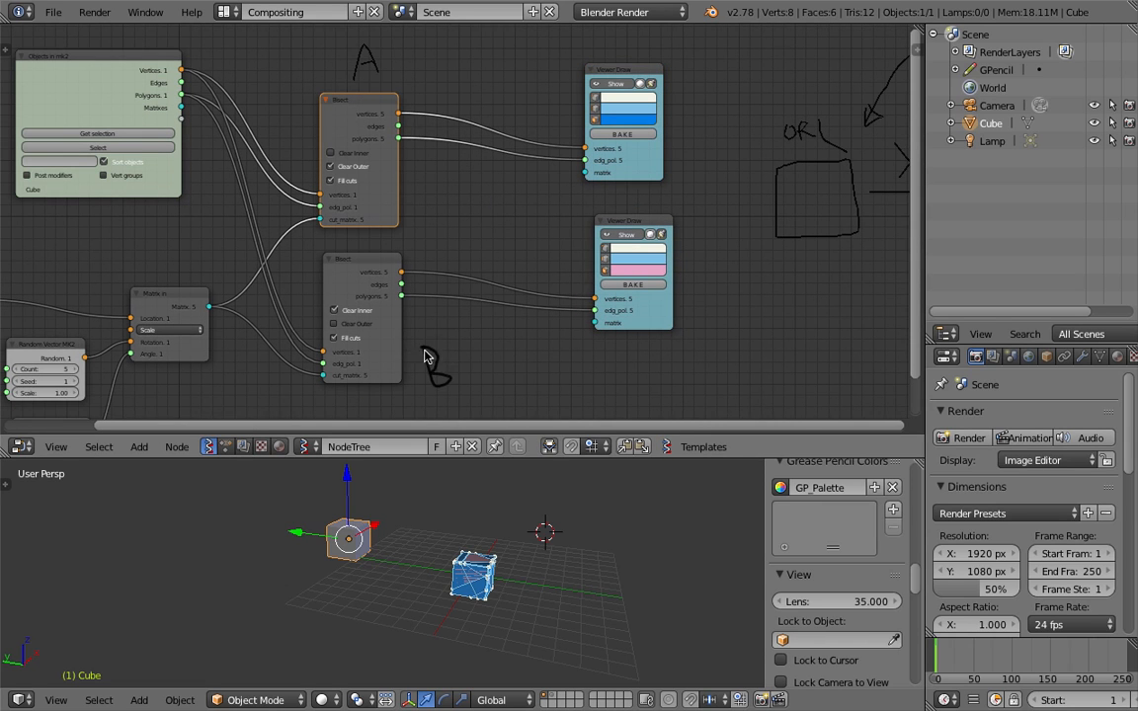
Shift the lower Viewer Draw node farther out and delete the upper Viewer Draw node
{"action": "middle_click_drag", "start_coordinate": [548, 240], "coordinate": [522, 255]}
{"action": "left_click_drag", "start_coordinate": [617, 238], "coordinate": [669, 237]}
{"action": "left_click_drag", "start_coordinate": [603, 90], "coordinate": [667, 99]}
{"action": "key", "text": "Delete"}
Add a Mesh Join node between the Bisect nodes and the remaining Viewer Draw node
{"action": "key", "text": "alt+space"}
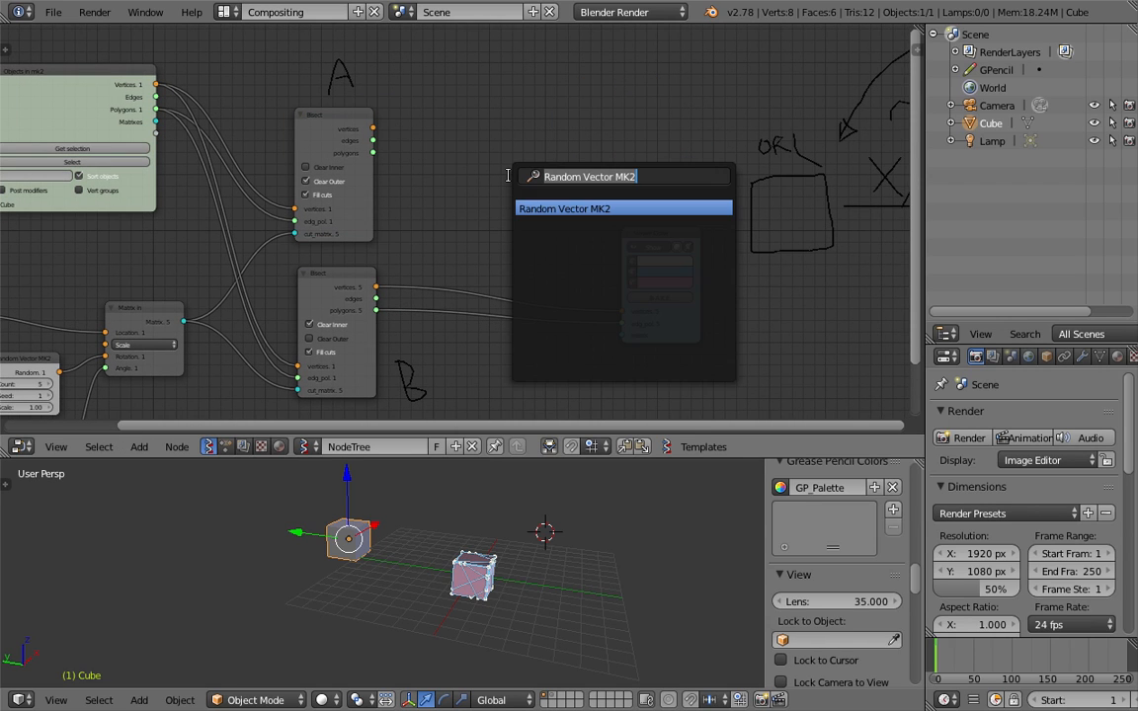
{"action": "type", "text": "bmesh"}
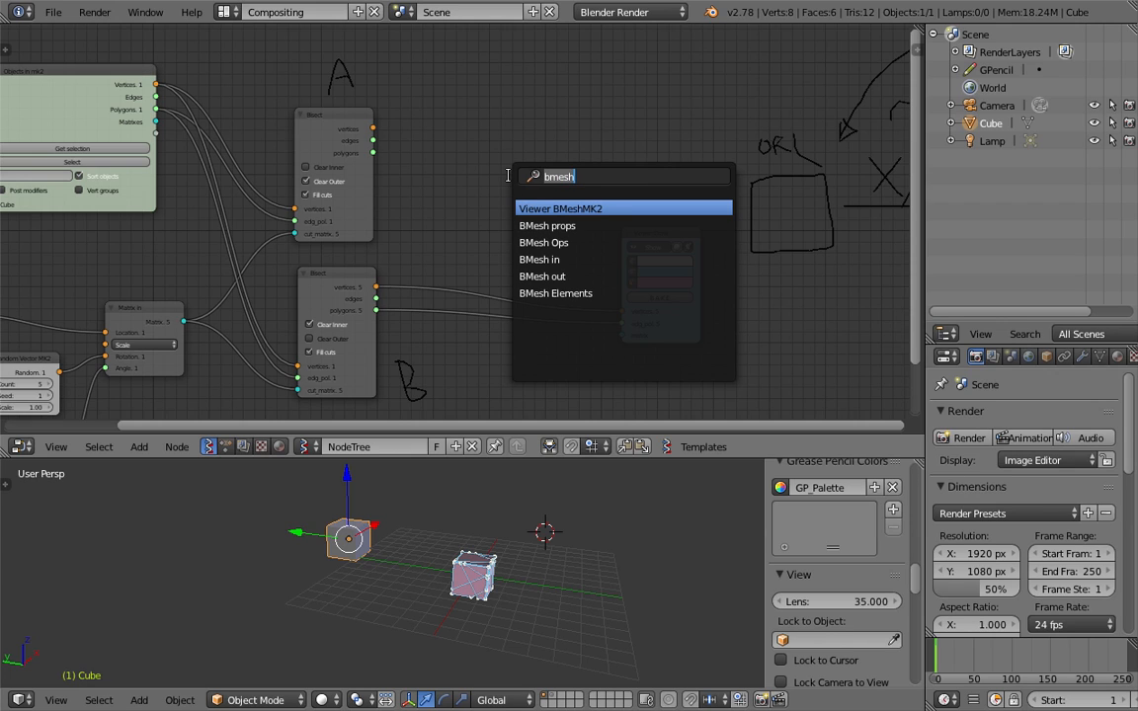
{"action": "type", "text": "mesh j"}
{"action": "key", "text": "Return"}
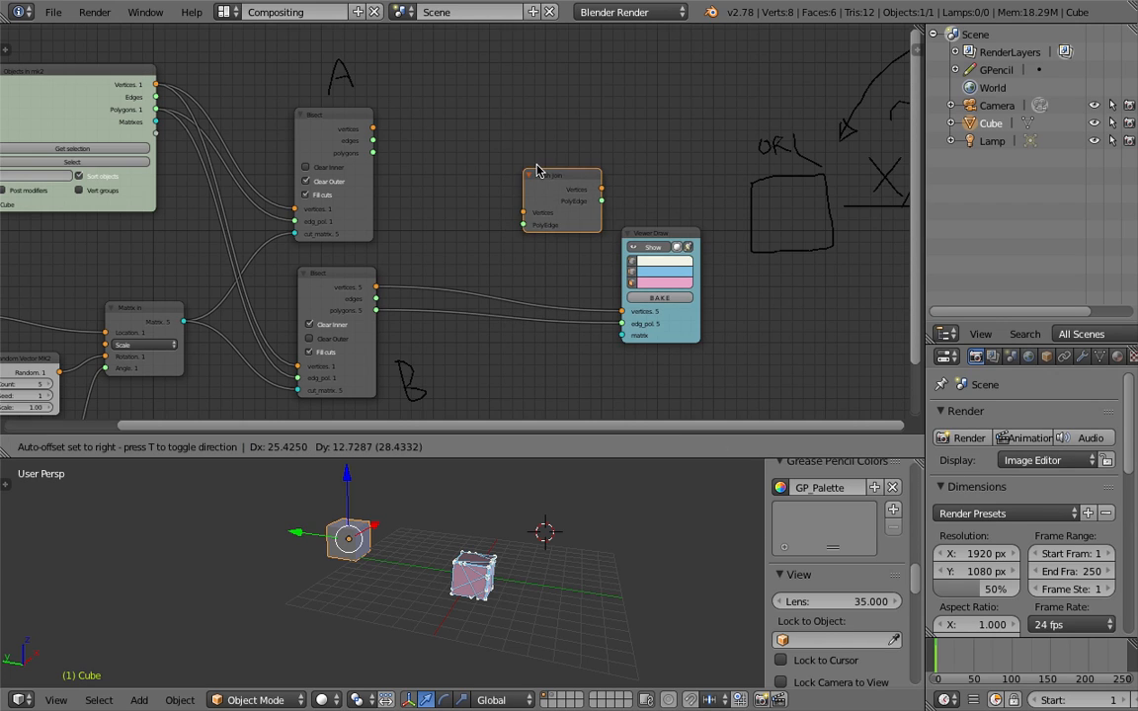
{"action": "left_click", "coordinate": [564, 169]}
Save the file and move the Viewer Draw and Mesh Join nodes farther from the Bisect nodes
{"action": "key", "text": "ctrl+s"}
{"action": "left_click", "coordinate": [550, 173]}
{"action": "left_click_drag", "start_coordinate": [653, 240], "coordinate": [774, 273]}
{"action": "left_click_drag", "start_coordinate": [614, 177], "coordinate": [696, 197]}
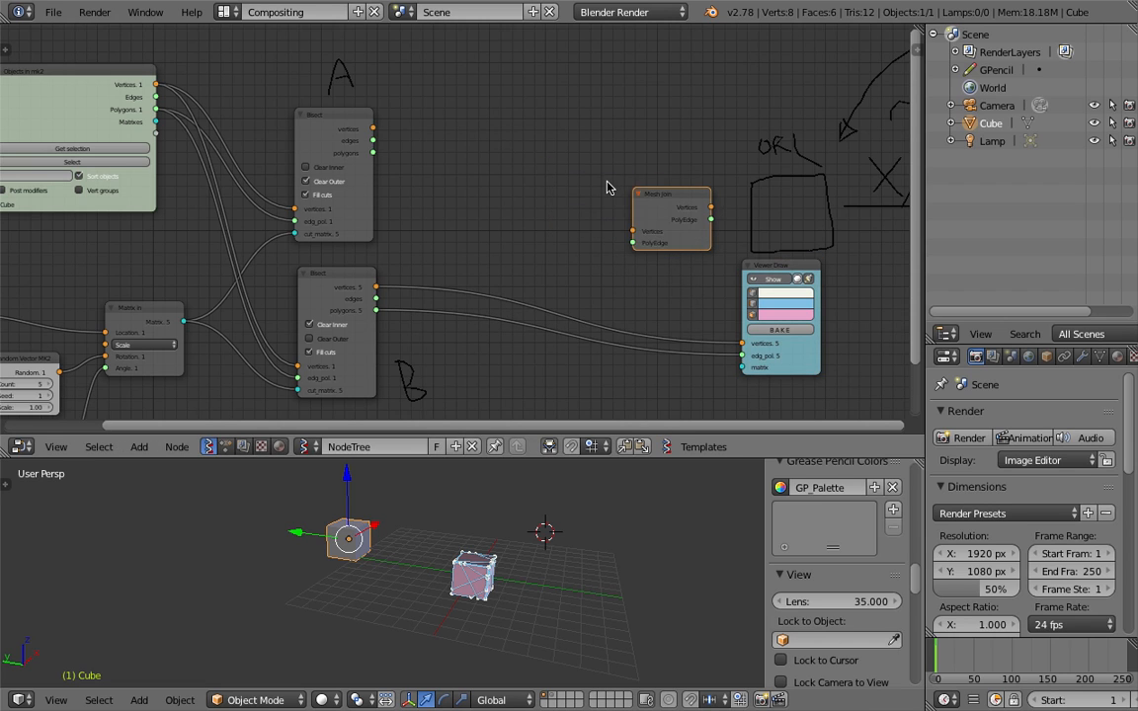
Add a List Join node between the Bisect nodes and Mesh Join
{"action": "scroll", "coordinate": [624, 197], "scroll_direction": "up", "scroll_amount": 2}
{"action": "key", "text": "shift+a"}
{"action": "left_click", "coordinate": [469, 148]}
{"action": "type", "text": "list j"}
{"action": "key", "text": "Return"}
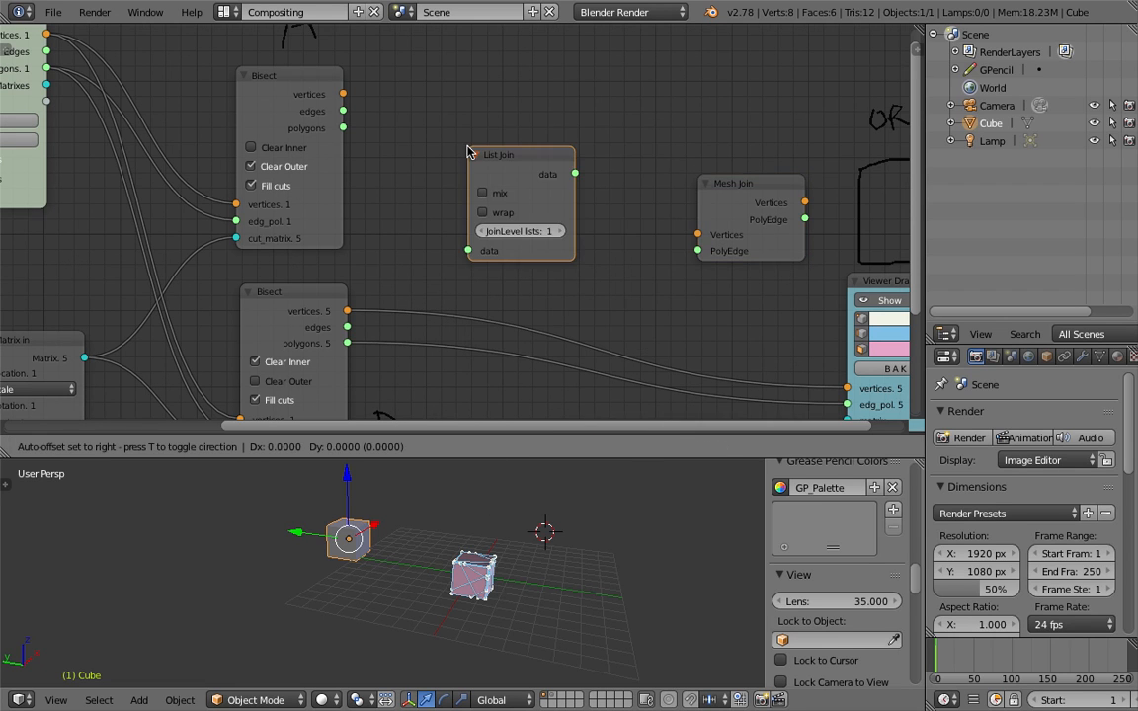
{"action": "left_click", "coordinate": [468, 148]}
Connect both Bisect vertices outputs to List Join and its data output to Mesh Join's Vertices input, tidying the nodes
{"action": "scroll", "coordinate": [426, 129], "scroll_direction": "down", "scroll_amount": 1}
{"action": "left_click_drag", "start_coordinate": [351, 102], "coordinate": [460, 231]}
{"action": "left_click_drag", "start_coordinate": [353, 287], "coordinate": [462, 244]}
{"action": "left_click_drag", "start_coordinate": [516, 149], "coordinate": [653, 221]}
{"action": "left_click_drag", "start_coordinate": [686, 183], "coordinate": [643, 136]}
{"action": "left_click_drag", "start_coordinate": [536, 115], "coordinate": [533, 69]}
Duplicate List Join, feed both Bisect polygons outputs into the copy, and connect it to Mesh Join's PolyEdge input
{"action": "key", "text": "shift+d"}
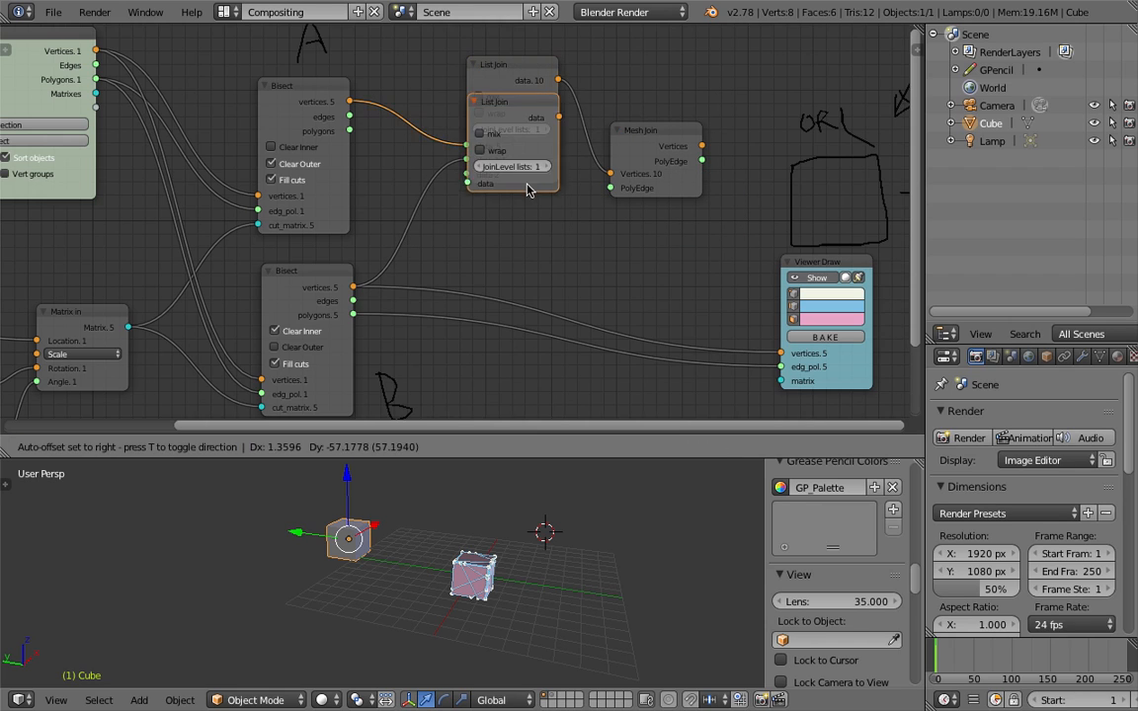
{"action": "left_click", "coordinate": [553, 275]}
{"action": "left_click_drag", "start_coordinate": [351, 131], "coordinate": [492, 270]}
{"action": "left_click_drag", "start_coordinate": [353, 314], "coordinate": [492, 284]}
{"action": "left_click_drag", "start_coordinate": [583, 205], "coordinate": [611, 188]}
{"action": "left_click_drag", "start_coordinate": [650, 146], "coordinate": [646, 163]}
Move the Viewer Draw node near Mesh Join and connect Mesh Join's Vertices and PolyEdge outputs to it
{"action": "middle_click_drag", "start_coordinate": [728, 197], "coordinate": [609, 208]}
{"action": "left_click_drag", "start_coordinate": [694, 275], "coordinate": [666, 184]}
{"action": "mouse_move", "coordinate": [580, 173]}
{"action": "left_mouse_down"}
{"action": "mouse_move", "coordinate": [593, 245]}
{"action": "mouse_move", "coordinate": [635, 276]}
{"action": "mouse_move", "coordinate": [579, 264]}
{"action": "mouse_move", "coordinate": [635, 289]}
{"action": "left_mouse_up"}
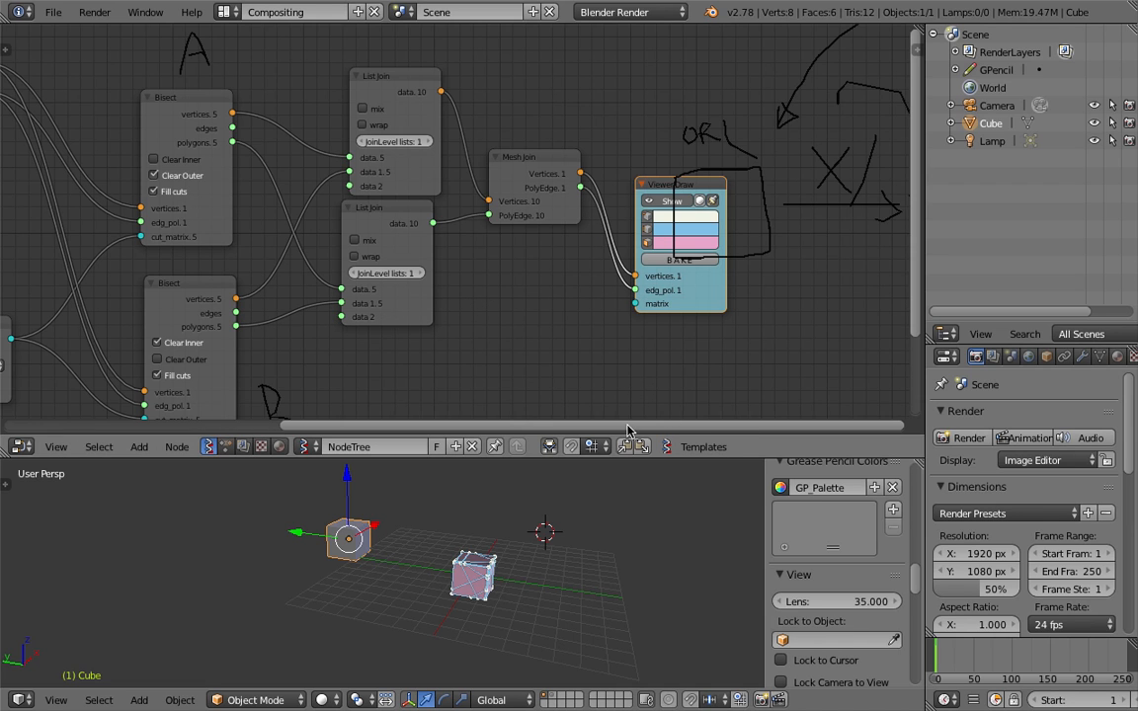
Move the Viewer Draw node slightly closer to Mesh Join and save the file
{"action": "scroll", "coordinate": [575, 534], "scroll_direction": "up", "scroll_amount": 3}
{"action": "middle_click_drag", "start_coordinate": [573, 535], "coordinate": [540, 549], "text": "shift"}
{"action": "scroll", "coordinate": [386, 308], "scroll_direction": "down", "scroll_amount": 2}
{"action": "mouse_move", "coordinate": [387, 334]}
{"action": "middle_mouse_down"}
{"action": "mouse_move", "coordinate": [608, 270]}
{"action": "mouse_move", "coordinate": [503, 280]}
{"action": "mouse_move", "coordinate": [524, 277]}
{"action": "middle_mouse_up"}
{"action": "left_click_drag", "start_coordinate": [782, 132], "coordinate": [757, 137]}
{"action": "middle_click_drag", "start_coordinate": [712, 138], "coordinate": [578, 158]}
{"action": "scroll", "coordinate": [496, 565], "scroll_direction": "up", "scroll_amount": 1}
{"action": "scroll", "coordinate": [524, 571], "scroll_direction": "down", "scroll_amount": 4}
{"action": "middle_click_drag", "start_coordinate": [522, 557], "coordinate": [488, 564]}
{"action": "key", "text": "ctrl+s"}
{"action": "left_click", "coordinate": [488, 564]}
Set the Random Vector MK2 node's Count to 1
{"action": "mouse_move", "coordinate": [337, 325]}
{"action": "middle_mouse_down"}
{"action": "mouse_move", "coordinate": [422, 297]}
{"action": "mouse_move", "coordinate": [430, 263]}
{"action": "mouse_move", "coordinate": [640, 229]}
{"action": "middle_mouse_up"}
{"action": "scroll", "coordinate": [403, 270], "scroll_direction": "up", "scroll_amount": 2}
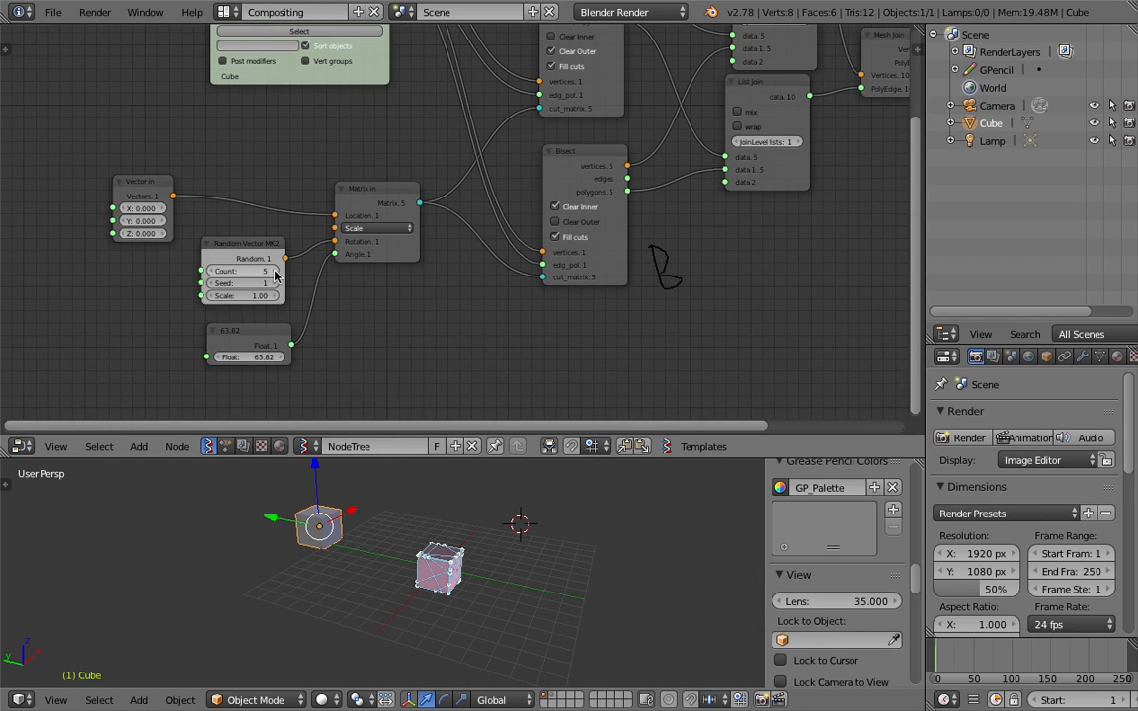
{"action": "key", "text": "Return"}
{"action": "scroll", "coordinate": [107, 275], "scroll_direction": "up", "scroll_amount": 2}
{"action": "middle_click_drag", "start_coordinate": [106, 275], "coordinate": [144, 288]}
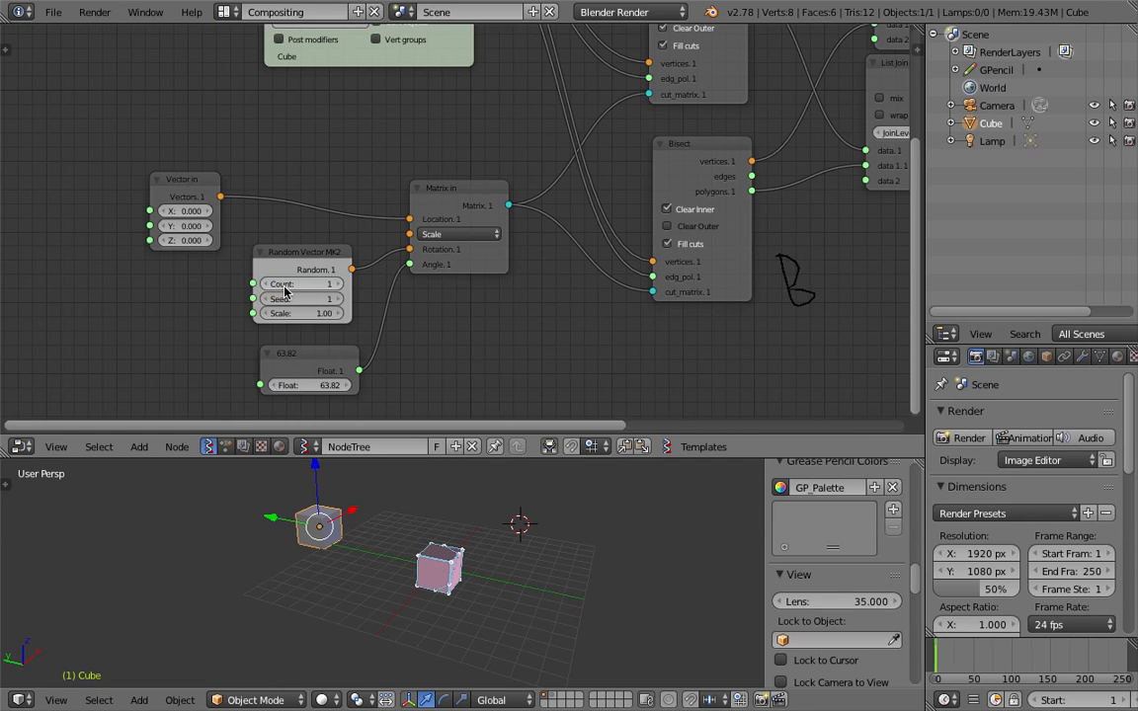
Bake the joined mesh from the Viewer Draw node and move the baked object beside the preview cube
{"action": "left_click_drag", "start_coordinate": [371, 459], "coordinate": [374, 316]}
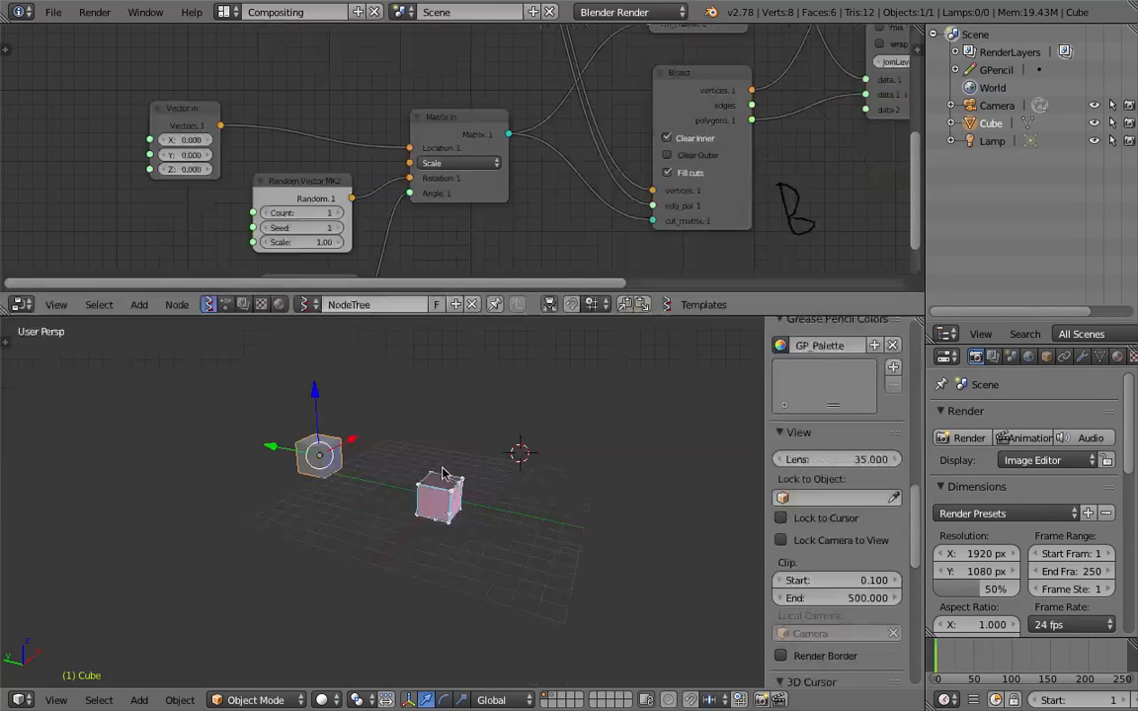
{"action": "middle_click_drag", "start_coordinate": [483, 210], "coordinate": [339, 226]}
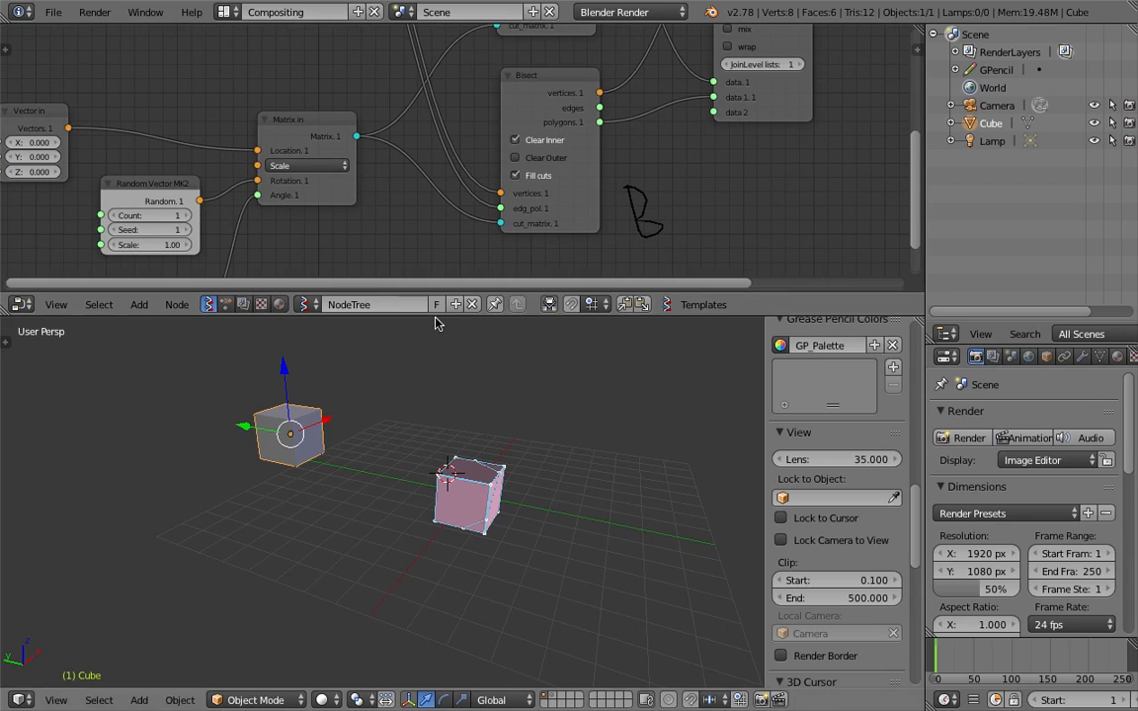
{"action": "left_click_drag", "start_coordinate": [434, 316], "coordinate": [438, 448]}
{"action": "scroll", "coordinate": [529, 272], "scroll_direction": "down", "scroll_amount": 4}
{"action": "middle_click_drag", "start_coordinate": [529, 272], "coordinate": [482, 300]}
{"action": "middle_click_drag", "start_coordinate": [585, 280], "coordinate": [433, 295]}
{"action": "scroll", "coordinate": [564, 245], "scroll_direction": "up", "scroll_amount": 1}
{"action": "left_click", "coordinate": [679, 230]}
{"action": "right_click_drag", "start_coordinate": [480, 543], "coordinate": [592, 537]}
{"action": "left_click", "coordinate": [594, 535]}
Switch the 3D view to wireframe shading and save the file
{"action": "middle_click_drag", "start_coordinate": [593, 535], "coordinate": [492, 520]}
{"action": "scroll", "coordinate": [442, 529], "scroll_direction": "up", "scroll_amount": 3}
{"action": "key", "text": "z"}
{"action": "key", "text": "z"}
{"action": "key", "text": "z"}
{"action": "key", "text": "ctrl+s"}
{"action": "left_click", "coordinate": [507, 532]}
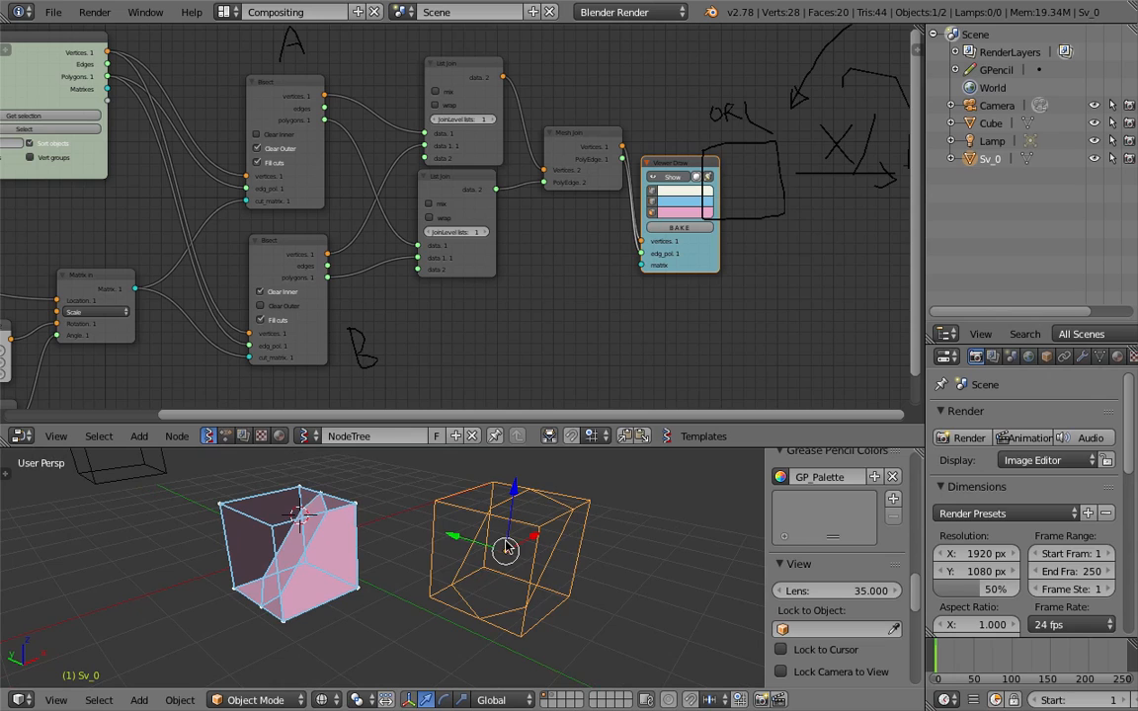
{"action": "scroll", "coordinate": [523, 550], "scroll_direction": "down", "scroll_amount": 3}
{"action": "middle_click_drag", "start_coordinate": [533, 577], "coordinate": [542, 559]}
{"action": "key", "text": "g"}
{"action": "key", "text": "Escape"}
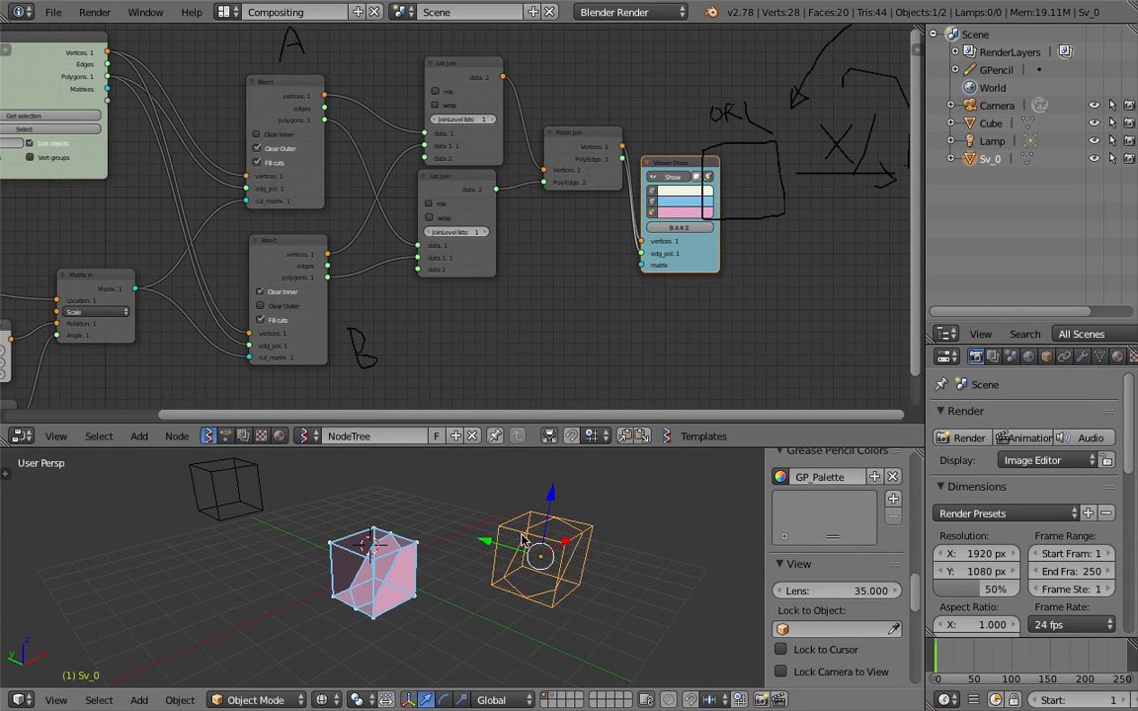
Nudge the Viewer Draw node slightly away from Mesh Join and save the file
{"action": "left_click_drag", "start_coordinate": [672, 163], "coordinate": [680, 155]}
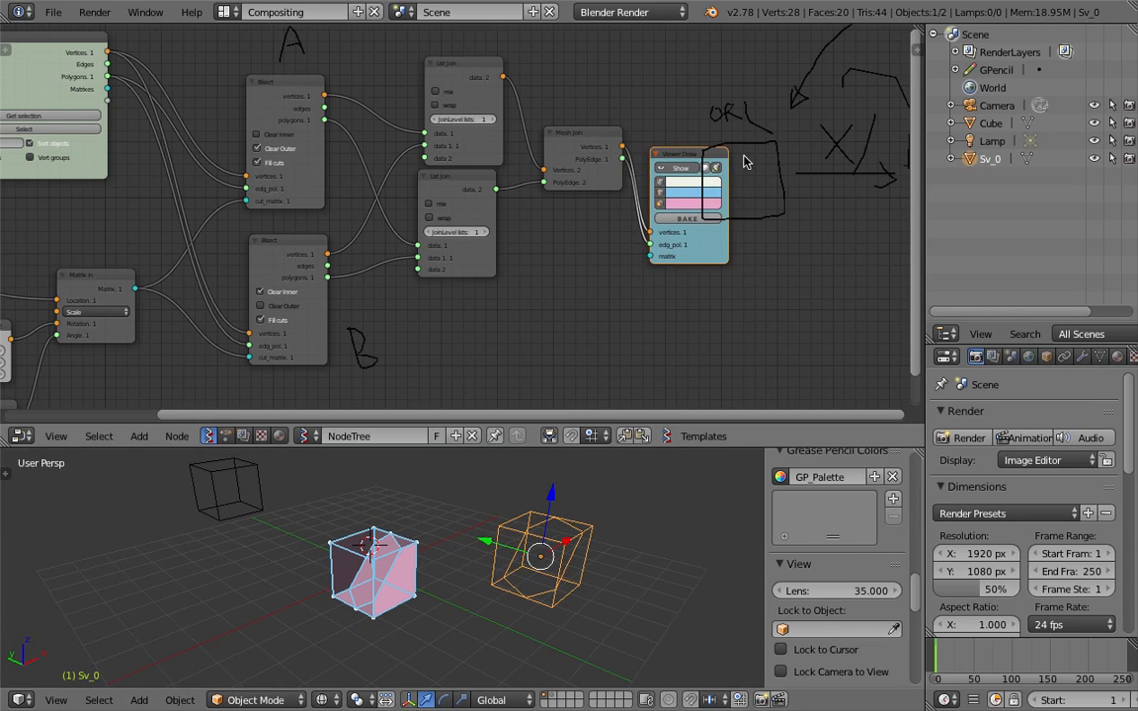
{"action": "middle_click_drag", "start_coordinate": [756, 157], "coordinate": [593, 196]}
{"action": "key", "text": "ctrl+s"}
{"action": "left_click", "coordinate": [594, 198]}
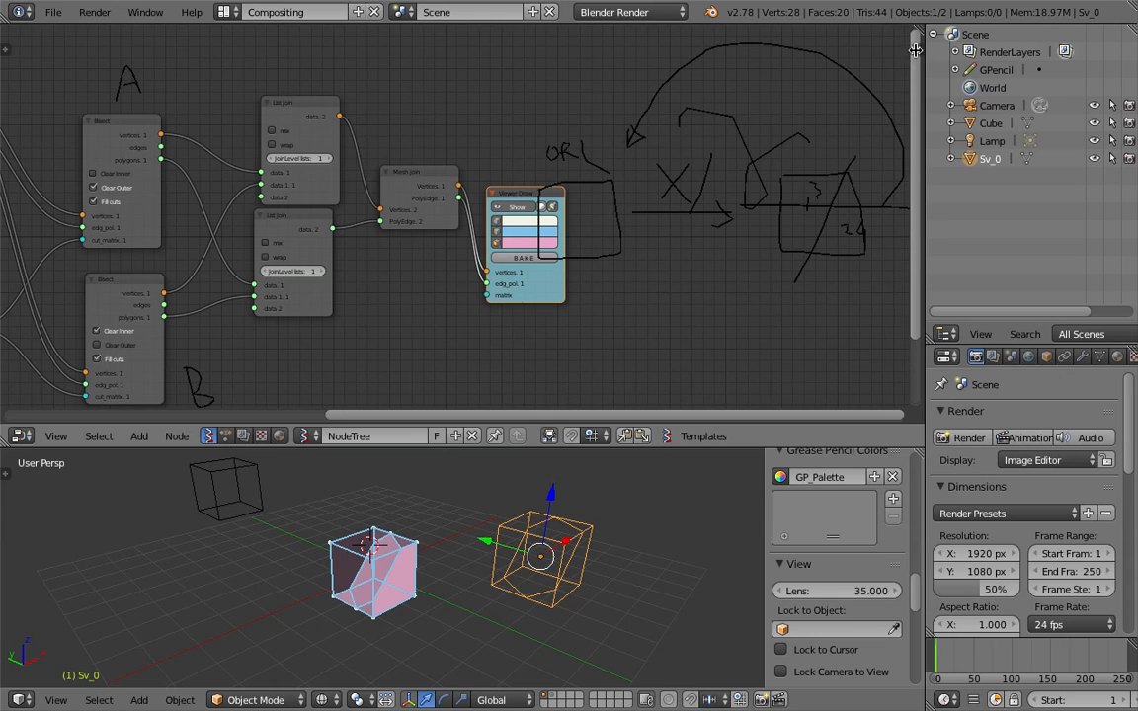
Delete the grease pencil layer holding the node editor's sketches and move Viewer Draw farther from Mesh Join
{"action": "left_click", "coordinate": [916, 51]}
{"action": "scroll", "coordinate": [893, 267], "scroll_direction": "down", "scroll_amount": 3}
{"action": "left_click_drag", "start_coordinate": [889, 245], "coordinate": [741, 244]}
{"action": "left_click", "coordinate": [760, 180]}
{"action": "left_click", "coordinate": [893, 267]}
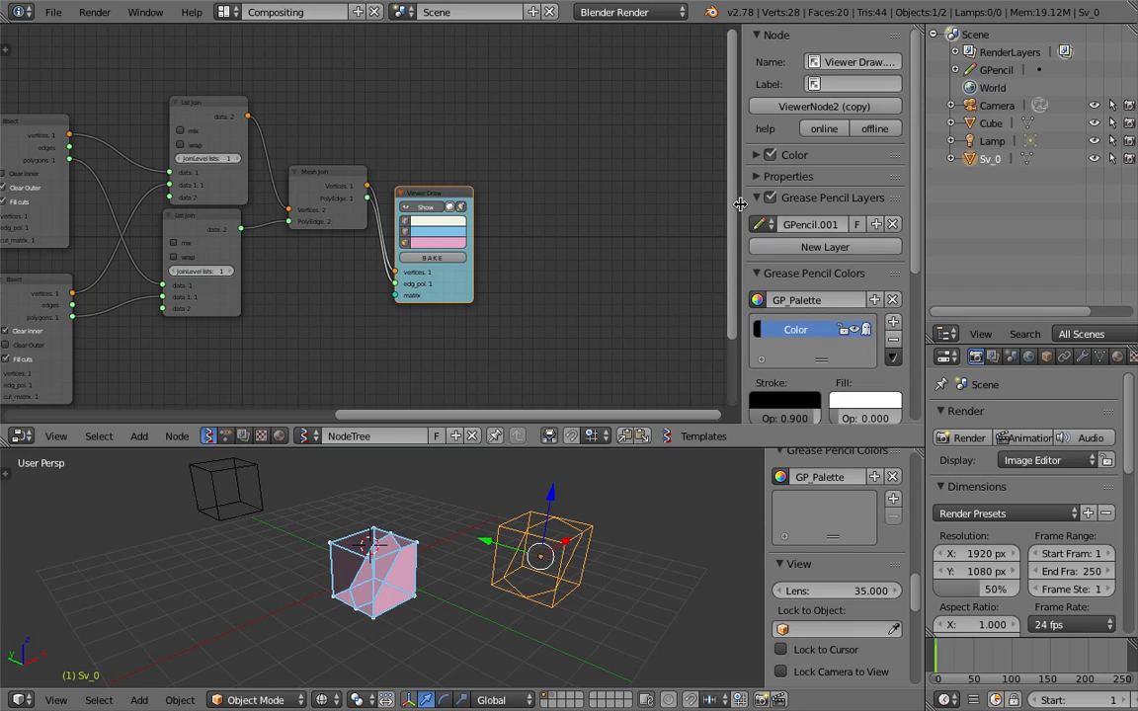
{"action": "key", "text": "n"}
{"action": "middle_click_drag", "start_coordinate": [469, 214], "coordinate": [719, 160]}
{"action": "left_click_drag", "start_coordinate": [759, 139], "coordinate": [794, 111]}
Duplicate the baked object Sv_0 and place the copy beside it
{"action": "middle_click_drag", "start_coordinate": [509, 549], "coordinate": [555, 533], "text": "shift"}
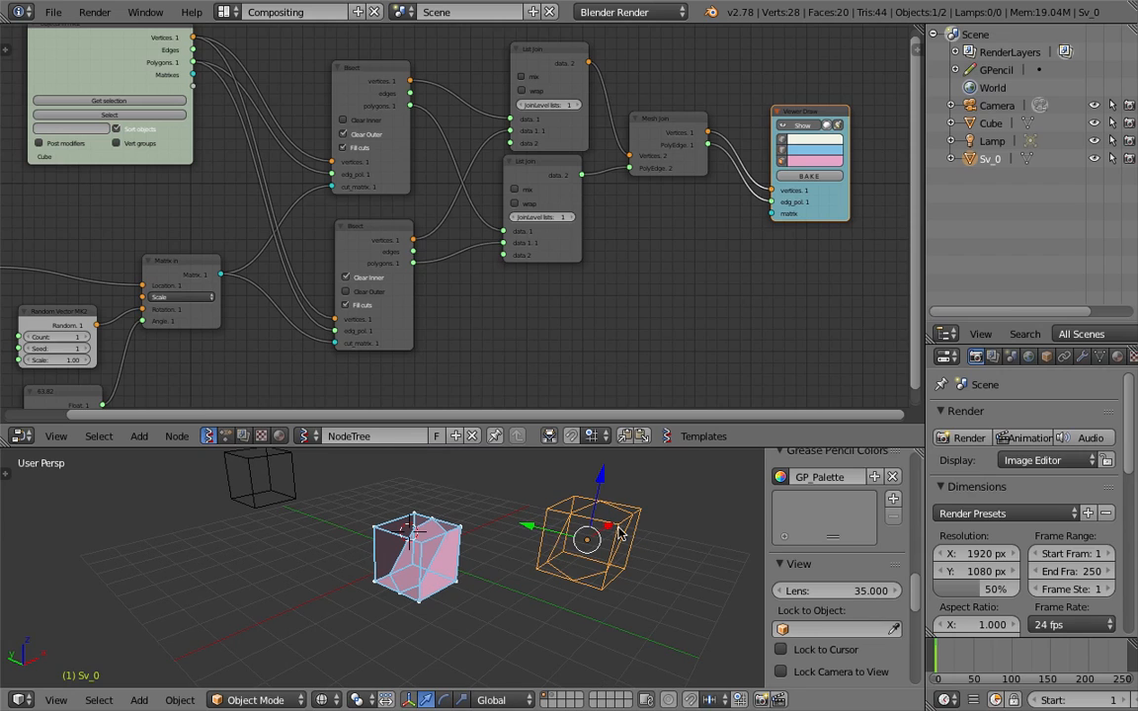
{"action": "mouse_move", "coordinate": [622, 546]}
{"action": "middle_mouse_down", "text": "shift"}
{"action": "mouse_move", "coordinate": [605, 555]}
{"action": "mouse_move", "coordinate": [653, 543]}
{"action": "mouse_move", "coordinate": [627, 550]}
{"action": "middle_mouse_up", "text": "shift"}
{"action": "key", "text": "shift+d"}
{"action": "left_click", "coordinate": [701, 540]}
Separate the duplicated bisected mesh into its two halves and move the halves apart
{"action": "key", "text": "space"}
{"action": "type", "text": "separate"}
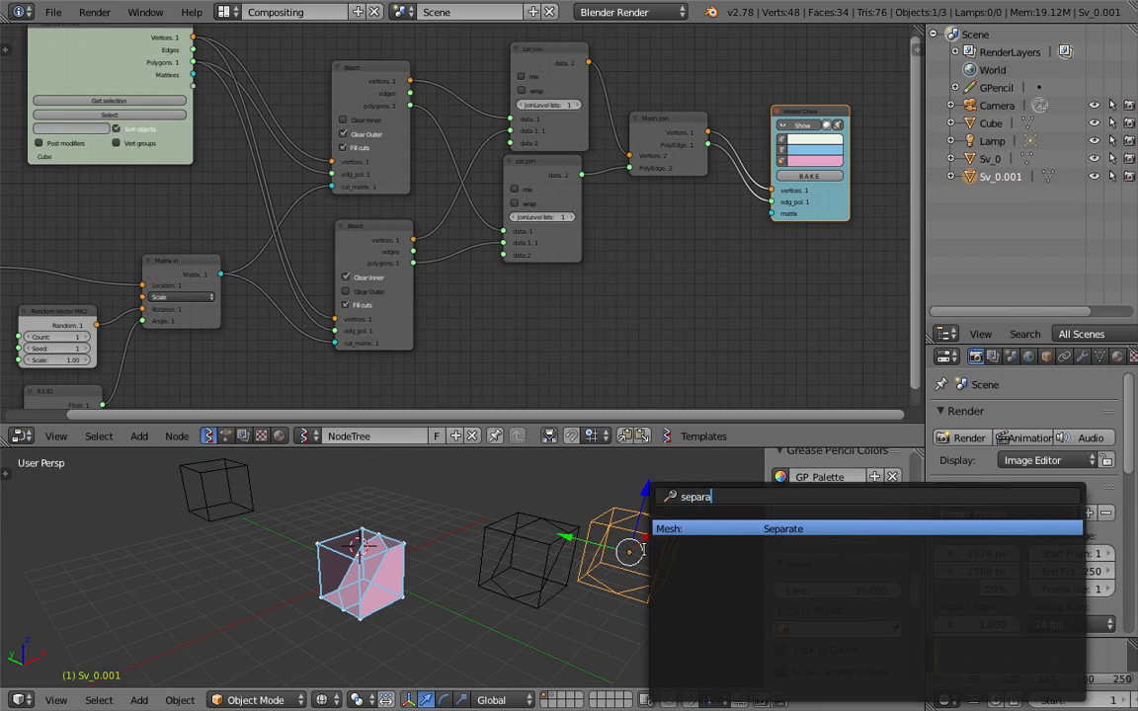
{"action": "key", "text": "Return"}
{"action": "left_click", "coordinate": [633, 593]}
{"action": "right_click_drag", "start_coordinate": [654, 548], "coordinate": [663, 519]}
{"action": "right_click_drag", "start_coordinate": [679, 541], "coordinate": [700, 563]}
Switch the 3D view to solid shading and delete both separated halves of the duplicate
{"action": "key", "text": "z"}
{"action": "right_click", "coordinate": [673, 525]}
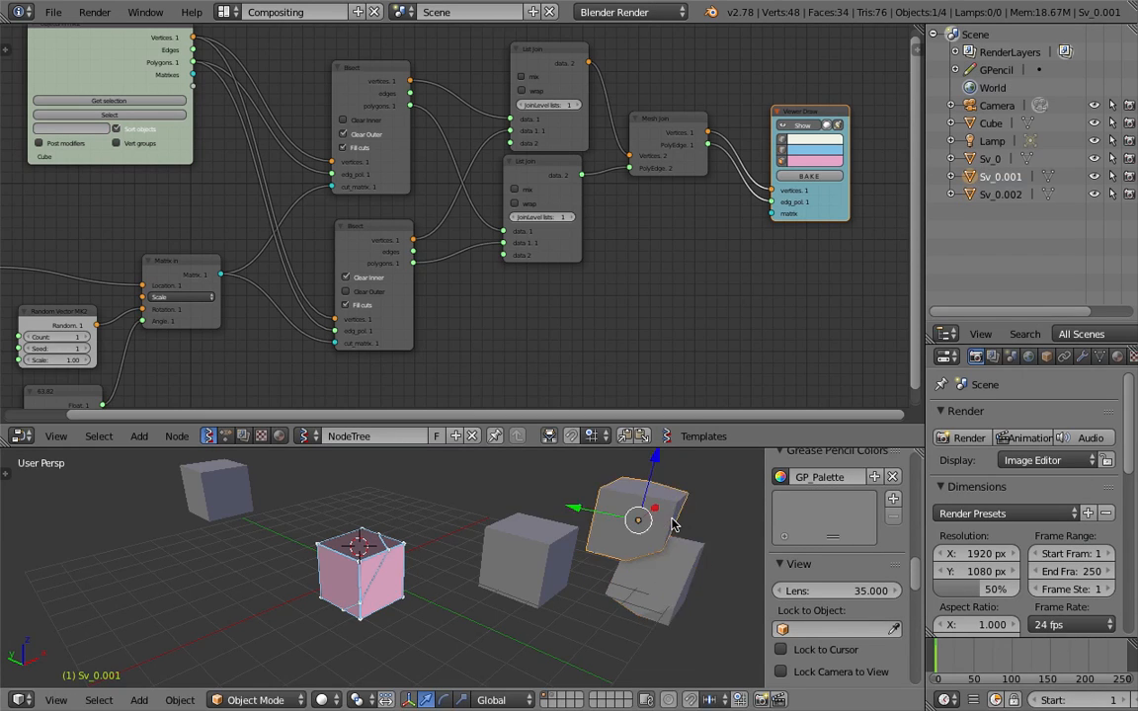
{"action": "middle_click_drag", "start_coordinate": [685, 569], "coordinate": [643, 531]}
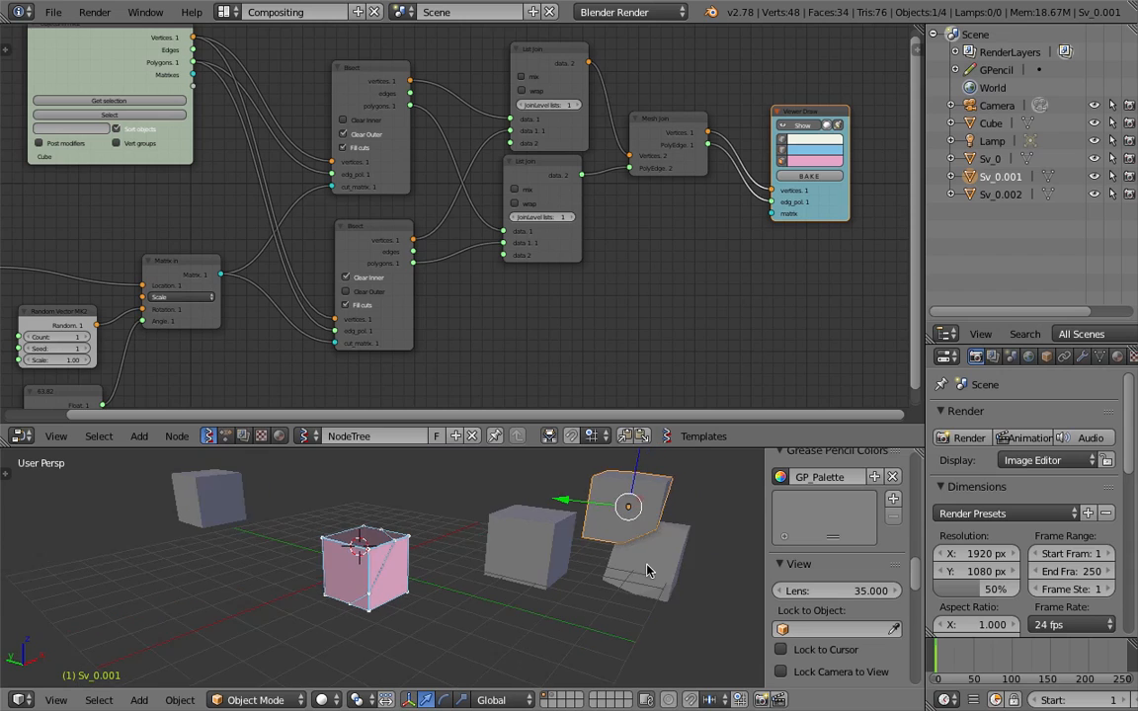
{"action": "right_click", "coordinate": [642, 565], "text": "shift"}
{"action": "key", "text": "x"}
{"action": "left_click", "coordinate": [632, 522]}
Select the remaining baked object Sv_0 and save over the existing blend file
{"action": "scroll", "coordinate": [548, 552], "scroll_direction": "up", "scroll_amount": 2}
{"action": "scroll", "coordinate": [549, 551], "scroll_direction": "down", "scroll_amount": 2}
{"action": "right_click", "coordinate": [538, 549]}
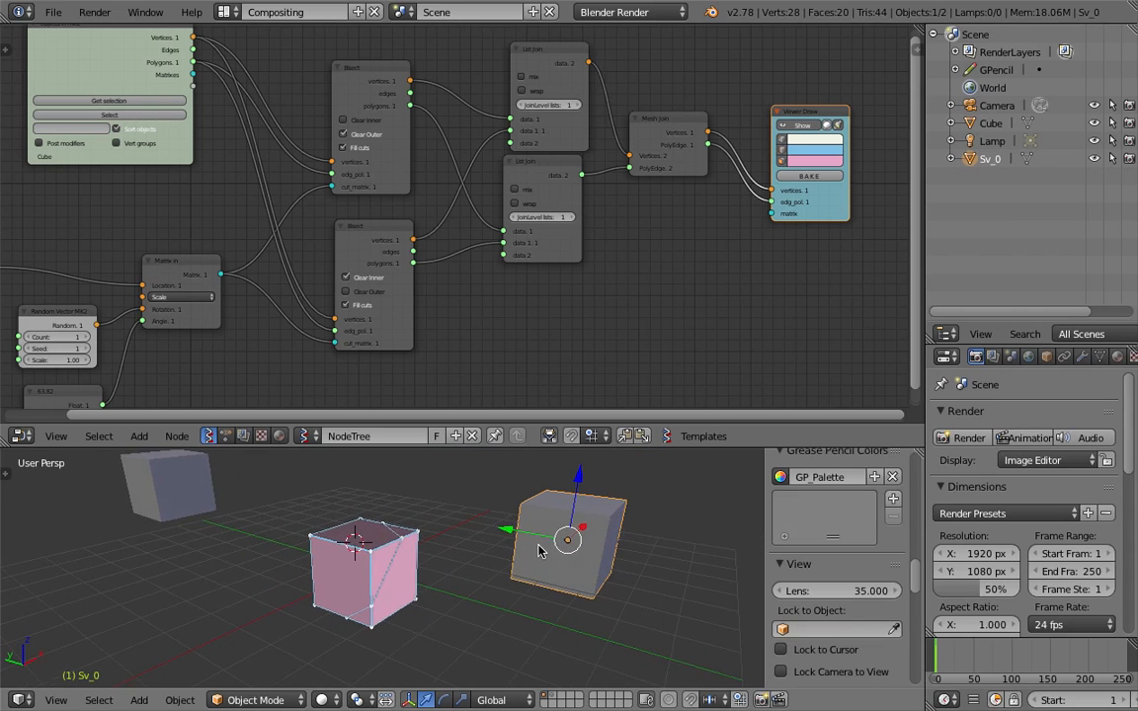
{"action": "middle_click_drag", "start_coordinate": [564, 546], "coordinate": [560, 570]}
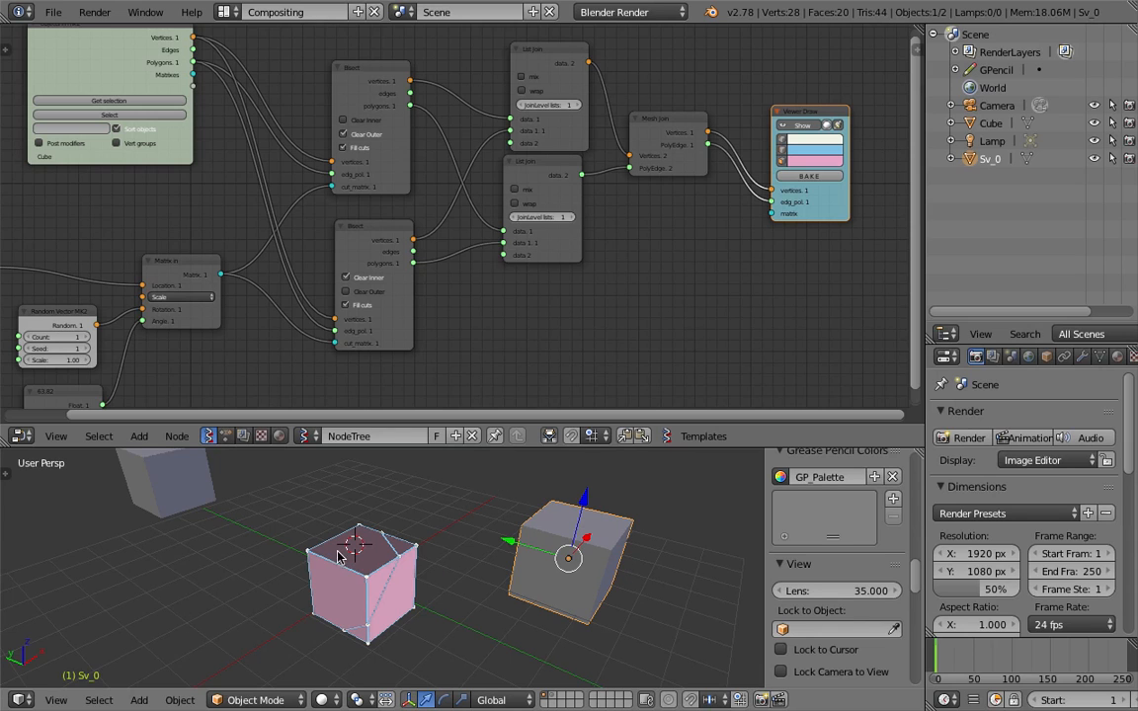
{"action": "left_click", "coordinate": [452, 568]}
{"action": "middle_click_drag", "start_coordinate": [451, 568], "coordinate": [432, 551]}
{"action": "key", "text": "ctrl+s"}
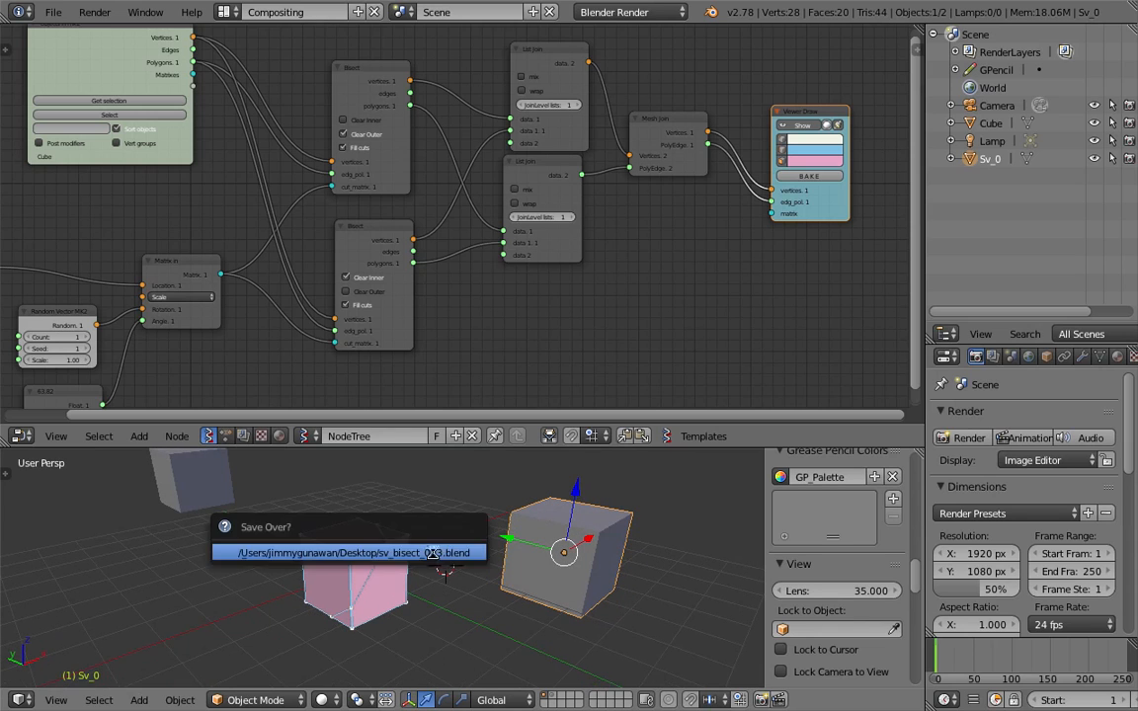
{"action": "left_click", "coordinate": [433, 551]}
Move the Vector in node farther up, away from the Random Vector MK2 node
{"action": "scroll", "coordinate": [363, 286], "scroll_direction": "down", "scroll_amount": 2}
{"action": "middle_click_drag", "start_coordinate": [370, 290], "coordinate": [501, 284]}
{"action": "scroll", "coordinate": [419, 283], "scroll_direction": "up", "scroll_amount": 3}
{"action": "middle_click_drag", "start_coordinate": [298, 282], "coordinate": [381, 244]}
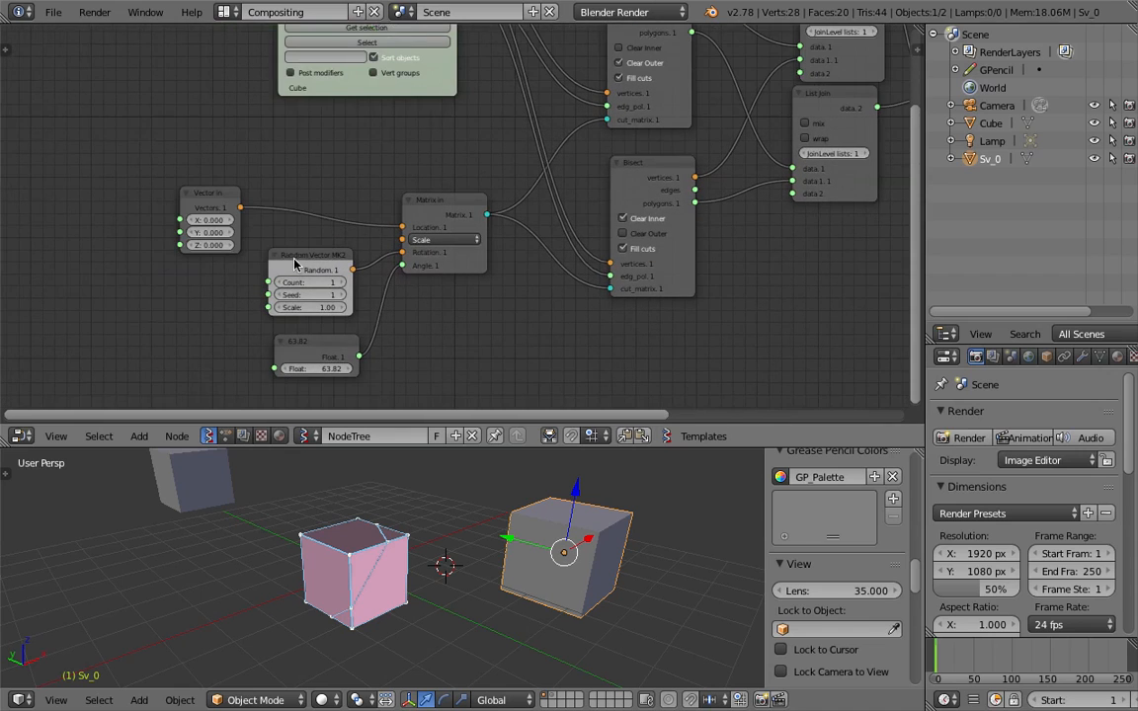
{"action": "left_click_drag", "start_coordinate": [217, 200], "coordinate": [218, 149]}
{"action": "scroll", "coordinate": [219, 254], "scroll_direction": "up", "scroll_amount": 1}
{"action": "middle_click_drag", "start_coordinate": [219, 247], "coordinate": [237, 222]}
{"action": "scroll", "coordinate": [324, 308], "scroll_direction": "up", "scroll_amount": 2}
{"action": "scroll", "coordinate": [384, 521], "scroll_direction": "up", "scroll_amount": 2}
{"action": "middle_click_drag", "start_coordinate": [383, 521], "coordinate": [395, 499]}
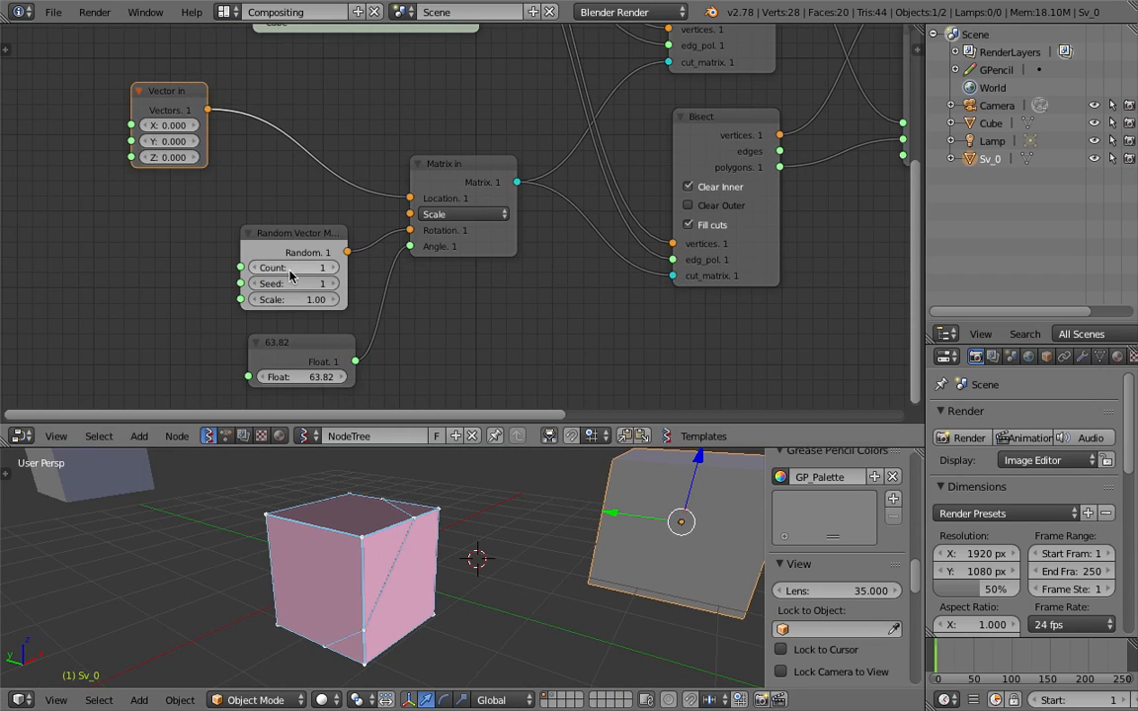
Try different cuts by varying the seed of the rotation's Random Vector node, ending at 307
{"action": "left_click_drag", "start_coordinate": [289, 285], "coordinate": [299, 284]}
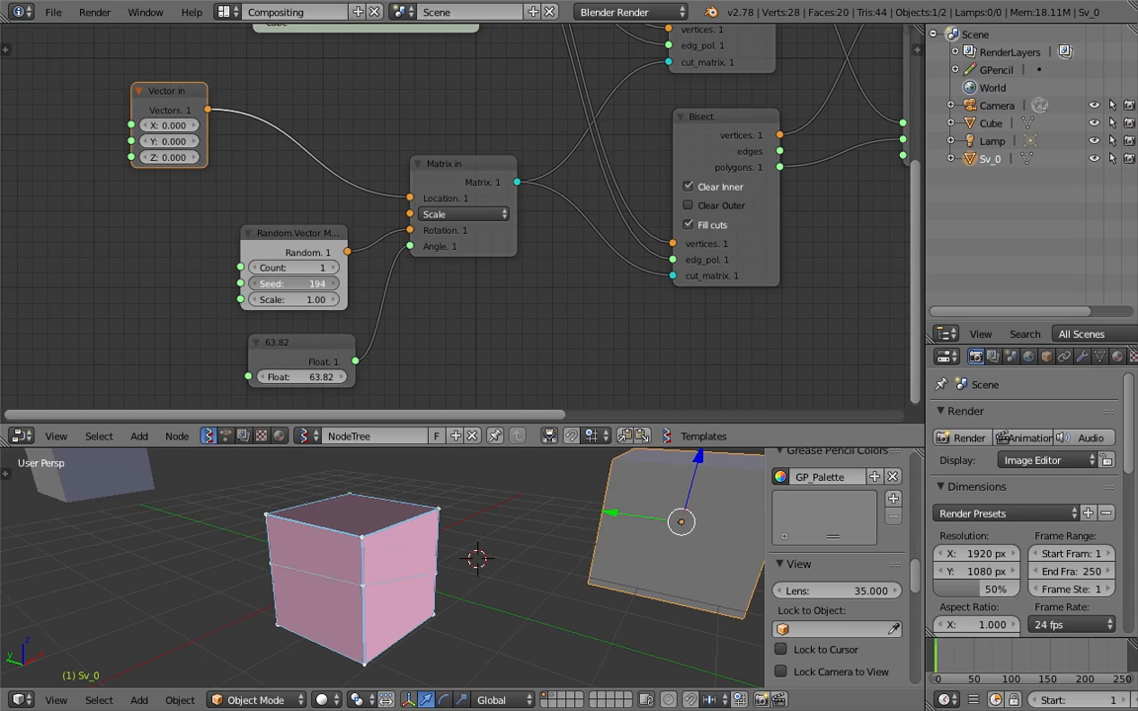
{"action": "left_click_drag", "start_coordinate": [289, 285], "coordinate": [328, 284]}
{"action": "middle_click_drag", "start_coordinate": [318, 521], "coordinate": [365, 547]}
{"action": "middle_click_drag", "start_coordinate": [450, 547], "coordinate": [339, 558]}
{"action": "left_click_drag", "start_coordinate": [280, 268], "coordinate": [210, 272]}
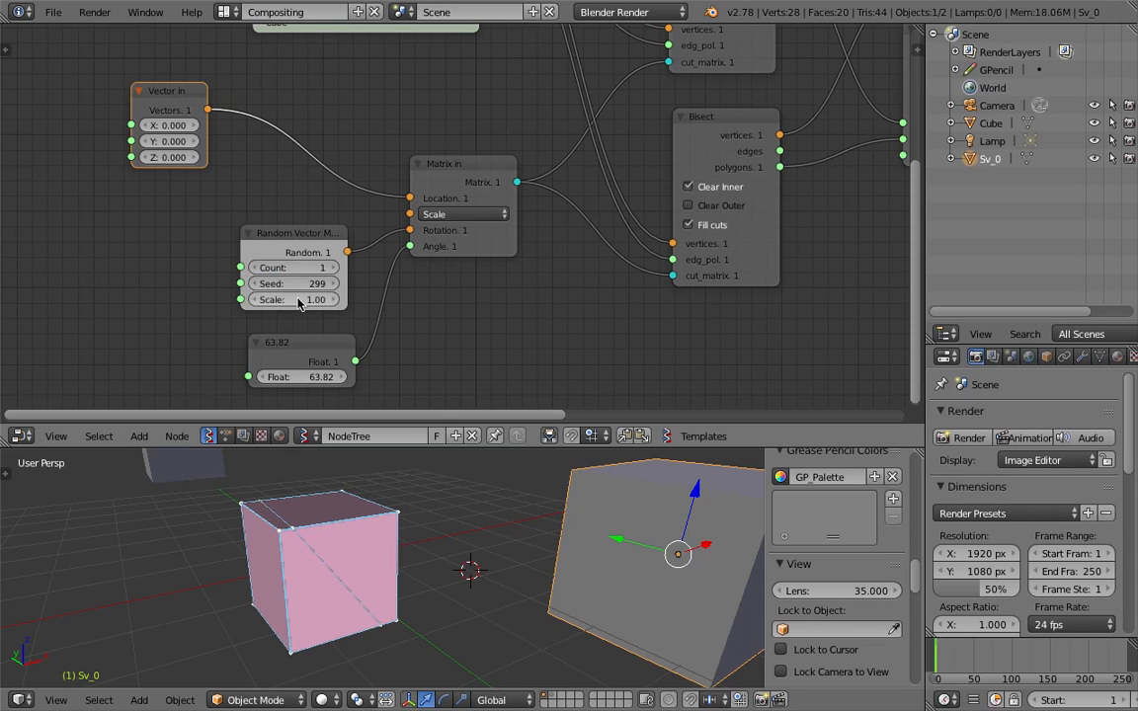
{"action": "mouse_move", "coordinate": [289, 283]}
{"action": "left_mouse_down"}
{"action": "mouse_move", "coordinate": [326, 284]}
{"action": "mouse_move", "coordinate": [297, 284]}
{"action": "left_mouse_up"}
Delete the Vector in node and place a new Random Vector MK2 node above the existing one
{"action": "mouse_move", "coordinate": [178, 91]}
{"action": "left_mouse_down"}
{"action": "mouse_move", "coordinate": [219, 106]}
{"action": "mouse_move", "coordinate": [198, 103]}
{"action": "left_mouse_up"}
{"action": "key", "text": "x"}
{"action": "key", "text": "space"}
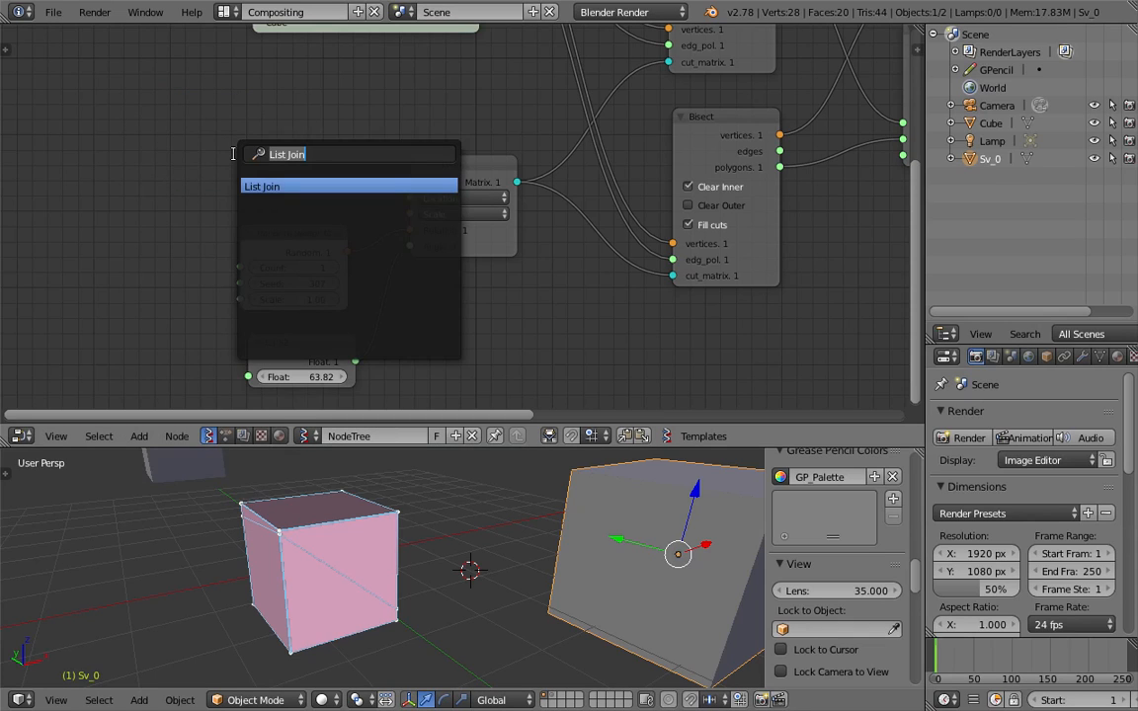
{"action": "type", "text": "vector"}
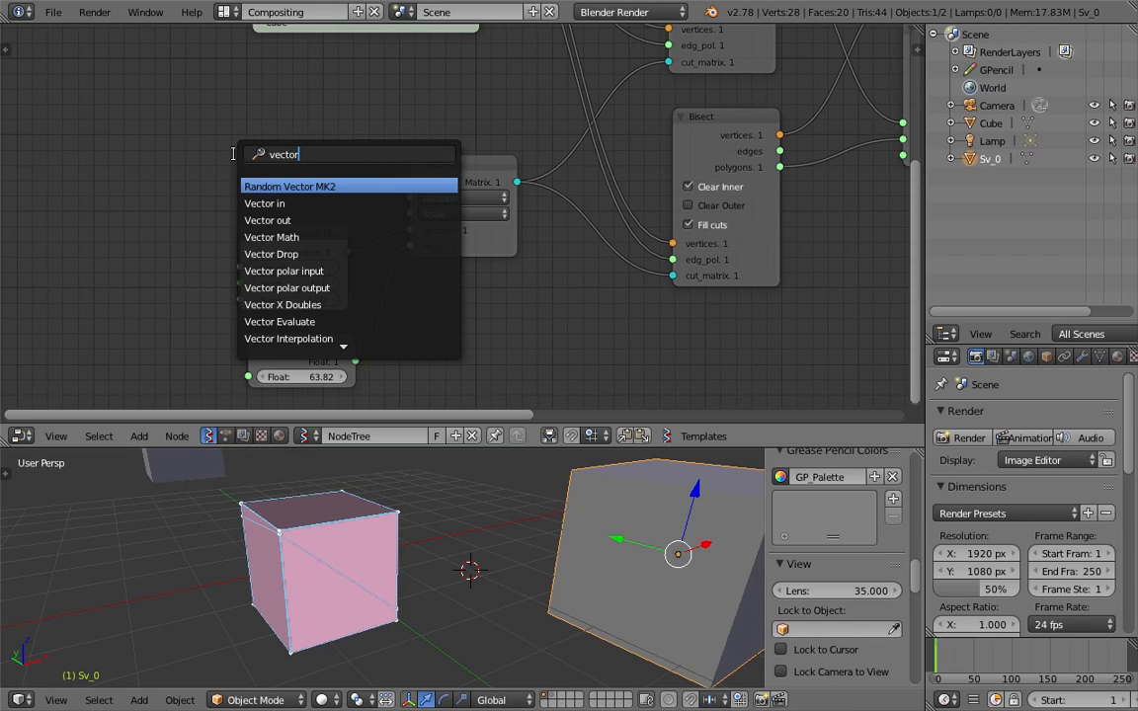
{"action": "key", "text": "BackSpace"}
{"action": "key", "text": "BackSpace"}
{"action": "key", "text": "BackSpace"}
{"action": "key", "text": "BackSpace"}
{"action": "key", "text": "BackSpace"}
{"action": "key", "text": "BackSpace"}
{"action": "type", "text": "random"}
{"action": "key", "text": "Down"}
{"action": "key", "text": "Down"}
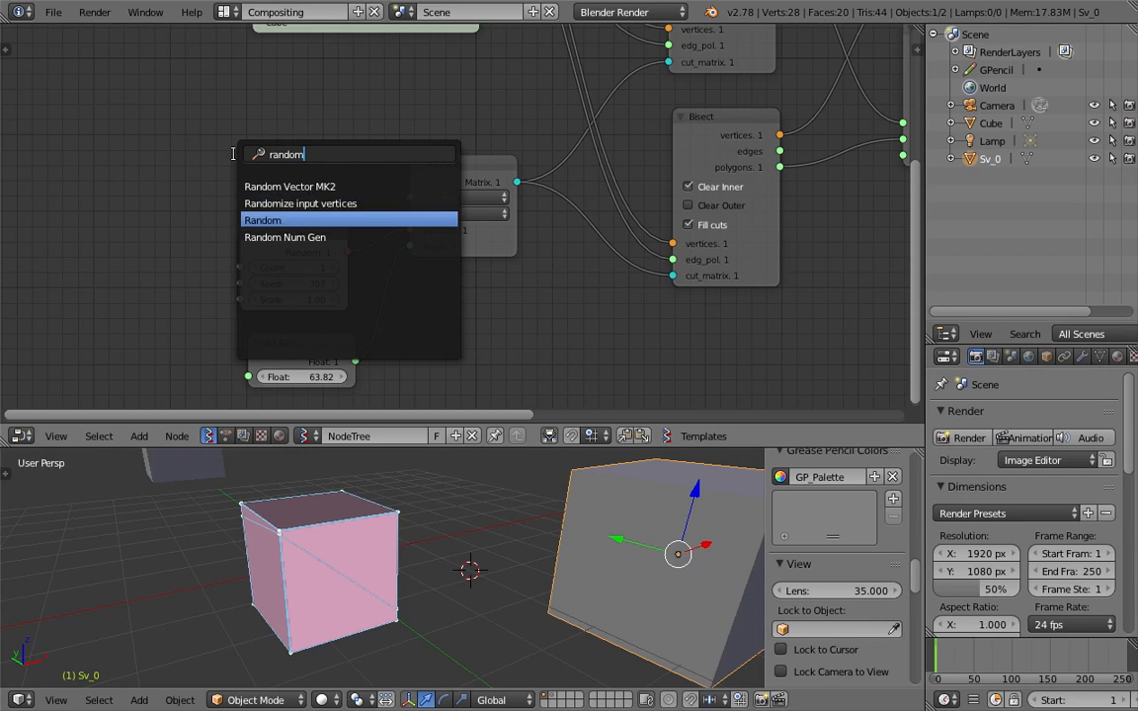
{"action": "key", "text": "Up"}
{"action": "key", "text": "Up"}
{"action": "key", "text": "Return"}
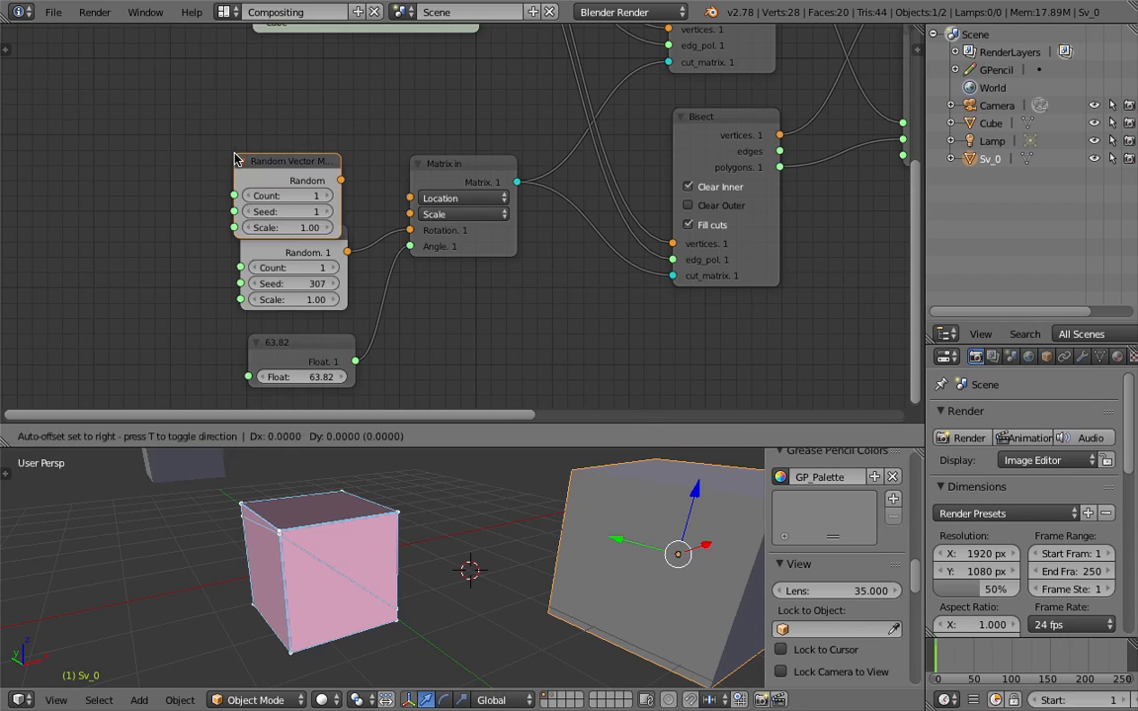
{"action": "left_click", "coordinate": [312, 137]}
Connect the new Random Vector node to Matrix in's Location and try seeds on both random vectors, with 37 on the new one
{"action": "left_click_drag", "start_coordinate": [342, 140], "coordinate": [409, 198]}
{"action": "left_click", "coordinate": [329, 171]}
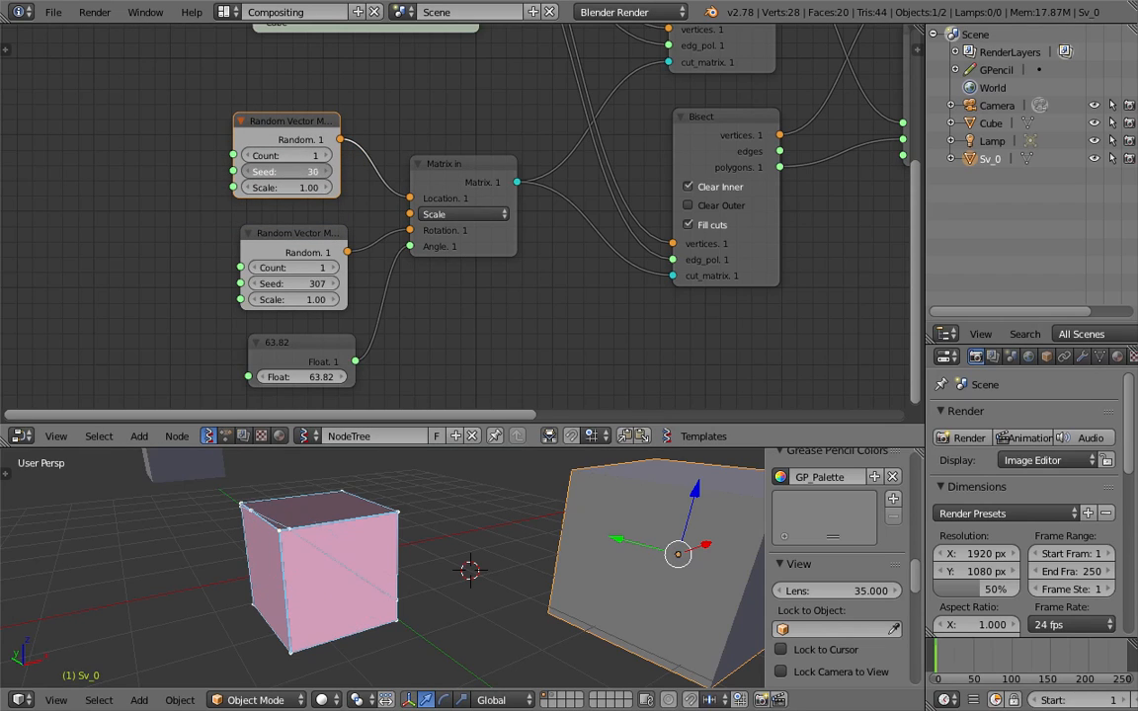
{"action": "left_click_drag", "start_coordinate": [289, 172], "coordinate": [319, 172]}
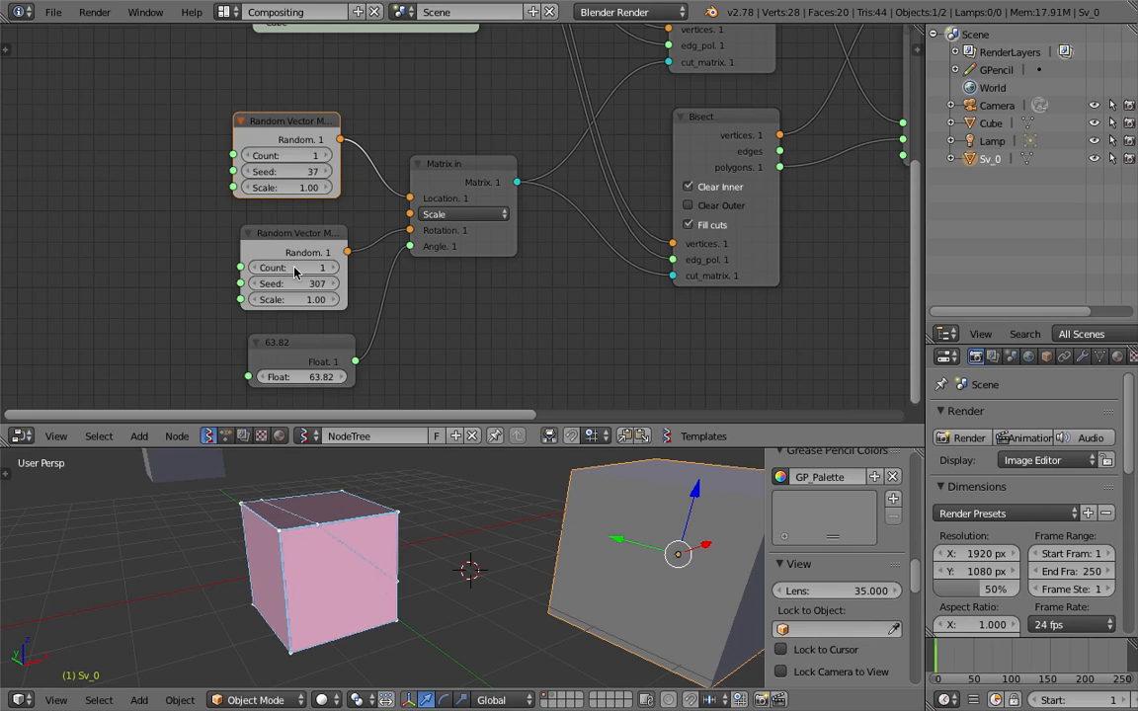
{"action": "left_click_drag", "start_coordinate": [291, 285], "coordinate": [275, 285]}
Add an Integer node and link it to the Seed inputs of both Random Vector nodes
{"action": "middle_click_drag", "start_coordinate": [58, 201], "coordinate": [109, 197]}
{"action": "key", "text": "shift+a"}
{"action": "left_click", "coordinate": [109, 197]}
{"action": "type", "text": "int"}
{"action": "key", "text": "Down"}
{"action": "key", "text": "Down"}
{"action": "key", "text": "Return"}
{"action": "left_click", "coordinate": [109, 202]}
{"action": "left_click_drag", "start_coordinate": [215, 224], "coordinate": [284, 167]}
{"action": "left_click_drag", "start_coordinate": [215, 223], "coordinate": [291, 279]}
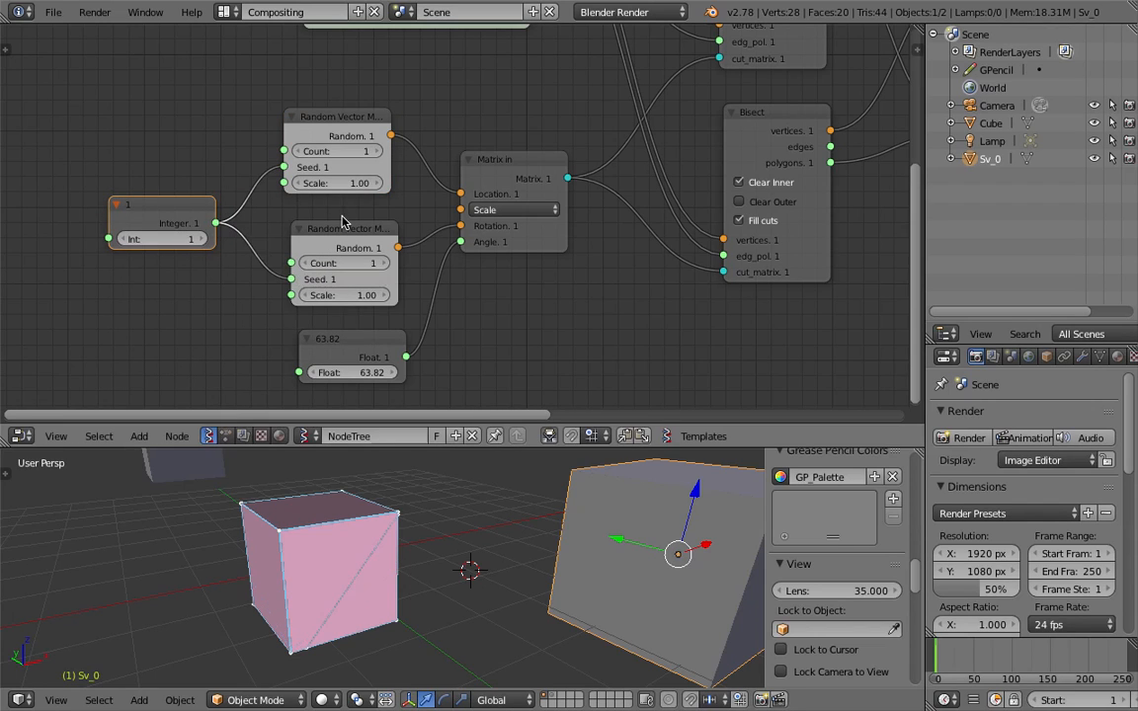
Save the file and set the shared Integer seed to 243, checking the cut in the 3D view
{"action": "middle_click_drag", "start_coordinate": [423, 632], "coordinate": [459, 608]}
{"action": "key", "text": "ctrl+s"}
{"action": "left_click", "coordinate": [458, 612]}
{"action": "left_click_drag", "start_coordinate": [181, 245], "coordinate": [423, 244]}
{"action": "mouse_move", "coordinate": [469, 562]}
{"action": "middle_mouse_down"}
{"action": "mouse_move", "coordinate": [418, 570]}
{"action": "mouse_move", "coordinate": [425, 546]}
{"action": "middle_mouse_up"}
{"action": "key", "text": "z"}
{"action": "key", "text": "z"}
{"action": "left_click_drag", "start_coordinate": [178, 239], "coordinate": [247, 239]}
{"action": "scroll", "coordinate": [512, 565], "scroll_direction": "down", "scroll_amount": 3}
{"action": "key", "text": "z"}
{"action": "key", "text": "z"}
Enlarge the 3D view area and delete the baked object Sv_0
{"action": "left_click_drag", "start_coordinate": [610, 450], "coordinate": [609, 401]}
{"action": "right_click_drag", "start_coordinate": [552, 533], "coordinate": [566, 549]}
{"action": "key", "text": "x"}
{"action": "left_click", "coordinate": [566, 549]}
Save the cleaned-up scene over the existing blend file
{"action": "scroll", "coordinate": [553, 542], "scroll_direction": "up", "scroll_amount": 2}
{"action": "key", "text": "ctrl+s"}
{"action": "left_click", "coordinate": [516, 523]}
{"action": "scroll", "coordinate": [423, 272], "scroll_direction": "down", "scroll_amount": 4}
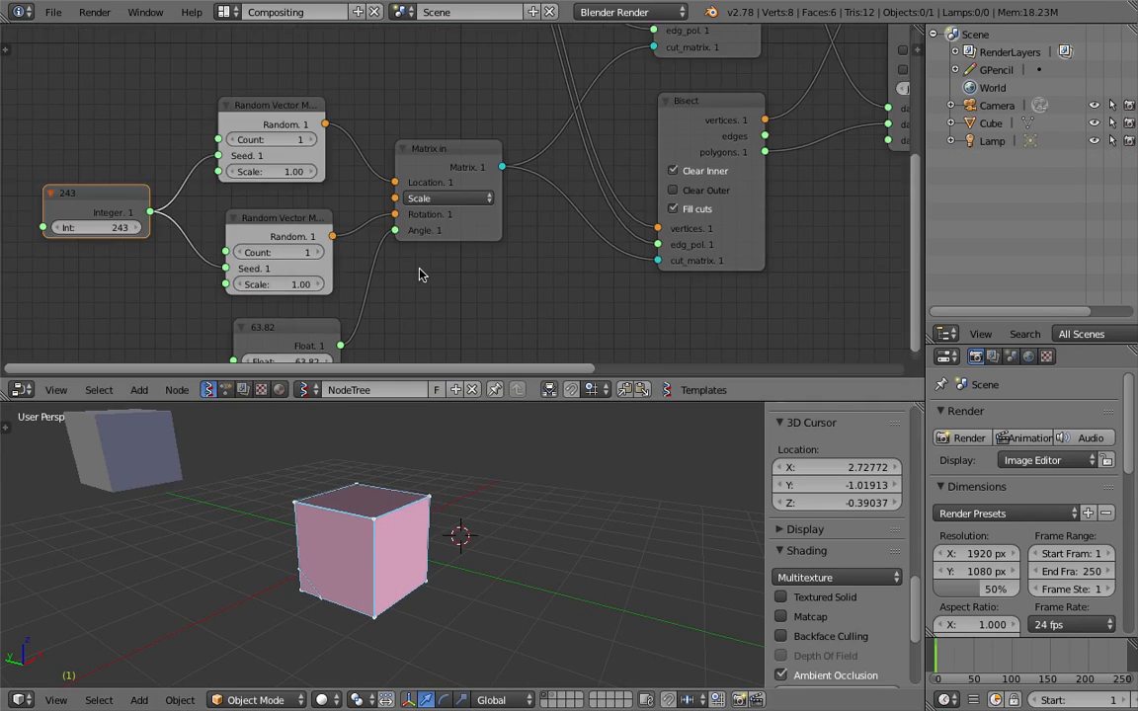
{"action": "key", "text": "ctrl+s"}
Move the original Cube closer to the previewed bisected cube
{"action": "scroll", "coordinate": [623, 198], "scroll_direction": "up", "scroll_amount": 2}
{"action": "middle_click_drag", "start_coordinate": [621, 197], "coordinate": [609, 198]}
{"action": "scroll", "coordinate": [452, 432], "scroll_direction": "down", "scroll_amount": 2}
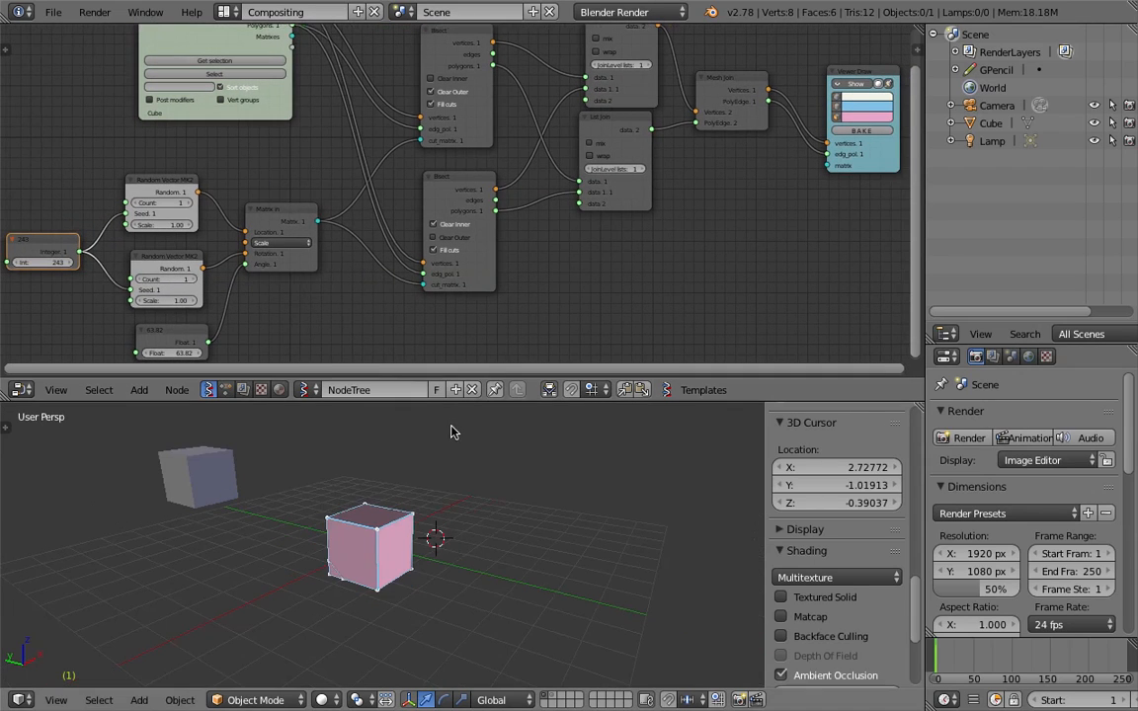
{"action": "scroll", "coordinate": [443, 474], "scroll_direction": "down", "scroll_amount": 1}
{"action": "right_click", "coordinate": [250, 480]}
{"action": "key", "text": "g"}
{"action": "left_click", "coordinate": [367, 548]}
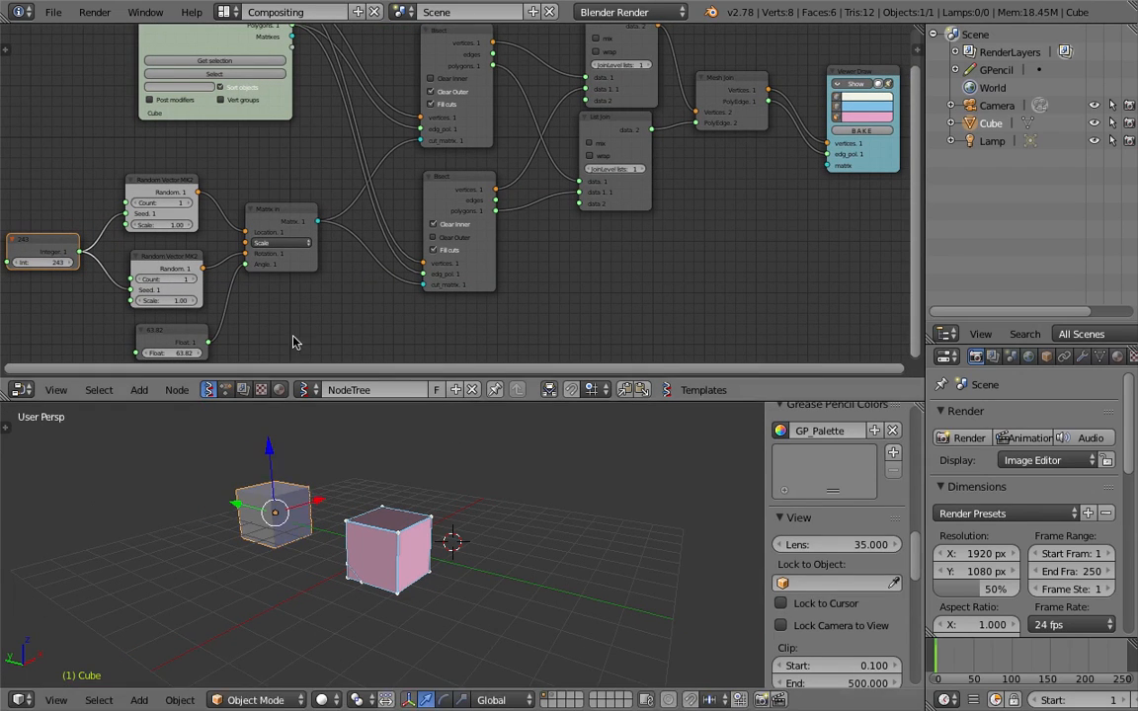
Set the shared Integer seed to 271 and save the file
{"action": "middle_click_drag", "start_coordinate": [160, 280], "coordinate": [234, 268]}
{"action": "left_click_drag", "start_coordinate": [117, 250], "coordinate": [134, 250]}
{"action": "scroll", "coordinate": [430, 565], "scroll_direction": "up", "scroll_amount": 1}
{"action": "middle_click_drag", "start_coordinate": [434, 536], "coordinate": [408, 531]}
{"action": "scroll", "coordinate": [411, 553], "scroll_direction": "up", "scroll_amount": 1}
{"action": "key", "text": "ctrl+s"}
{"action": "left_click", "coordinate": [403, 559]}
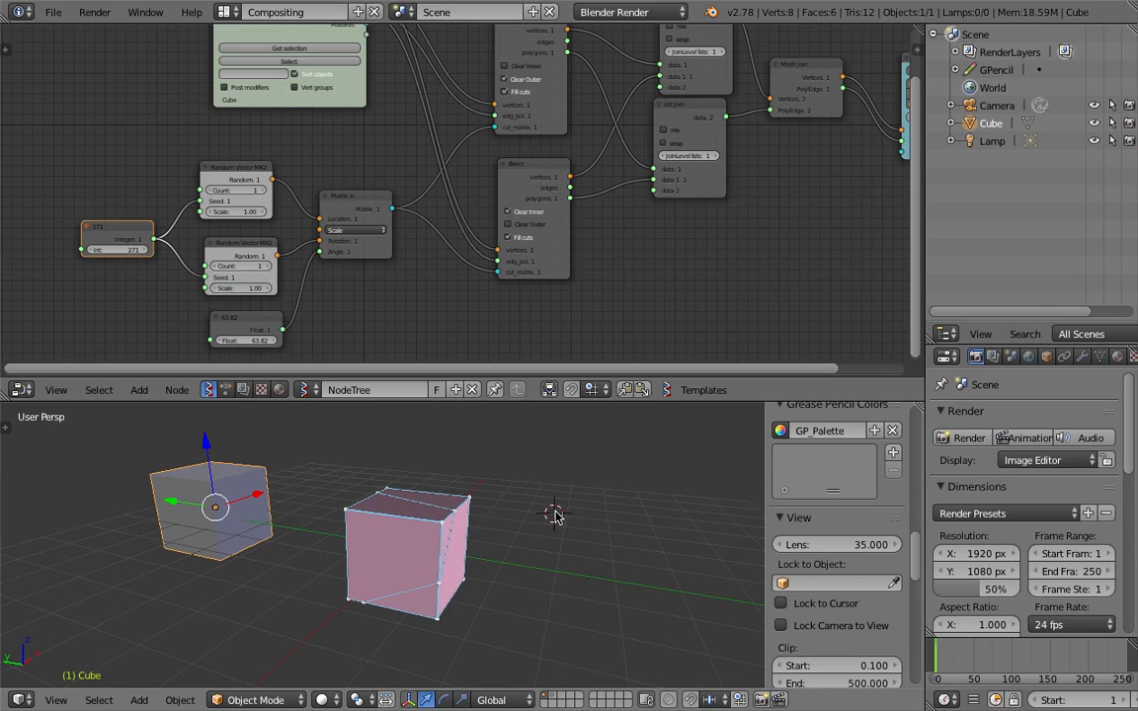
Bake the bisected cube from the Viewer Draw node and move the original Cube farther aside
{"action": "scroll", "coordinate": [555, 516], "scroll_direction": "down", "scroll_amount": 3}
{"action": "middle_click_drag", "start_coordinate": [870, 138], "coordinate": [627, 154]}
{"action": "scroll", "coordinate": [628, 153], "scroll_direction": "down", "scroll_amount": 1}
{"action": "left_click", "coordinate": [637, 144]}
{"action": "middle_click_drag", "start_coordinate": [343, 511], "coordinate": [396, 530]}
{"action": "key", "text": "g"}
{"action": "left_click", "coordinate": [345, 518]}
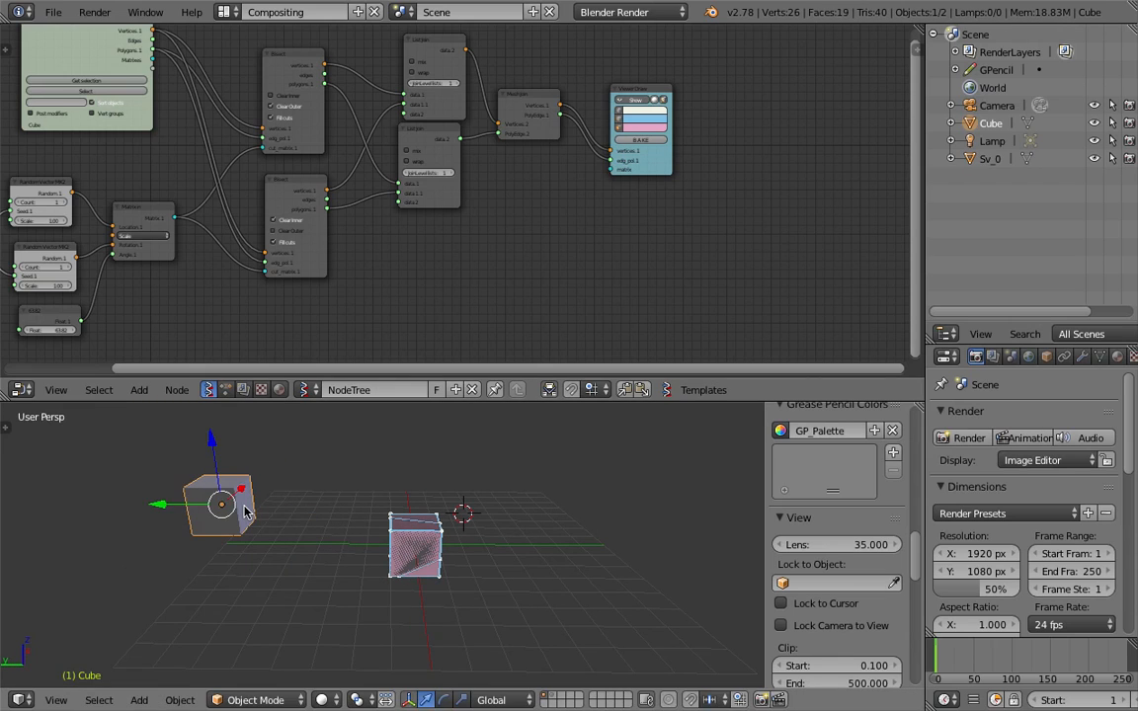
{"action": "key", "text": "g"}
{"action": "left_click", "coordinate": [221, 521]}
Move the baked object Sv_0 about 6 units to sit beside the Cube and switch to wireframe shading
{"action": "right_click", "coordinate": [419, 544]}
{"action": "key", "text": "g"}
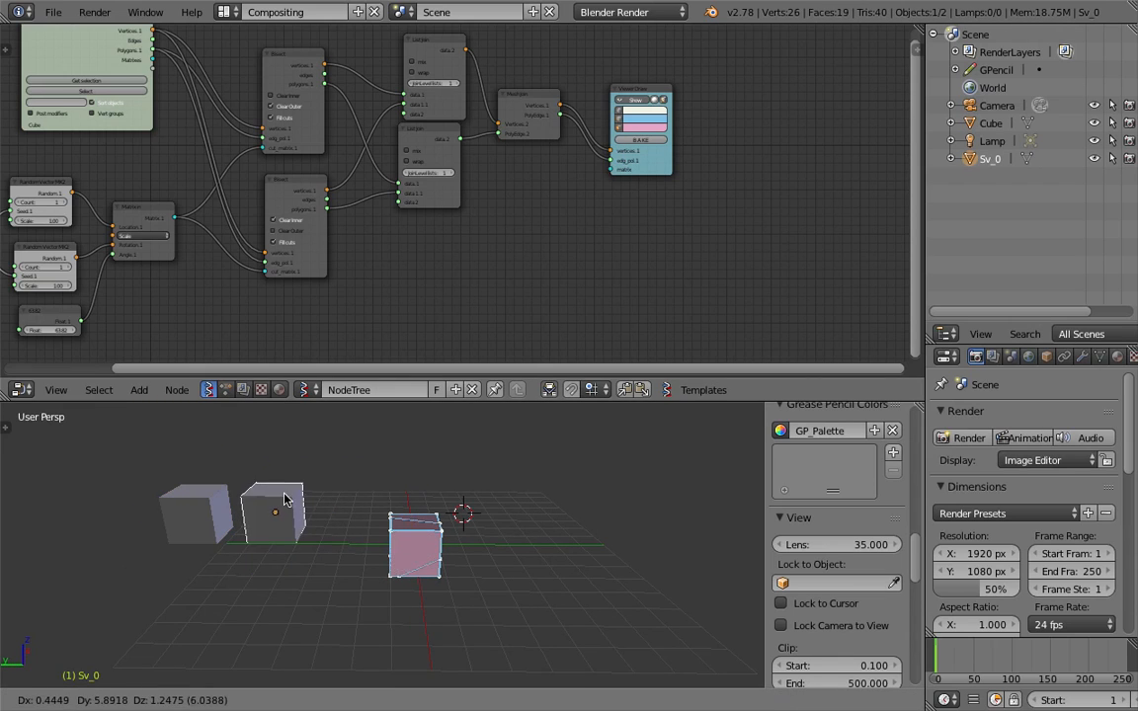
{"action": "left_click", "coordinate": [284, 499]}
{"action": "key", "text": "z"}
{"action": "scroll", "coordinate": [378, 506], "scroll_direction": "up", "scroll_amount": 2}
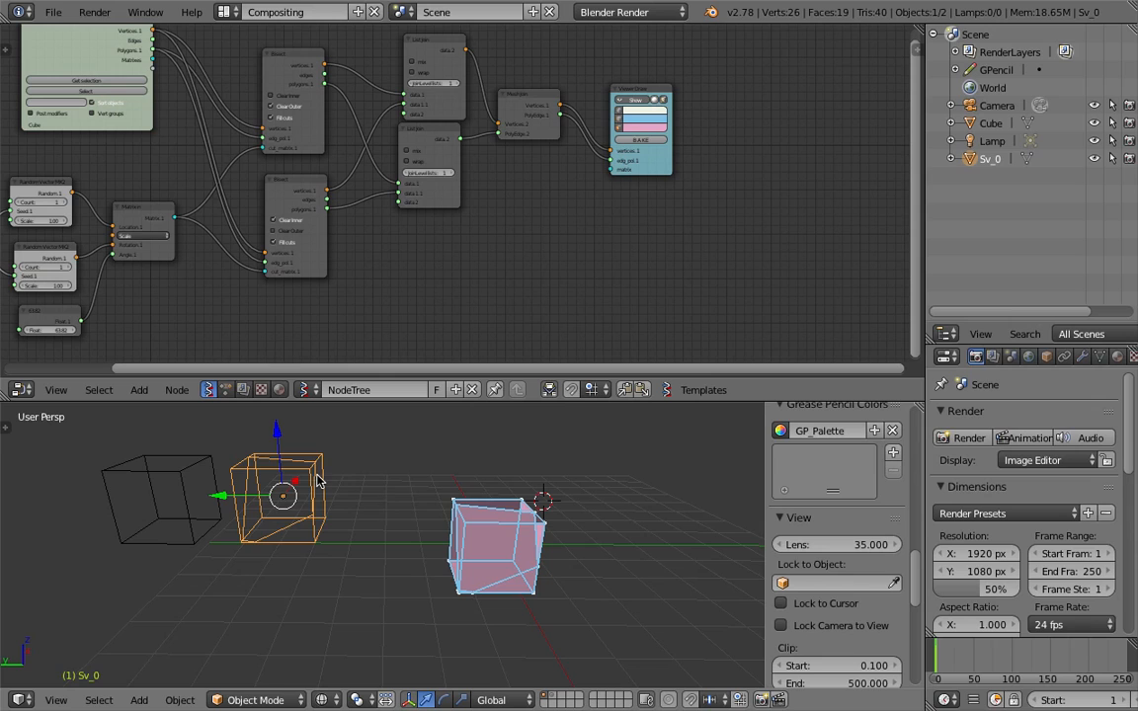
Load Sv_0 as the source in the Objects in node and scrub the timeline to frame 96
{"action": "middle_click_drag", "start_coordinate": [338, 224], "coordinate": [483, 263]}
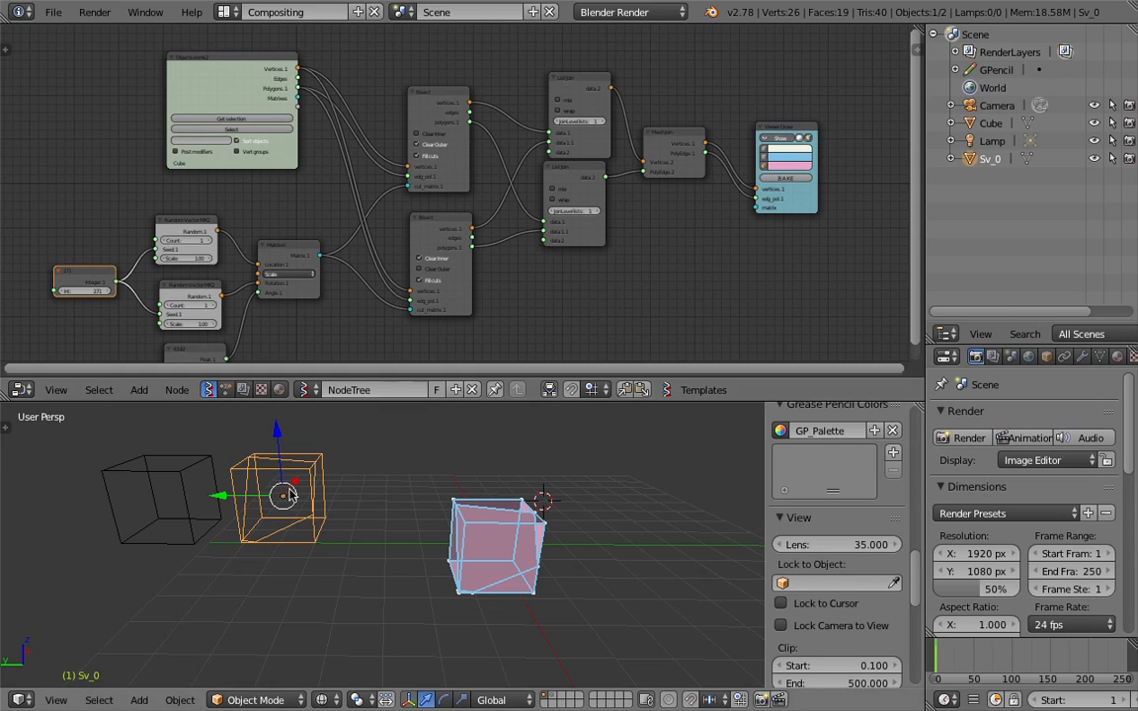
{"action": "left_click", "coordinate": [246, 124]}
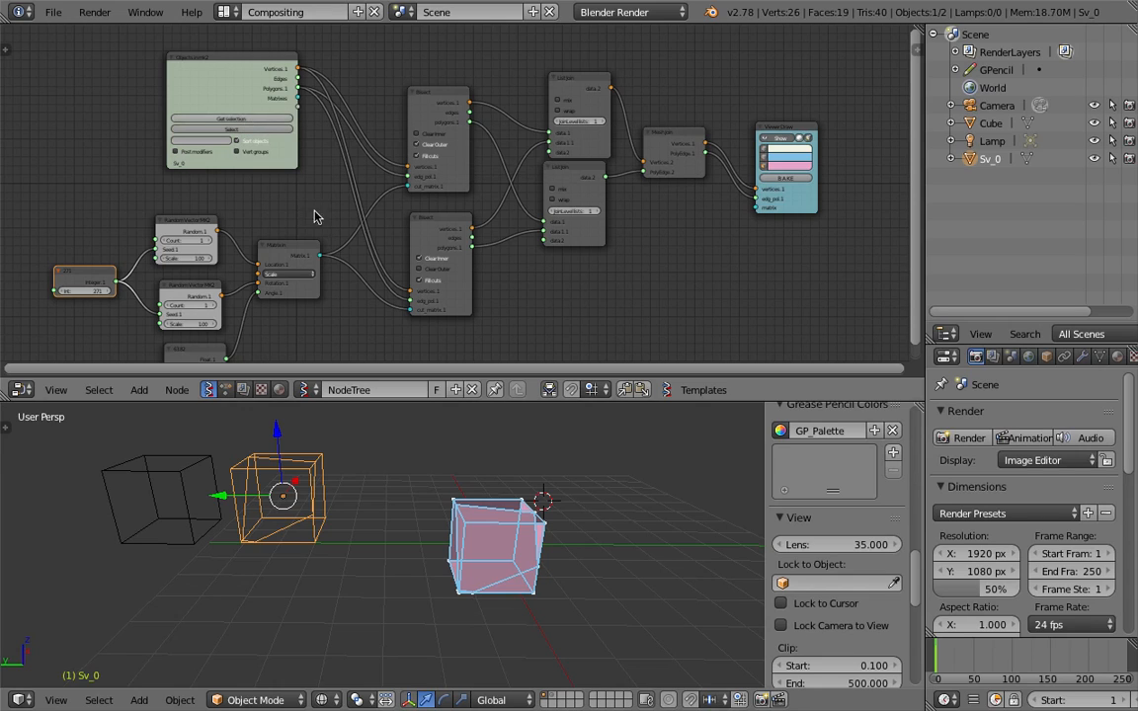
{"action": "left_click", "coordinate": [964, 664]}
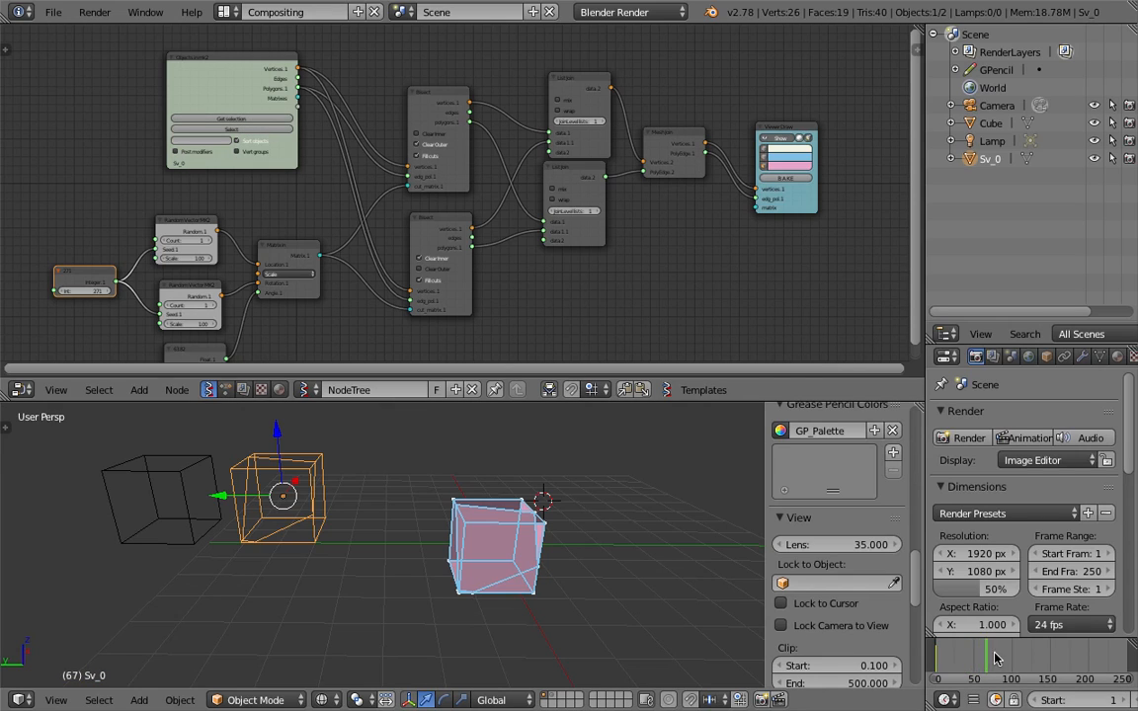
{"action": "left_click_drag", "start_coordinate": [1003, 657], "coordinate": [1010, 657]}
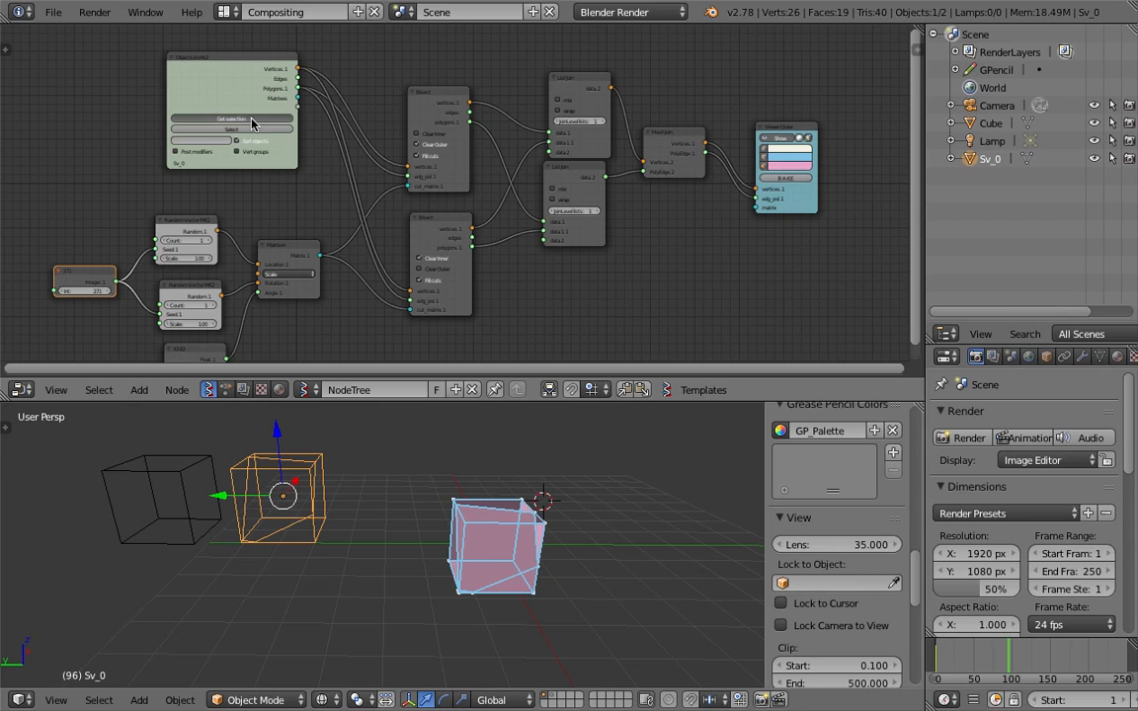
Bake the Viewer Draw result again and move the new object about 3.5 units to sit beside Sv_0
{"action": "middle_click_drag", "start_coordinate": [670, 206], "coordinate": [567, 206]}
{"action": "left_click", "coordinate": [705, 180]}
{"action": "right_click", "coordinate": [508, 530]}
{"action": "key", "text": "g"}
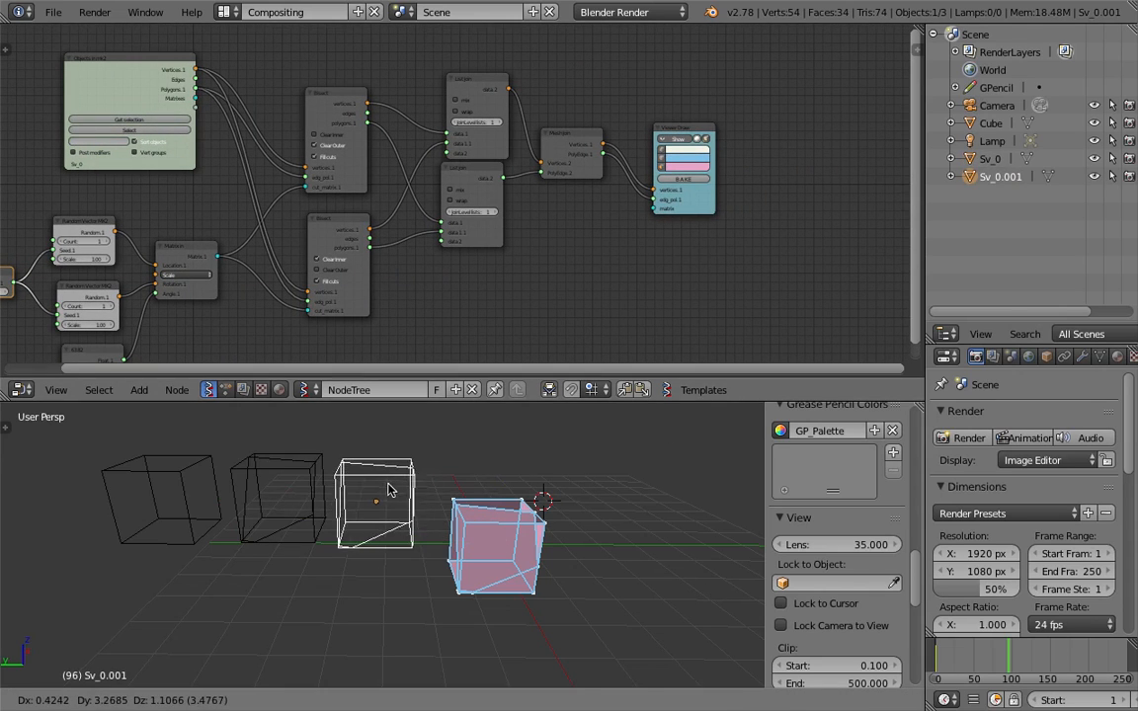
{"action": "left_click", "coordinate": [391, 489]}
Examine the second baked object's cuts from several angles and delete it
{"action": "middle_click_drag", "start_coordinate": [392, 489], "coordinate": [434, 492]}
{"action": "scroll", "coordinate": [364, 519], "scroll_direction": "up", "scroll_amount": 2}
{"action": "key", "text": "z"}
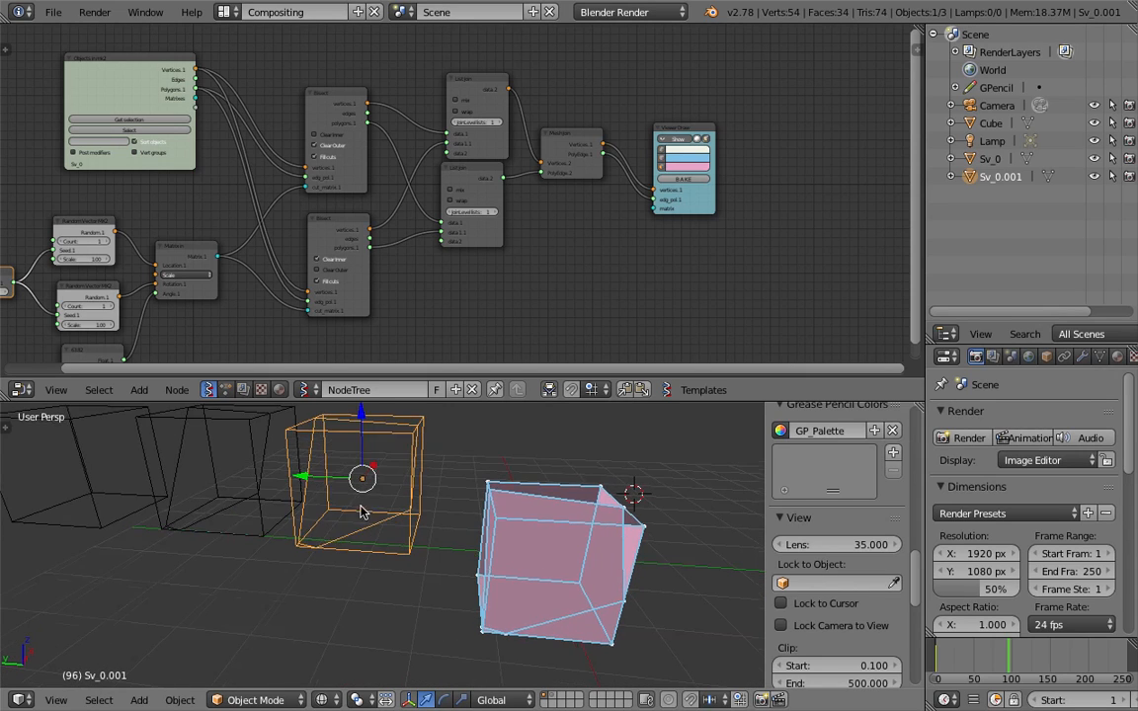
{"action": "key", "text": "z"}
{"action": "mouse_move", "coordinate": [363, 516]}
{"action": "middle_mouse_down"}
{"action": "mouse_move", "coordinate": [358, 489]}
{"action": "mouse_move", "coordinate": [375, 505]}
{"action": "middle_mouse_up"}
{"action": "scroll", "coordinate": [374, 505], "scroll_direction": "down", "scroll_amount": 1}
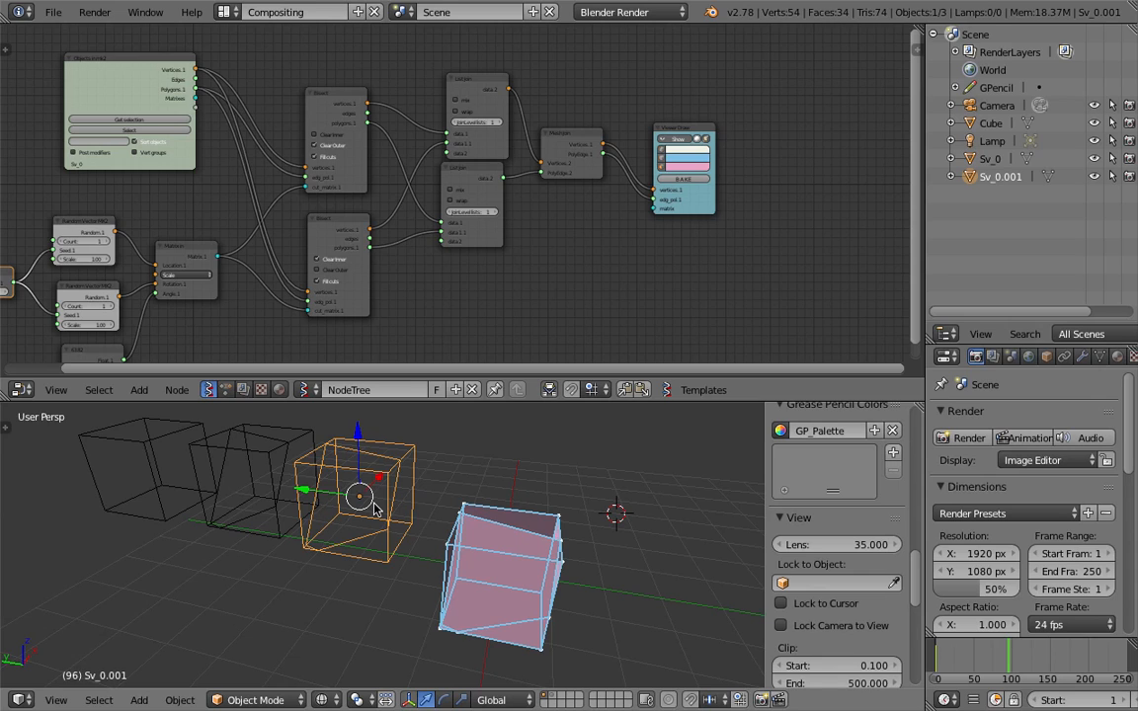
{"action": "key", "text": "Delete"}
Select Sv_0, reload it into the Objects in node and scrub the timeline to frame 64
{"action": "left_click", "coordinate": [974, 670]}
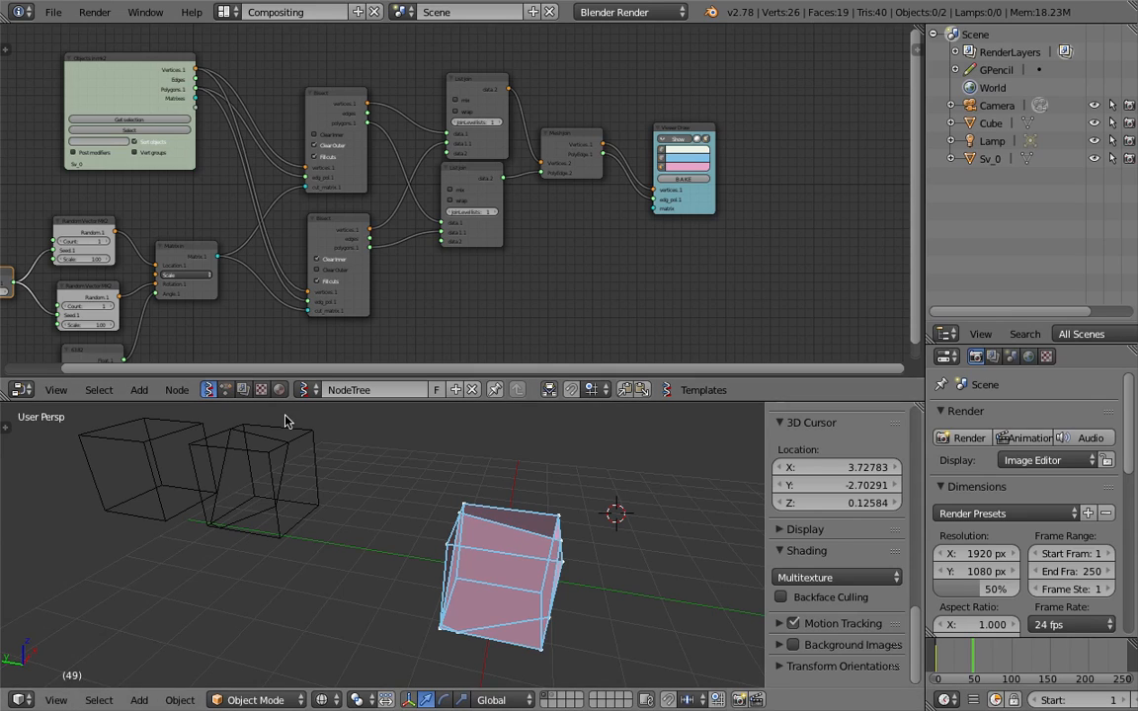
{"action": "right_click", "coordinate": [287, 452]}
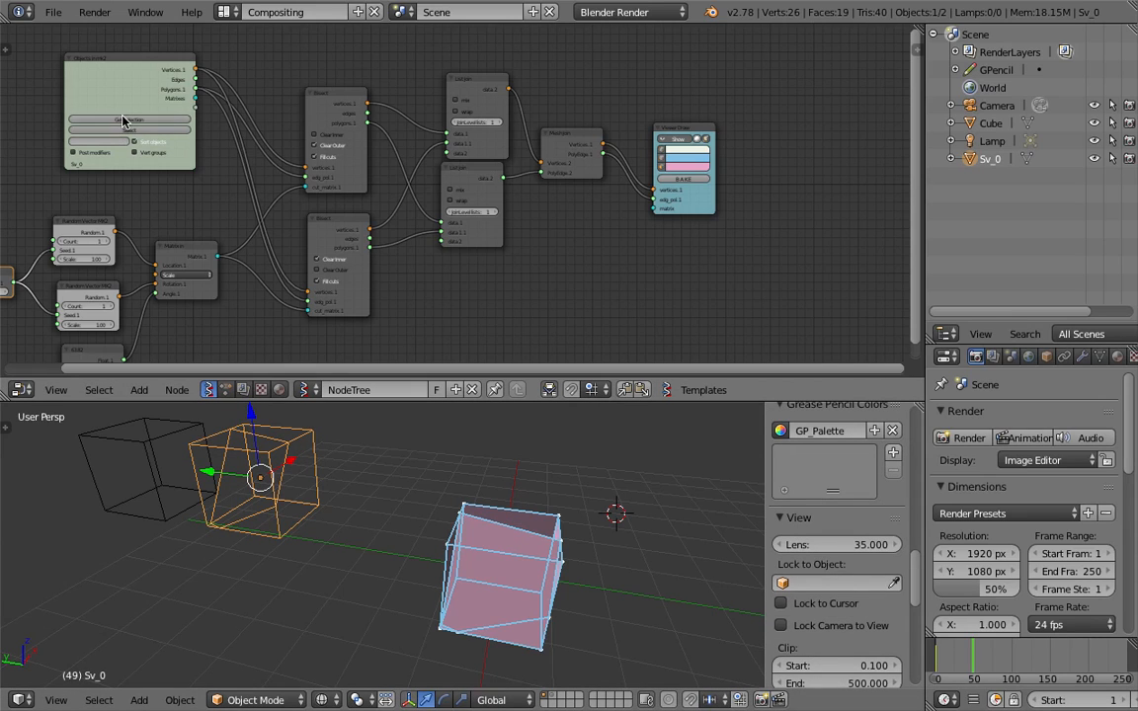
{"action": "left_click", "coordinate": [986, 654]}
{"action": "middle_click_drag", "start_coordinate": [295, 170], "coordinate": [400, 152]}
{"action": "scroll", "coordinate": [399, 152], "scroll_direction": "up", "scroll_amount": 3}
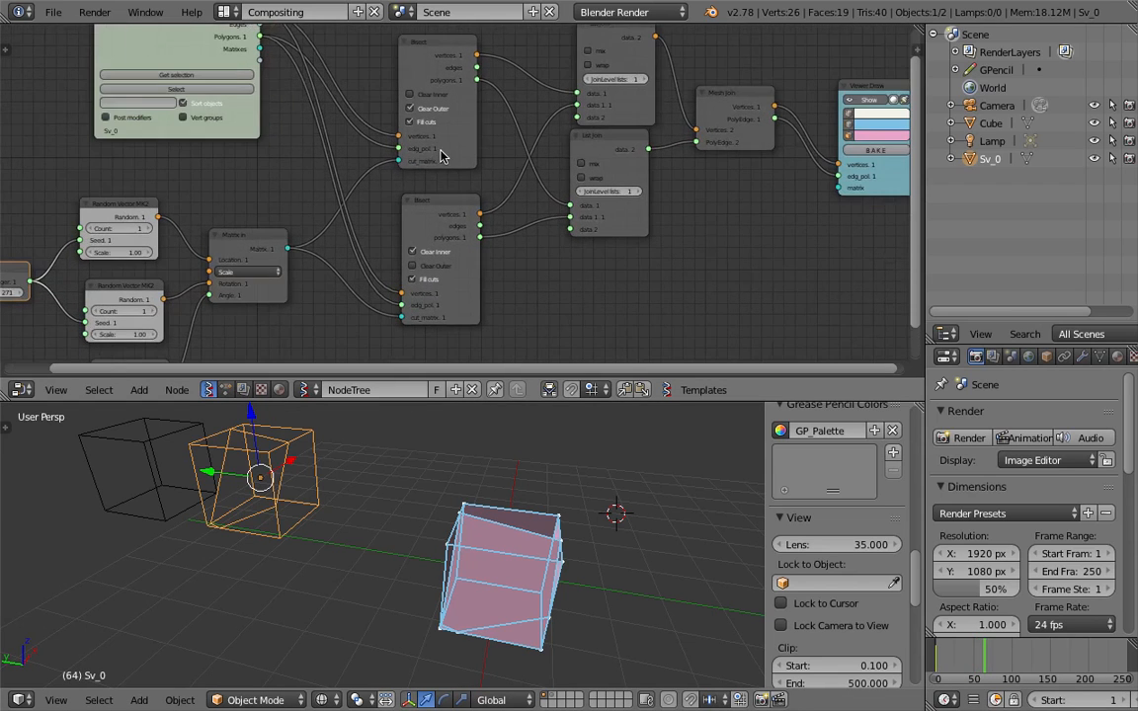
{"action": "middle_click_drag", "start_coordinate": [606, 112], "coordinate": [551, 136]}
{"action": "left_click", "coordinate": [587, 104]}
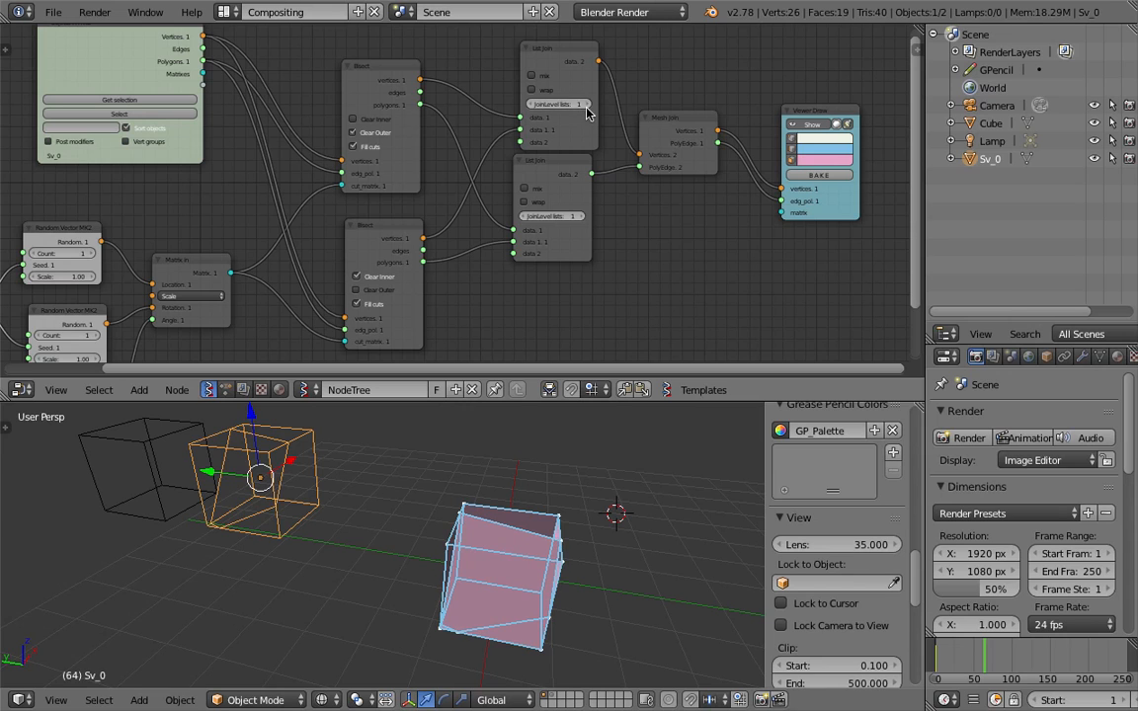
Try different join levels on the two List Join nodes and the mix and wrap options on the polygon List Join
{"action": "left_click", "coordinate": [583, 216]}
{"action": "mouse_move", "coordinate": [632, 474]}
{"action": "middle_mouse_down"}
{"action": "mouse_move", "coordinate": [542, 458]}
{"action": "mouse_move", "coordinate": [485, 482]}
{"action": "middle_mouse_up"}
{"action": "key", "text": "z"}
{"action": "key", "text": "z"}
{"action": "key", "text": "z"}
{"action": "left_click", "coordinate": [532, 105]}
{"action": "left_click", "coordinate": [529, 216]}
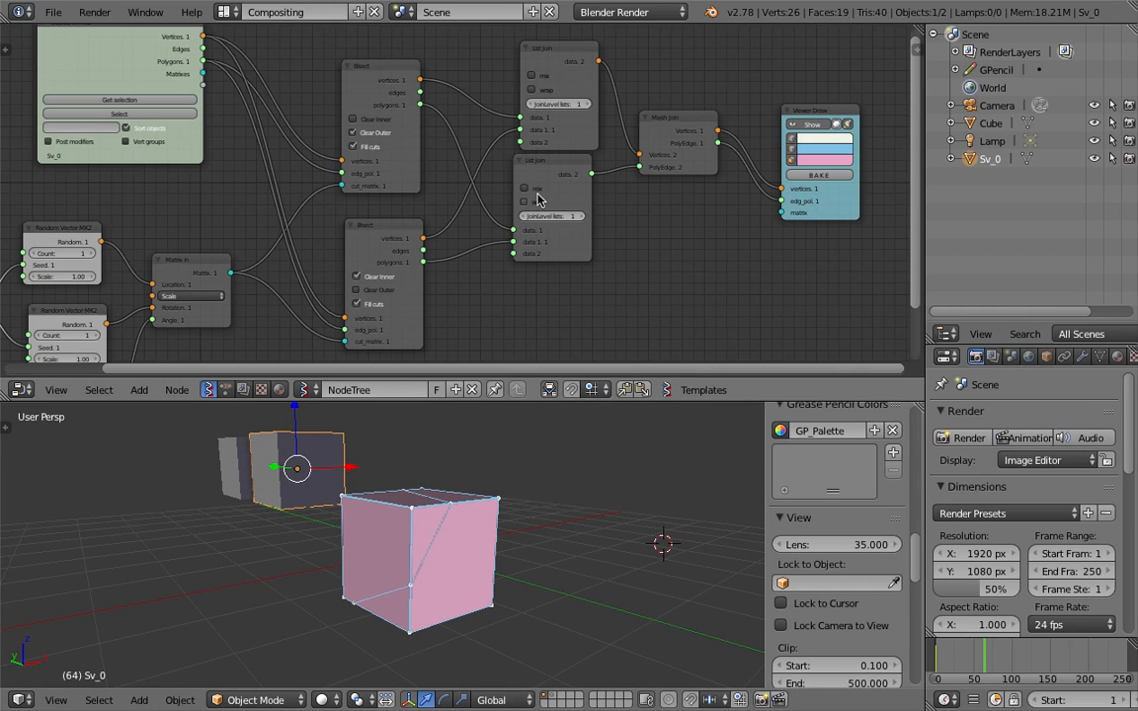
{"action": "left_click", "coordinate": [539, 200]}
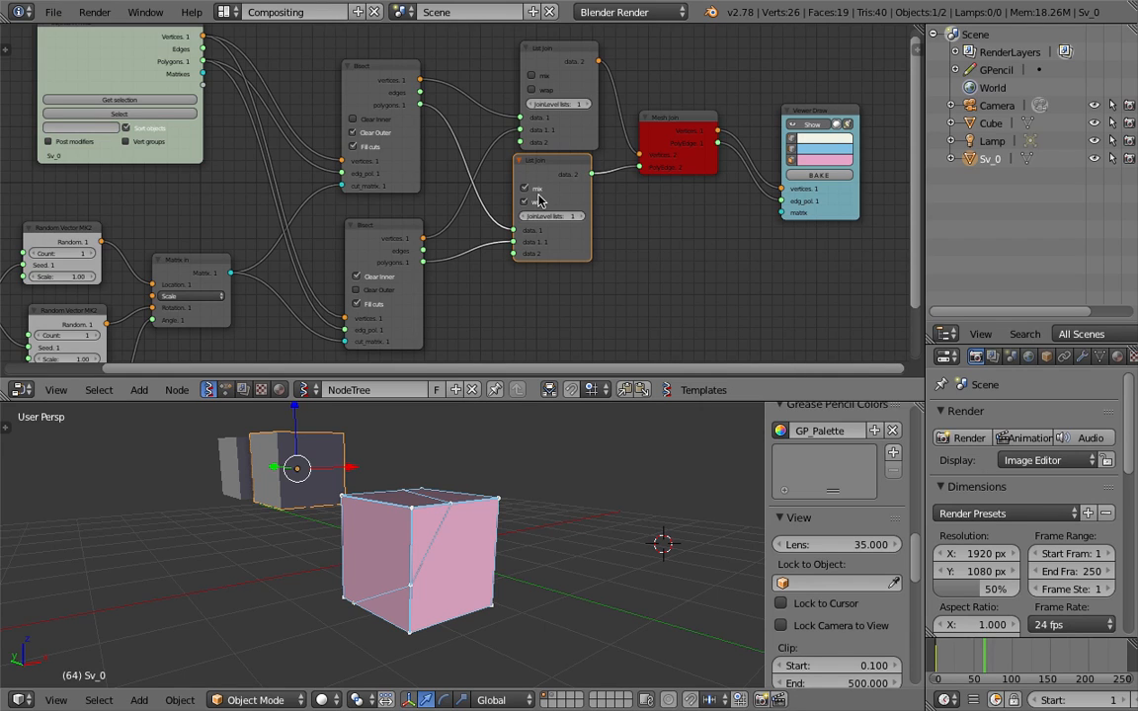
{"action": "left_click", "coordinate": [539, 201]}
Move the Viewer Draw node closer to Mesh Join and toggle its display off and back on
{"action": "left_click", "coordinate": [670, 123]}
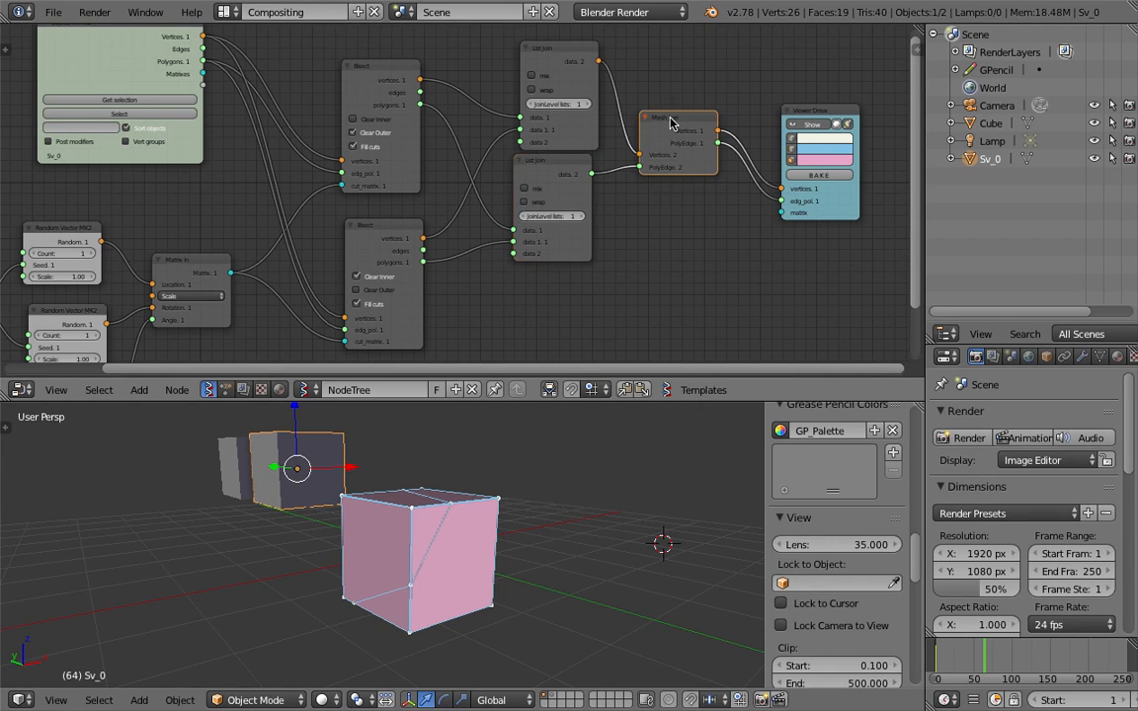
{"action": "left_click_drag", "start_coordinate": [818, 114], "coordinate": [791, 98]}
{"action": "left_click", "coordinate": [787, 111]}
{"action": "left_click", "coordinate": [788, 111]}
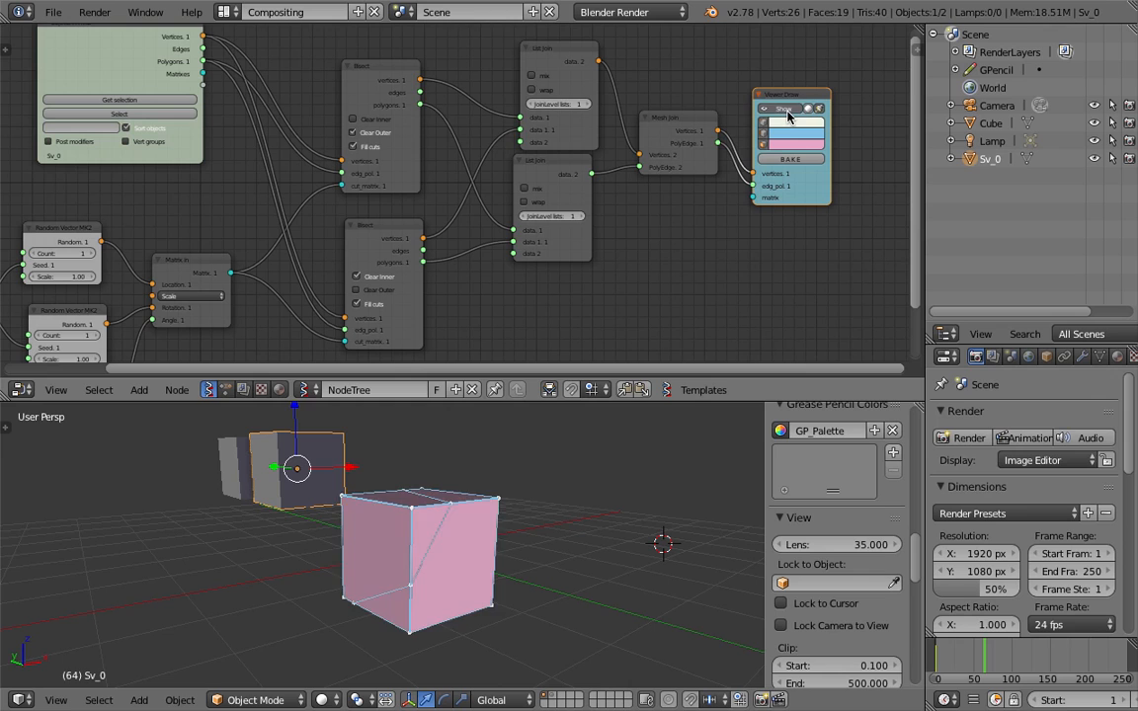
{"action": "left_click", "coordinate": [787, 111]}
{"action": "left_click", "coordinate": [788, 111]}
Switch the viewport back to wireframe shading and reload the selected Sv_0 into the Objects in node
{"action": "mouse_move", "coordinate": [568, 465]}
{"action": "middle_mouse_down"}
{"action": "mouse_move", "coordinate": [514, 516]}
{"action": "mouse_move", "coordinate": [370, 482]}
{"action": "mouse_move", "coordinate": [443, 492]}
{"action": "mouse_move", "coordinate": [432, 515]}
{"action": "mouse_move", "coordinate": [351, 518]}
{"action": "mouse_move", "coordinate": [341, 542]}
{"action": "middle_mouse_up"}
{"action": "key", "text": "z"}
{"action": "left_click", "coordinate": [138, 96]}
{"action": "left_click", "coordinate": [139, 99]}
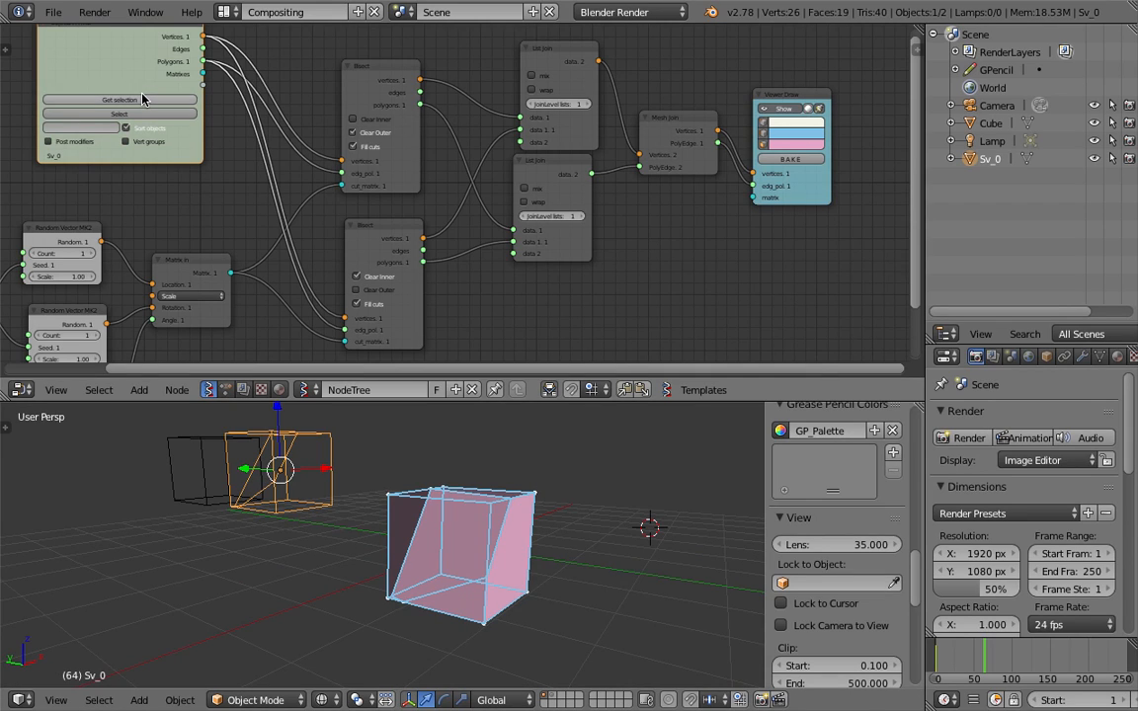
{"action": "left_click", "coordinate": [77, 145]}
Raise the integer node that seeds both Random Vector nodes to 287
{"action": "middle_click_drag", "start_coordinate": [293, 263], "coordinate": [351, 234]}
{"action": "scroll", "coordinate": [326, 241], "scroll_direction": "down", "scroll_amount": 1}
{"action": "middle_click_drag", "start_coordinate": [114, 299], "coordinate": [154, 281]}
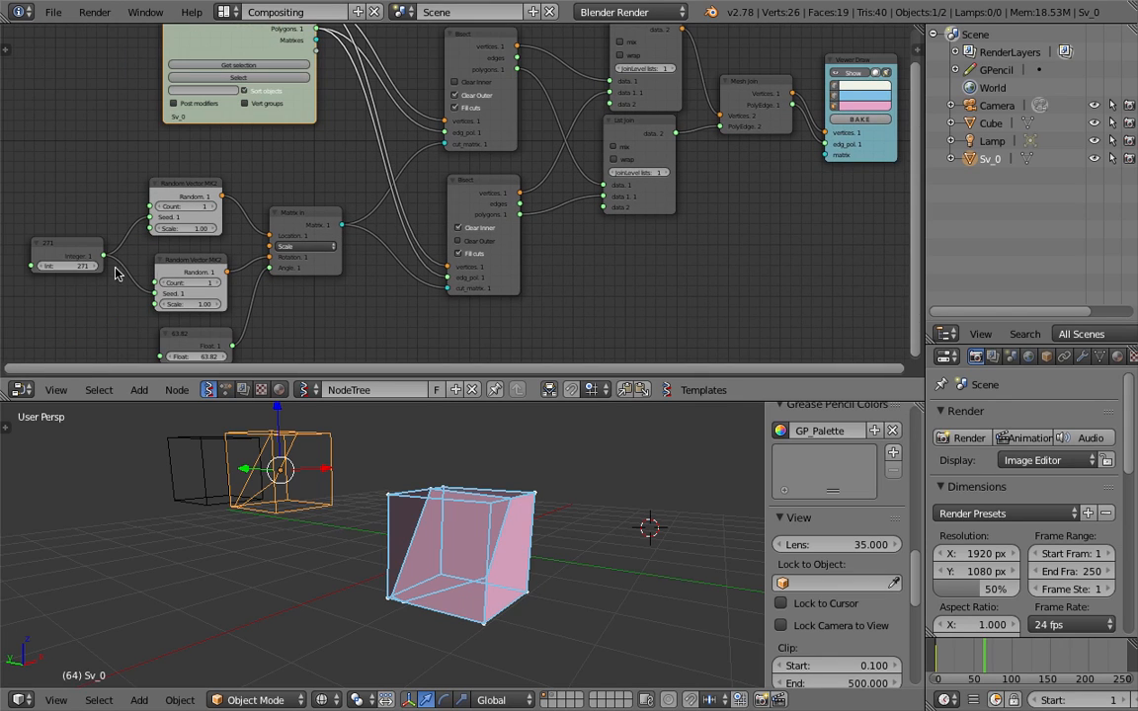
{"action": "left_click_drag", "start_coordinate": [78, 268], "coordinate": [116, 268]}
Add a Frame info node beside the integer node and link its Current Frame output to the location Random Vector's Seed
{"action": "middle_click_drag", "start_coordinate": [123, 212], "coordinate": [340, 192]}
{"action": "scroll", "coordinate": [150, 216], "scroll_direction": "up", "scroll_amount": 4}
{"action": "key", "text": "shift+a"}
{"action": "left_click", "coordinate": [147, 216]}
{"action": "type", "text": "fra"}
{"action": "key", "text": "Down"}
{"action": "key", "text": "Return"}
{"action": "left_click", "coordinate": [131, 217]}
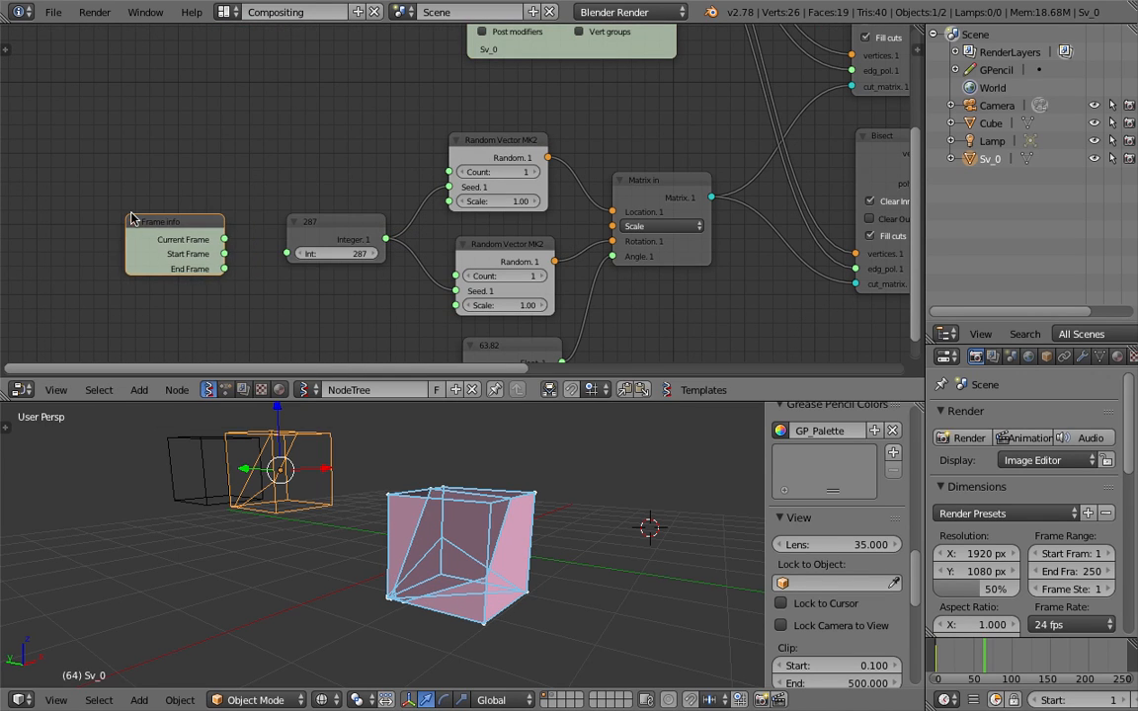
{"action": "left_click_drag", "start_coordinate": [227, 238], "coordinate": [235, 245]}
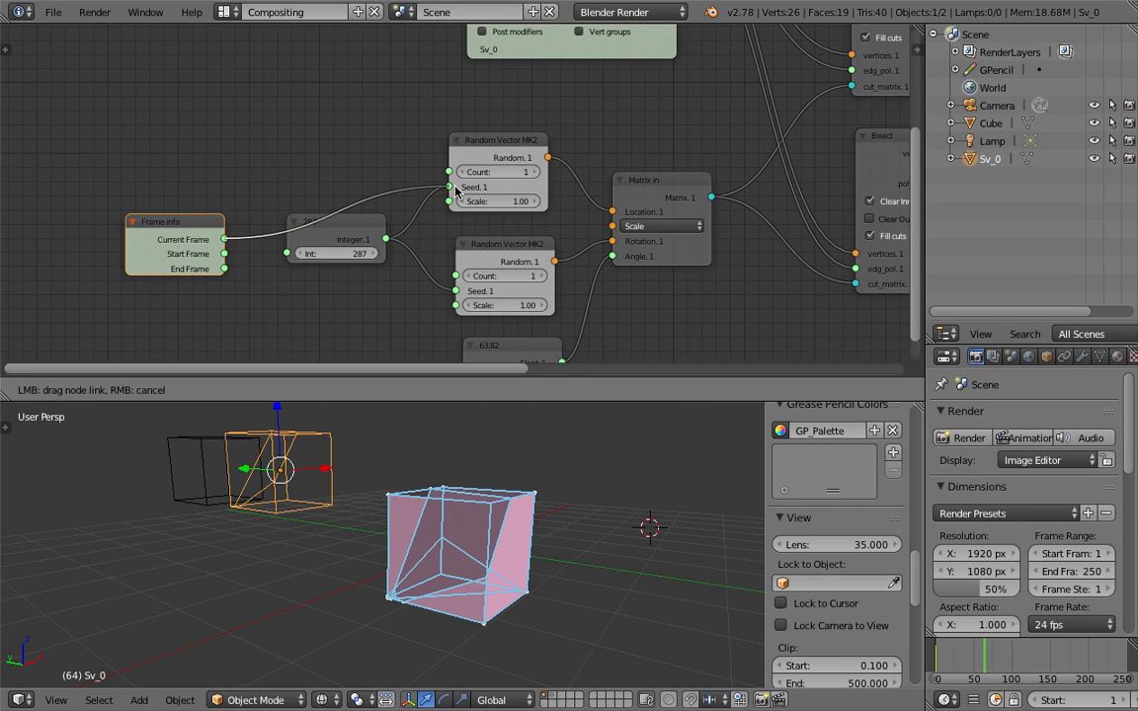
Connect the Frame Info node's Current Frame output to the seeds of both Random Vector nodes and delete the Integer node
{"action": "left_click_drag", "start_coordinate": [456, 190], "coordinate": [451, 187]}
{"action": "left_click_drag", "start_coordinate": [225, 239], "coordinate": [454, 290]}
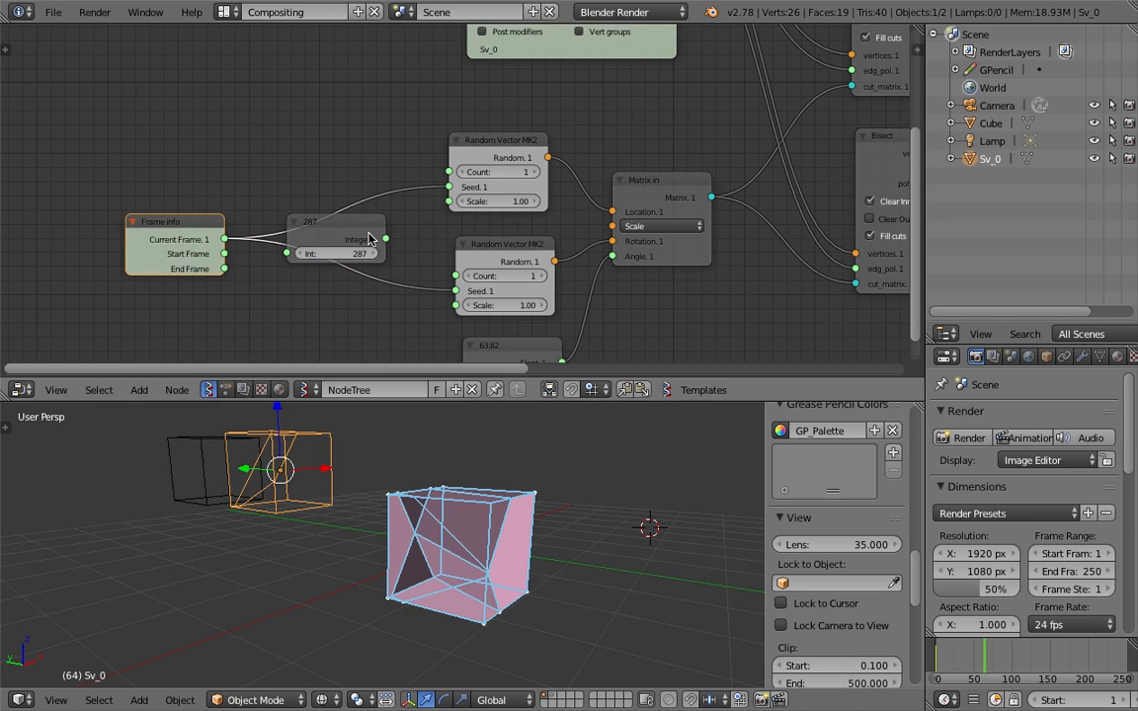
{"action": "left_click", "coordinate": [376, 237]}
{"action": "key", "text": "x"}
Place the Frame Info node close to the Random Vector nodes, rewire Current Frame to the upper node's seed, and save the file
{"action": "left_click_drag", "start_coordinate": [170, 241], "coordinate": [334, 238]}
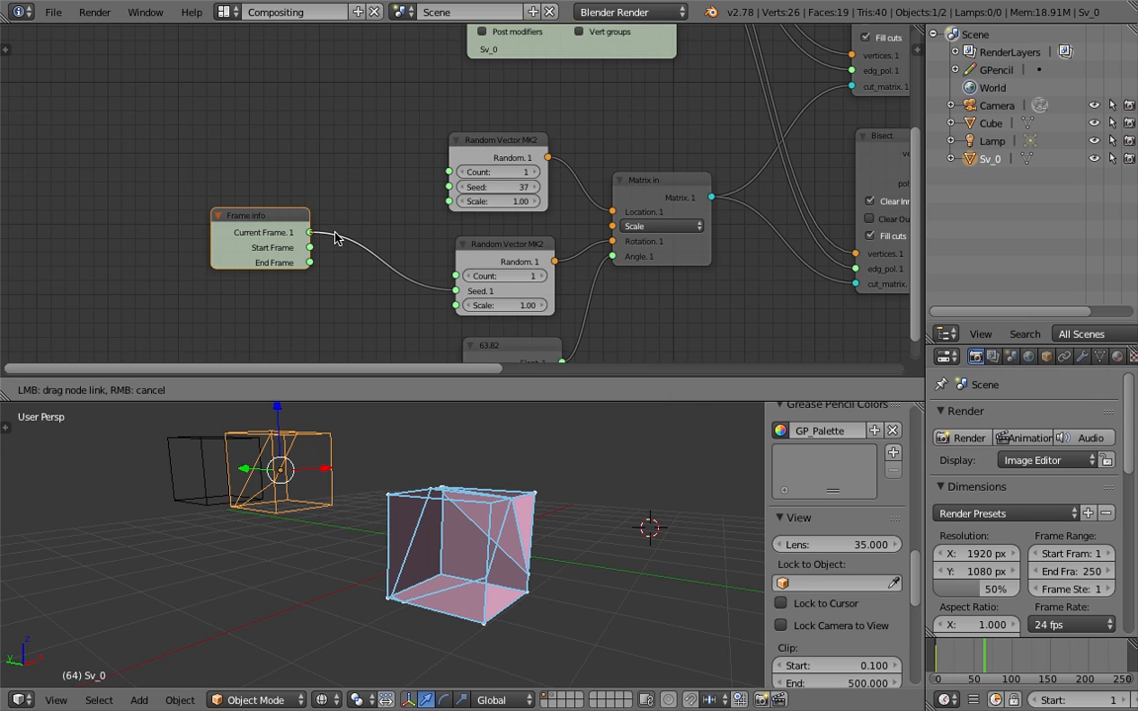
{"action": "left_click_drag", "start_coordinate": [453, 175], "coordinate": [449, 173]}
{"action": "left_click_drag", "start_coordinate": [285, 226], "coordinate": [317, 224]}
{"action": "middle_click_drag", "start_coordinate": [373, 233], "coordinate": [364, 221]}
{"action": "middle_click_drag", "start_coordinate": [499, 527], "coordinate": [435, 512]}
{"action": "mouse_move", "coordinate": [385, 149]}
{"action": "left_mouse_down", "text": "ctrl"}
{"action": "mouse_move", "coordinate": [386, 226]}
{"action": "mouse_move", "coordinate": [441, 175]}
{"action": "left_mouse_up", "text": "ctrl"}
{"action": "left_click_drag", "start_coordinate": [287, 200], "coordinate": [314, 198]}
{"action": "key", "text": "ctrl+s"}
Step the animation back to frame 62
{"action": "middle_click_drag", "start_coordinate": [483, 524], "coordinate": [464, 484]}
{"action": "left_click", "coordinate": [587, 535]}
{"action": "key", "text": "Left"}
{"action": "key", "text": "Left"}
Bake the sliced cube shown by the Viewer Draw node into a mesh object
{"action": "scroll", "coordinate": [635, 122], "scroll_direction": "down", "scroll_amount": 4}
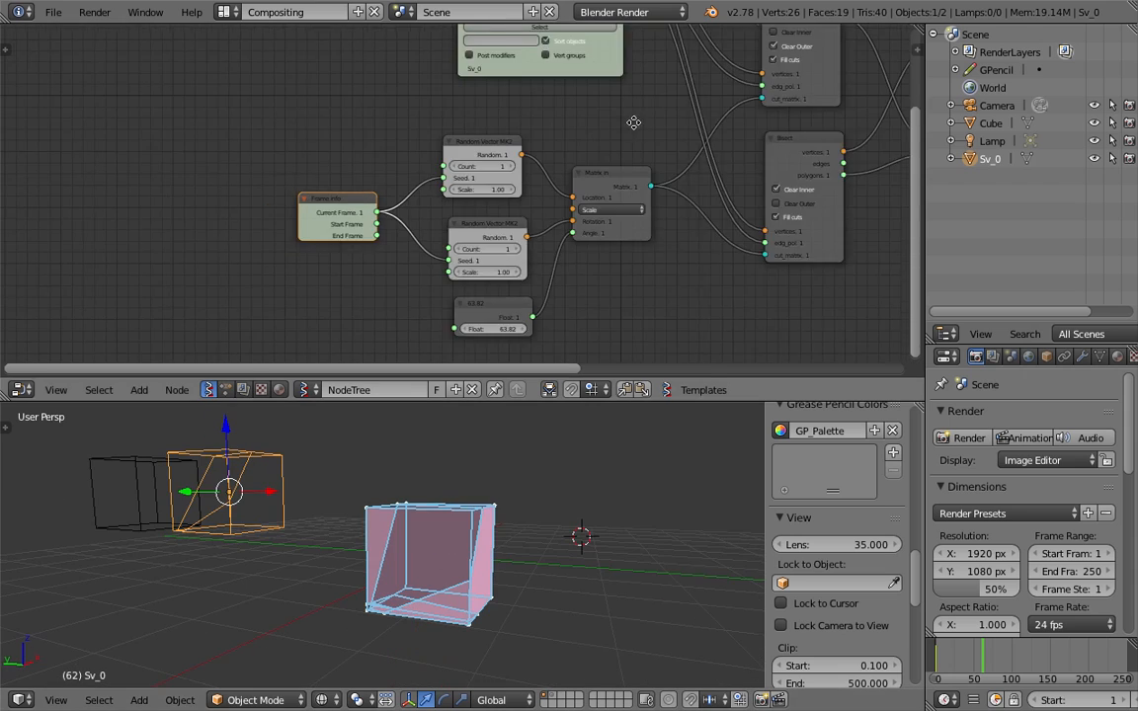
{"action": "middle_click_drag", "start_coordinate": [635, 122], "coordinate": [424, 164]}
{"action": "scroll", "coordinate": [870, 133], "scroll_direction": "down", "scroll_amount": 3}
{"action": "middle_click_drag", "start_coordinate": [880, 160], "coordinate": [674, 173]}
{"action": "left_click", "coordinate": [728, 136]}
Shift the Sv_0 cube aside and place the newly baked cube next to it in the row
{"action": "middle_click_drag", "start_coordinate": [513, 494], "coordinate": [561, 519]}
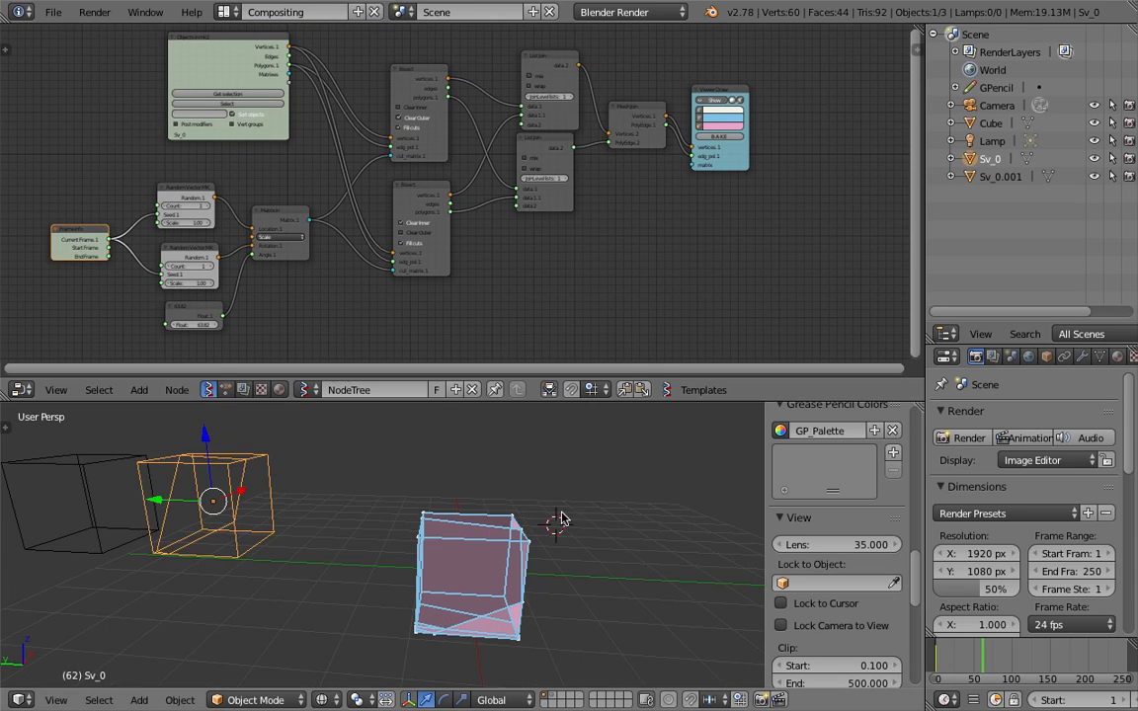
{"action": "key", "text": "g"}
{"action": "left_click", "coordinate": [459, 568]}
{"action": "right_click", "coordinate": [468, 566]}
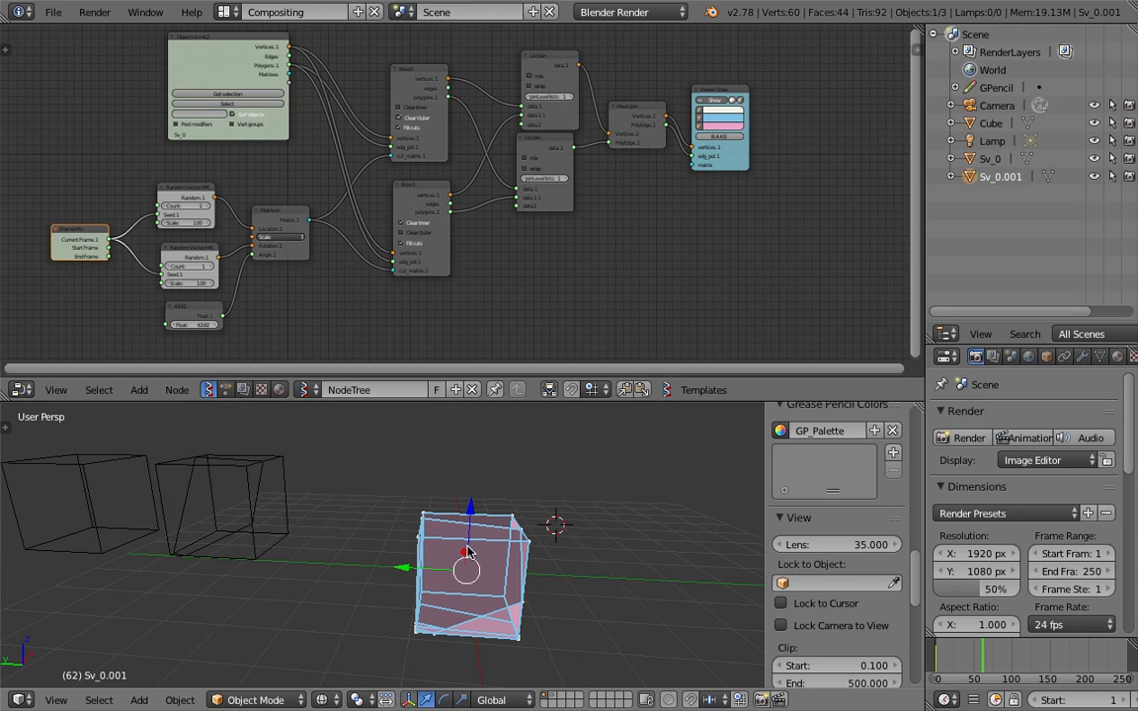
{"action": "key", "text": "g"}
{"action": "left_click", "coordinate": [331, 494]}
{"action": "middle_click_drag", "start_coordinate": [331, 495], "coordinate": [281, 516]}
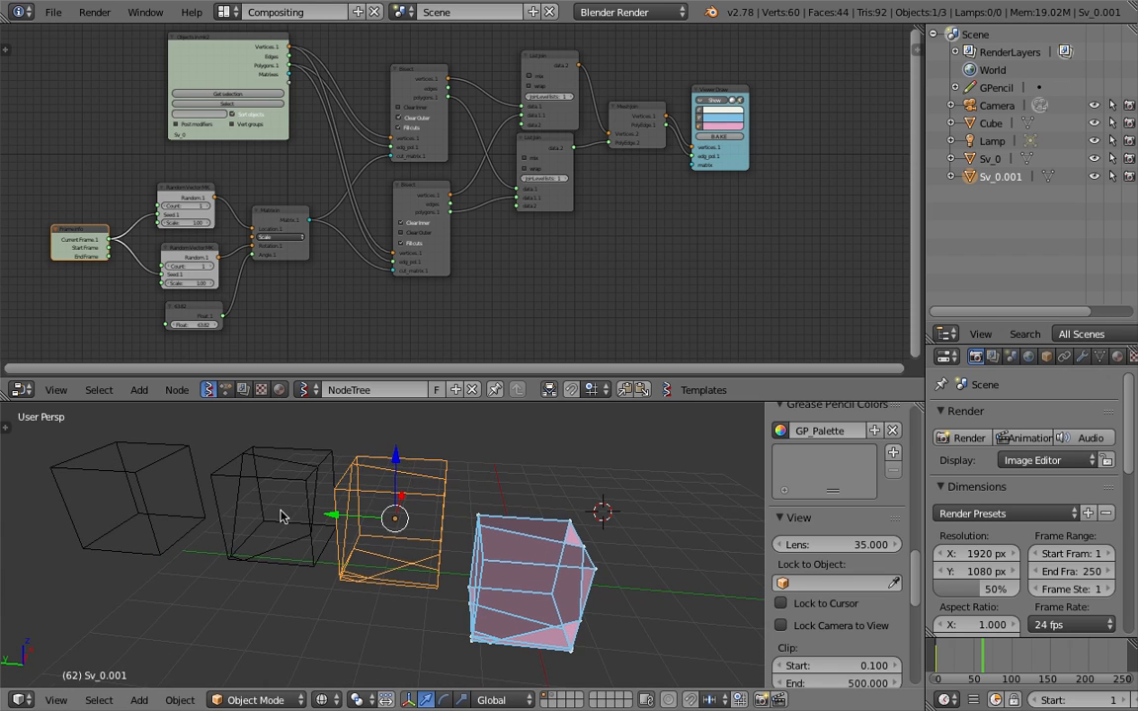
Select the baked cube Sv_0.001 and load it as the source of the Objects In node
{"action": "right_click", "coordinate": [140, 473]}
{"action": "right_click", "coordinate": [297, 456]}
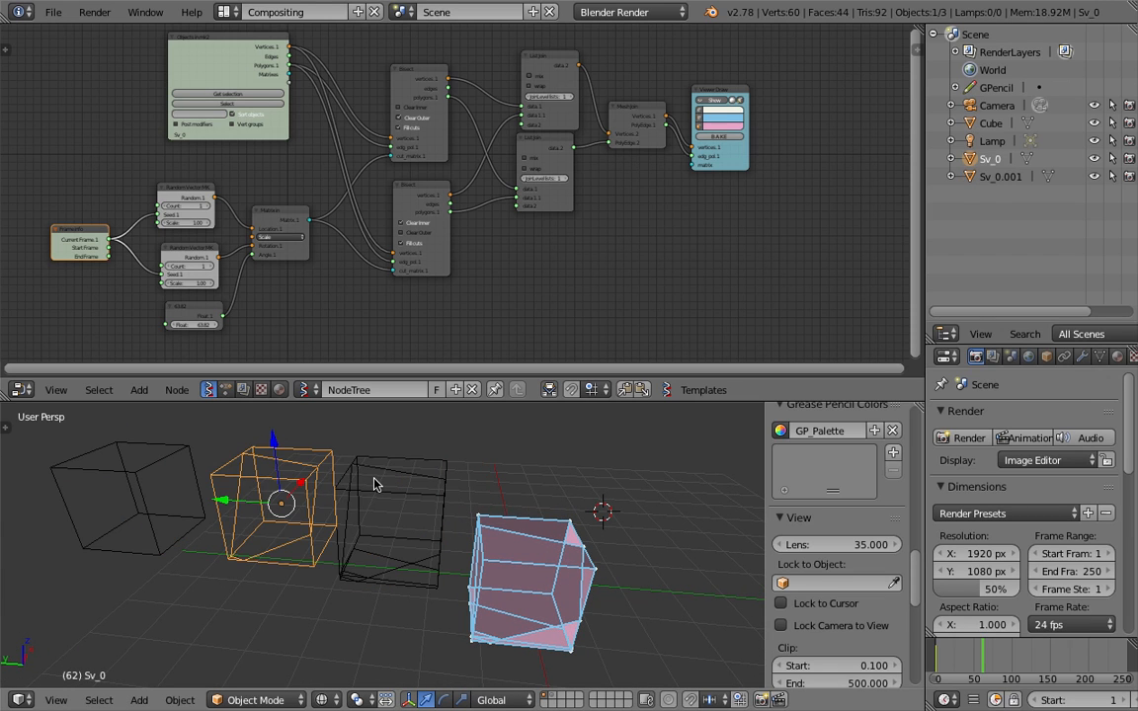
{"action": "right_click", "coordinate": [373, 484]}
{"action": "middle_click_drag", "start_coordinate": [289, 485], "coordinate": [277, 486]}
{"action": "middle_click_drag", "start_coordinate": [403, 514], "coordinate": [334, 450]}
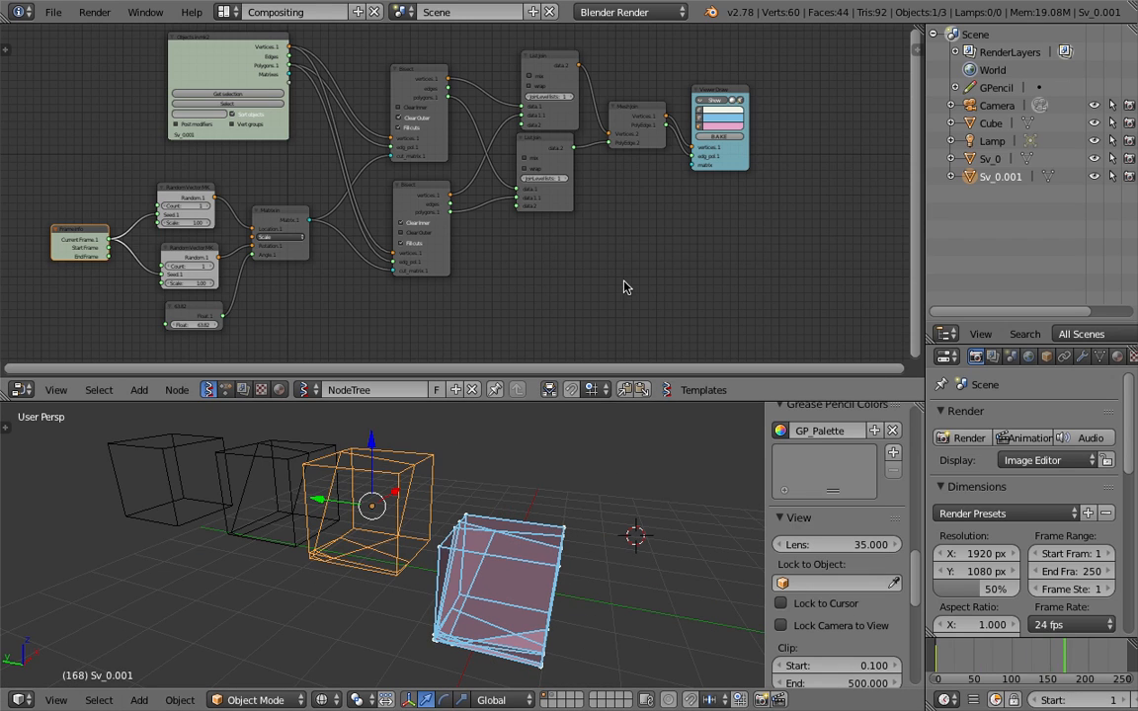
Bake the result sliced from Sv_0.001 and move the new cube above the node preview
{"action": "left_click", "coordinate": [719, 138]}
{"action": "key", "text": "g"}
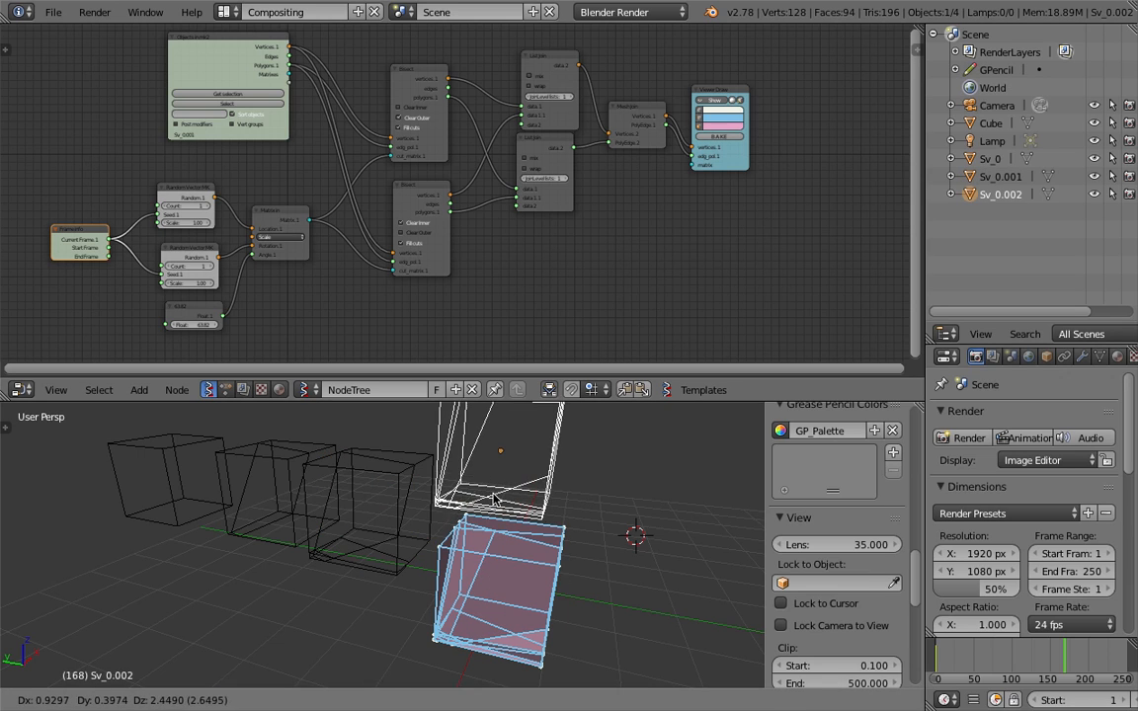
{"action": "left_click", "coordinate": [512, 521]}
{"action": "middle_click_drag", "start_coordinate": [513, 521], "coordinate": [508, 526]}
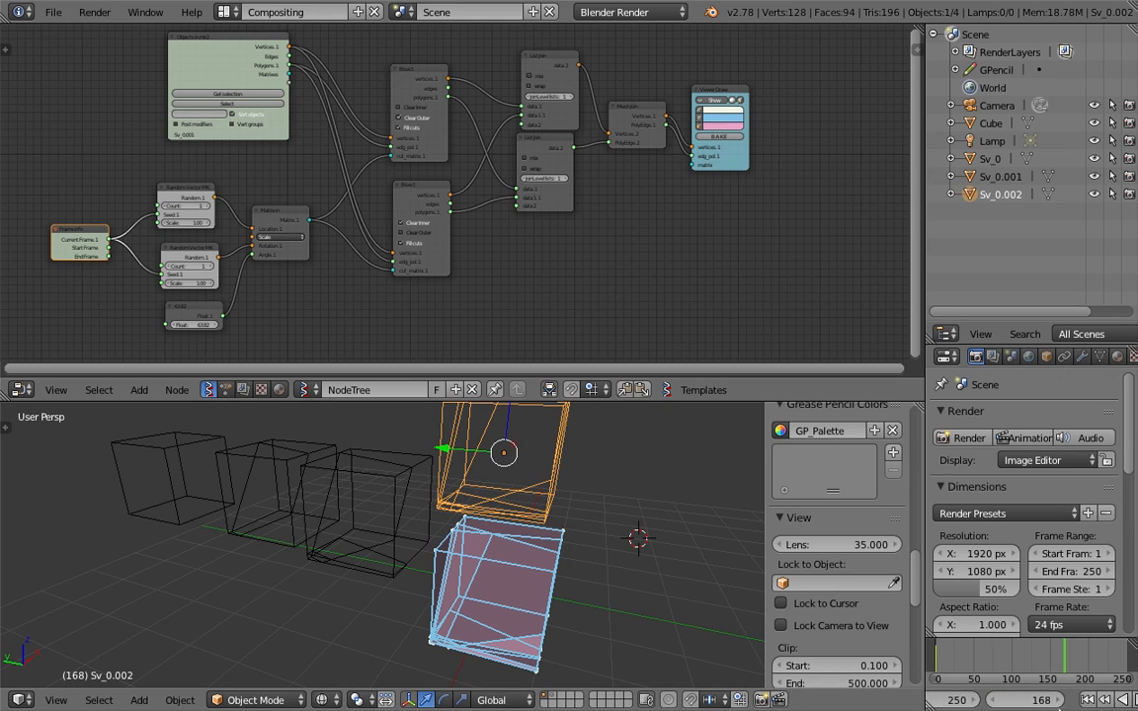
Play the animation with Sv_0.002 as the source, bake another sliced cube, and spread the last two cubes along the row
{"action": "left_click", "coordinate": [1090, 703]}
{"action": "mouse_move", "coordinate": [542, 526]}
{"action": "middle_mouse_down"}
{"action": "mouse_move", "coordinate": [523, 520]}
{"action": "mouse_move", "coordinate": [548, 508]}
{"action": "middle_mouse_up"}
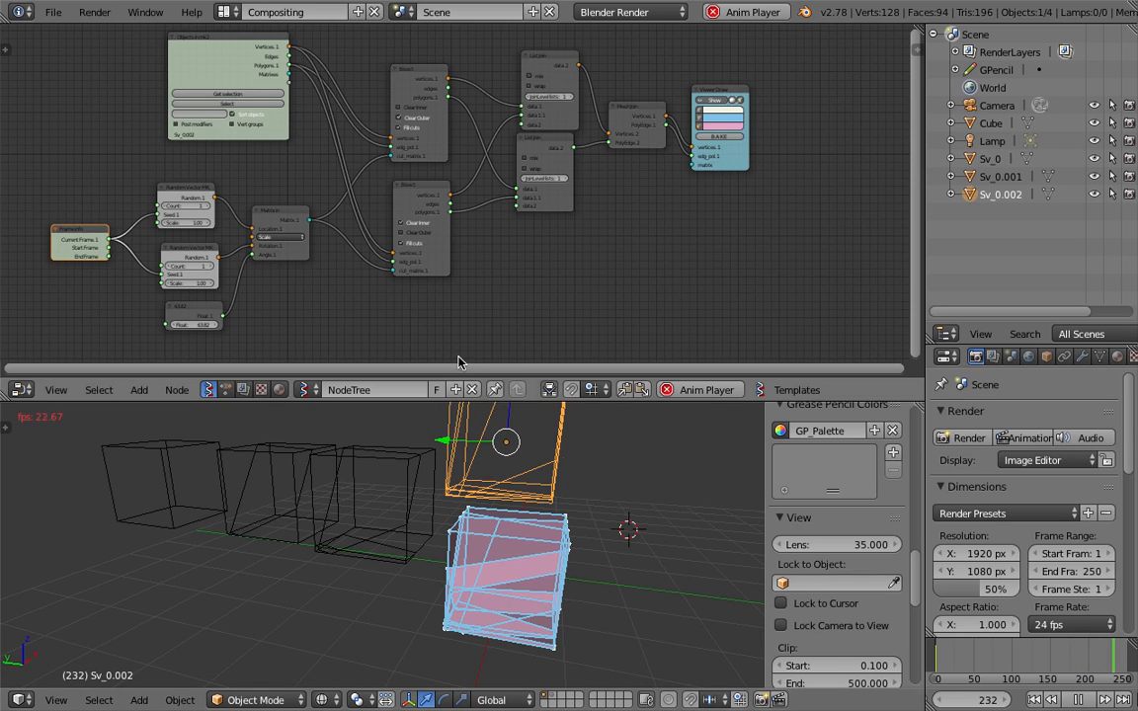
{"action": "left_click", "coordinate": [733, 135]}
{"action": "key", "text": "g"}
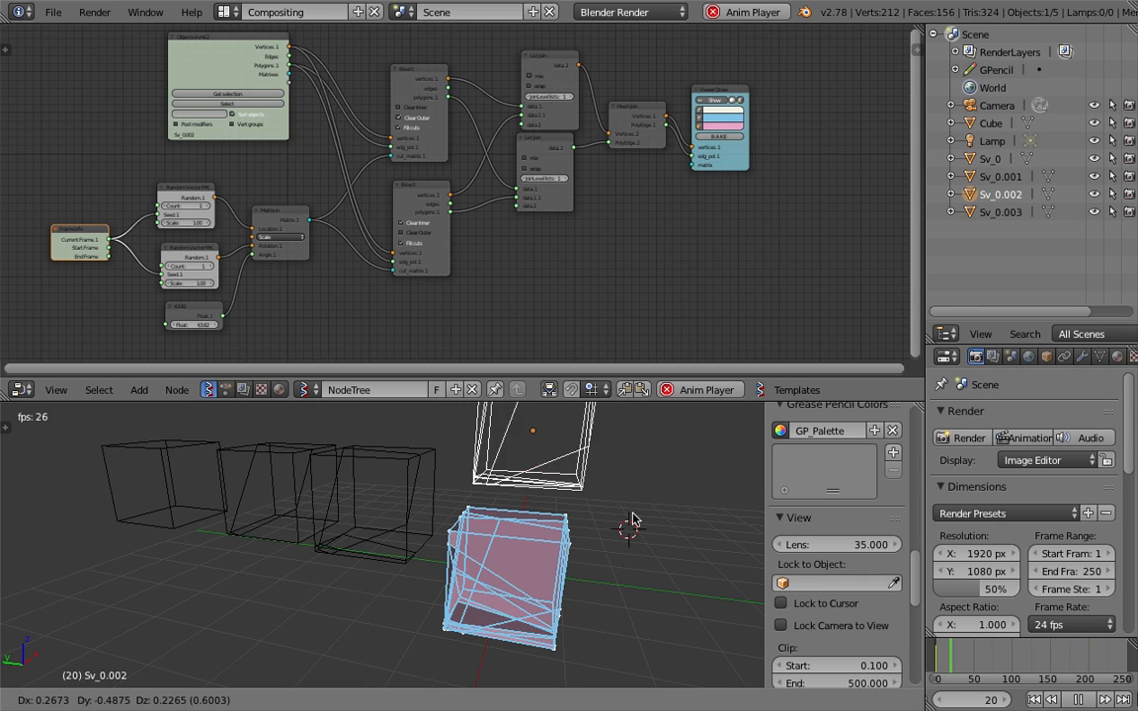
{"action": "left_click", "coordinate": [502, 559]}
{"action": "key", "text": "g"}
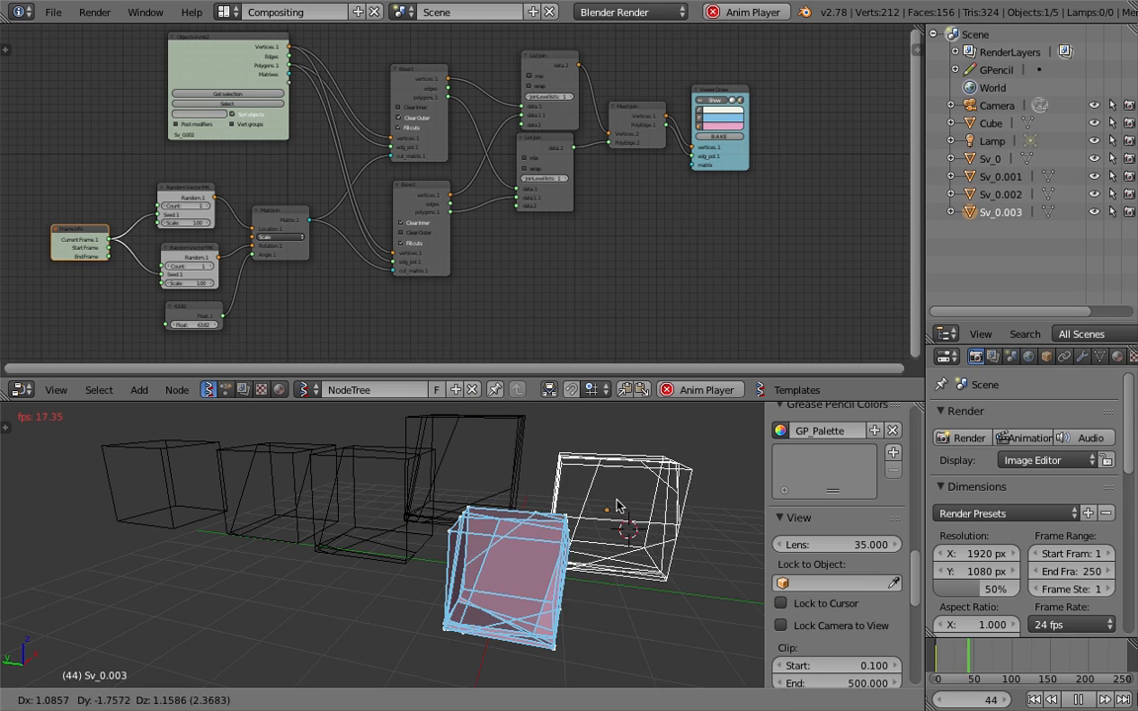
{"action": "left_click", "coordinate": [581, 500]}
{"action": "scroll", "coordinate": [581, 500], "scroll_direction": "down", "scroll_amount": 3}
{"action": "middle_click_drag", "start_coordinate": [581, 500], "coordinate": [515, 501], "text": "shift"}
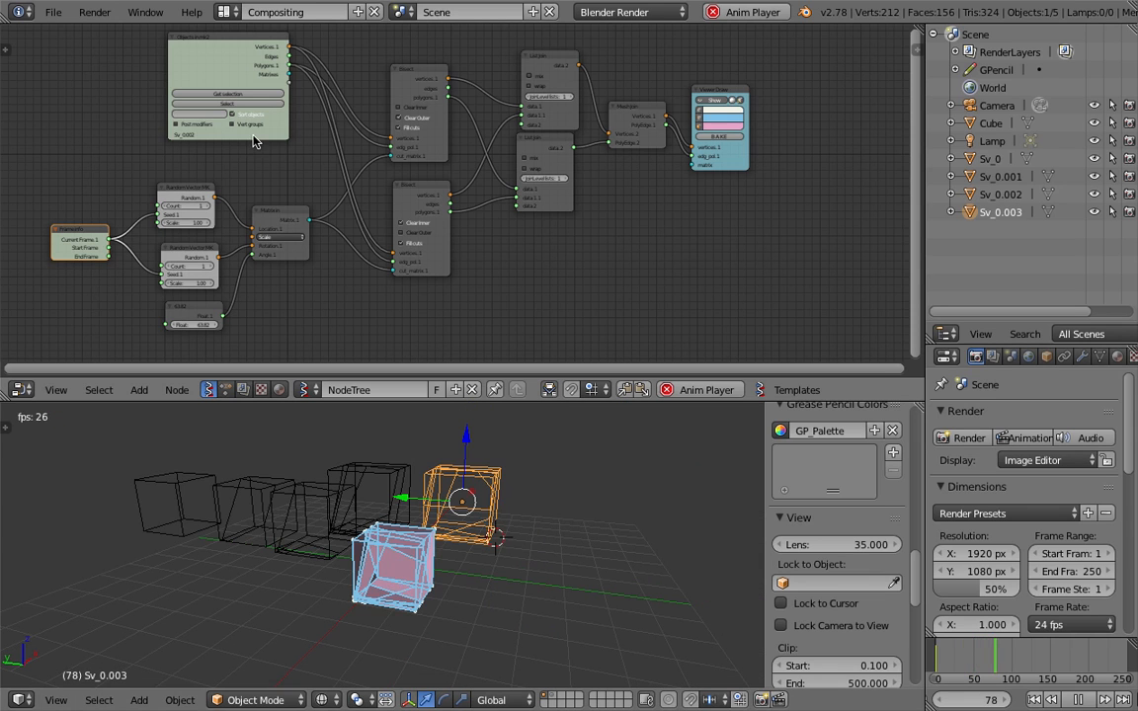
Load Sv_0.003 into the Objects In node, bake the further sliced result, and place it at the end of the row
{"action": "left_click", "coordinate": [250, 96]}
{"action": "left_click", "coordinate": [733, 137]}
{"action": "right_click", "coordinate": [422, 564]}
{"action": "key", "text": "g"}
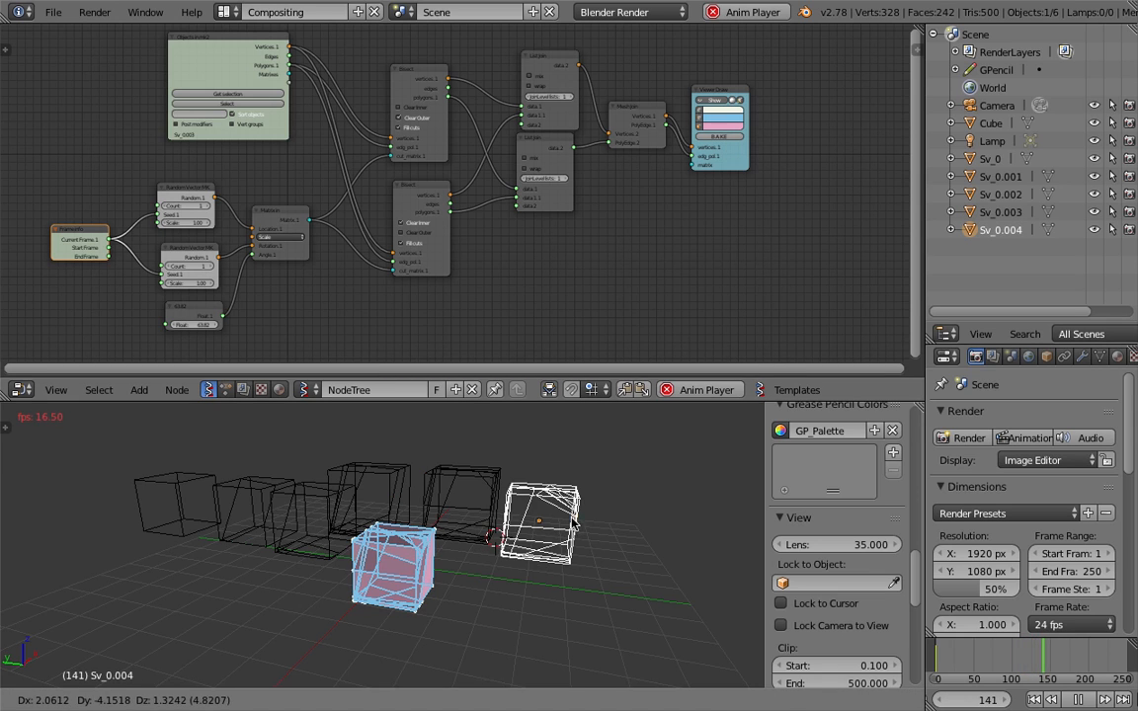
{"action": "left_click", "coordinate": [567, 516]}
Stop the animation playback and switch the 3D view to solid shading
{"action": "left_click", "coordinate": [1079, 701]}
{"action": "key", "text": "z"}
{"action": "key", "text": "z"}
{"action": "key", "text": "z"}
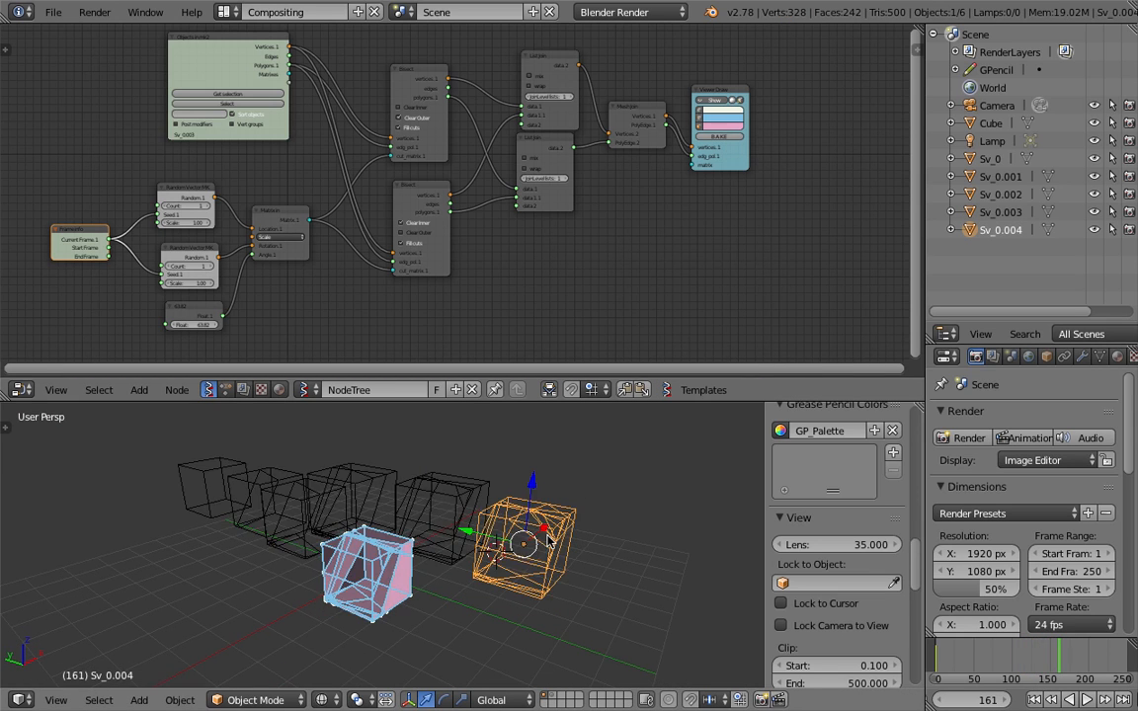
{"action": "middle_click_drag", "start_coordinate": [419, 521], "coordinate": [302, 525]}
Select all six cubes, enlarge the 3D view, and move the cubes away from the node preview
{"action": "right_click", "coordinate": [188, 502]}
{"action": "right_click", "coordinate": [252, 517], "text": "shift"}
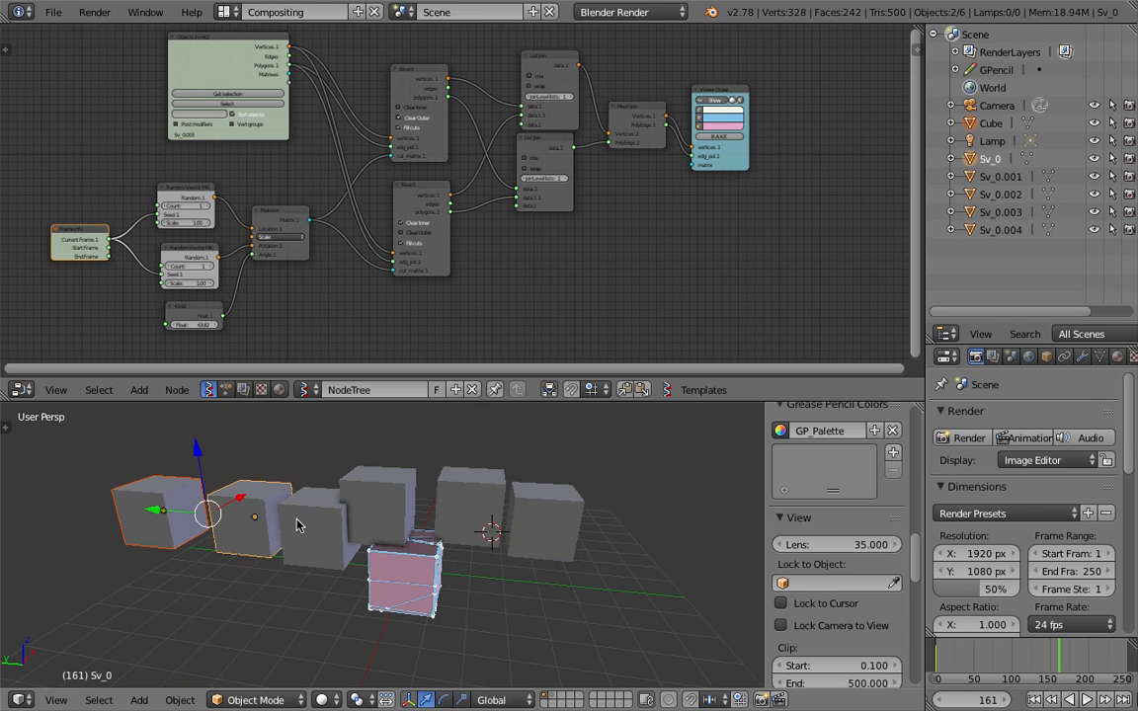
{"action": "scroll", "coordinate": [528, 509], "scroll_direction": "down", "scroll_amount": 3}
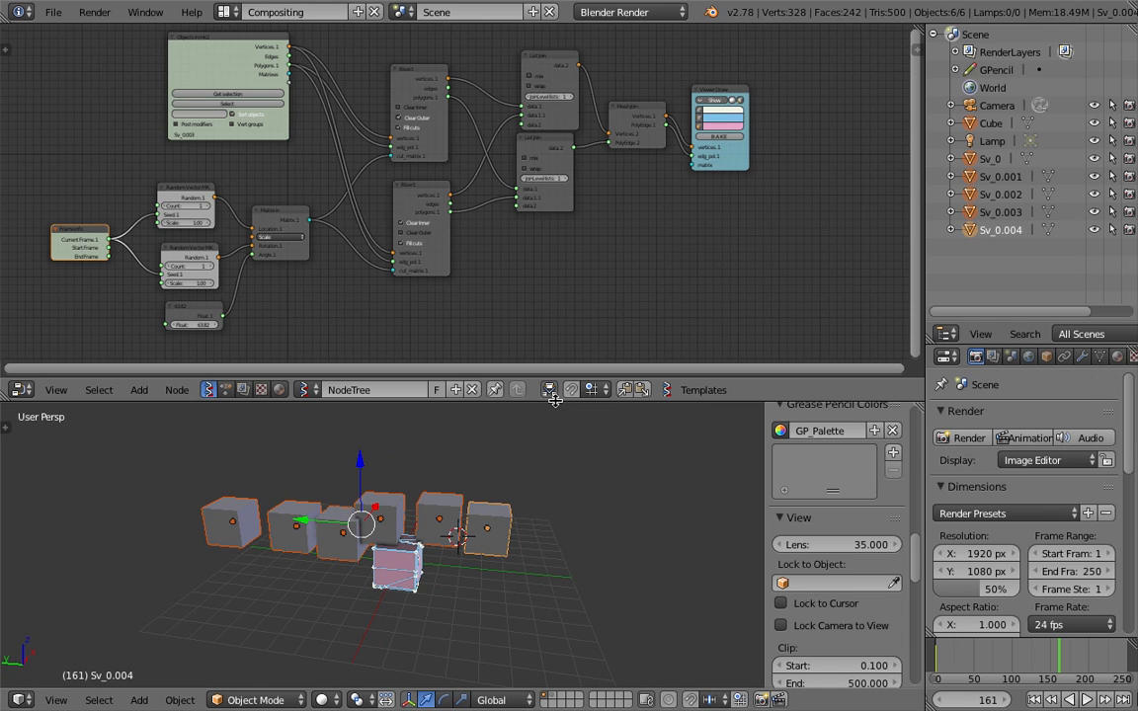
{"action": "left_click_drag", "start_coordinate": [500, 400], "coordinate": [504, 319]}
{"action": "key", "text": "g"}
{"action": "left_click", "coordinate": [530, 436]}
{"action": "scroll", "coordinate": [427, 435], "scroll_direction": "up", "scroll_amount": 2}
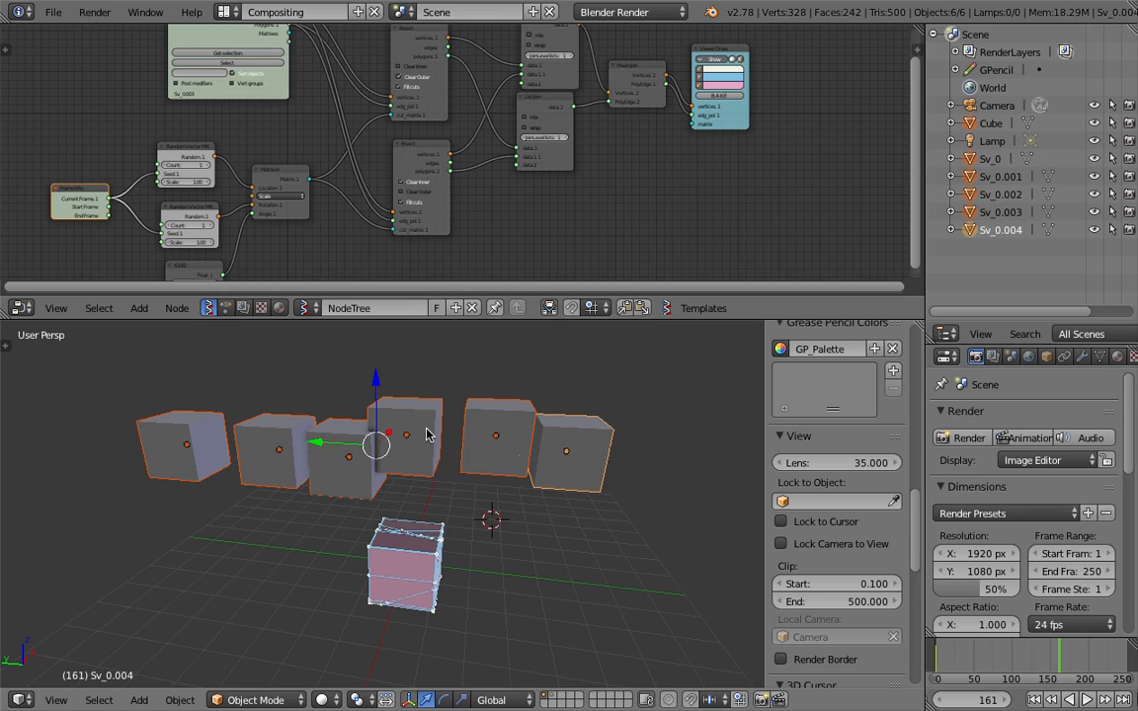
Move the last three cubes of the row sideways to leave gaps between them
{"action": "right_click", "coordinate": [428, 435]}
{"action": "key", "text": "g"}
{"action": "left_click", "coordinate": [465, 445]}
{"action": "right_click_drag", "start_coordinate": [489, 430], "coordinate": [520, 447]}
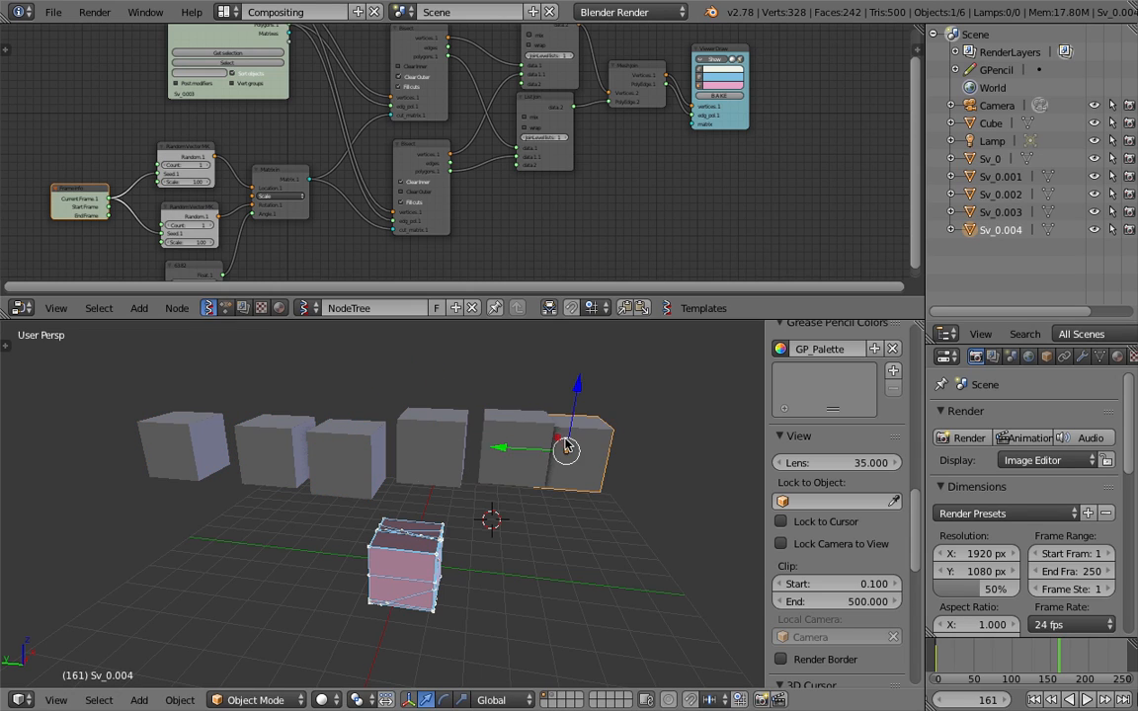
{"action": "key", "text": "g"}
{"action": "left_click", "coordinate": [619, 457]}
Switch the 3D view to wireframe shading to expose the cuts inside the cubes
{"action": "right_click", "coordinate": [277, 452]}
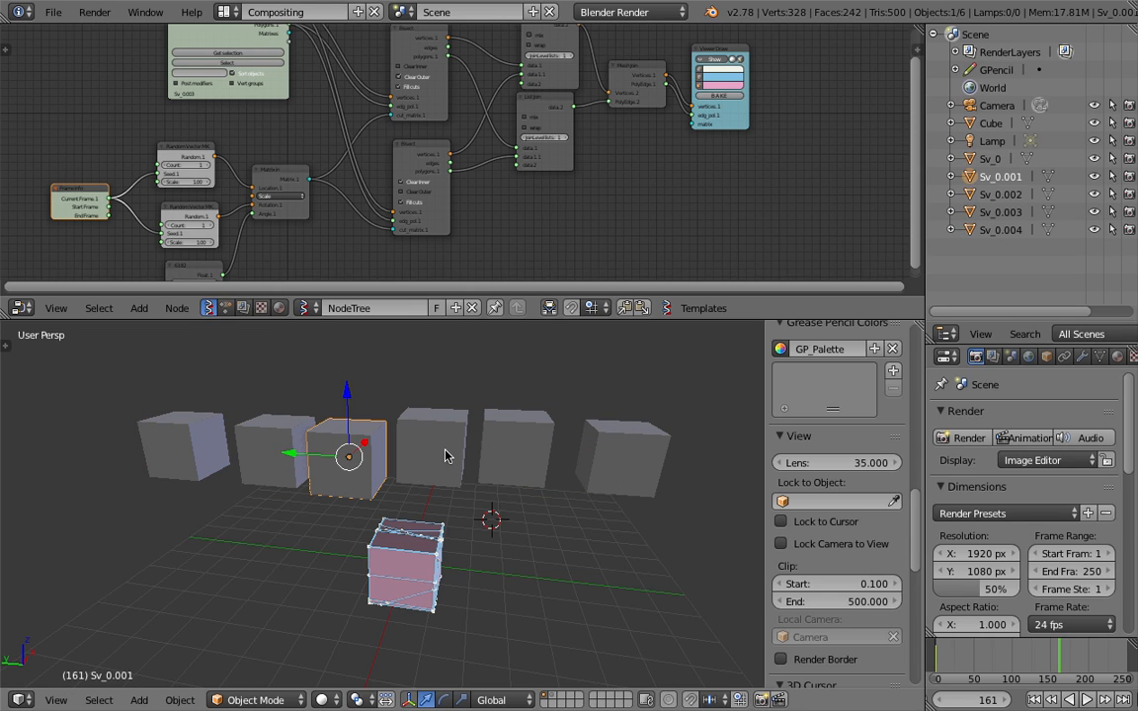
{"action": "right_click", "coordinate": [618, 457]}
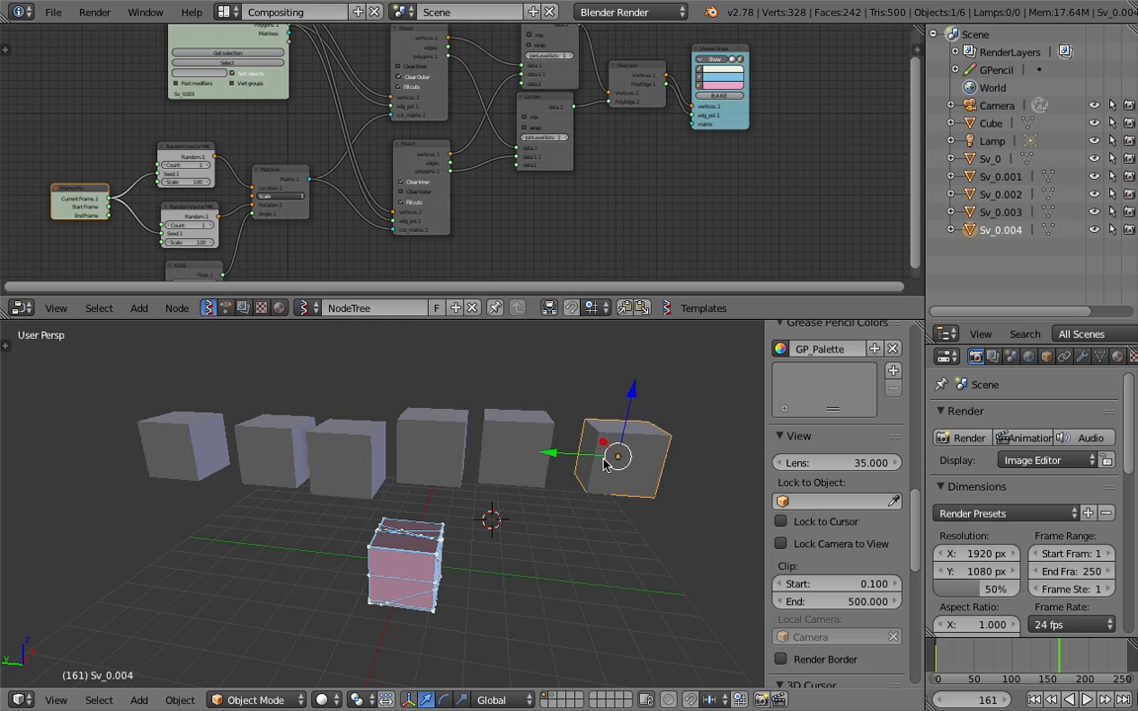
{"action": "middle_click_drag", "start_coordinate": [610, 457], "coordinate": [564, 455], "text": "shift"}
{"action": "key", "text": "z"}
{"action": "key", "text": "z"}
{"action": "key", "text": "z"}
{"action": "middle_click_drag", "start_coordinate": [452, 419], "coordinate": [539, 407], "text": "shift"}
{"action": "scroll", "coordinate": [442, 419], "scroll_direction": "up", "scroll_amount": 2}
Separate the five sliced cubes into loose pieces, leaving out the uncut original cube
{"action": "right_click", "coordinate": [335, 411]}
{"action": "middle_click_drag", "start_coordinate": [326, 411], "coordinate": [333, 410]}
{"action": "right_click", "coordinate": [303, 409]}
{"action": "scroll", "coordinate": [364, 437], "scroll_direction": "down", "scroll_amount": 3}
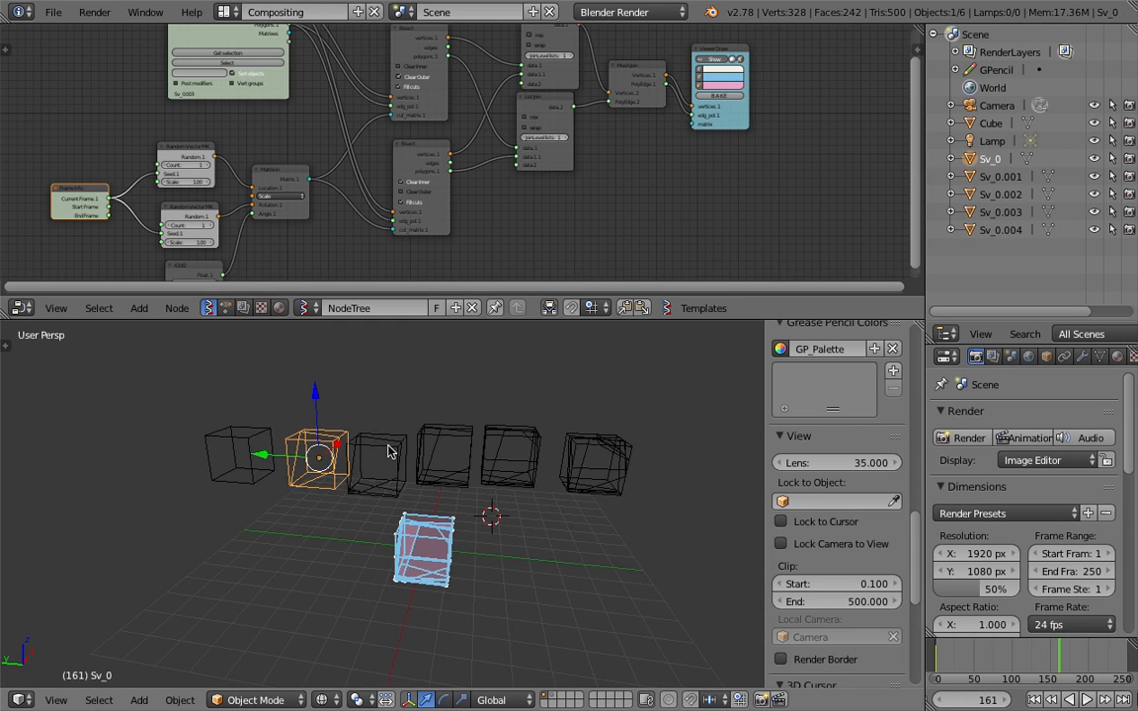
{"action": "right_click", "coordinate": [388, 452], "text": "shift"}
{"action": "right_click", "coordinate": [445, 455], "text": "shift"}
{"action": "right_click", "coordinate": [510, 454], "text": "shift"}
{"action": "right_click", "coordinate": [591, 458], "text": "shift"}
{"action": "key", "text": "space"}
{"action": "type", "text": "sepa"}
{"action": "key", "text": "Return"}
{"action": "left_click", "coordinate": [565, 442]}
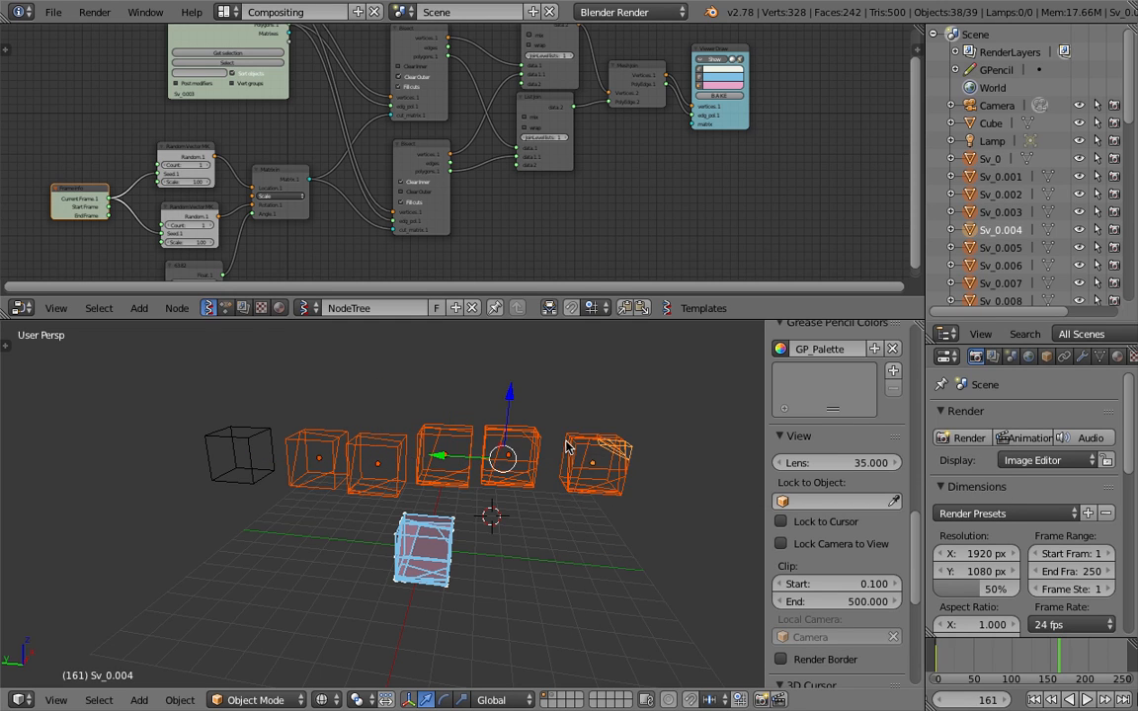
Reduce the selection to one piece of the last cube and show the 3D view in solid shading
{"action": "mouse_move", "coordinate": [596, 447]}
{"action": "middle_mouse_down"}
{"action": "mouse_move", "coordinate": [523, 425]}
{"action": "mouse_move", "coordinate": [555, 485]}
{"action": "middle_mouse_up"}
{"action": "right_click", "coordinate": [554, 449]}
{"action": "key", "text": "z"}
{"action": "scroll", "coordinate": [554, 490], "scroll_direction": "up", "scroll_amount": 3}
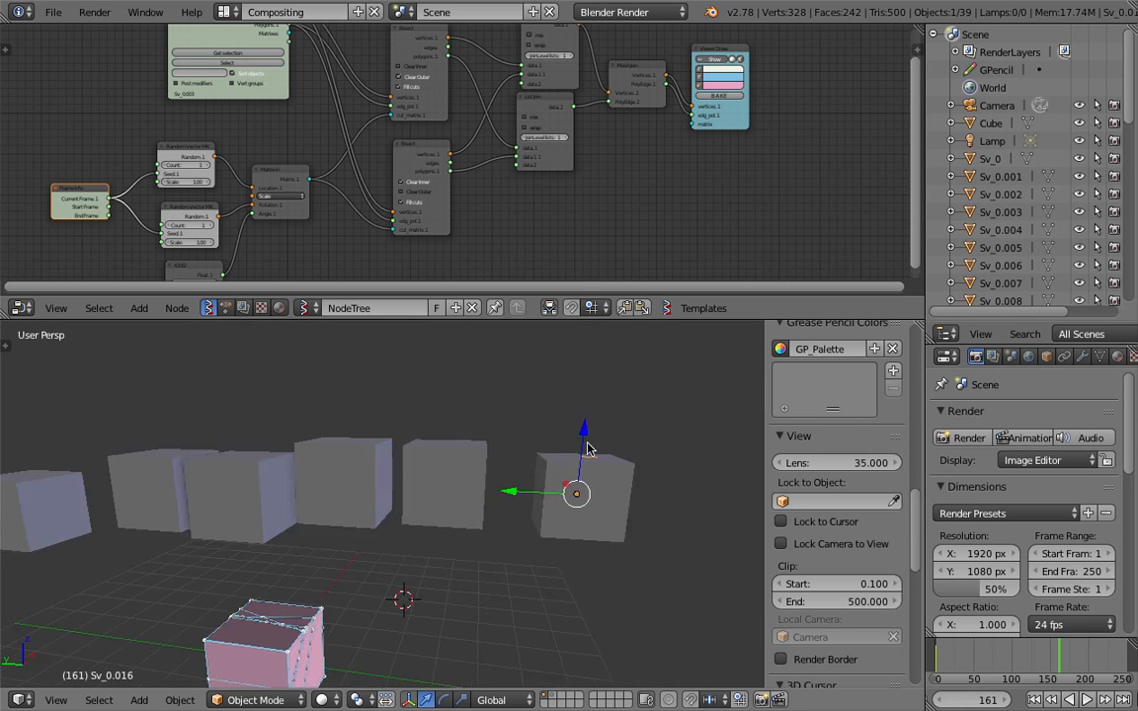
Pull pieces of the second-to-last cube in the row apart from each other
{"action": "right_click", "coordinate": [443, 449]}
{"action": "key", "text": "g"}
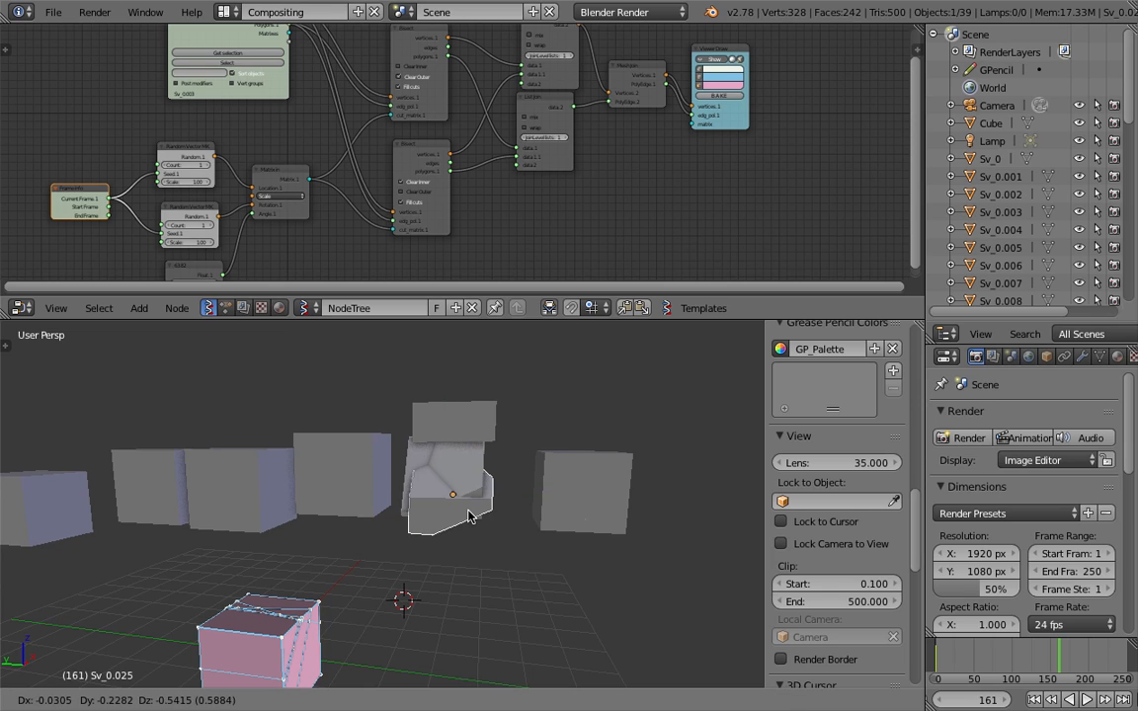
{"action": "left_click", "coordinate": [445, 584]}
{"action": "right_click", "coordinate": [472, 484]}
{"action": "key", "text": "g"}
{"action": "left_click", "coordinate": [514, 548]}
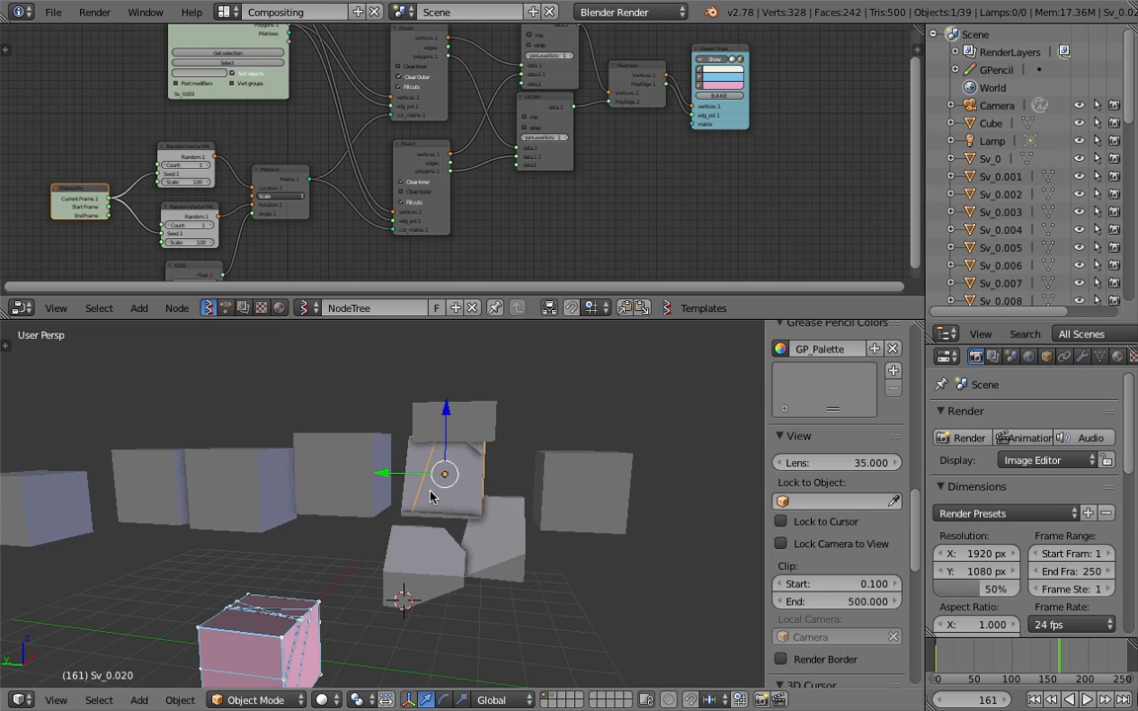
Pull the pieces of the last cube in the row apart from each other
{"action": "right_click", "coordinate": [574, 470]}
{"action": "key", "text": "g"}
{"action": "left_click", "coordinate": [599, 491]}
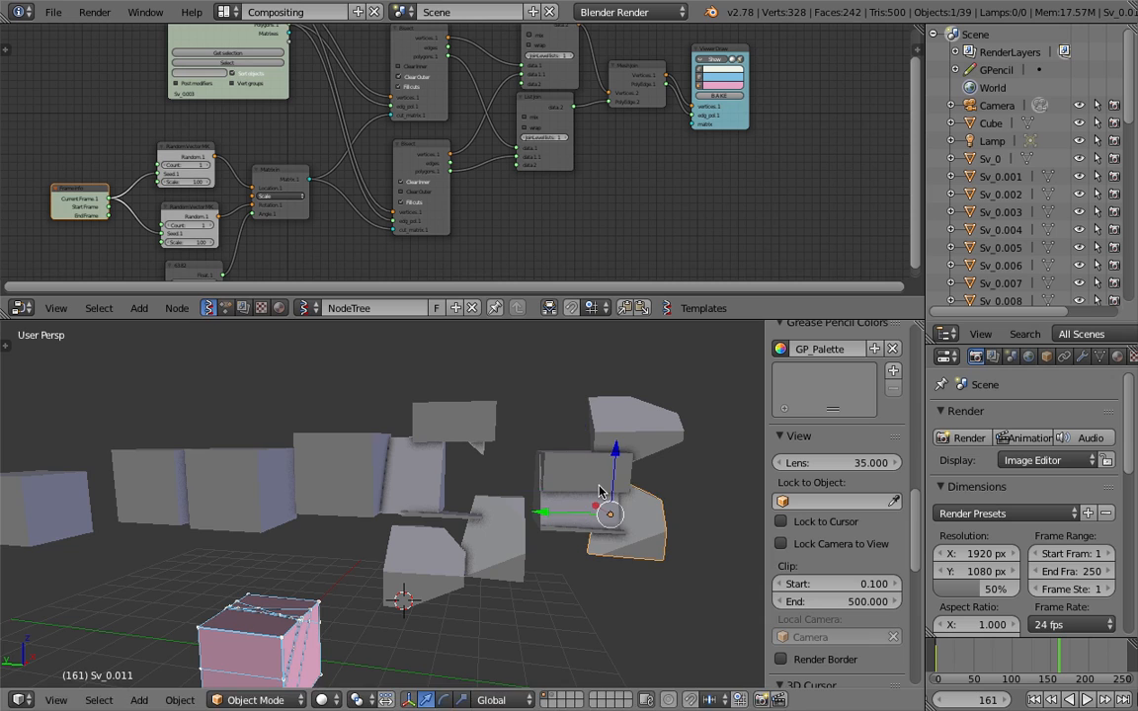
{"action": "right_click", "coordinate": [599, 489]}
{"action": "key", "text": "g"}
{"action": "left_click", "coordinate": [614, 452]}
{"action": "right_click", "coordinate": [595, 494]}
{"action": "key", "text": "g"}
{"action": "left_click", "coordinate": [656, 473]}
Select all the cut pieces without the original cube and raise them by about 3.27 units
{"action": "scroll", "coordinate": [647, 479], "scroll_direction": "down", "scroll_amount": 2}
{"action": "key", "text": "a"}
{"action": "key", "text": "a"}
{"action": "key", "text": "a"}
{"action": "left_click_drag", "start_coordinate": [302, 456], "coordinate": [604, 544]}
{"action": "key", "text": "g"}
{"action": "key", "text": "z"}
{"action": "left_click", "coordinate": [592, 457]}
{"action": "middle_click_drag", "start_coordinate": [592, 458], "coordinate": [464, 227]}
{"action": "middle_click_drag", "start_coordinate": [482, 405], "coordinate": [489, 391]}
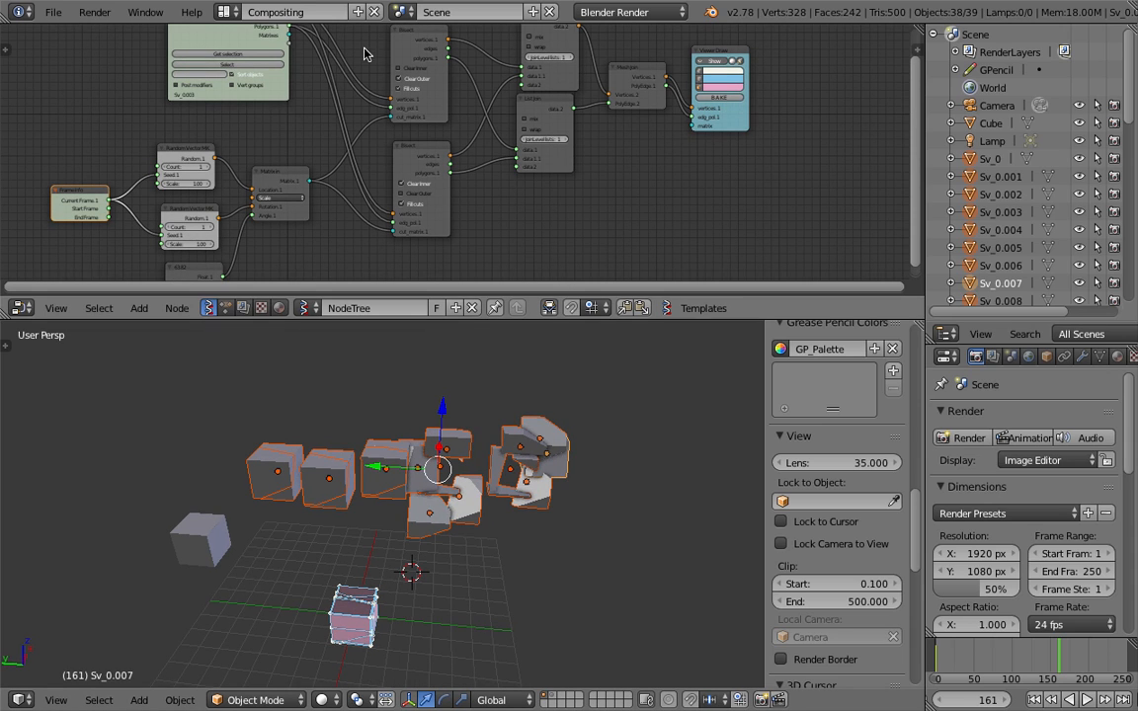
Find the Rigid Body tools and make all the selected pieces active rigid bodies
{"action": "middle_click_drag", "start_coordinate": [534, 435], "coordinate": [552, 505]}
{"action": "scroll", "coordinate": [562, 478], "scroll_direction": "up", "scroll_amount": 1}
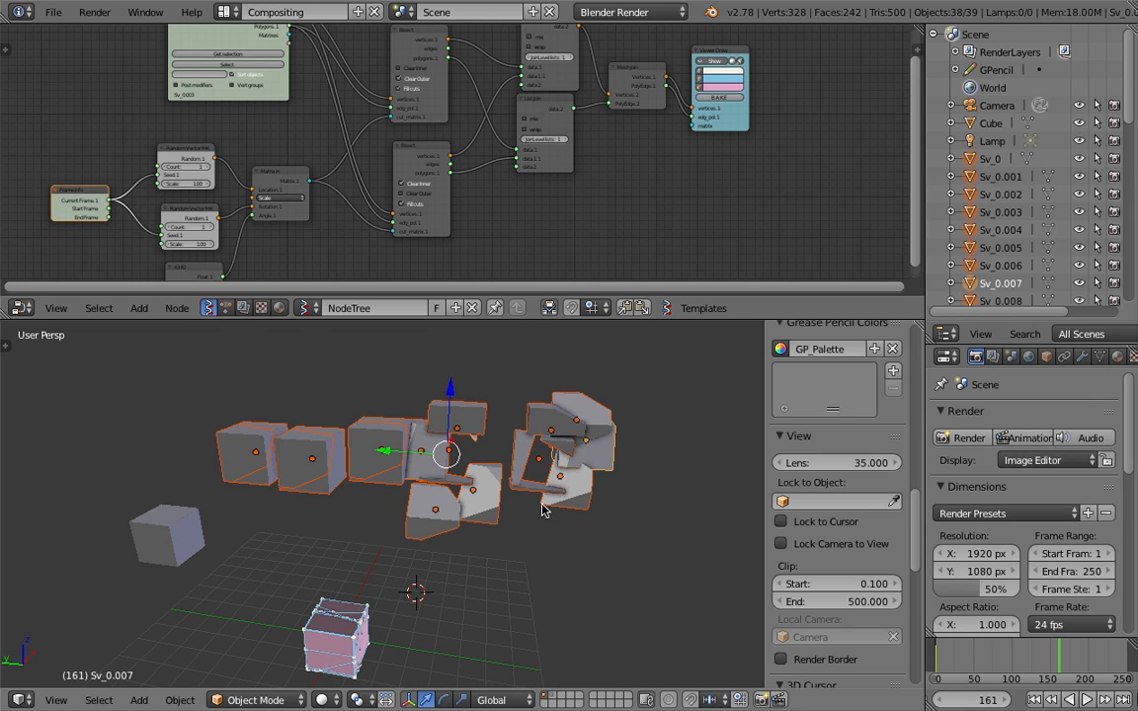
{"action": "left_click", "coordinate": [5, 344]}
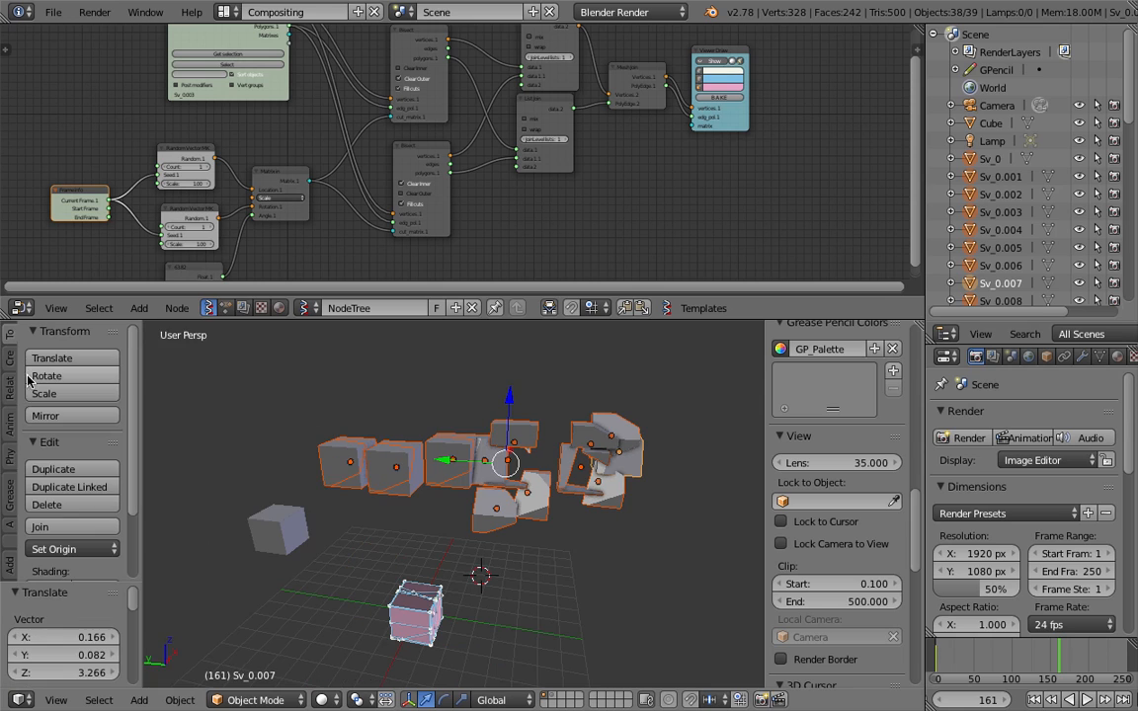
{"action": "left_click", "coordinate": [17, 429]}
{"action": "left_click", "coordinate": [11, 455]}
{"action": "left_click", "coordinate": [12, 529]}
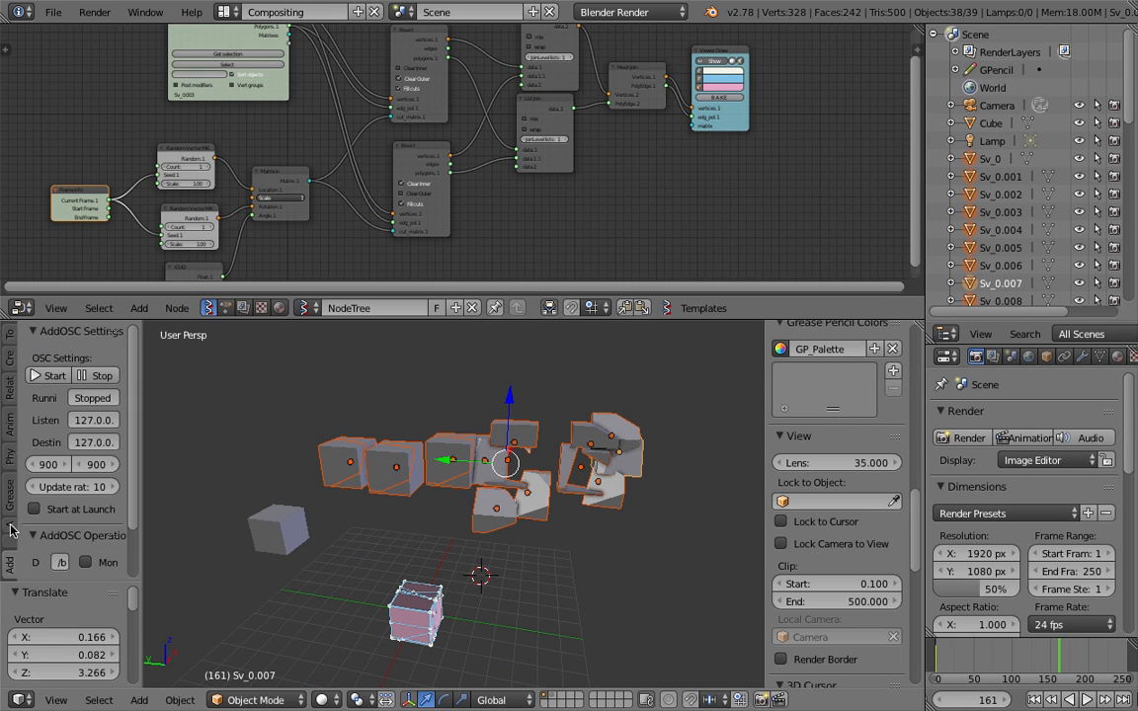
{"action": "left_click", "coordinate": [9, 387]}
{"action": "left_click", "coordinate": [10, 425]}
{"action": "left_click", "coordinate": [9, 451]}
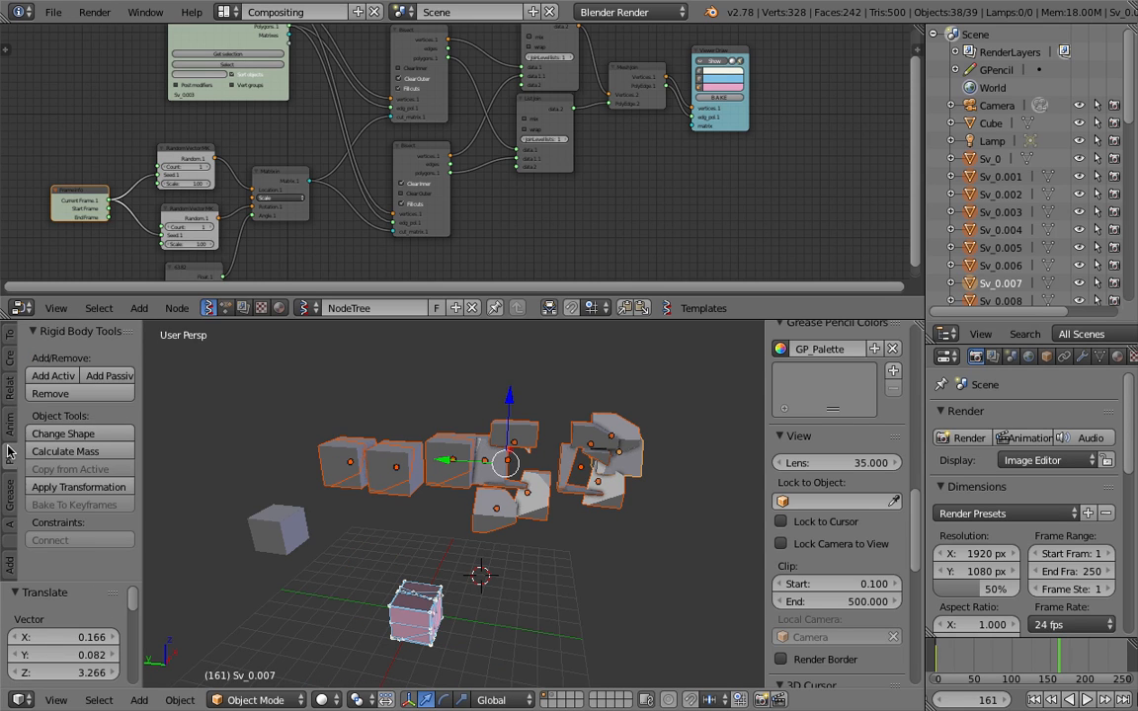
{"action": "left_click", "coordinate": [75, 375]}
Add a ground plane beneath the pieces and scale it up by about 4.6
{"action": "scroll", "coordinate": [474, 445], "scroll_direction": "down", "scroll_amount": 3}
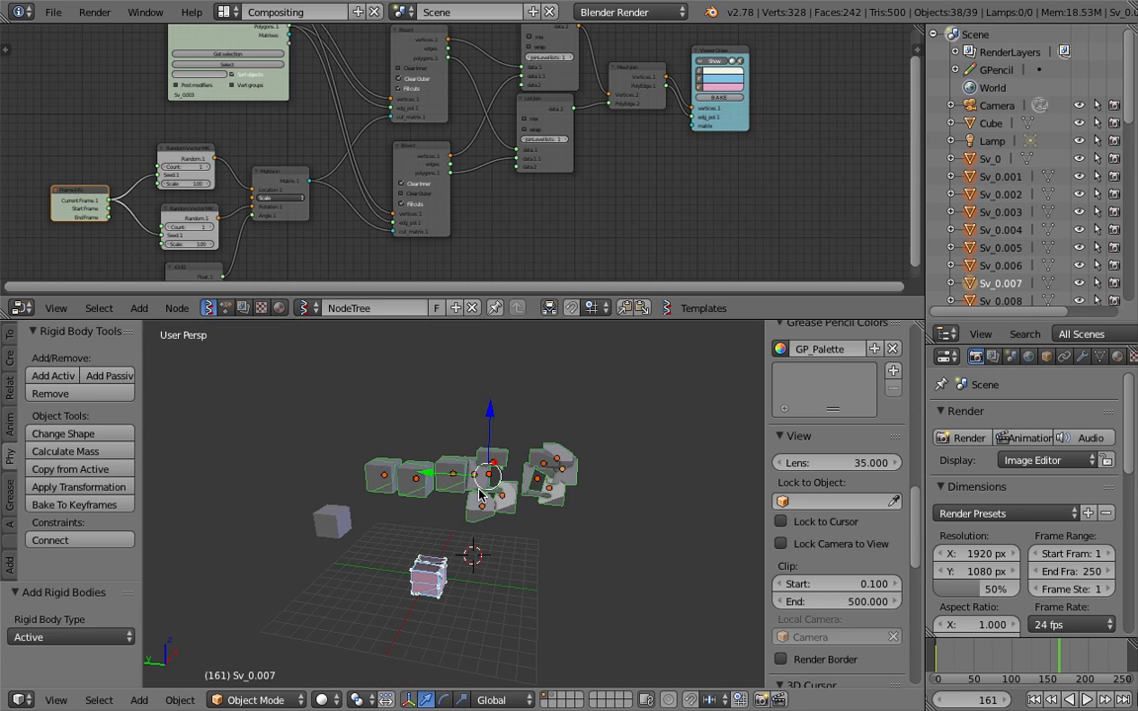
{"action": "key", "text": "shift+a"}
{"action": "mouse_move", "coordinate": [481, 446]}
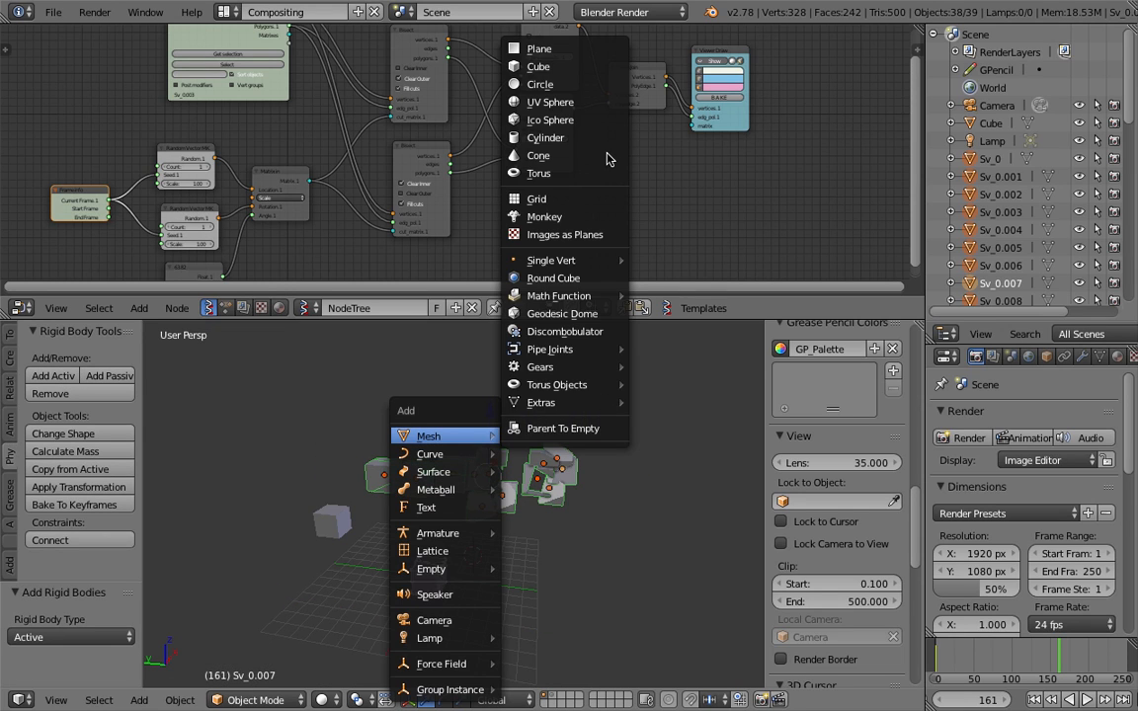
{"action": "left_click", "coordinate": [605, 57]}
{"action": "key", "text": "s"}
{"action": "left_click", "coordinate": [211, 394]}
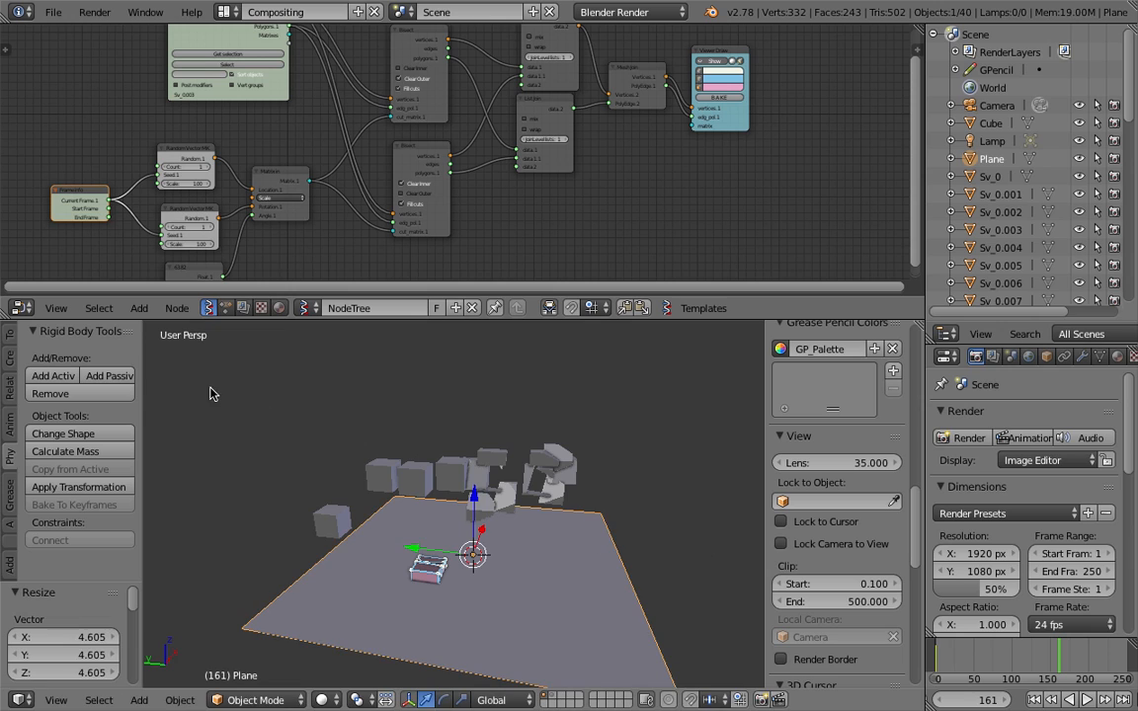
Make the ground plane a passive rigid body and enlarge it further by about 2.09
{"action": "left_click", "coordinate": [109, 376]}
{"action": "key", "text": "s"}
{"action": "left_click", "coordinate": [618, 427]}
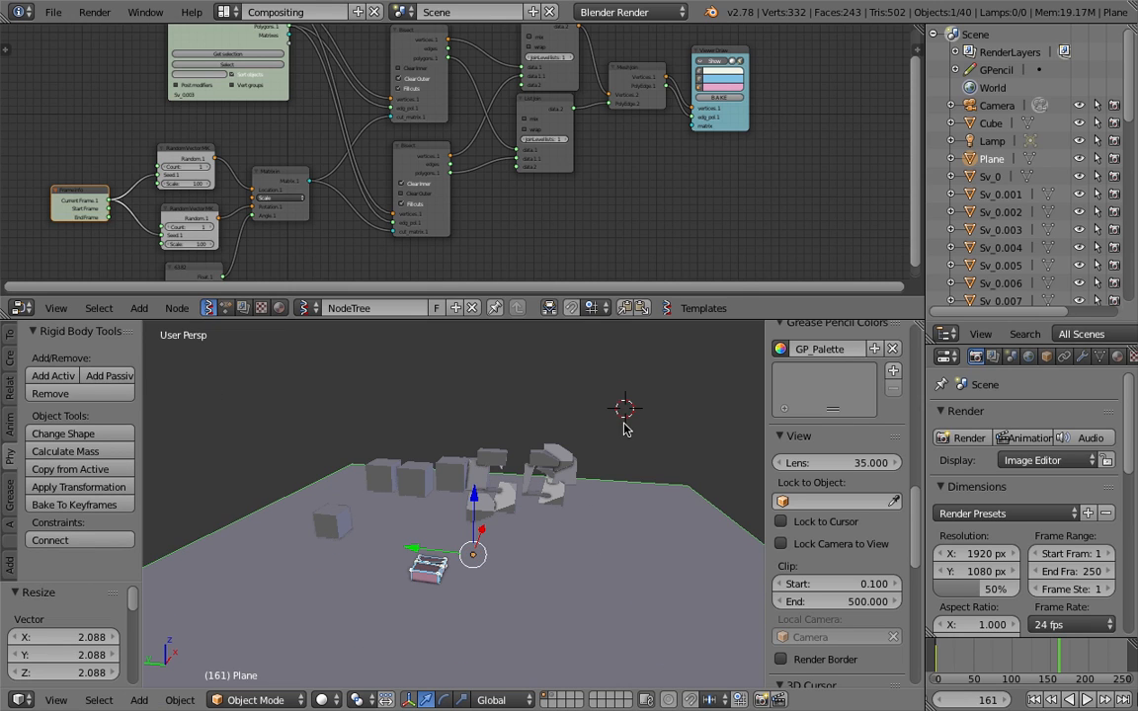
Turn off the Viewer Draw node's preview of the sliced cube
{"action": "key", "text": "alt+a"}
{"action": "key", "text": "Escape"}
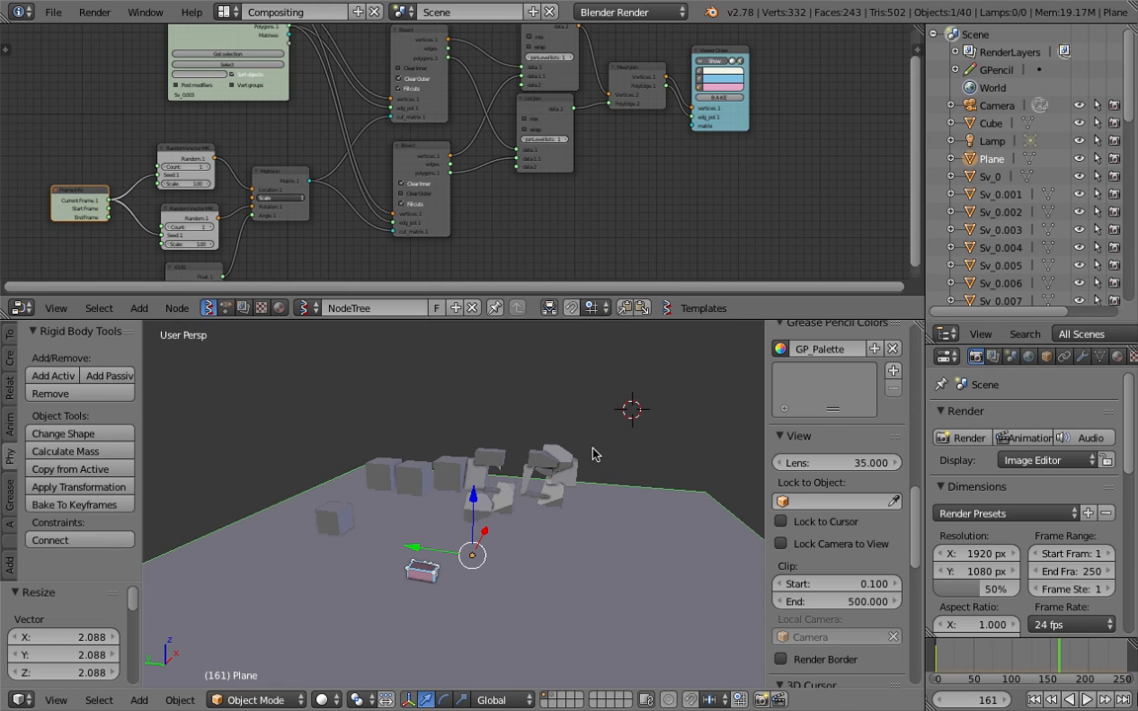
{"action": "middle_click_drag", "start_coordinate": [636, 123], "coordinate": [631, 153]}
{"action": "left_click", "coordinate": [710, 92]}
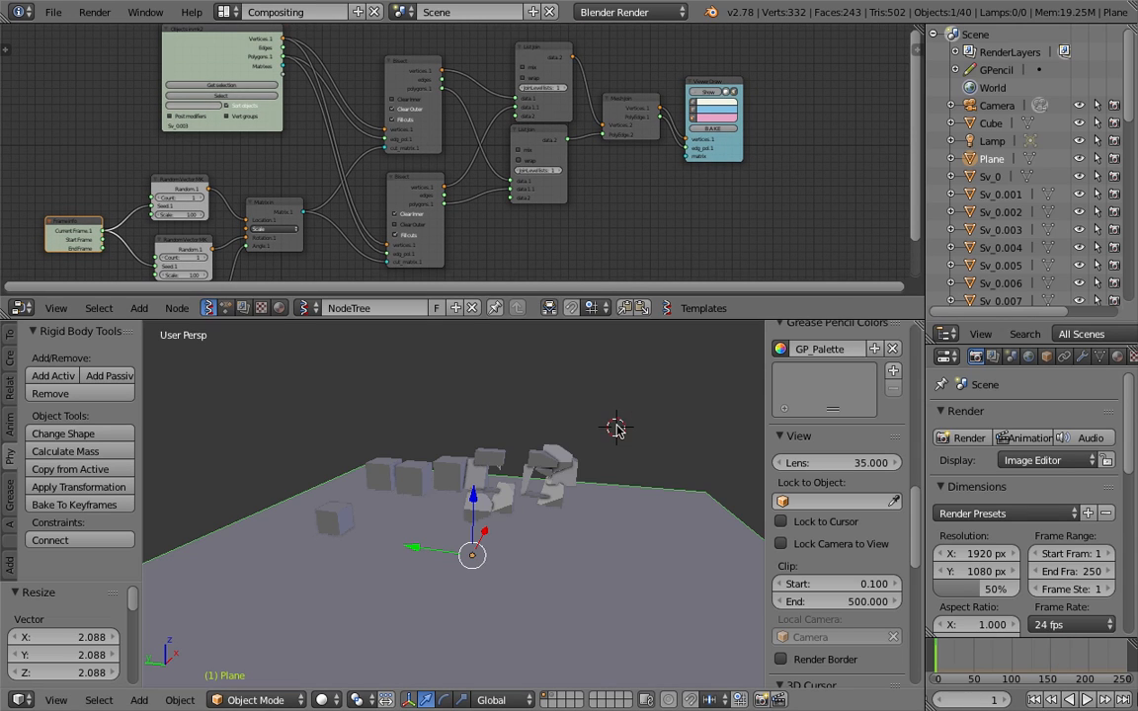
Play the rigid body simulation from the first frame and watch the pieces fall from several angles
{"action": "key", "text": "alt+a"}
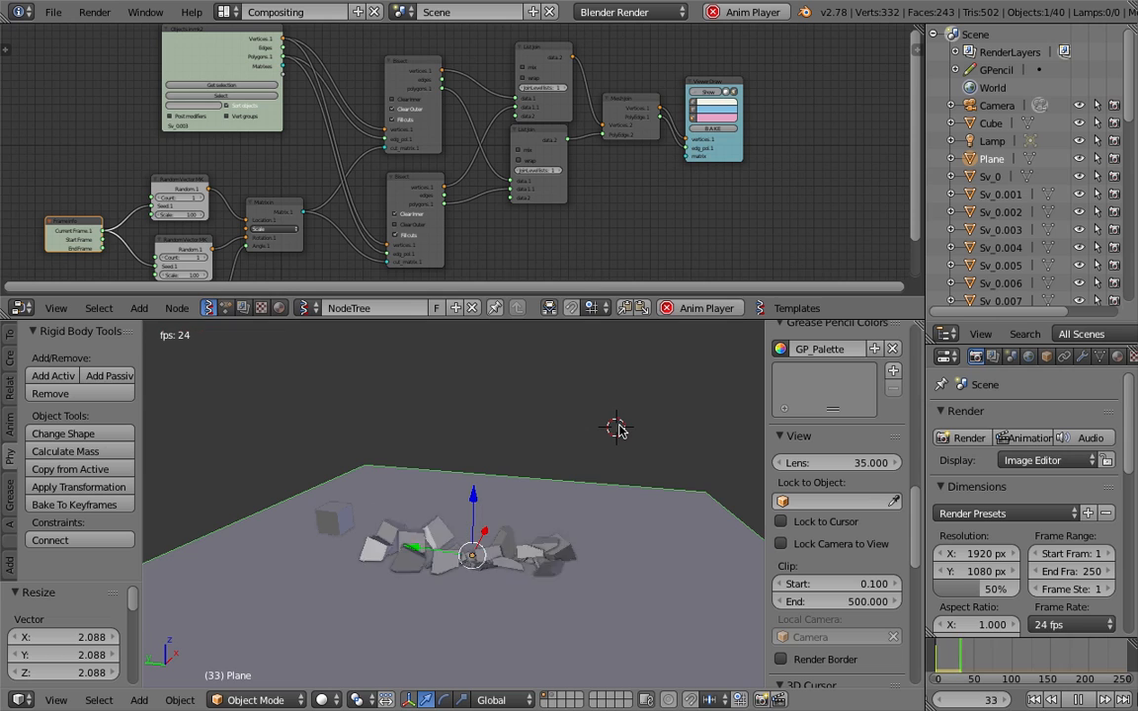
{"action": "middle_click_drag", "start_coordinate": [616, 428], "coordinate": [469, 492]}
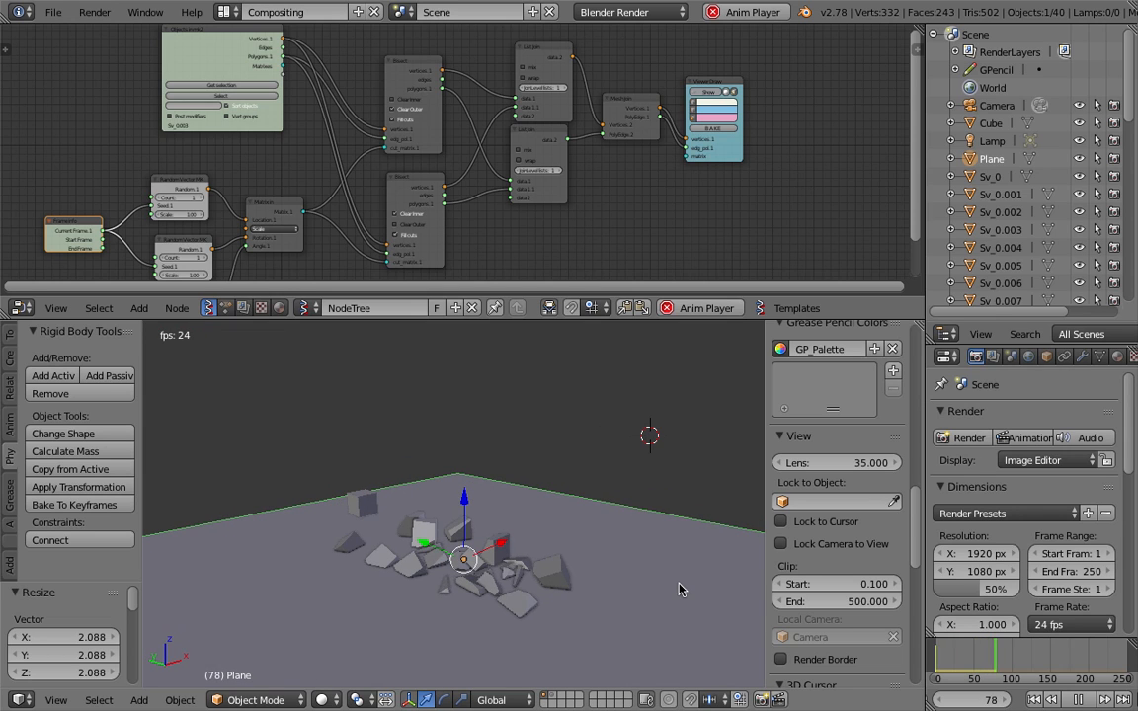
{"action": "left_click", "coordinate": [1040, 704]}
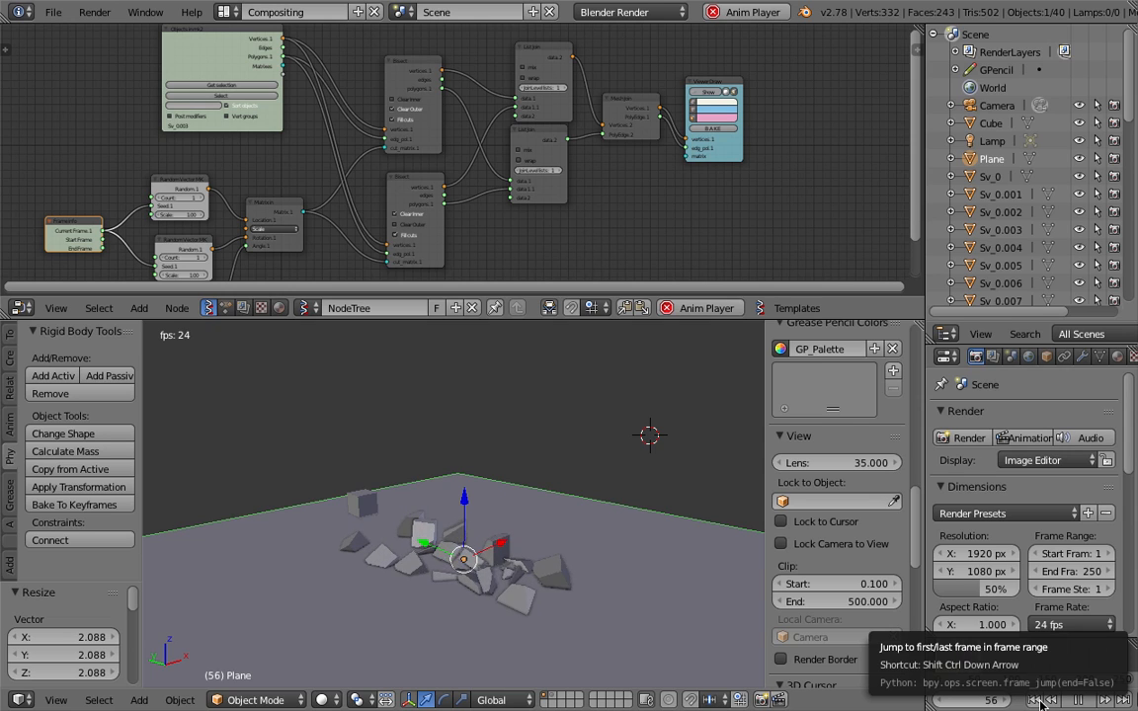
{"action": "left_click", "coordinate": [1039, 704]}
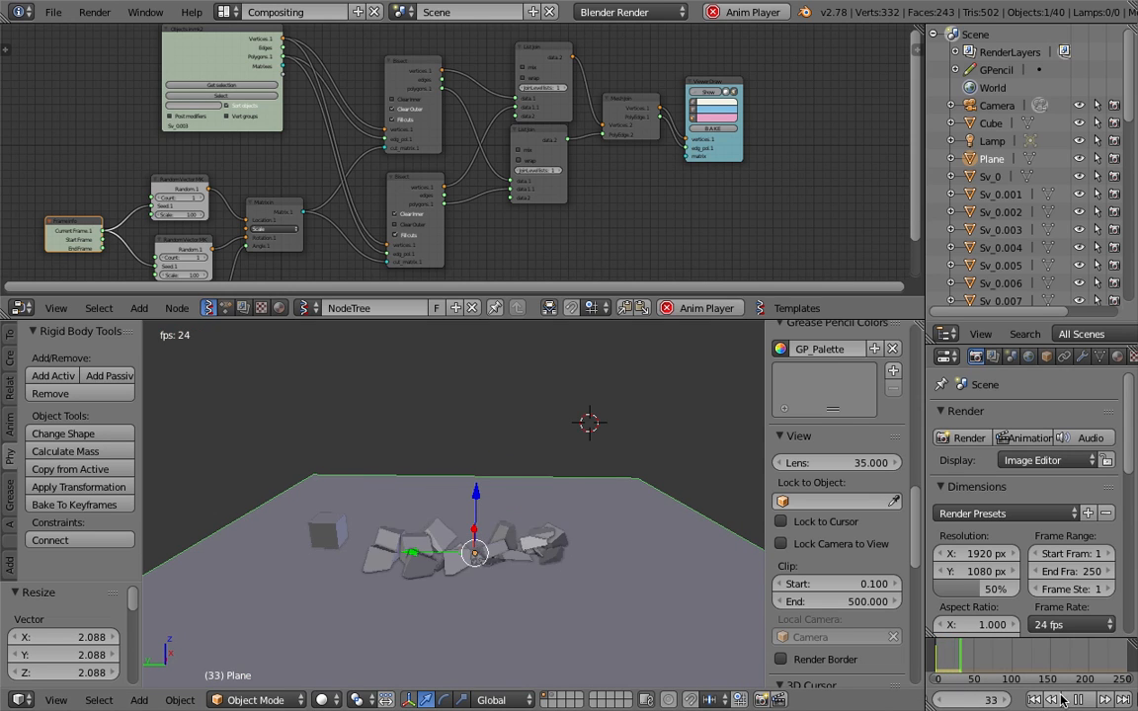
{"action": "key", "text": "alt+a"}
{"action": "middle_click_drag", "start_coordinate": [480, 516], "coordinate": [415, 508]}
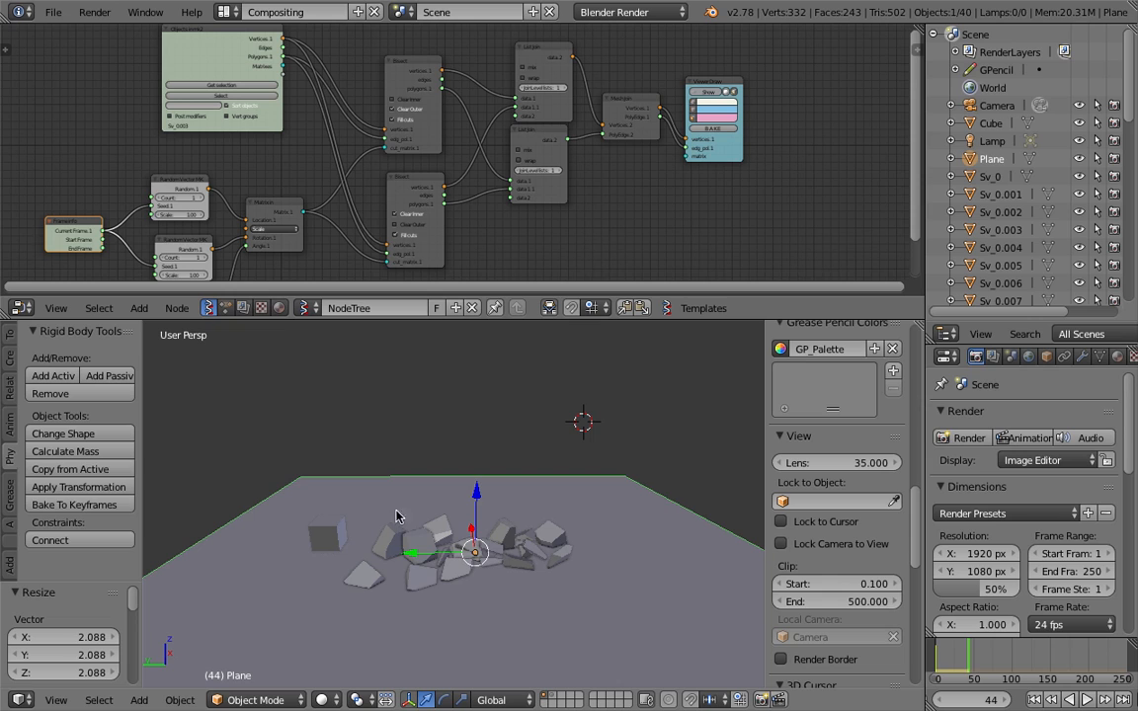
Delete the original cube, all the cut pieces and the ground plane from the scene
{"action": "right_click", "coordinate": [327, 527]}
{"action": "key", "text": "g"}
{"action": "left_click", "coordinate": [454, 407]}
{"action": "key", "text": "a"}
{"action": "key", "text": "a"}
{"action": "key", "text": "x"}
{"action": "left_click", "coordinate": [470, 419]}
{"action": "middle_click_drag", "start_coordinate": [457, 445], "coordinate": [446, 453]}
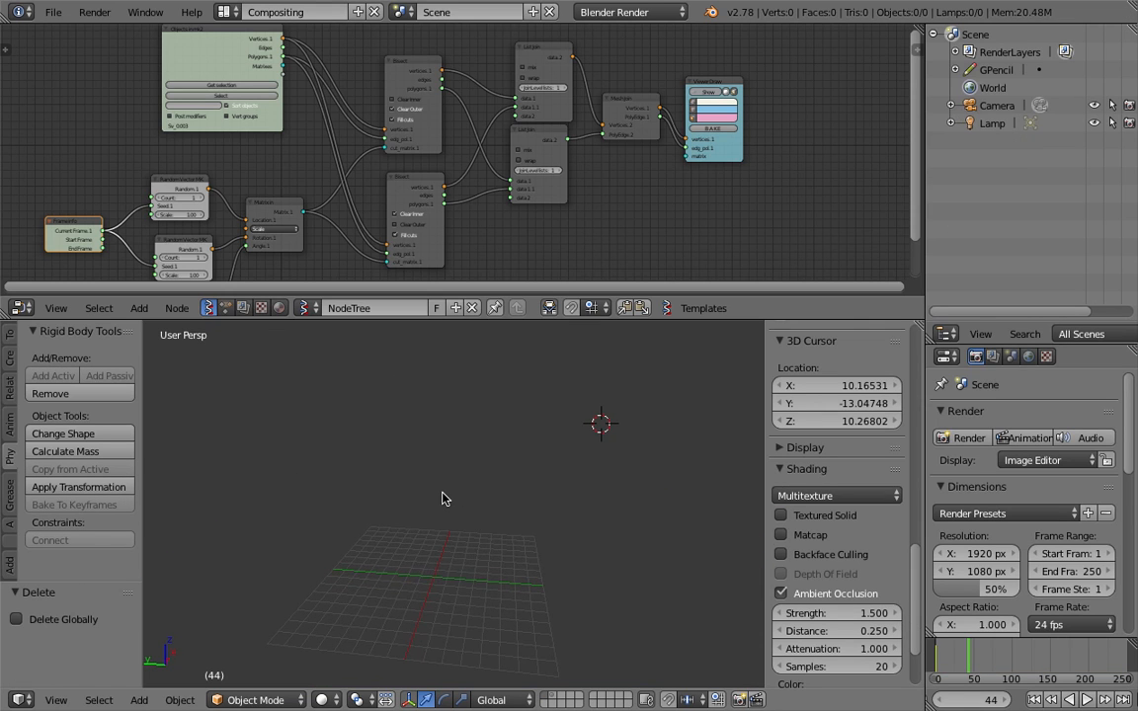
Add a torus at the world origin and scale it by about -0.51
{"action": "key", "text": "shift+a"}
{"action": "mouse_move", "coordinate": [450, 440]}
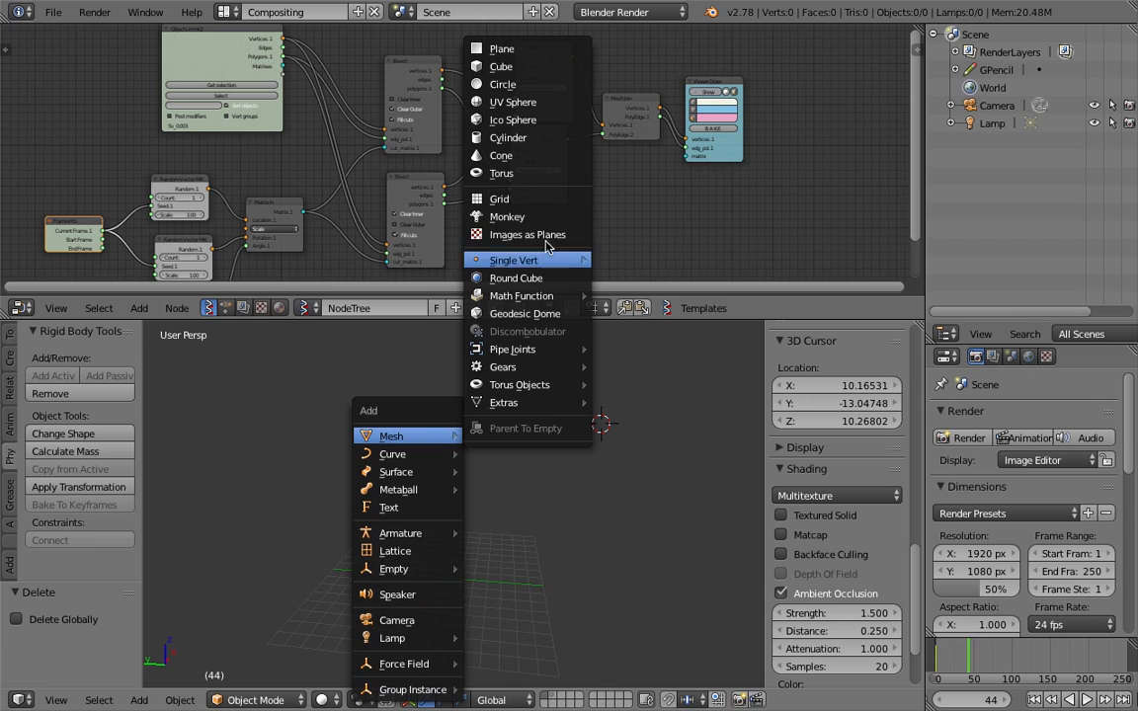
{"action": "left_click", "coordinate": [508, 173]}
{"action": "key", "text": "g"}
{"action": "left_click", "coordinate": [608, 526]}
{"action": "key", "text": "alt+g"}
{"action": "middle_click_drag", "start_coordinate": [496, 525], "coordinate": [532, 534], "text": "shift"}
{"action": "scroll", "coordinate": [546, 467], "scroll_direction": "up", "scroll_amount": 6}
{"action": "key", "text": "s"}
{"action": "left_click", "coordinate": [545, 478]}
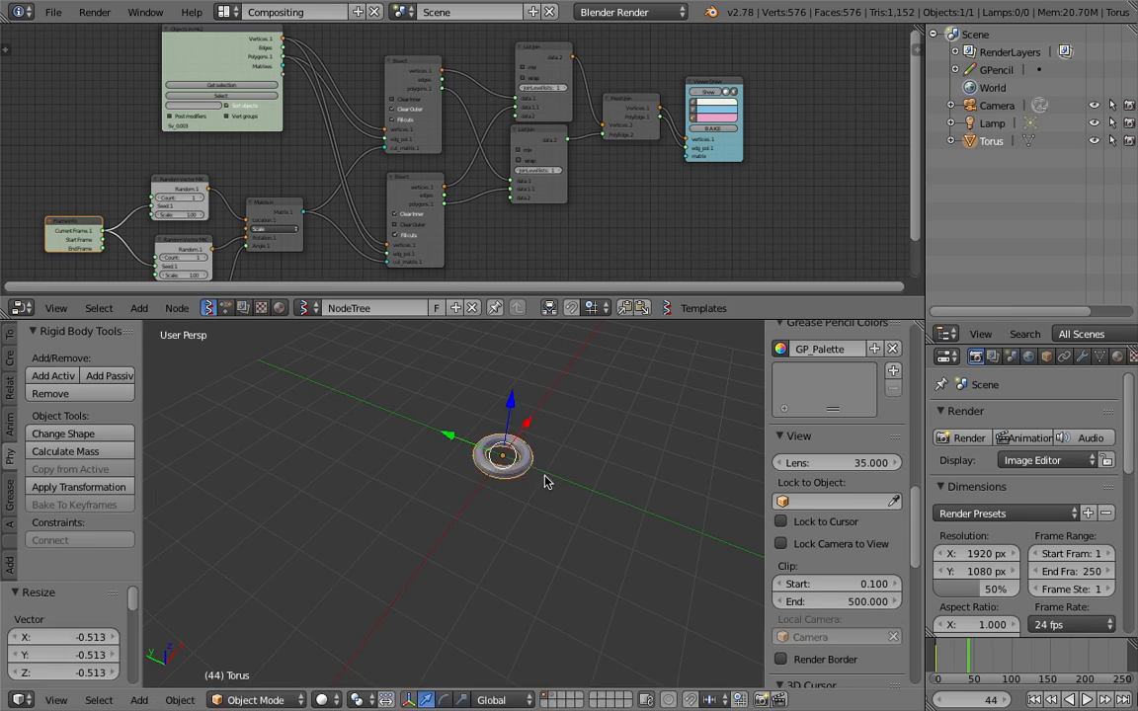
Apply Shade Smooth to the torus
{"action": "scroll", "coordinate": [565, 499], "scroll_direction": "up", "scroll_amount": 3}
{"action": "key", "text": "space"}
{"action": "type", "text": "smoo"}
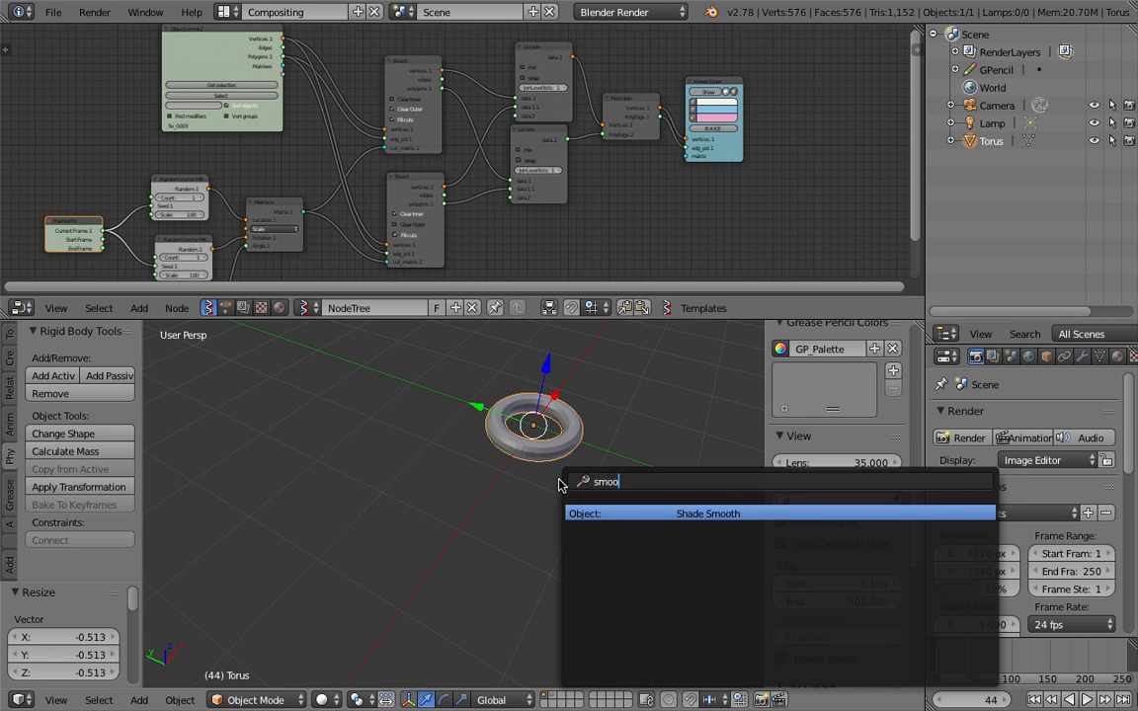
{"action": "key", "text": "Return"}
Enlarge the torus and move it away from the origin by about 0.59, 4.25 and 2.18 units in X, Y and Z
{"action": "key", "text": "s"}
{"action": "left_click", "coordinate": [650, 528]}
{"action": "scroll", "coordinate": [633, 509], "scroll_direction": "down", "scroll_amount": 4}
{"action": "middle_click_drag", "start_coordinate": [573, 454], "coordinate": [592, 525], "text": "shift"}
{"action": "key", "text": "g"}
{"action": "left_click", "coordinate": [460, 337]}
Save the scene as a new file version named sv_bisect_004.blend
{"action": "left_click", "coordinate": [53, 12]}
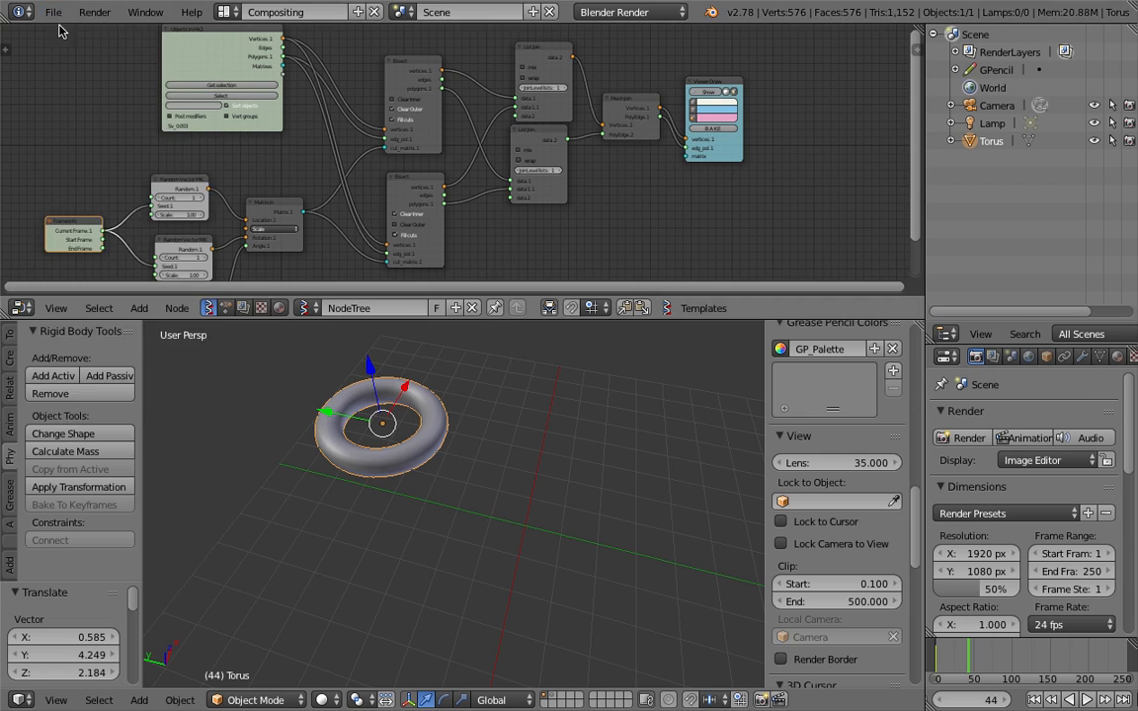
{"action": "left_click", "coordinate": [124, 150]}
{"action": "key", "text": "KP_Add"}
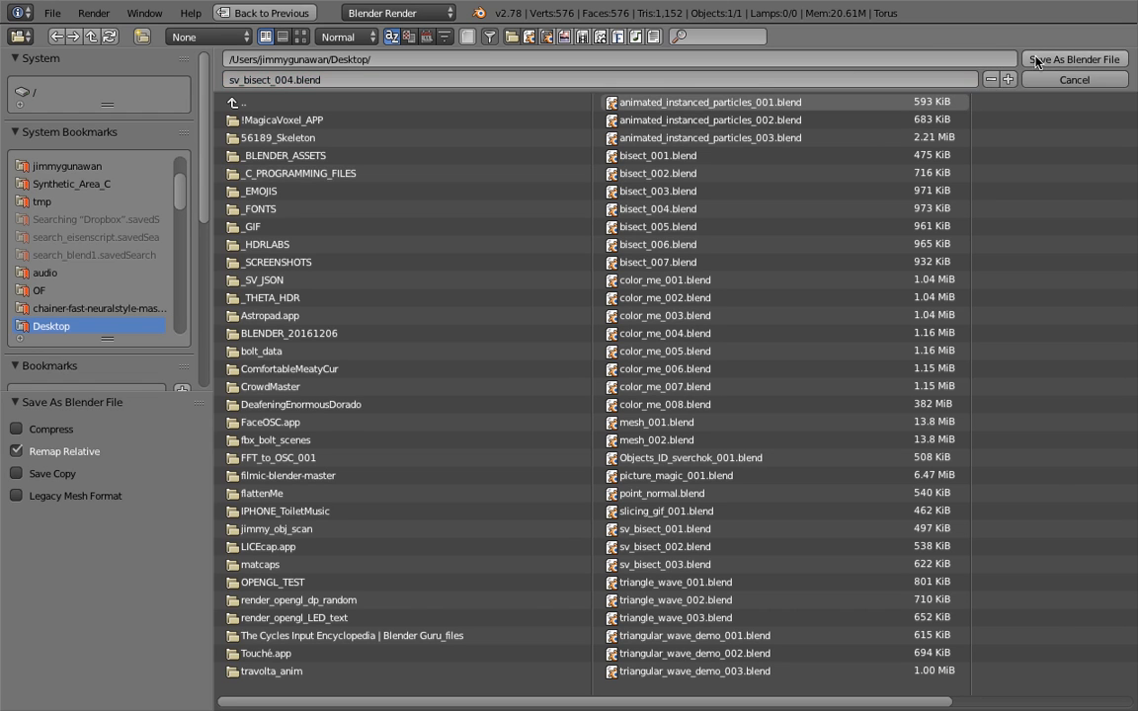
{"action": "left_click", "coordinate": [1047, 56]}
Load the torus into the Objects in node and shift that node slightly away from the Bisect nodes
{"action": "middle_click_drag", "start_coordinate": [561, 468], "coordinate": [587, 467]}
{"action": "left_click", "coordinate": [587, 467]}
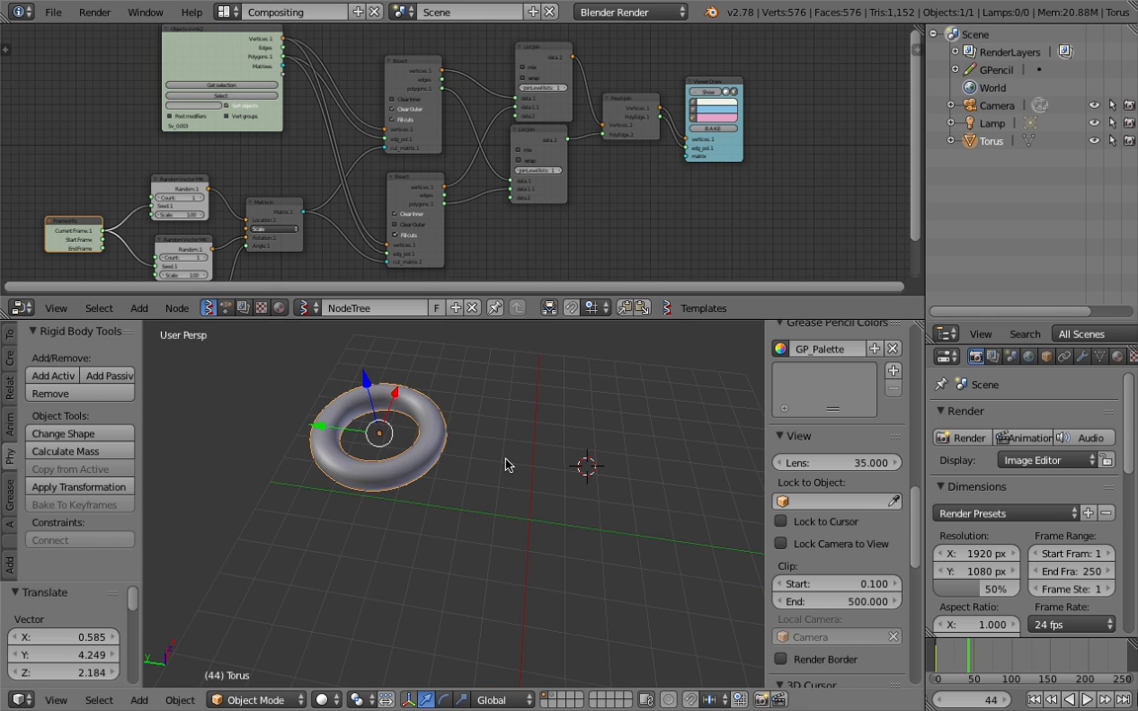
{"action": "left_click", "coordinate": [265, 94]}
{"action": "left_click", "coordinate": [249, 86]}
{"action": "left_click_drag", "start_coordinate": [233, 74], "coordinate": [215, 74]}
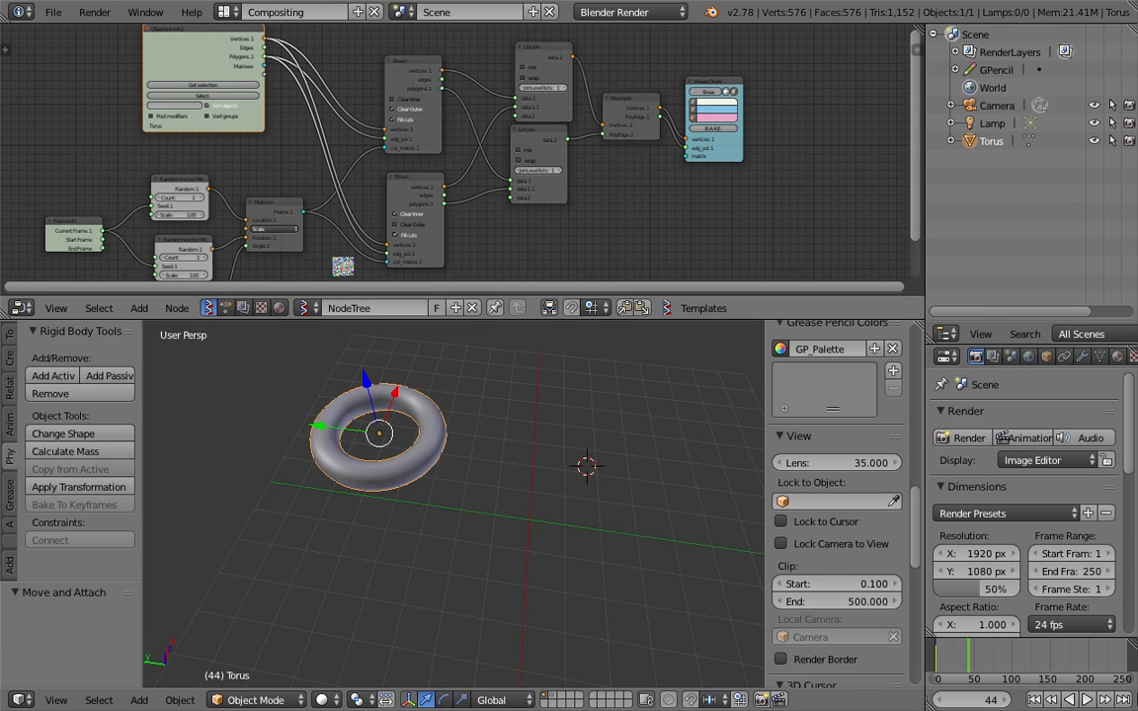
Turn on the Viewer Draw preview of the sliced torus and hide its vertices
{"action": "middle_click_drag", "start_coordinate": [474, 440], "coordinate": [491, 403]}
{"action": "left_click", "coordinate": [706, 92]}
{"action": "scroll", "coordinate": [564, 449], "scroll_direction": "down", "scroll_amount": 2}
{"action": "middle_click_drag", "start_coordinate": [565, 449], "coordinate": [531, 501], "text": "shift"}
{"action": "scroll", "coordinate": [534, 443], "scroll_direction": "up", "scroll_amount": 3}
{"action": "scroll", "coordinate": [550, 432], "scroll_direction": "up", "scroll_amount": 4}
{"action": "scroll", "coordinate": [532, 501], "scroll_direction": "up", "scroll_amount": 3}
{"action": "left_click", "coordinate": [696, 100]}
{"action": "scroll", "coordinate": [603, 417], "scroll_direction": "down", "scroll_amount": 2}
{"action": "middle_click_drag", "start_coordinate": [603, 435], "coordinate": [538, 453]}
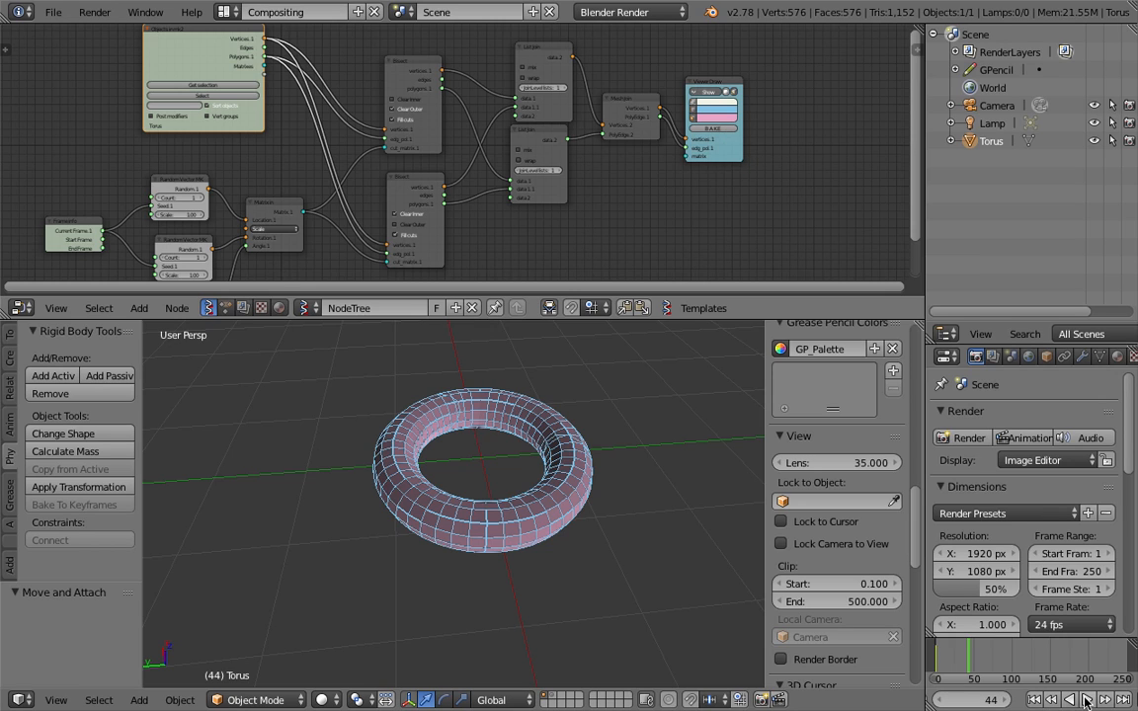
Play the random slicing briefly, stop it, and advance the timeline to frame 67
{"action": "left_click", "coordinate": [1086, 700]}
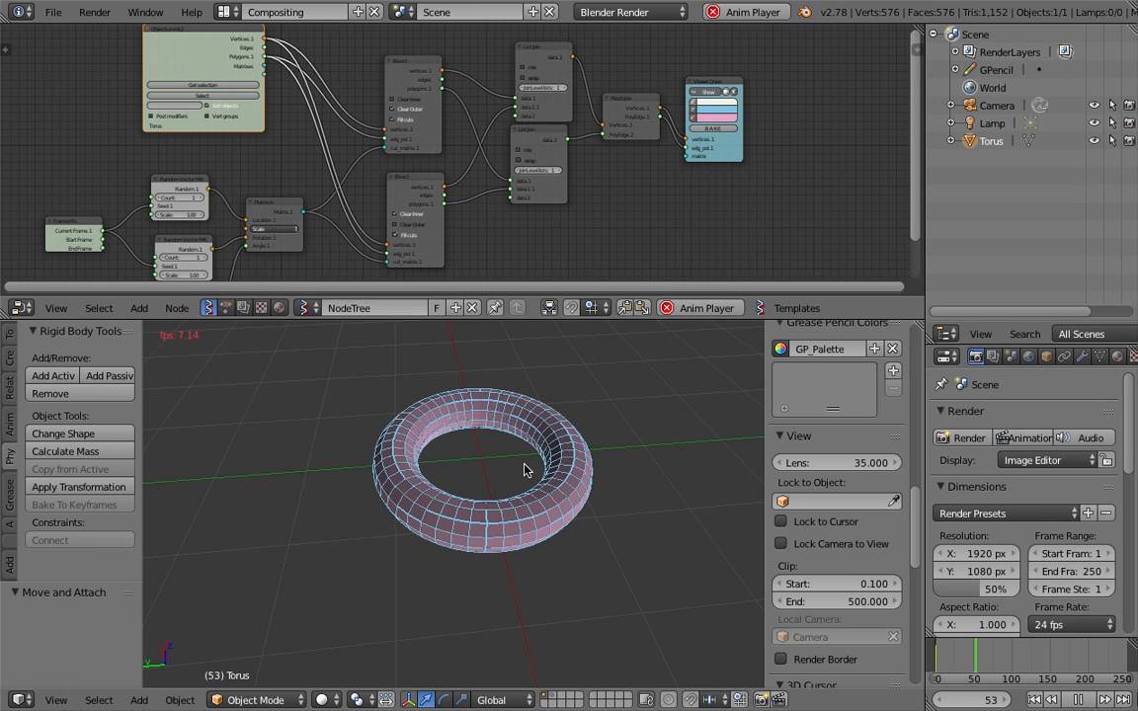
{"action": "left_click", "coordinate": [1077, 700]}
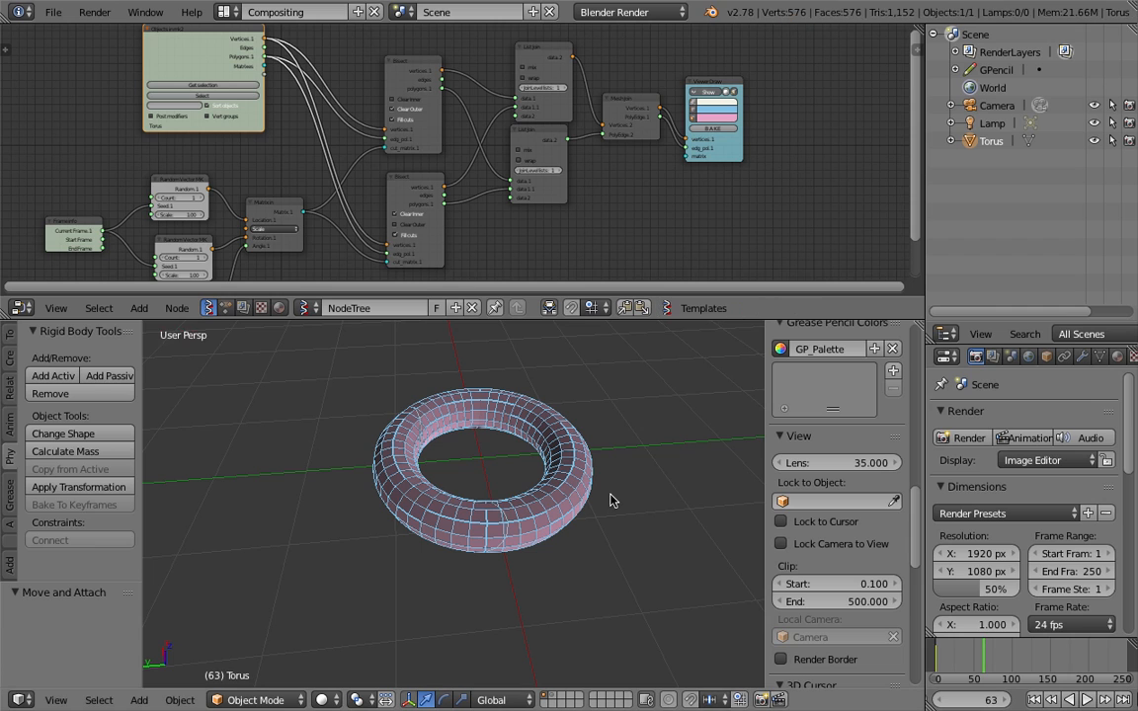
{"action": "mouse_move", "coordinate": [627, 493]}
{"action": "middle_mouse_down"}
{"action": "mouse_move", "coordinate": [589, 482]}
{"action": "mouse_move", "coordinate": [619, 485]}
{"action": "middle_mouse_up"}
{"action": "key", "text": "Right"}
{"action": "key", "text": "Right"}
{"action": "middle_click_drag", "start_coordinate": [530, 432], "coordinate": [520, 475]}
{"action": "key", "text": "Right"}
{"action": "scroll", "coordinate": [594, 460], "scroll_direction": "up", "scroll_amount": 1}
Bake the sliced torus and move the result about 3.43 units along Y, beside the preview
{"action": "left_click", "coordinate": [713, 130]}
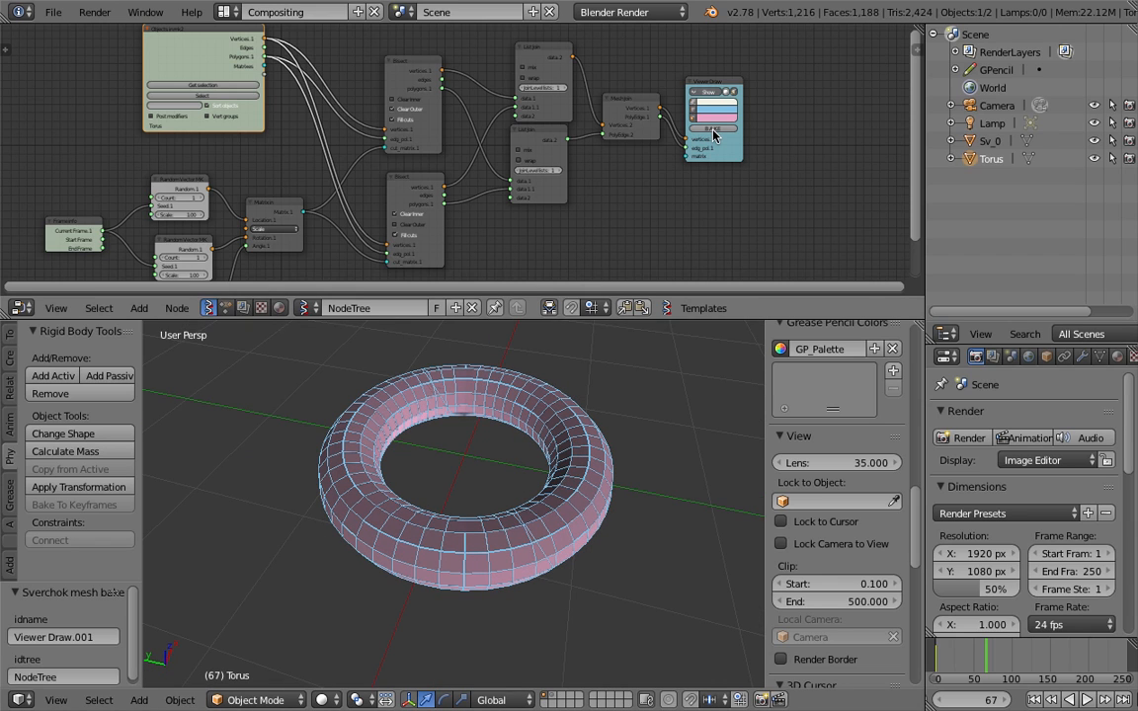
{"action": "scroll", "coordinate": [560, 471], "scroll_direction": "down", "scroll_amount": 4}
{"action": "key", "text": "g"}
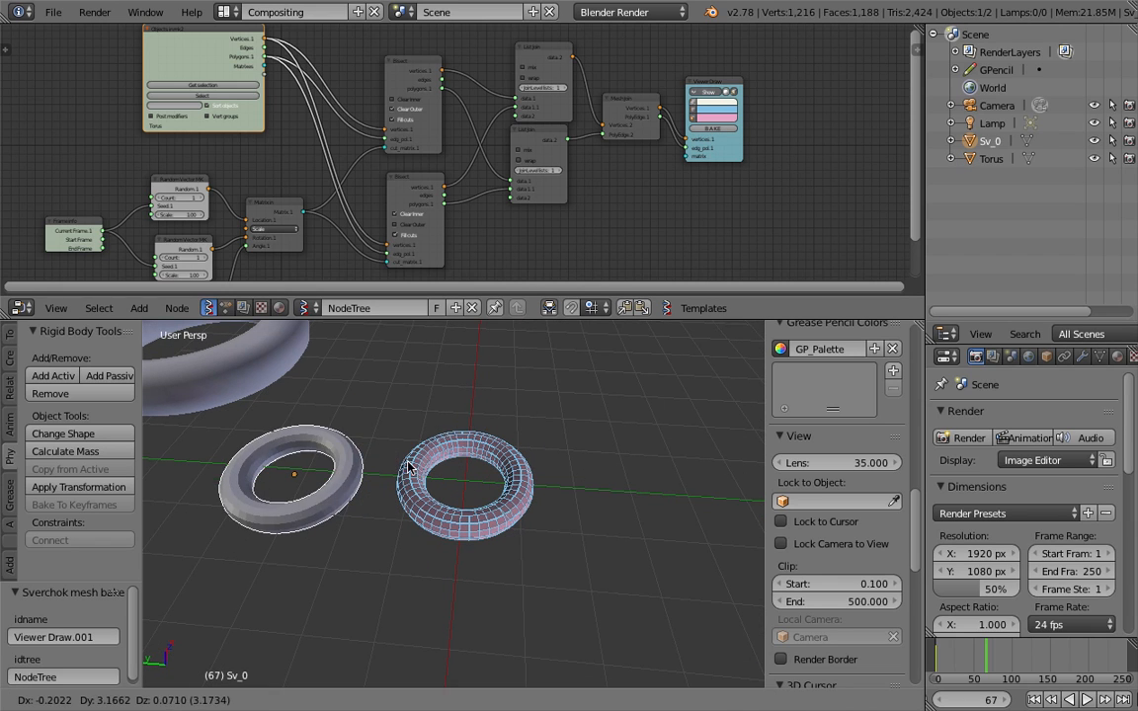
{"action": "left_click", "coordinate": [356, 464]}
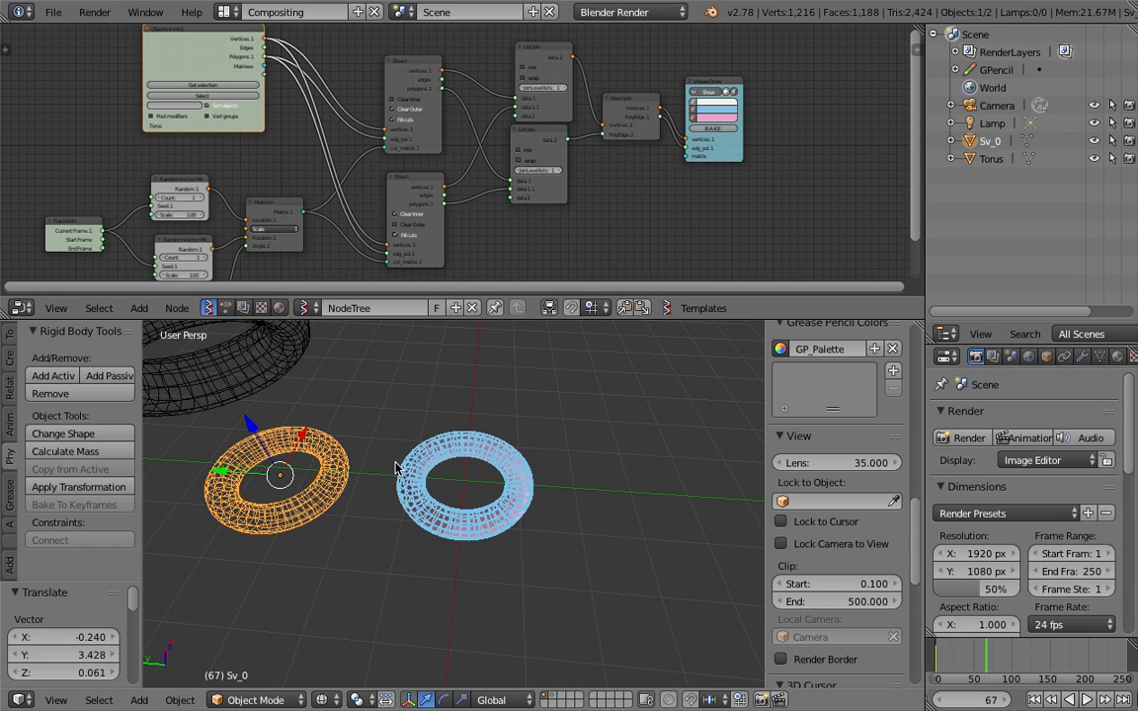
Load the baked Sv_0 into the Objects in node, bake its slice at frame 75 and move the result behind the preview
{"action": "left_click", "coordinate": [229, 88]}
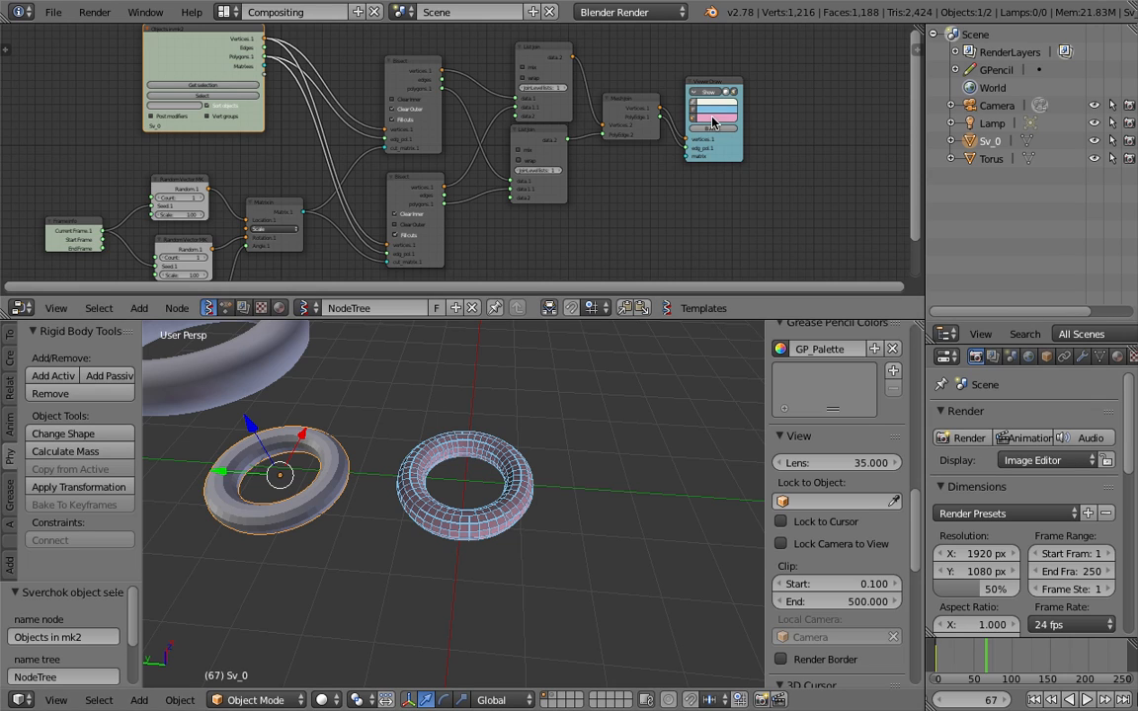
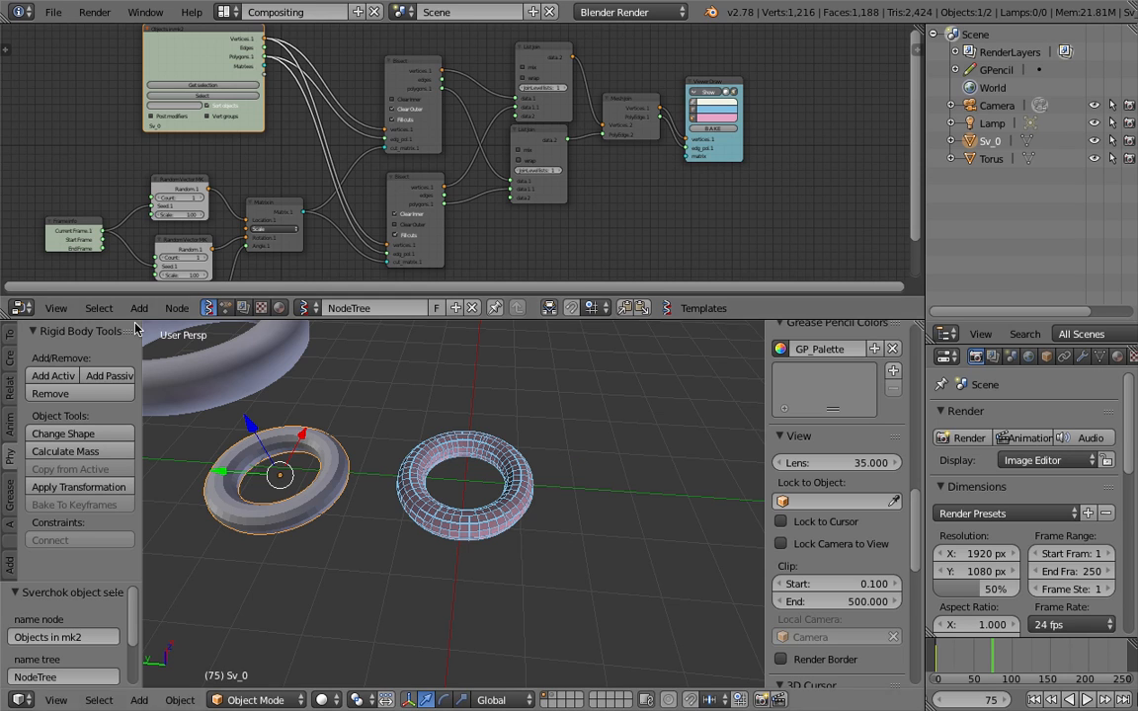
{"action": "left_click", "coordinate": [85, 228]}
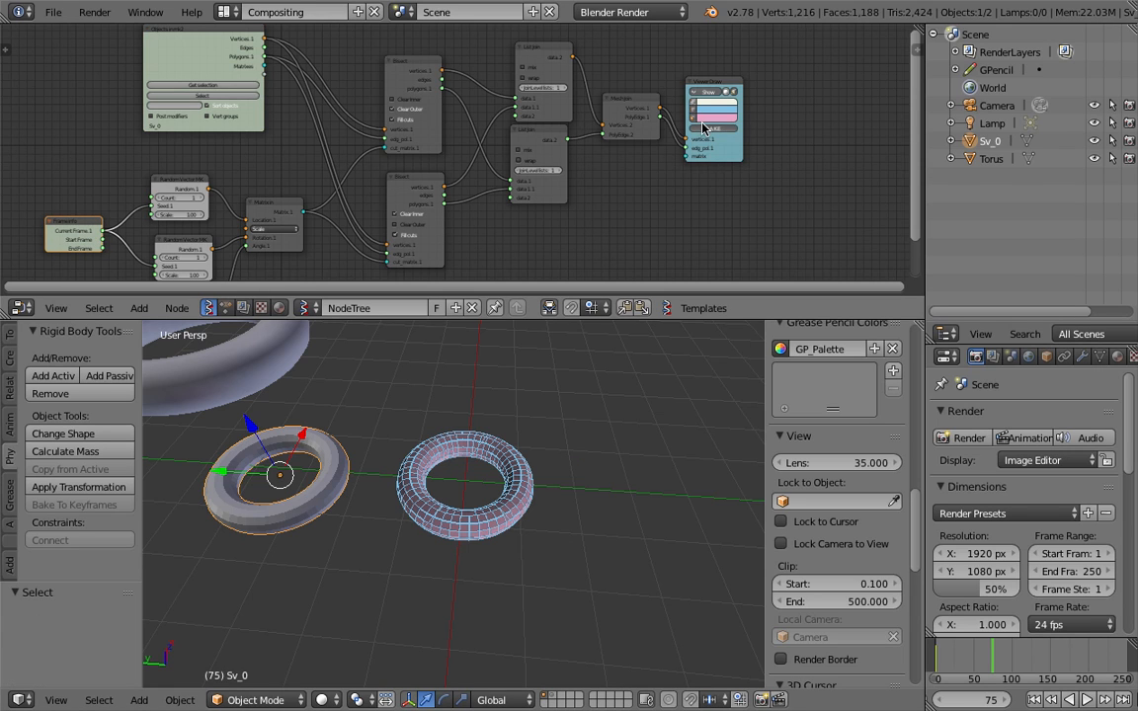
{"action": "left_click", "coordinate": [704, 128]}
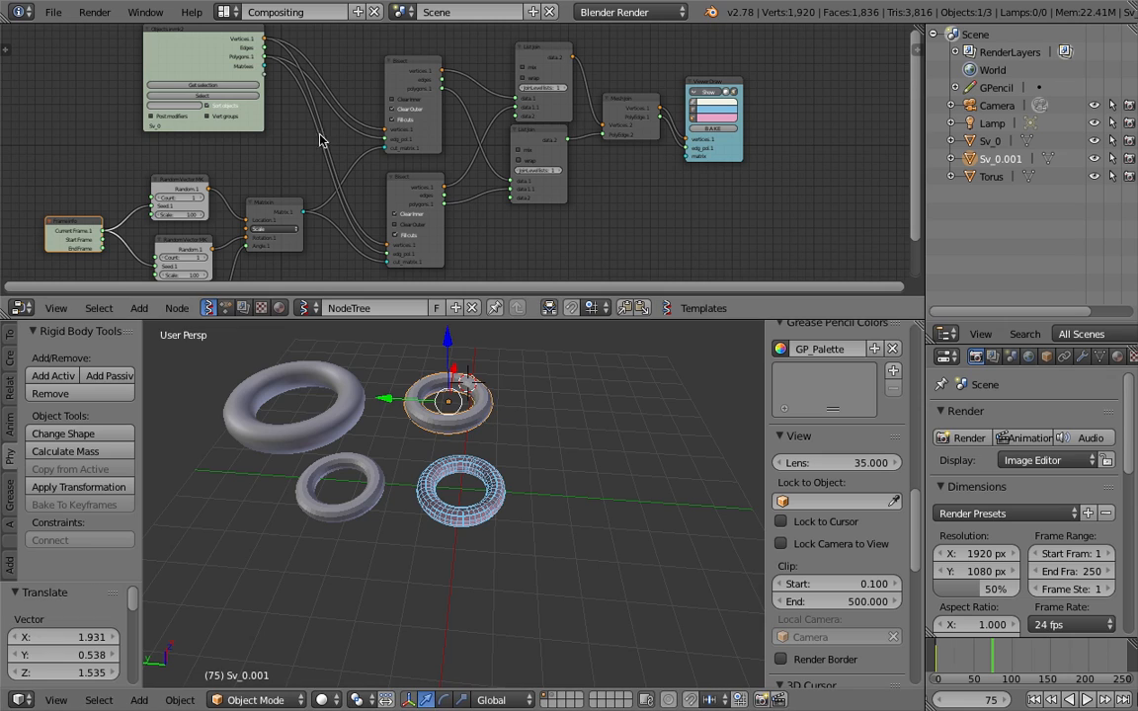
Load Sv_0.001 into Objects in, bake it at frame 105 and move the result about 1.83, -2.26 and 1.25 units
{"action": "left_click", "coordinate": [226, 88]}
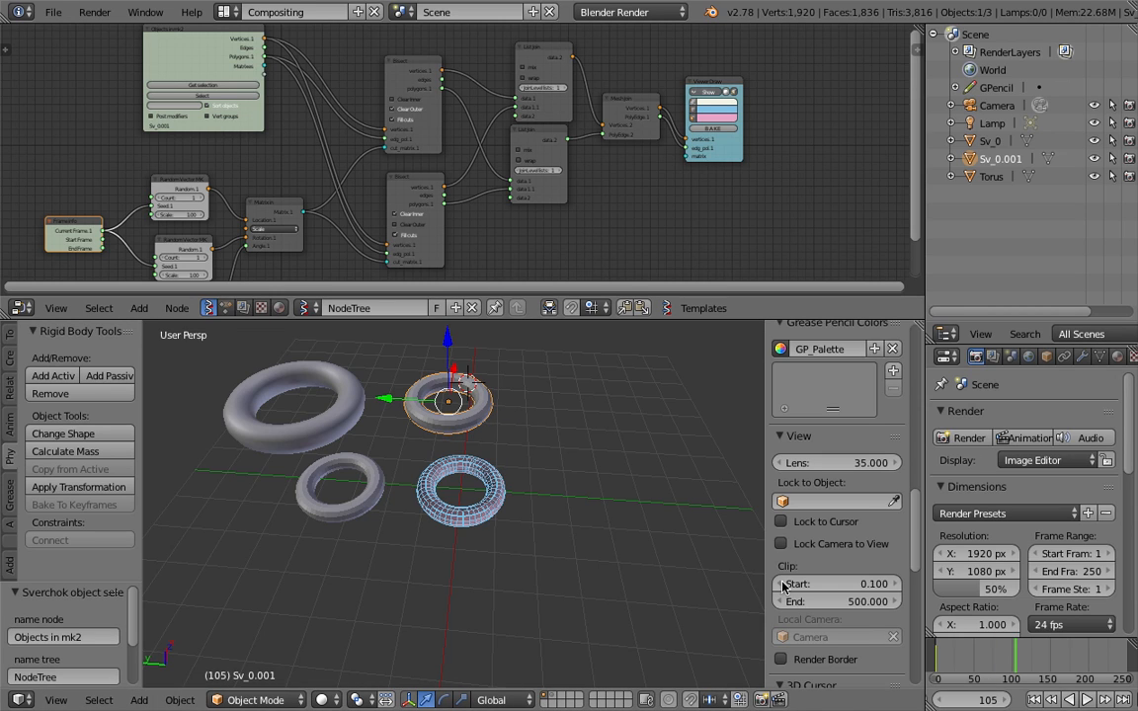
{"action": "left_click", "coordinate": [727, 132]}
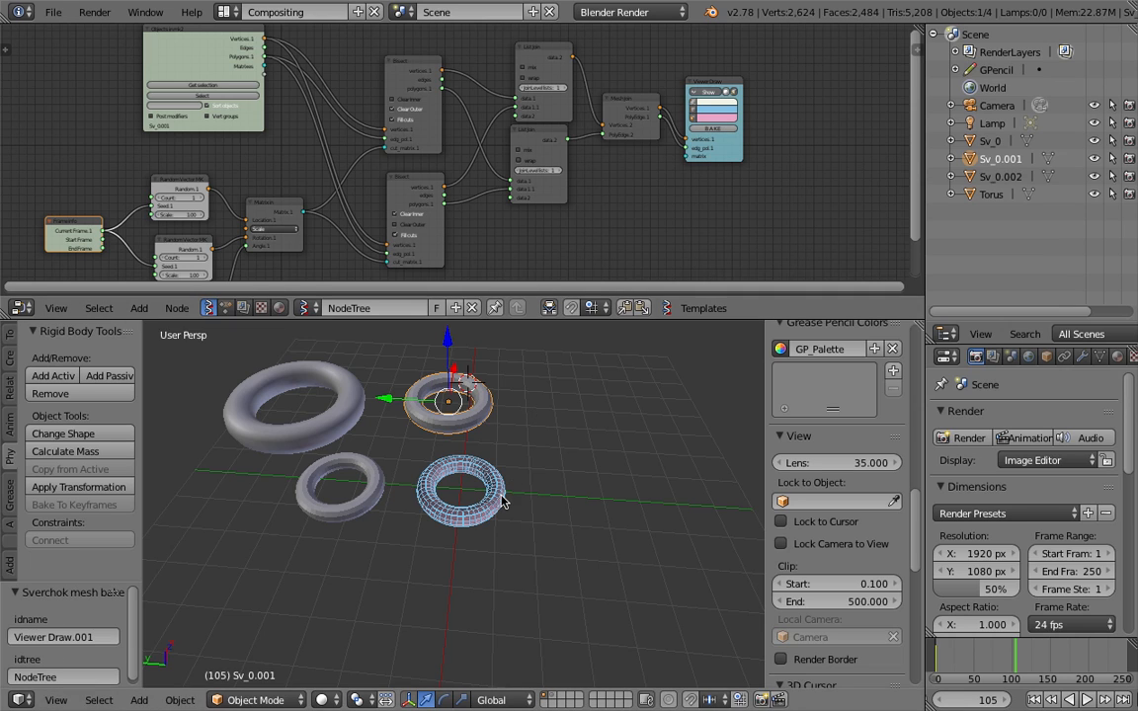
{"action": "key", "text": "g"}
{"action": "left_click", "coordinate": [553, 370]}
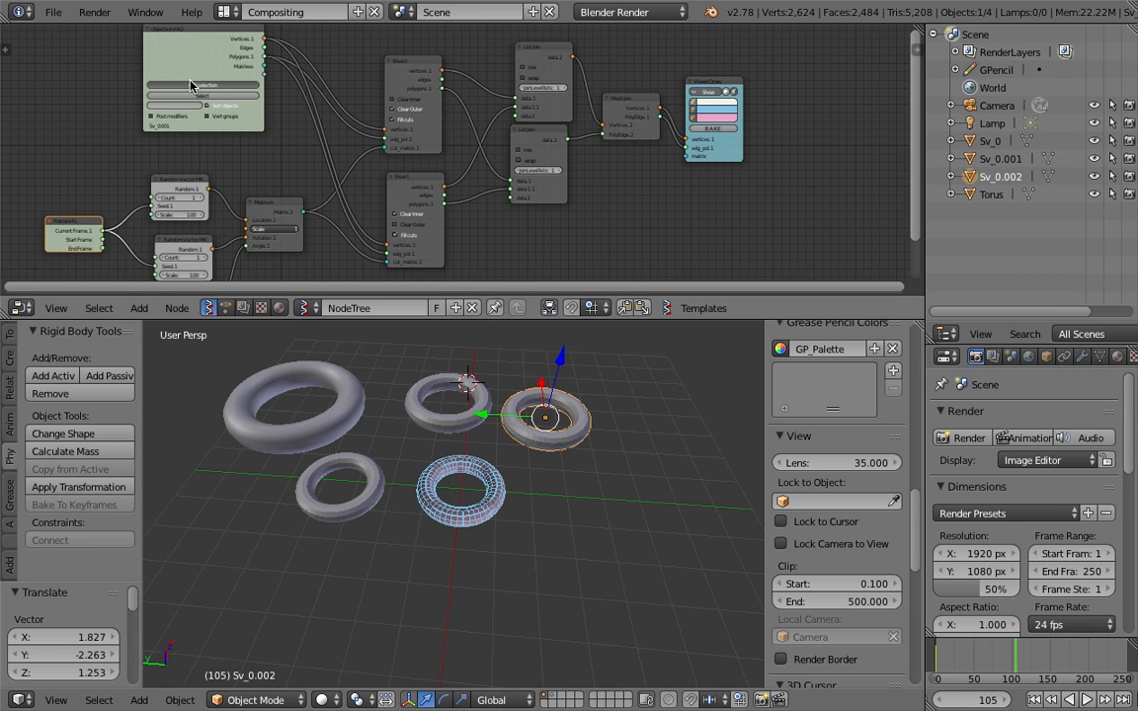
Load Sv_0.002 into Objects in, bake it at frame 134 and place the result at the end of the torus row
{"action": "left_click", "coordinate": [193, 86]}
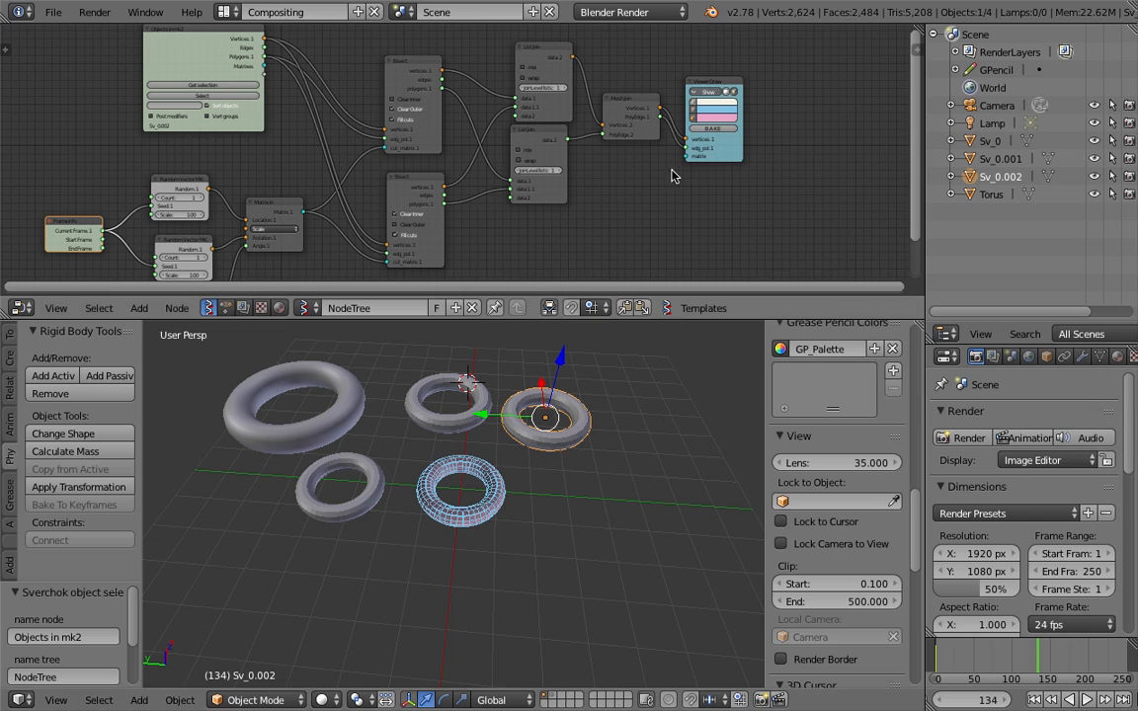
{"action": "left_click", "coordinate": [712, 128]}
{"action": "key", "text": "g"}
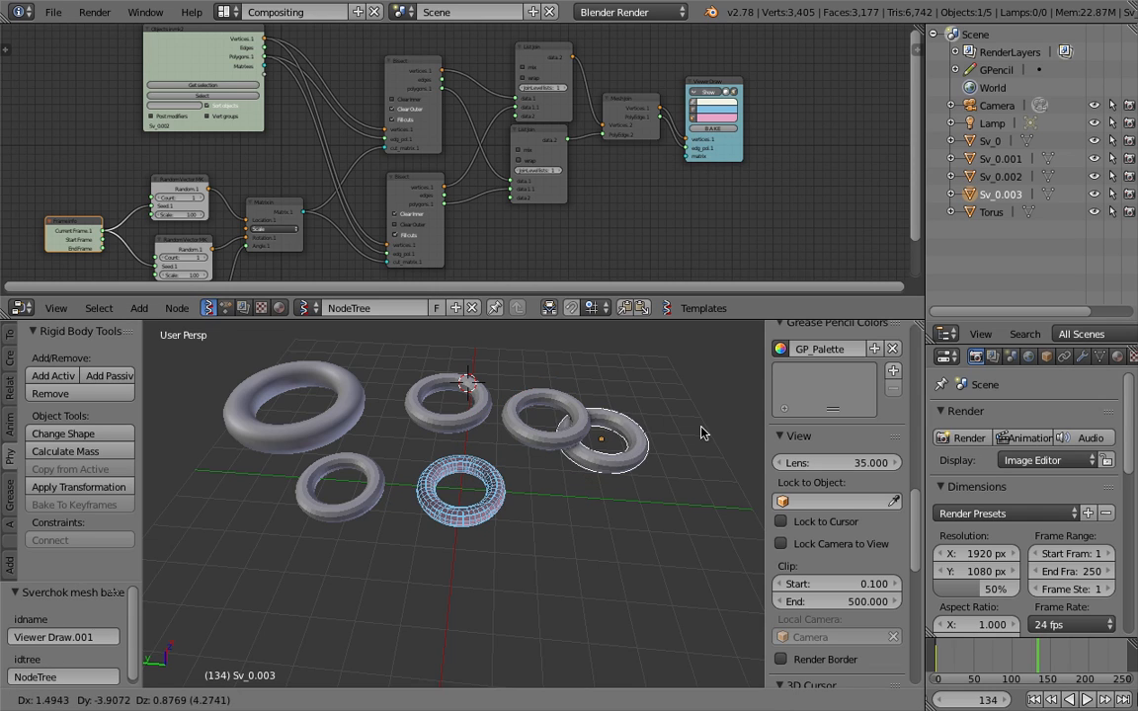
{"action": "left_click", "coordinate": [731, 433]}
Load Sv_0.003 into the Objects in node, bake its slice at frame 178 and move the result about 0.30, -3.71 and -0.03 units
{"action": "left_click", "coordinate": [225, 86]}
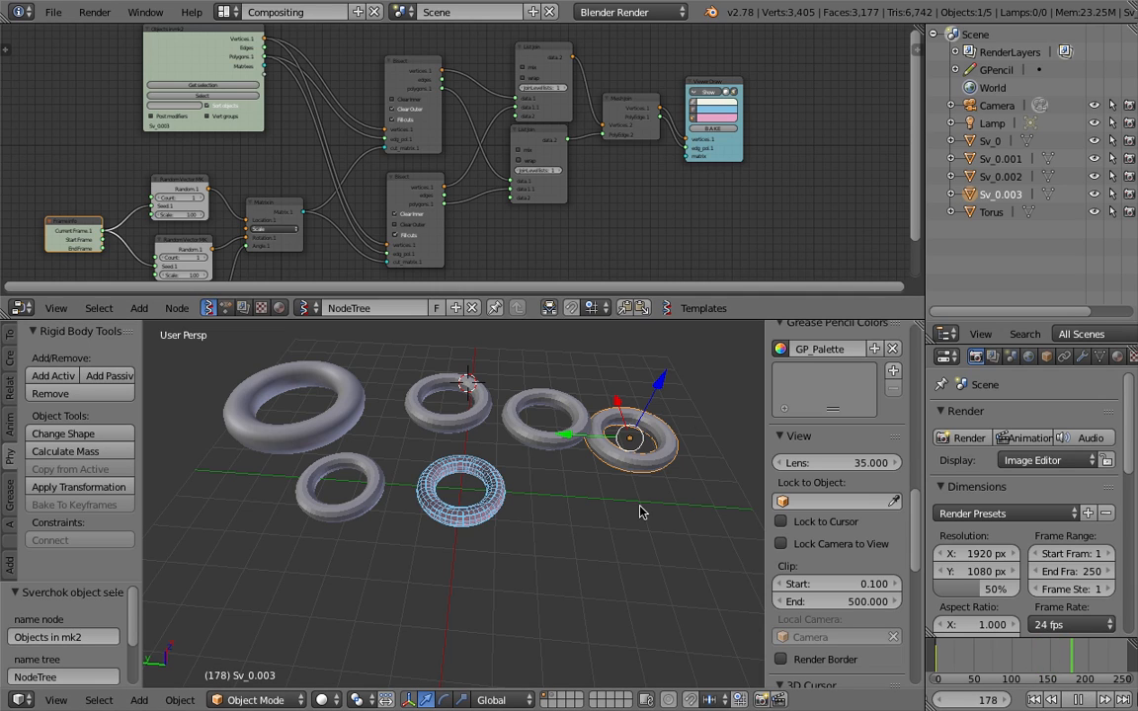
{"action": "left_click", "coordinate": [713, 130]}
{"action": "key", "text": "g"}
{"action": "left_click", "coordinate": [515, 465]}
{"action": "right_click", "coordinate": [461, 502]}
{"action": "key", "text": "g"}
{"action": "left_click", "coordinate": [584, 505]}
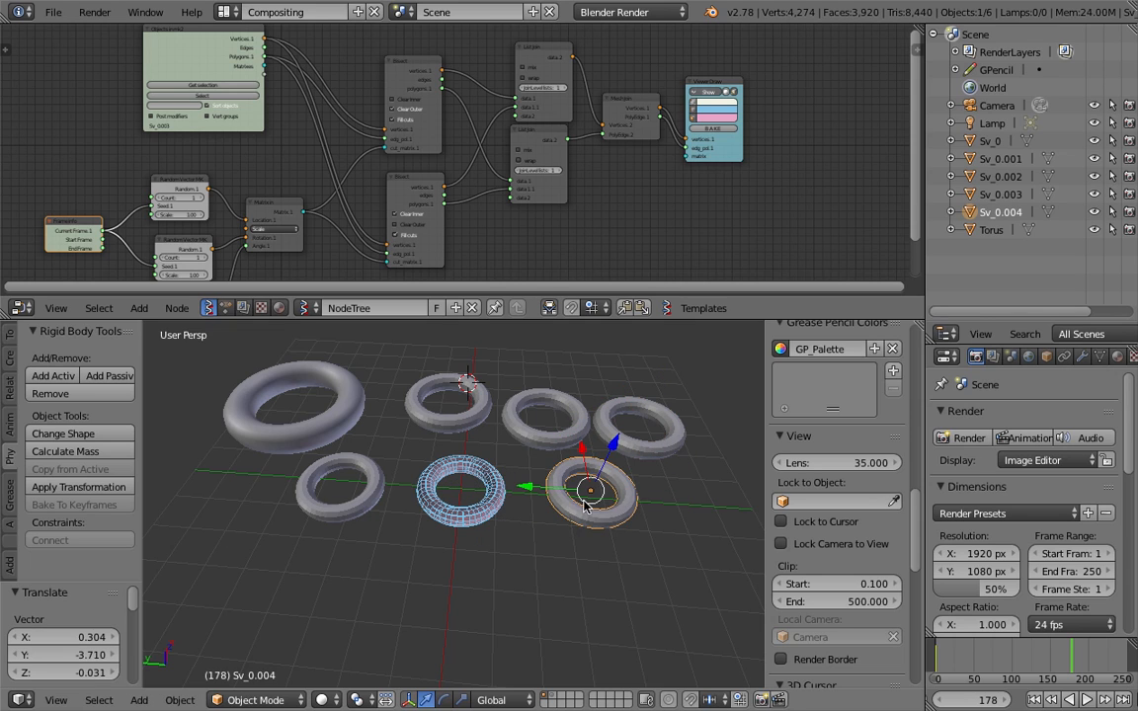
Load Sv_0.004 into Objects in, bake its slice at frame 78 and move the result about 0.09, -6.83 and -0.42 units
{"action": "left_click", "coordinate": [237, 85]}
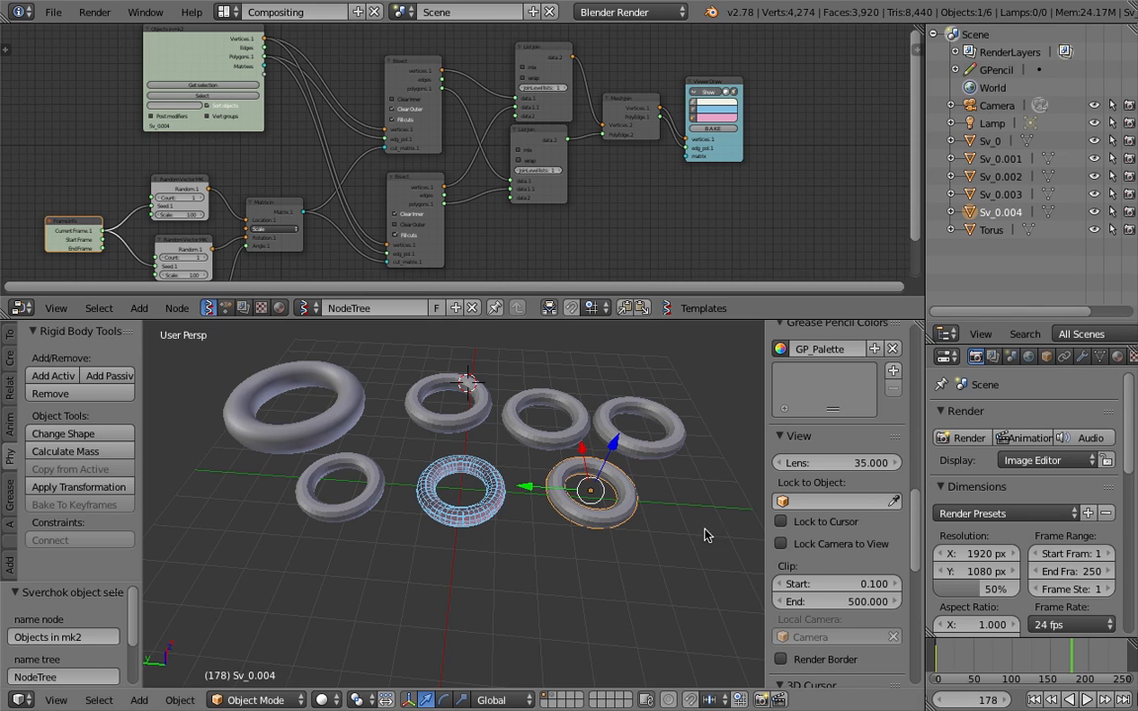
{"action": "left_click", "coordinate": [991, 664]}
{"action": "key", "text": "alt+a"}
{"action": "key", "text": "alt+a"}
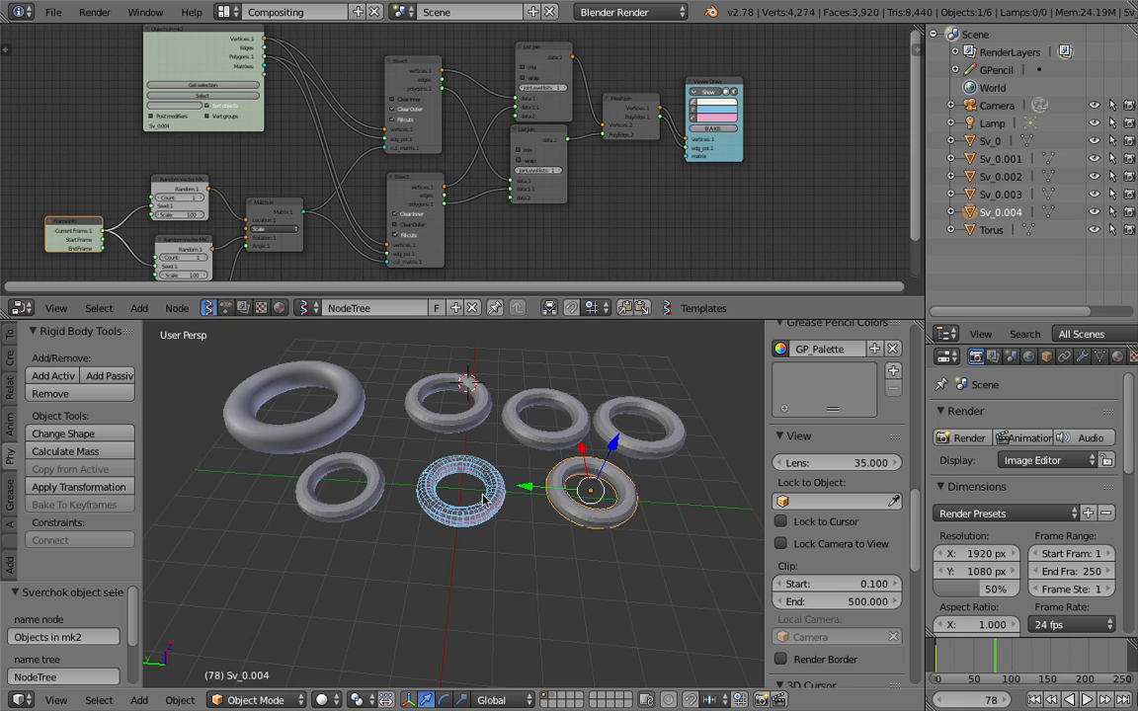
{"action": "left_click", "coordinate": [701, 130]}
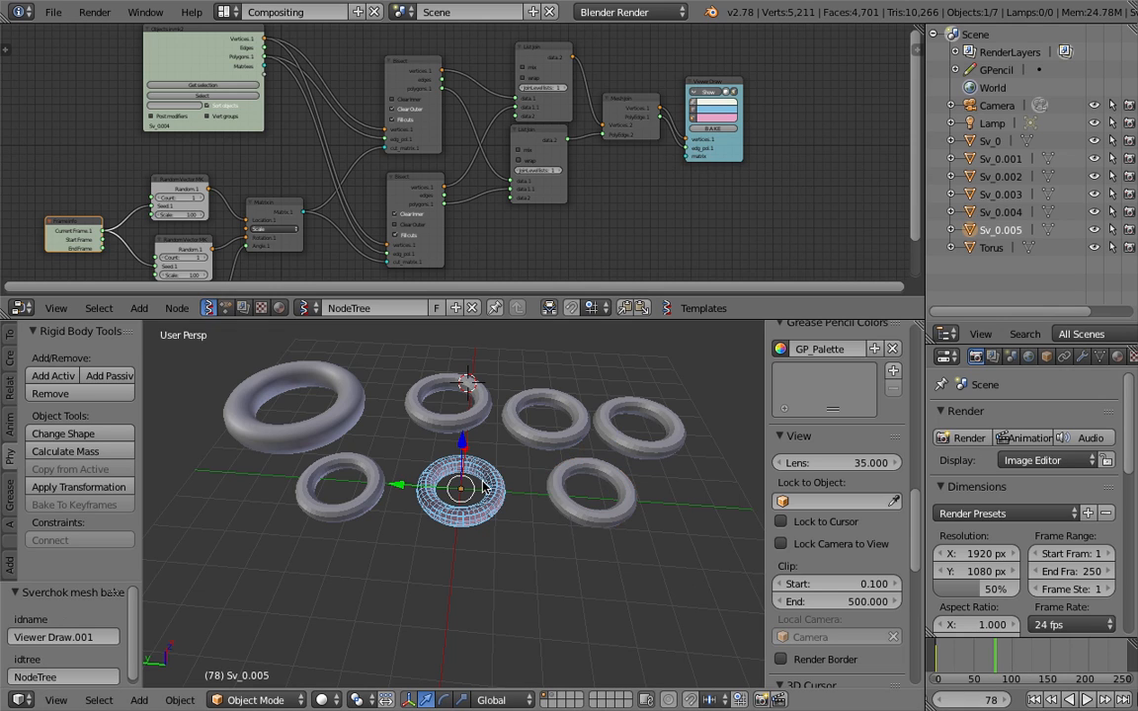
{"action": "key", "text": "g"}
{"action": "left_click", "coordinate": [695, 511]}
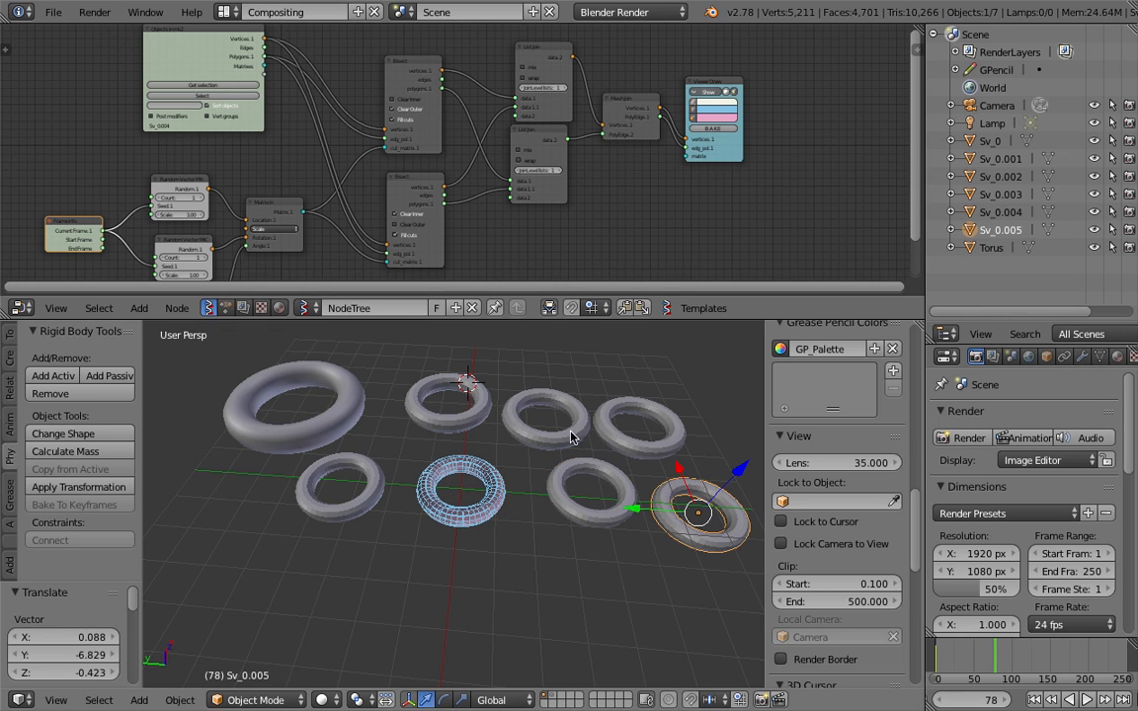
Hide all six baked tori and reveal them again so that they are selected together
{"action": "scroll", "coordinate": [396, 479], "scroll_direction": "down", "scroll_amount": 3}
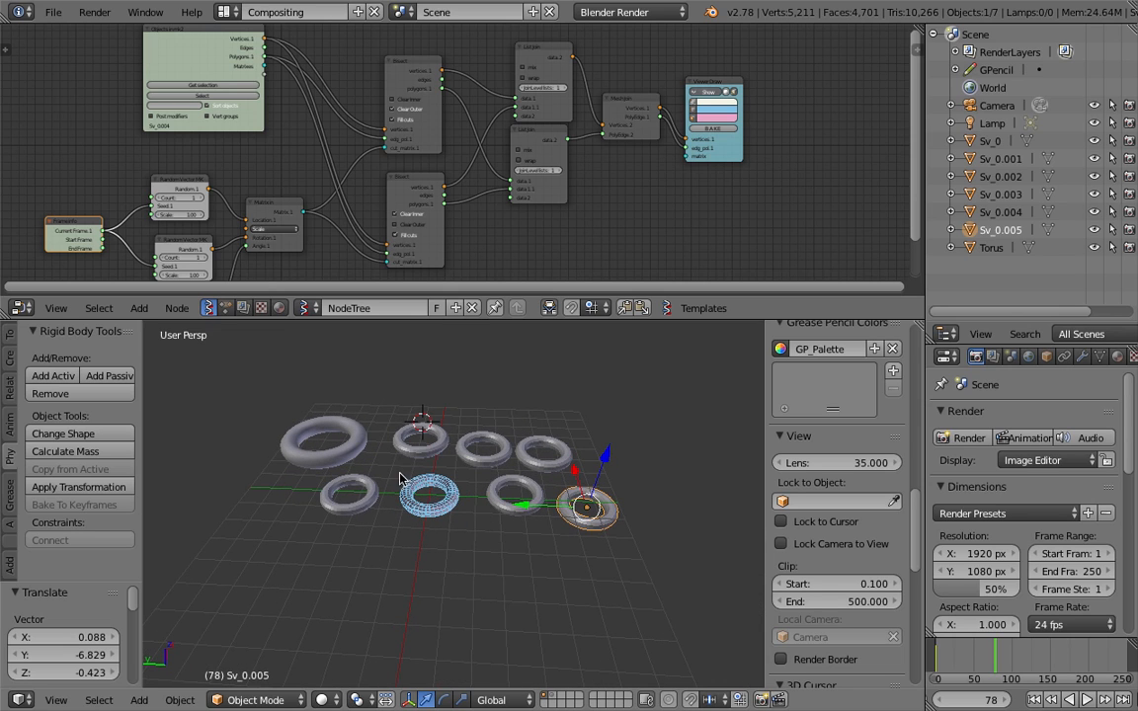
{"action": "right_click", "coordinate": [440, 447]}
{"action": "right_click", "coordinate": [475, 455], "text": "shift"}
{"action": "right_click", "coordinate": [540, 460], "text": "shift"}
{"action": "right_click", "coordinate": [536, 502], "text": "shift"}
{"action": "right_click", "coordinate": [583, 507], "text": "shift"}
{"action": "key", "text": "h"}
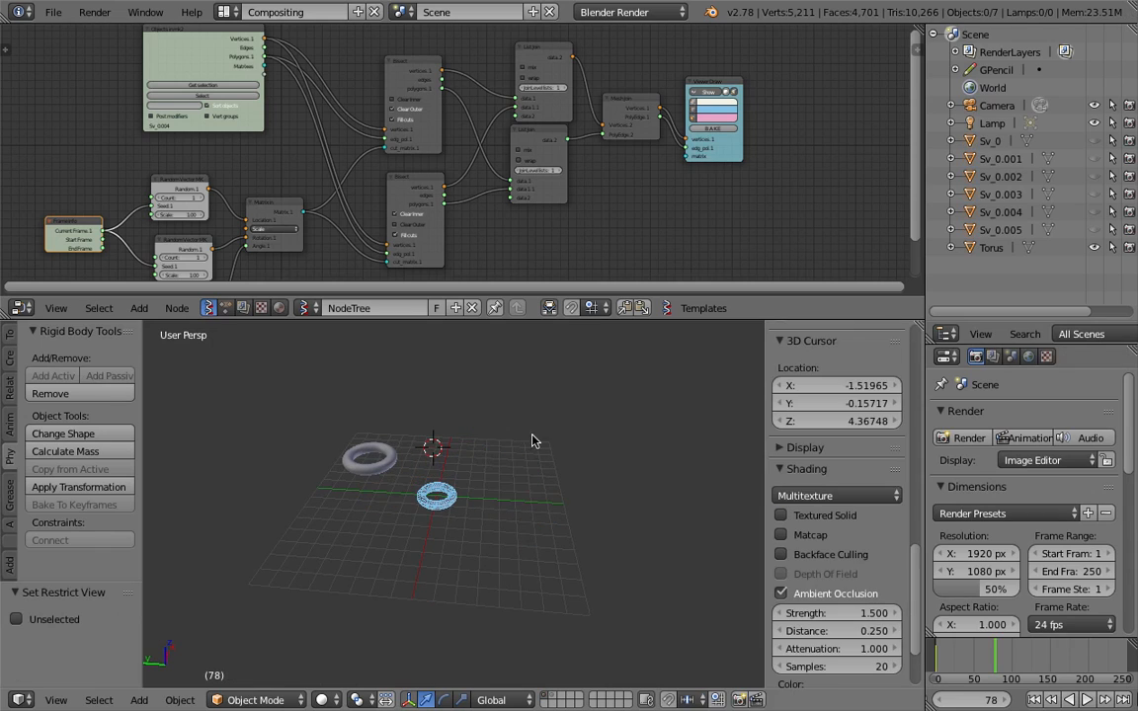
{"action": "key", "text": "alt+h"}
Raise the six selected tori above the grid, moving them about 3.29 units along X and 4.12 units along Z
{"action": "key", "text": "g"}
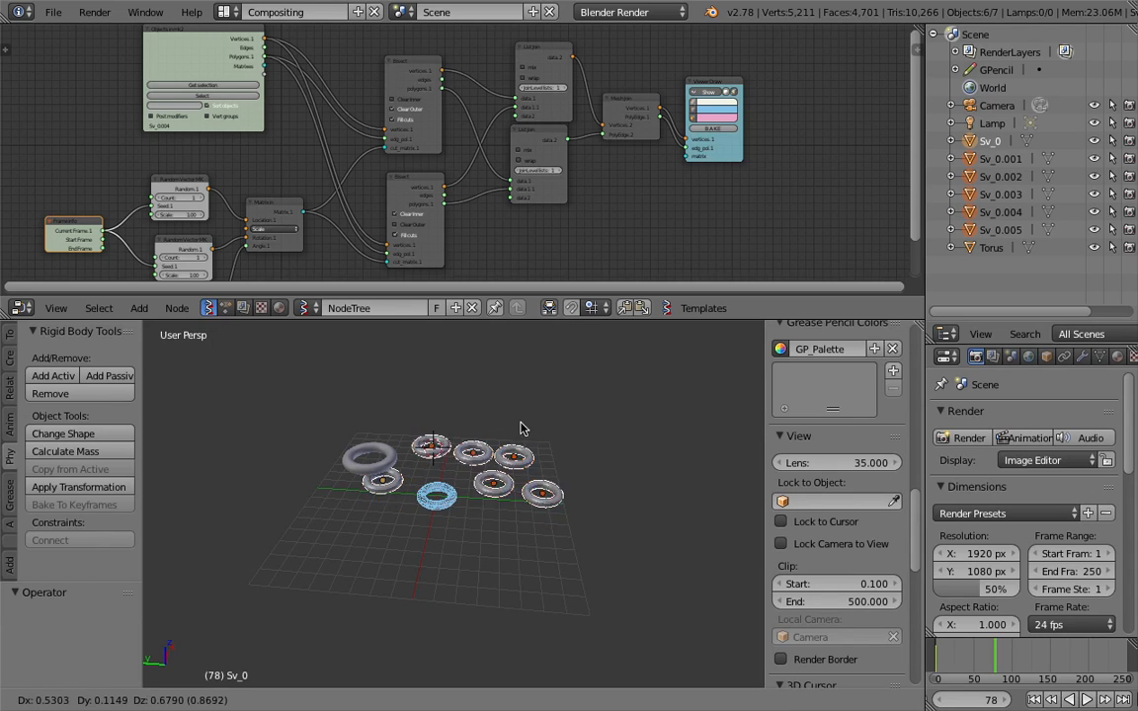
{"action": "left_click", "coordinate": [526, 406]}
{"action": "scroll", "coordinate": [471, 444], "scroll_direction": "up", "scroll_amount": 1}
{"action": "middle_click_drag", "start_coordinate": [470, 445], "coordinate": [474, 463], "text": "shift"}
{"action": "scroll", "coordinate": [489, 457], "scroll_direction": "up", "scroll_amount": 1}
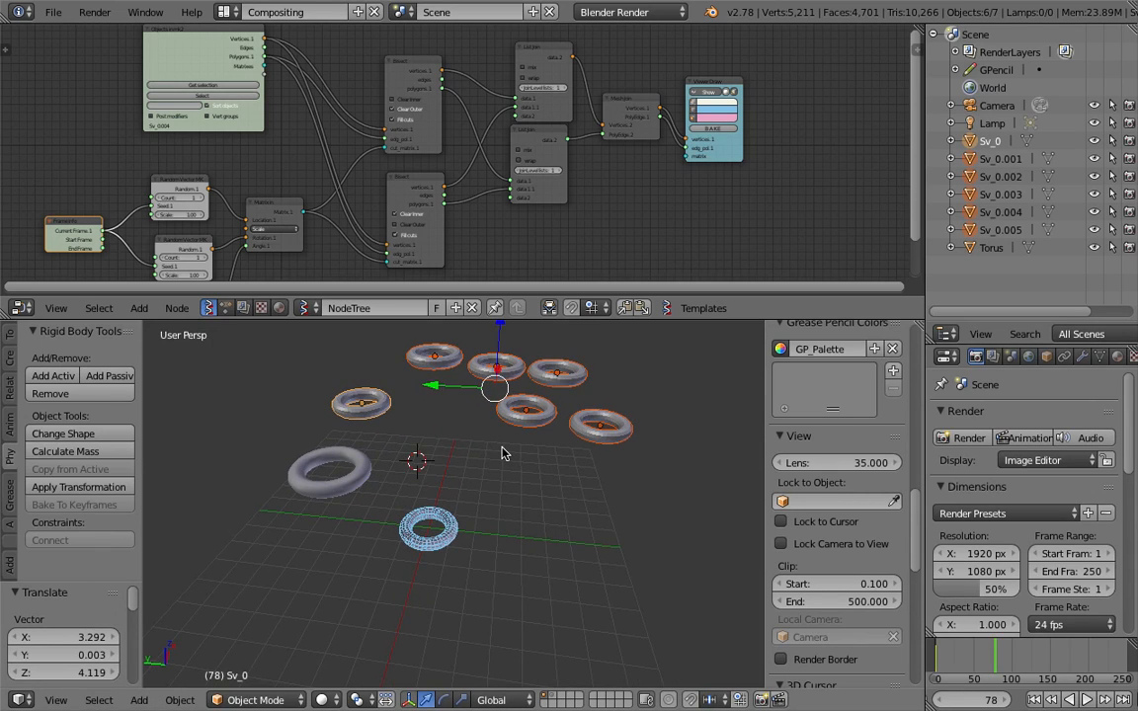
Separate the six selected tori into individual objects by loose parts
{"action": "key", "text": "space"}
{"action": "type", "text": "sepa"}
{"action": "key", "text": "Return"}
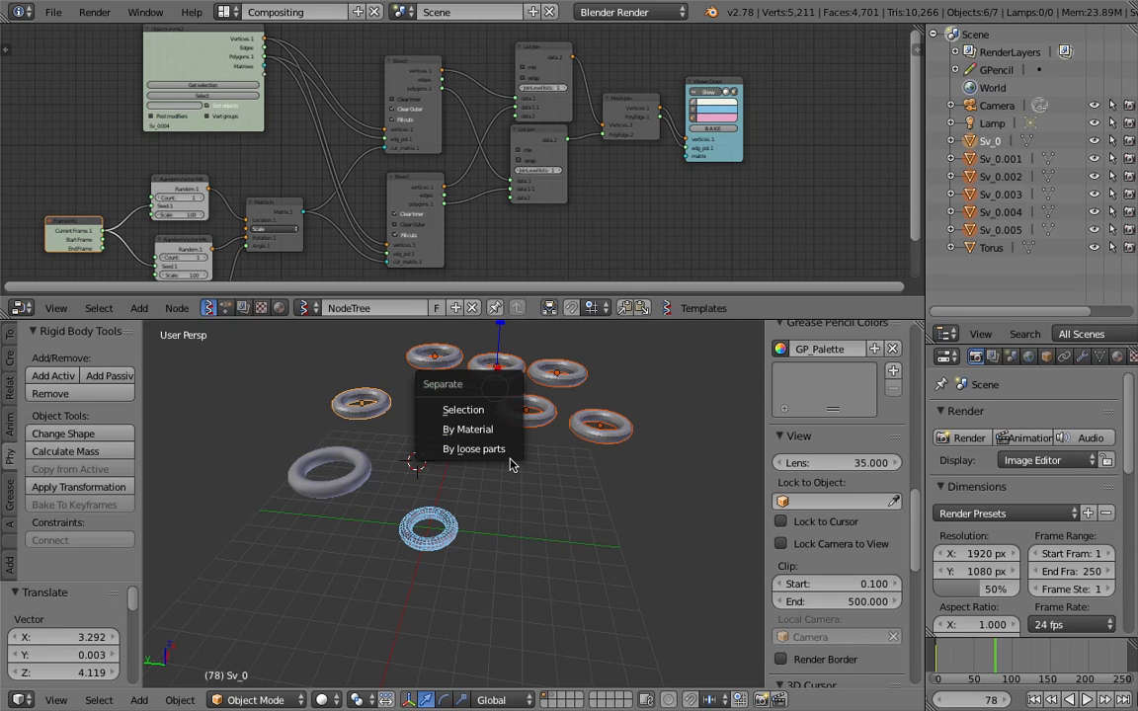
{"action": "left_click", "coordinate": [505, 450]}
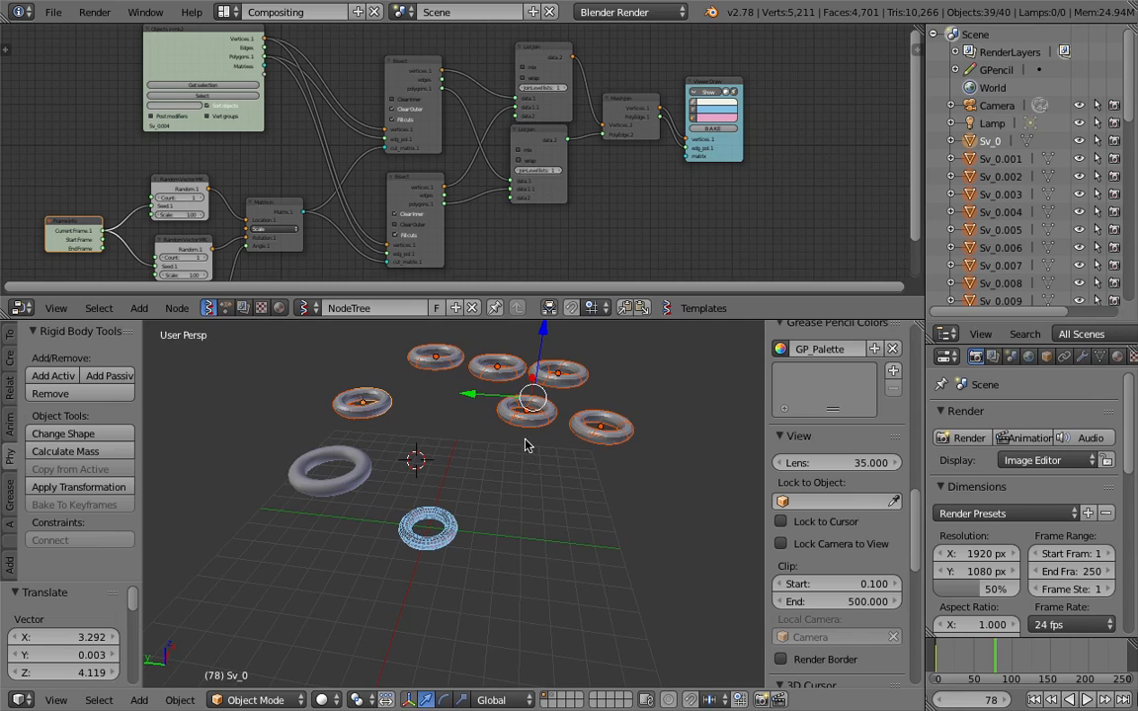
Set the origins of all torus pieces to their geometry and add the pieces as active rigid bodies
{"action": "key", "text": "space"}
{"action": "type", "text": "set or"}
{"action": "key", "text": "Return"}
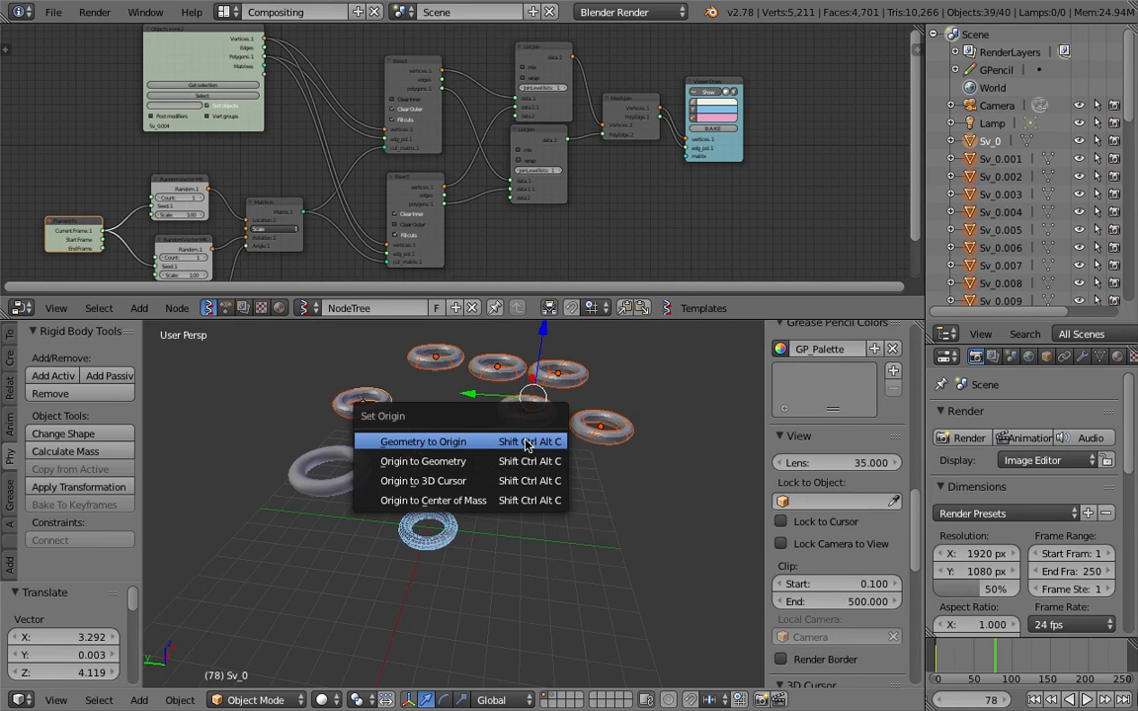
{"action": "left_click", "coordinate": [507, 462]}
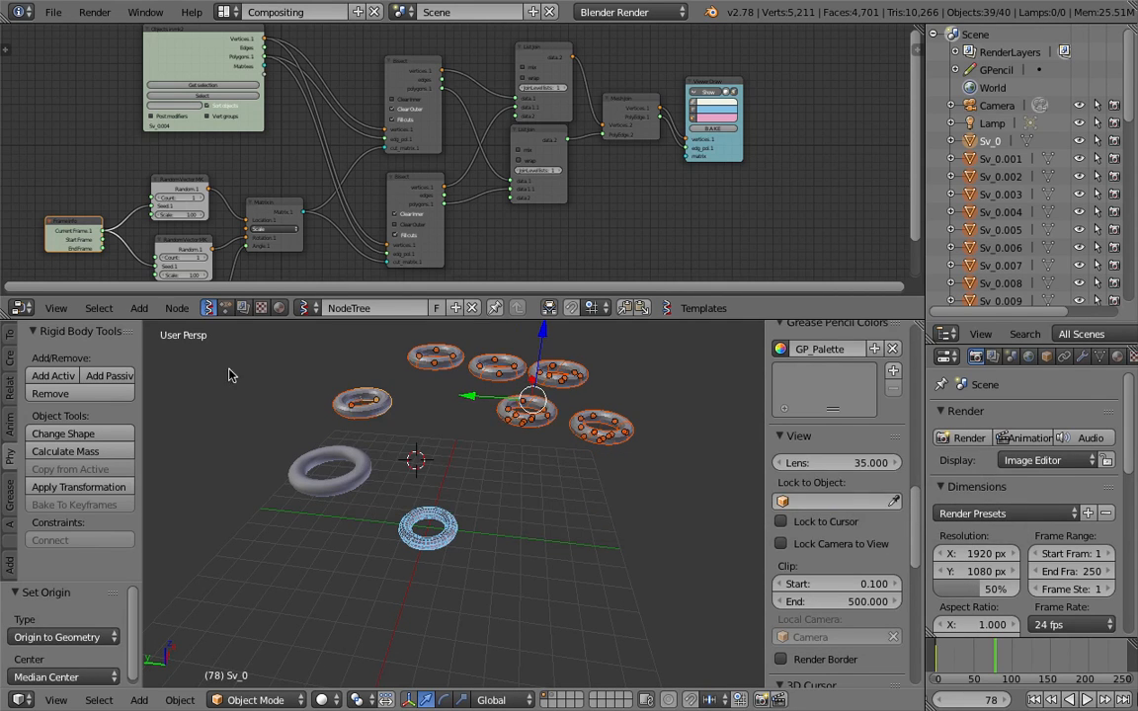
{"action": "left_click", "coordinate": [51, 375]}
Add a mesh plane, scale it up into a large floor and make it a passive rigid body
{"action": "key", "text": "shift+a"}
{"action": "mouse_move", "coordinate": [411, 430]}
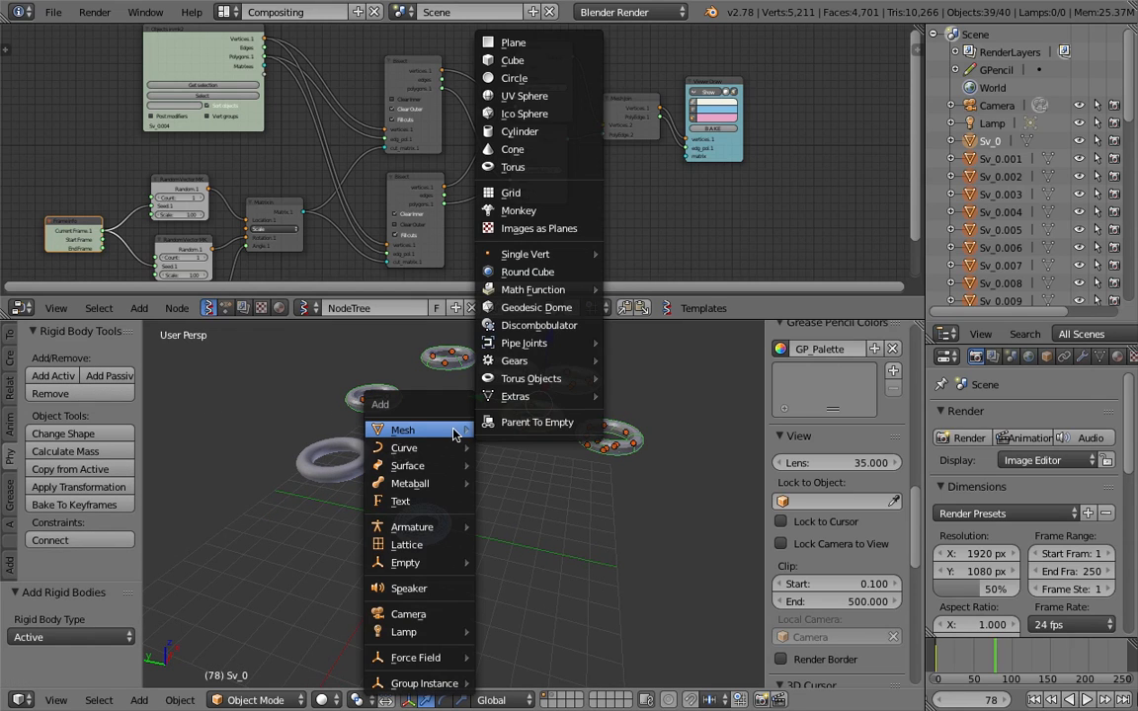
{"action": "left_click", "coordinate": [513, 47]}
{"action": "key", "text": "s"}
{"action": "left_click", "coordinate": [539, 458]}
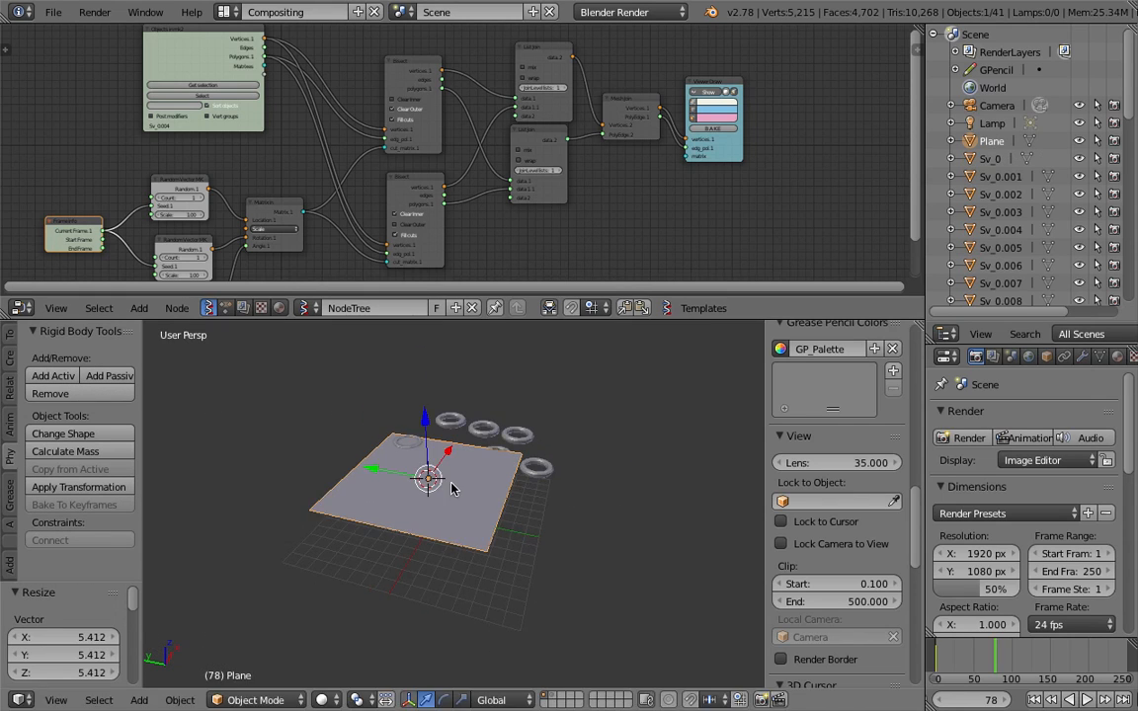
{"action": "key", "text": "s"}
{"action": "left_click", "coordinate": [503, 501]}
{"action": "left_click", "coordinate": [109, 375]}
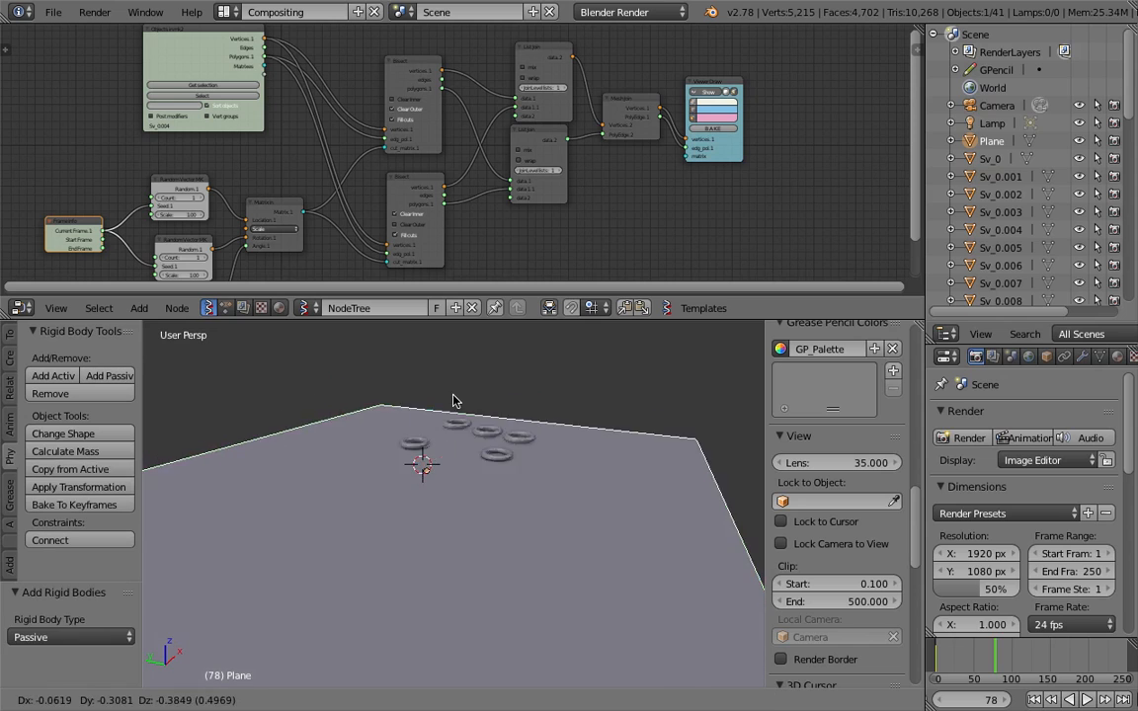
Enlarge the floor plane by a further factor of about 1.36 and reposition it beneath the torus pieces
{"action": "key", "text": "g"}
{"action": "left_click", "coordinate": [475, 475]}
{"action": "middle_click_drag", "start_coordinate": [556, 478], "coordinate": [473, 476]}
{"action": "key", "text": "s"}
{"action": "left_click", "coordinate": [539, 475]}
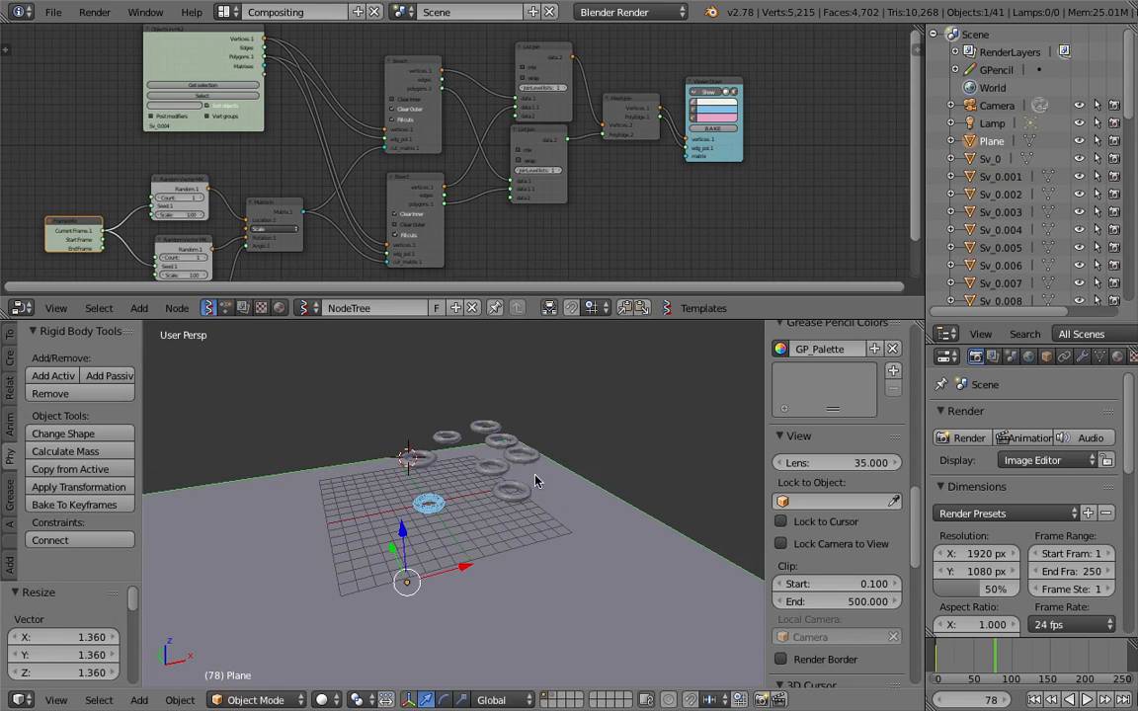
{"action": "key", "text": "g"}
{"action": "left_click", "coordinate": [556, 450]}
Show all scene layers, select the Viewer Draw node and return the animation to frame 1
{"action": "key", "text": "alt+a"}
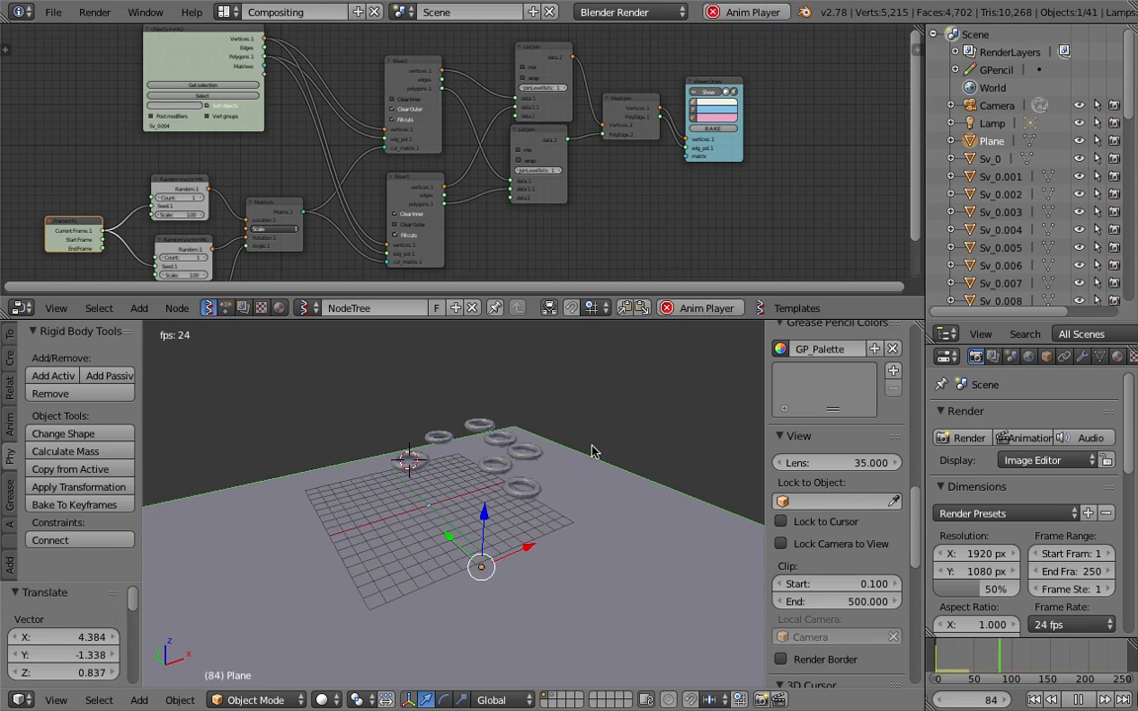
{"action": "key", "text": "Escape"}
{"action": "key", "text": "grave"}
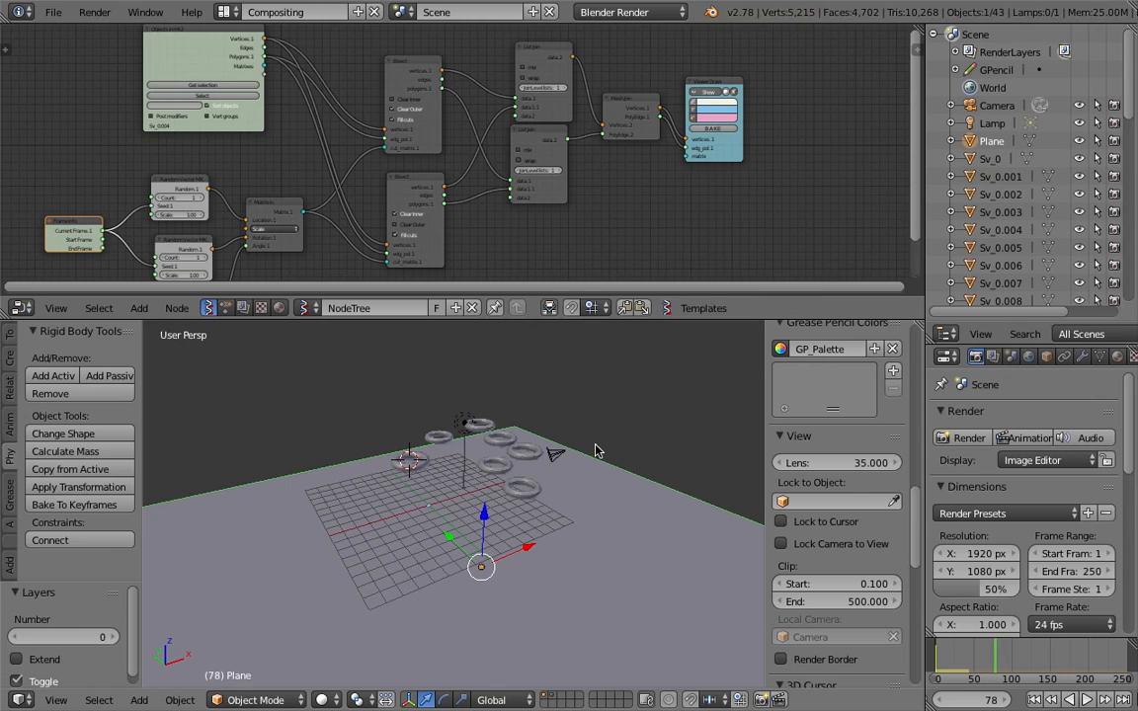
{"action": "left_click", "coordinate": [698, 99]}
{"action": "key", "text": "alt+a"}
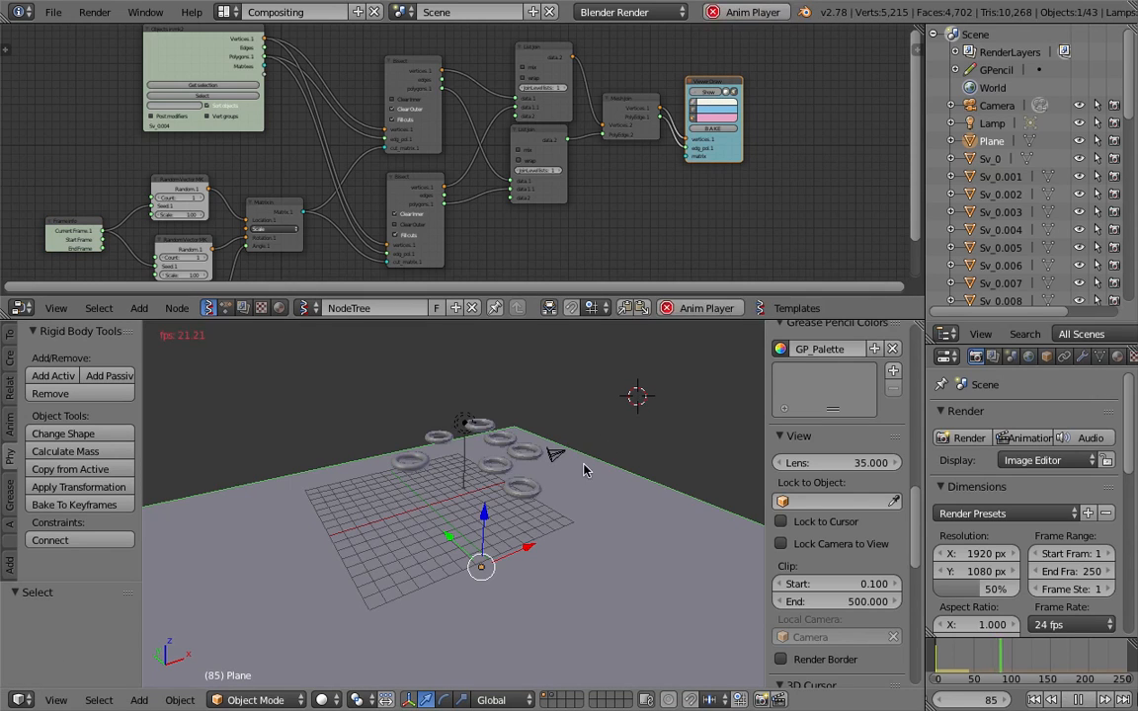
{"action": "key", "text": "alt+a"}
{"action": "left_click", "coordinate": [1034, 701]}
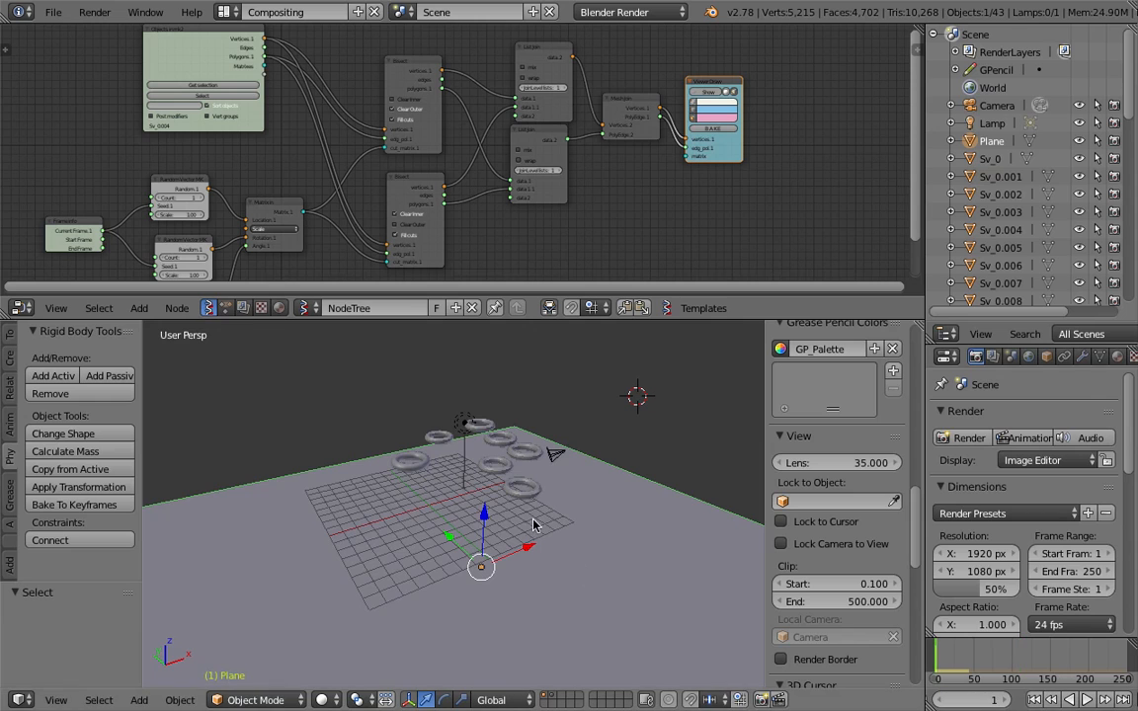
Play the rigid body simulation from frame 1, stop it at frame 64 and select all objects
{"action": "key", "text": "alt+a"}
{"action": "scroll", "coordinate": [565, 529], "scroll_direction": "up", "scroll_amount": 4}
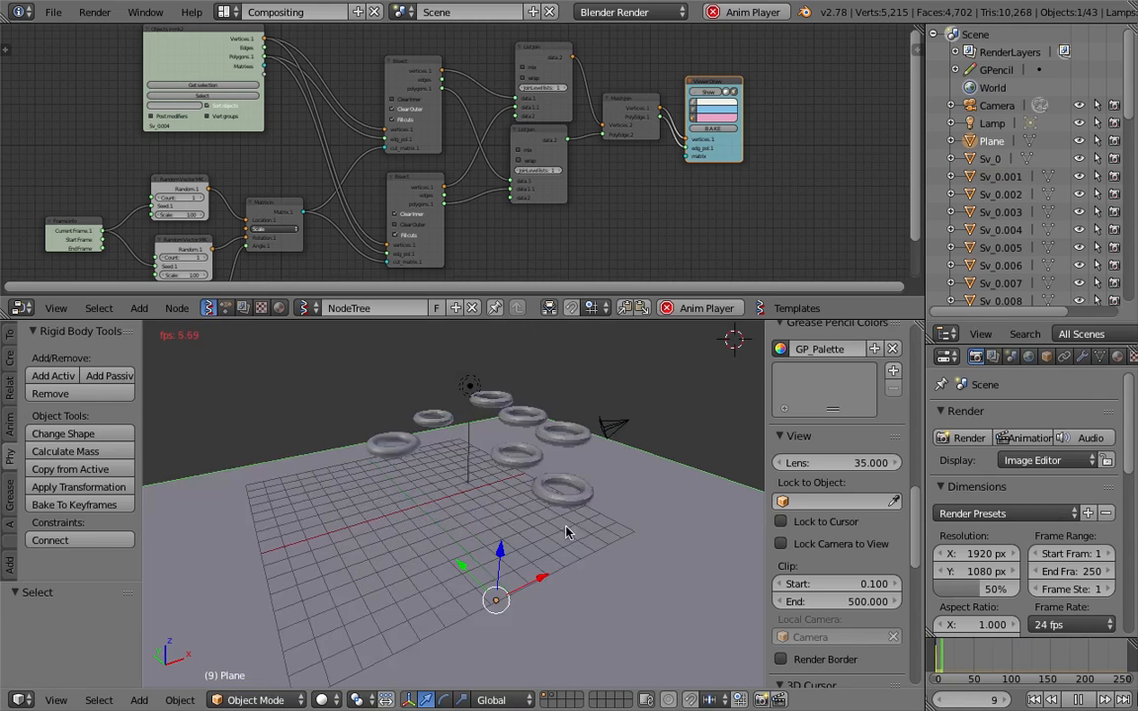
{"action": "middle_click_drag", "start_coordinate": [633, 530], "coordinate": [570, 524], "text": "shift"}
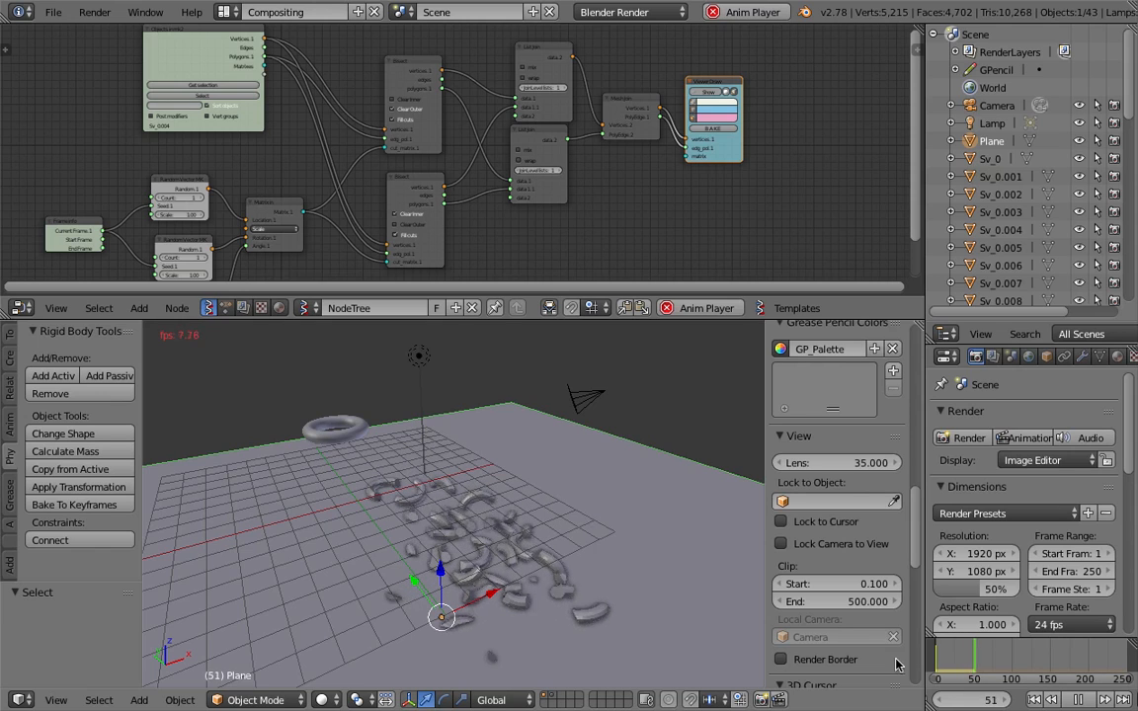
{"action": "left_click", "coordinate": [1077, 699]}
{"action": "middle_click_drag", "start_coordinate": [596, 569], "coordinate": [520, 529]}
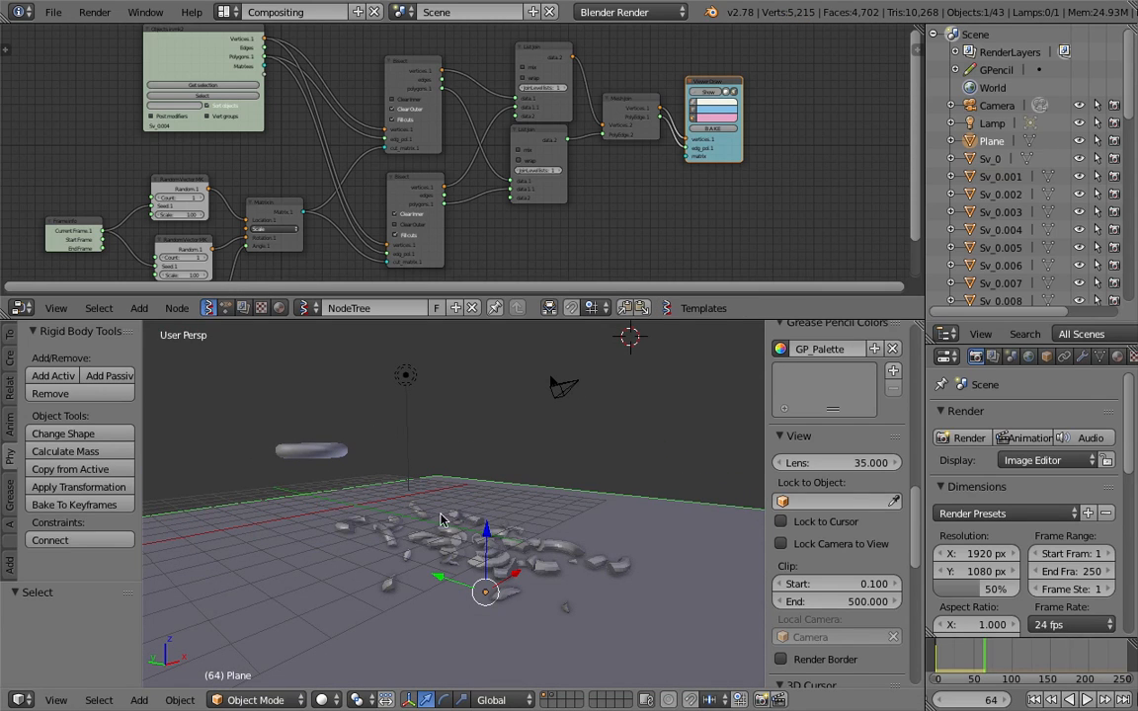
{"action": "key", "text": "a"}
{"action": "key", "text": "a"}
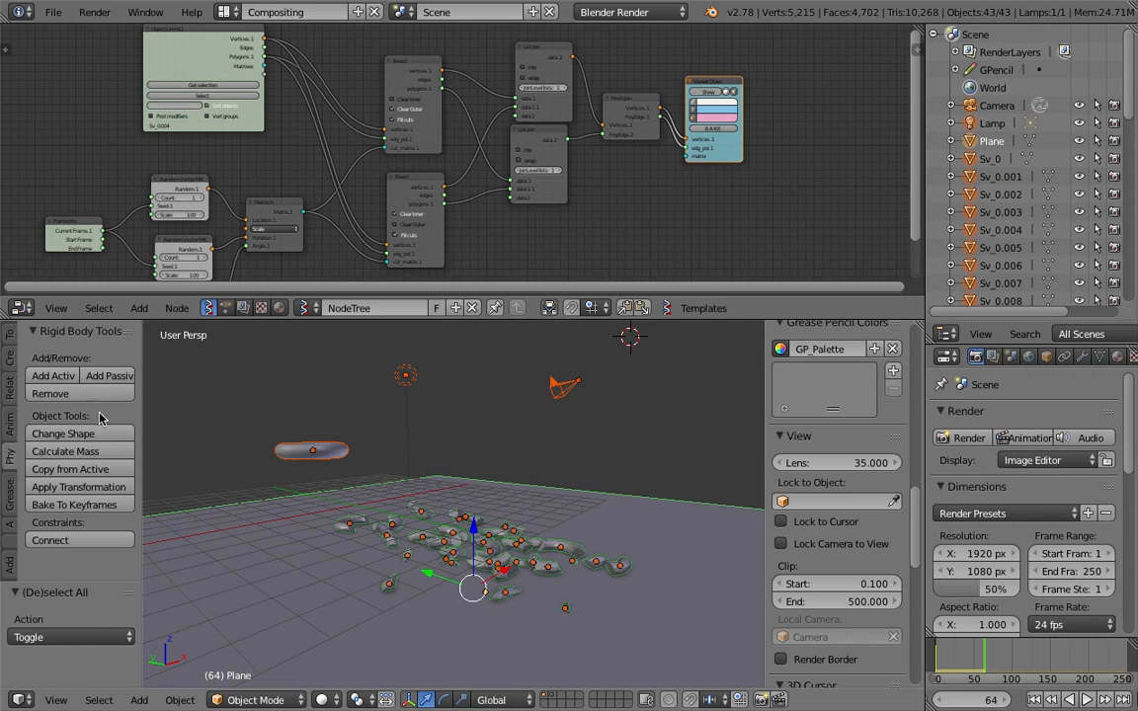
Try to remove the rigid bodies from all selected objects, including with the Remove Rigid Bodies operator
{"action": "left_click", "coordinate": [49, 393]}
{"action": "key", "text": "ctrl+z"}
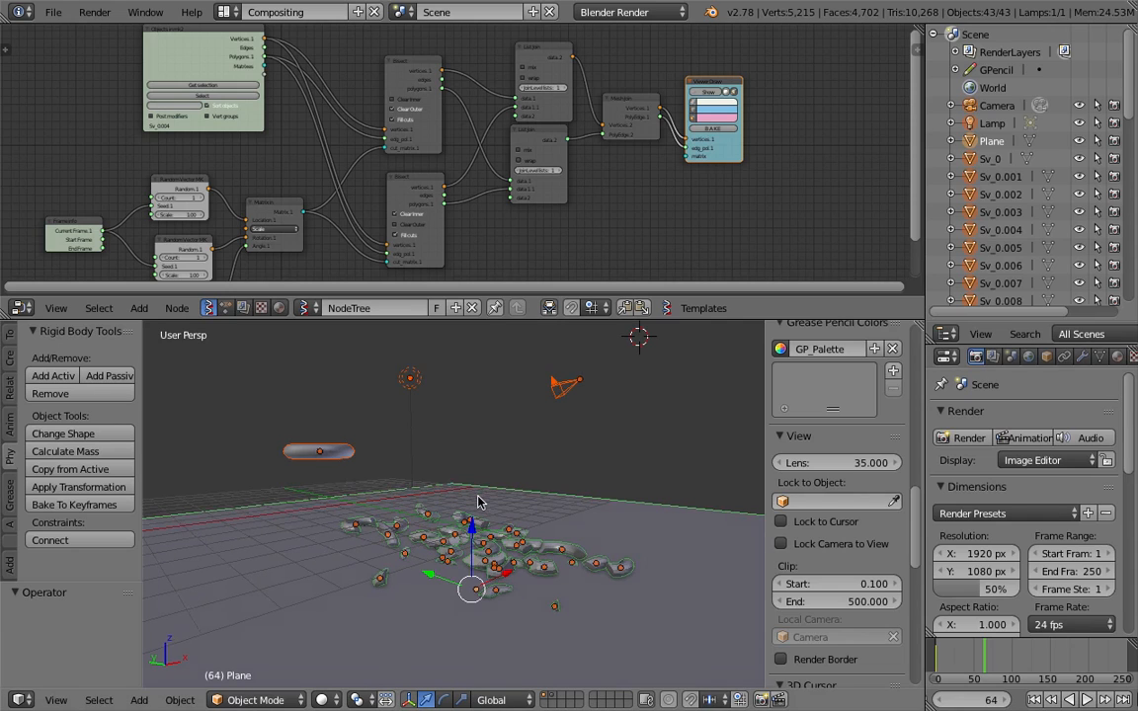
{"action": "key", "text": "space"}
{"action": "type", "text": "remove"}
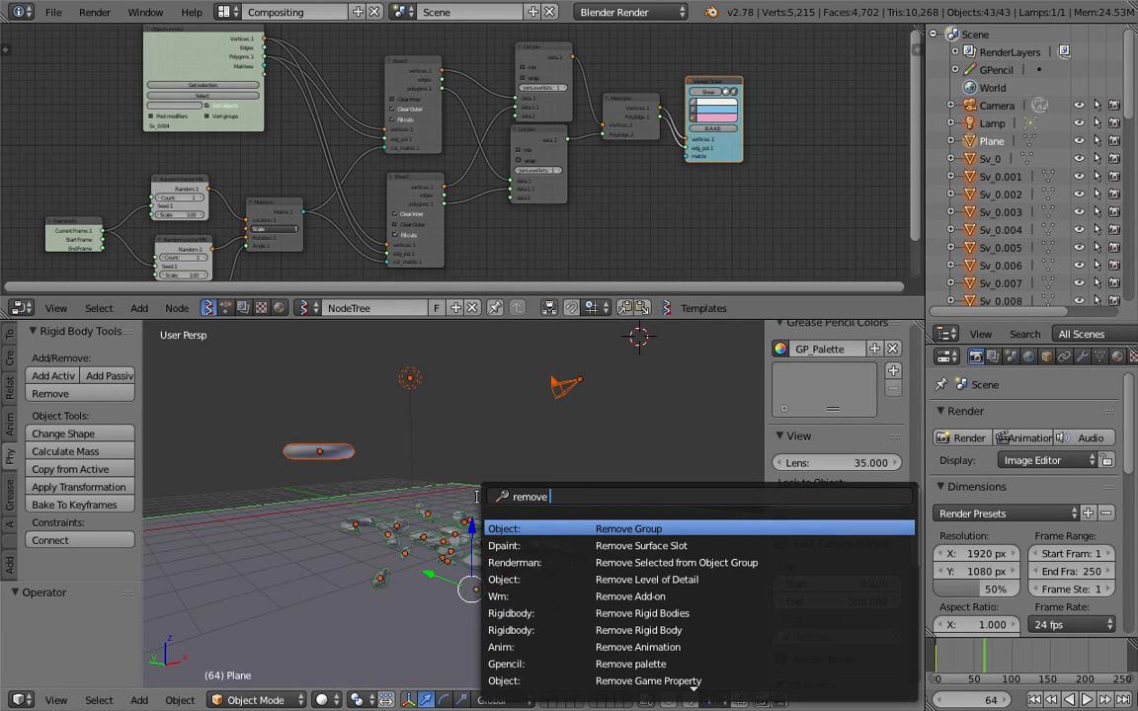
{"action": "type", "text": " ac"}
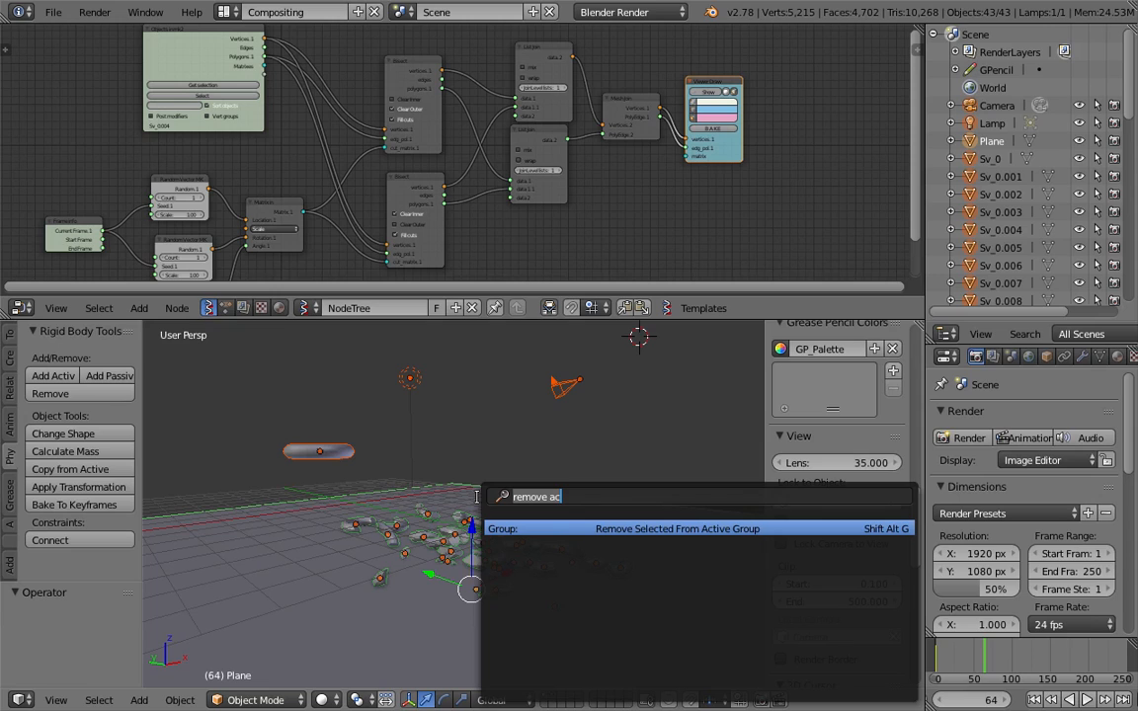
{"action": "type", "text": "rigid bo"}
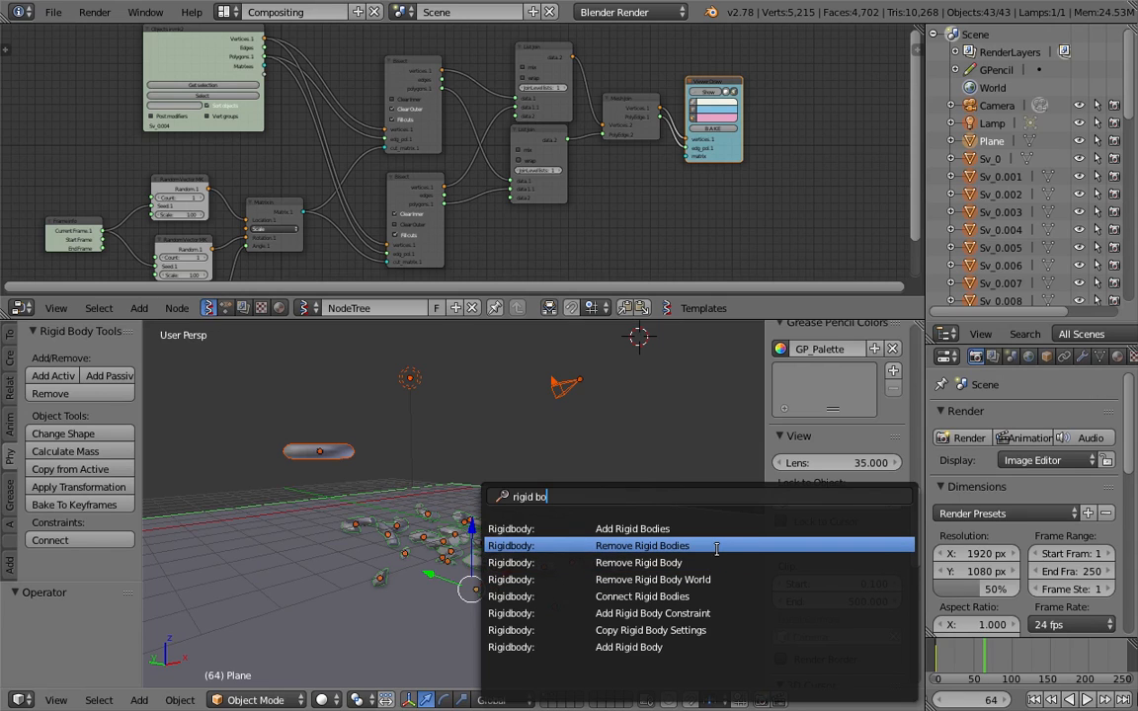
{"action": "left_click", "coordinate": [717, 547]}
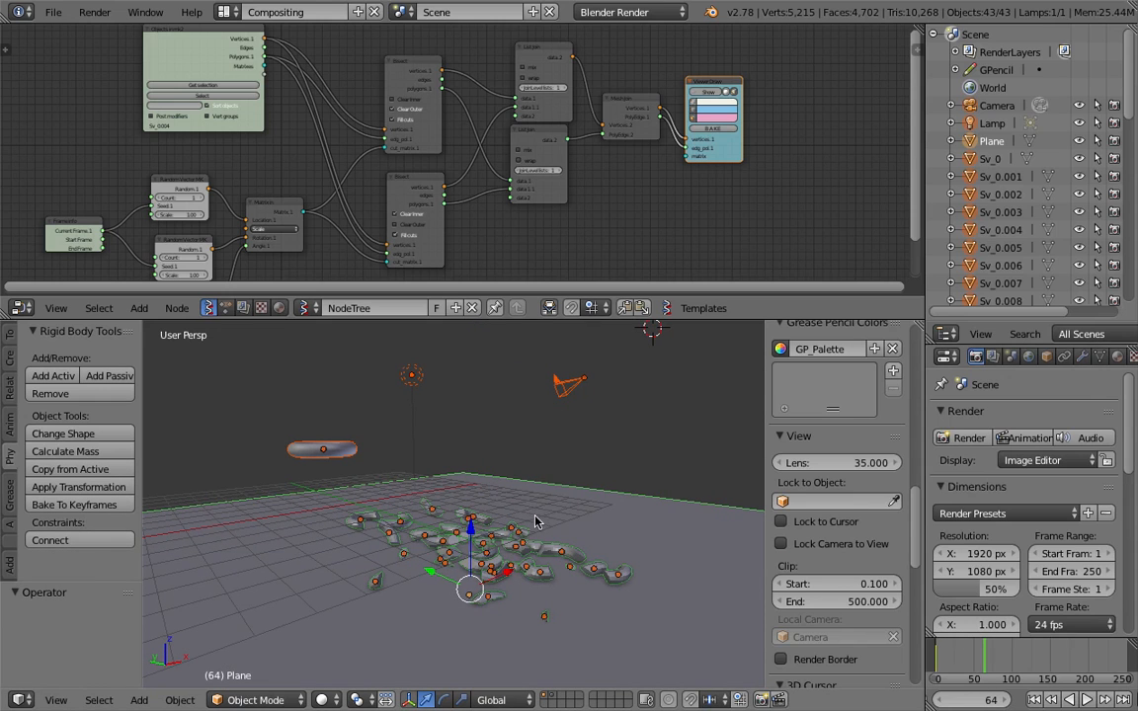
Duplicate all selected objects and leave the copies in their original places
{"action": "key", "text": "shift+d"}
{"action": "right_click", "coordinate": [558, 512]}
{"action": "middle_click_drag", "start_coordinate": [558, 512], "coordinate": [529, 522]}
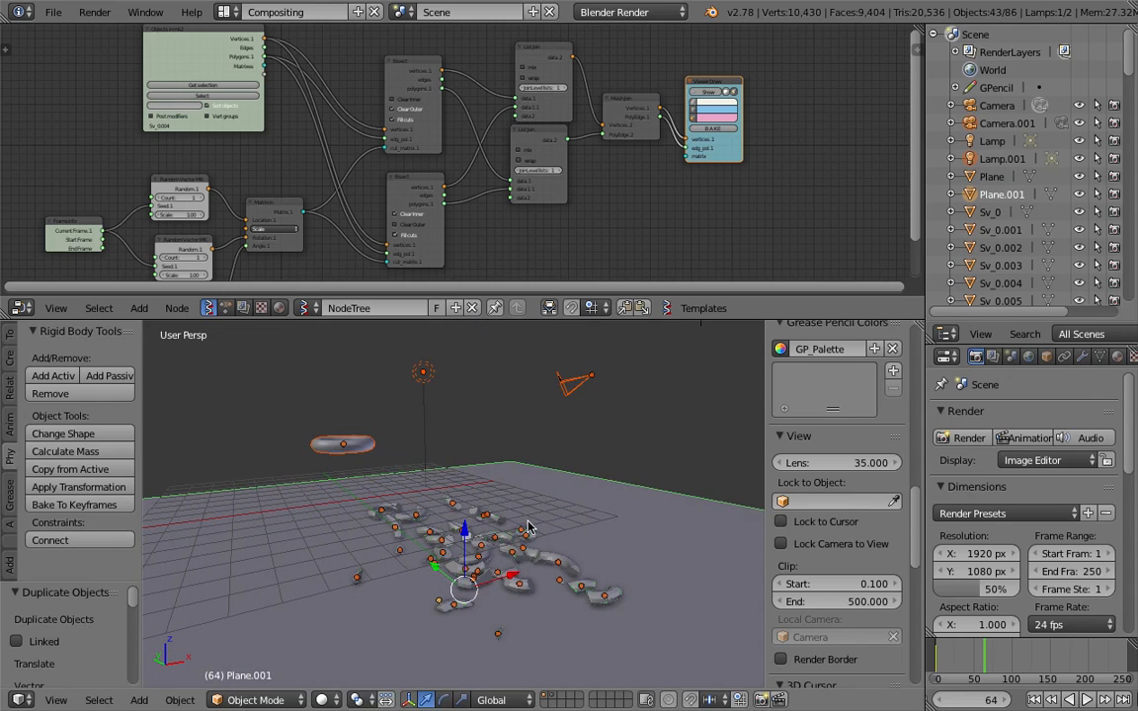
{"action": "key", "text": "g"}
{"action": "right_click", "coordinate": [615, 511]}
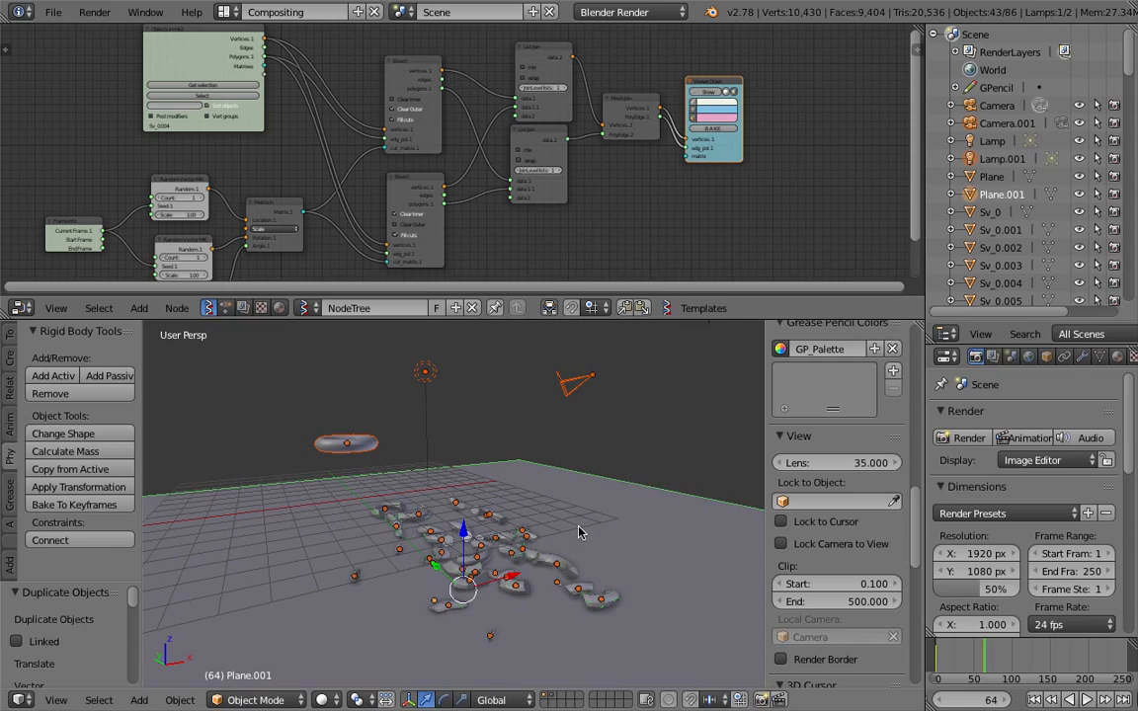
Remove the rigid body from the duplicated objects with the Remove Rigid Body operator
{"action": "key", "text": "space"}
{"action": "type", "text": "remove r"}
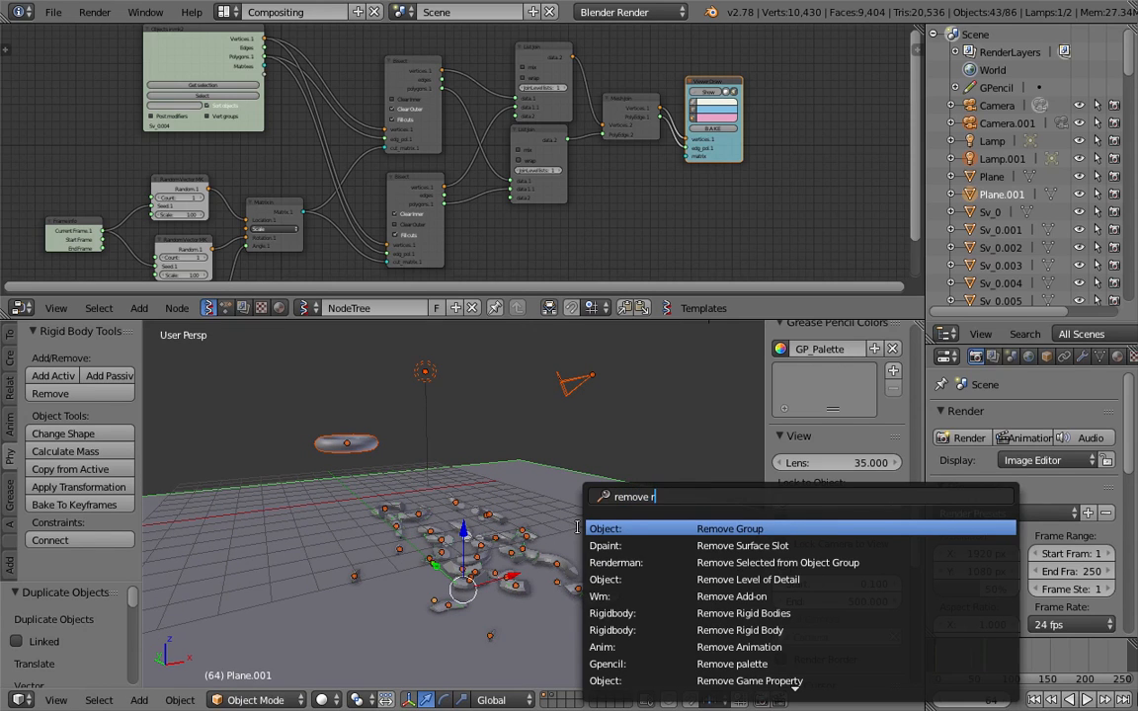
{"action": "type", "text": "ig"}
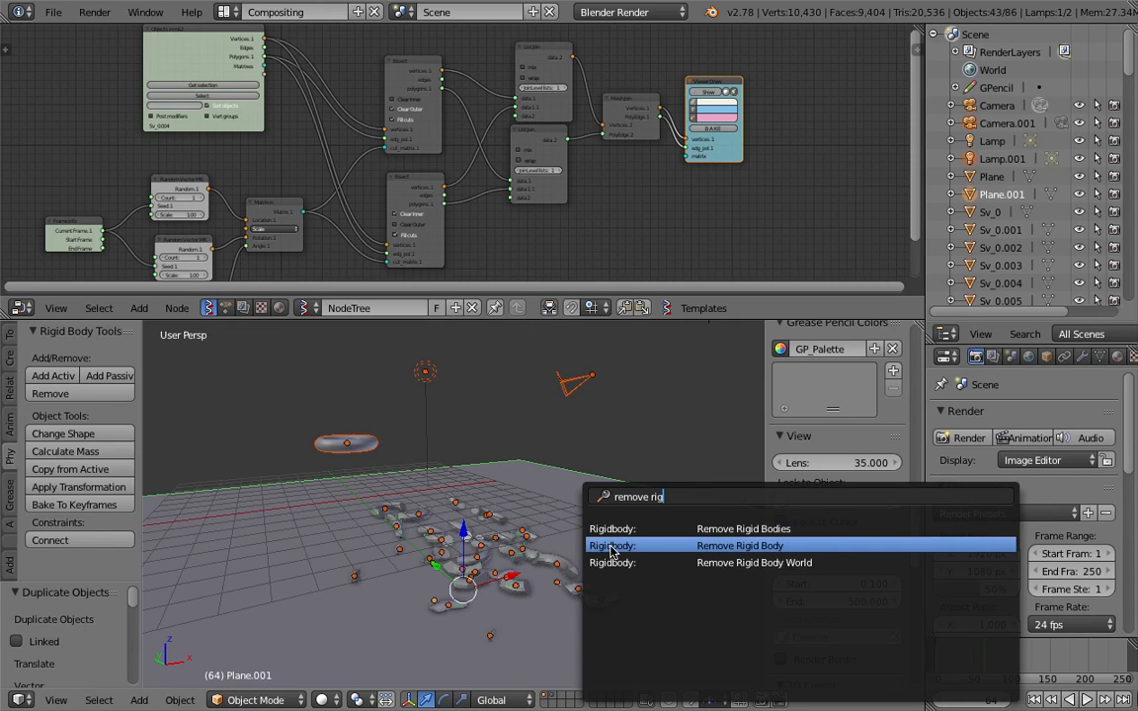
{"action": "left_click", "coordinate": [612, 545]}
{"action": "scroll", "coordinate": [535, 535], "scroll_direction": "down", "scroll_amount": 2}
Select every object in the scene and delete them all
{"action": "right_click", "coordinate": [566, 538]}
{"action": "scroll", "coordinate": [566, 538], "scroll_direction": "down", "scroll_amount": 2}
{"action": "key", "text": "a"}
{"action": "key", "text": "a"}
{"action": "key", "text": "x"}
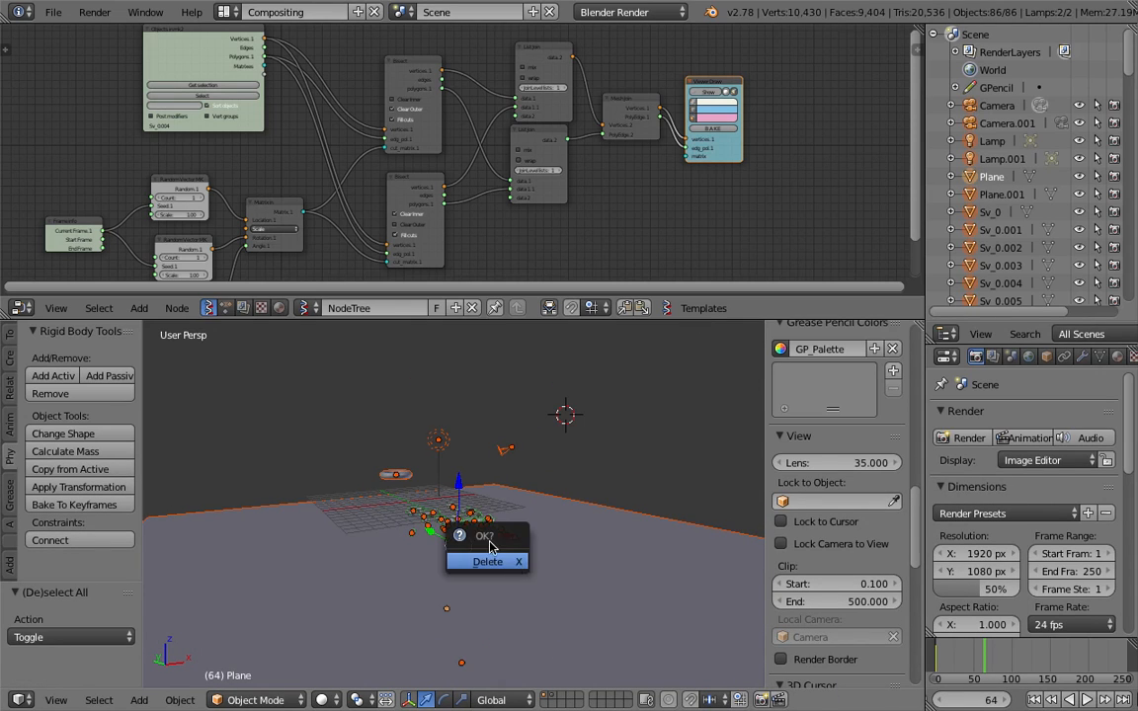
{"action": "left_click", "coordinate": [488, 560]}
Add a cube, clear its location to the world origin and scale it up to about 1.812
{"action": "key", "text": "shift+a"}
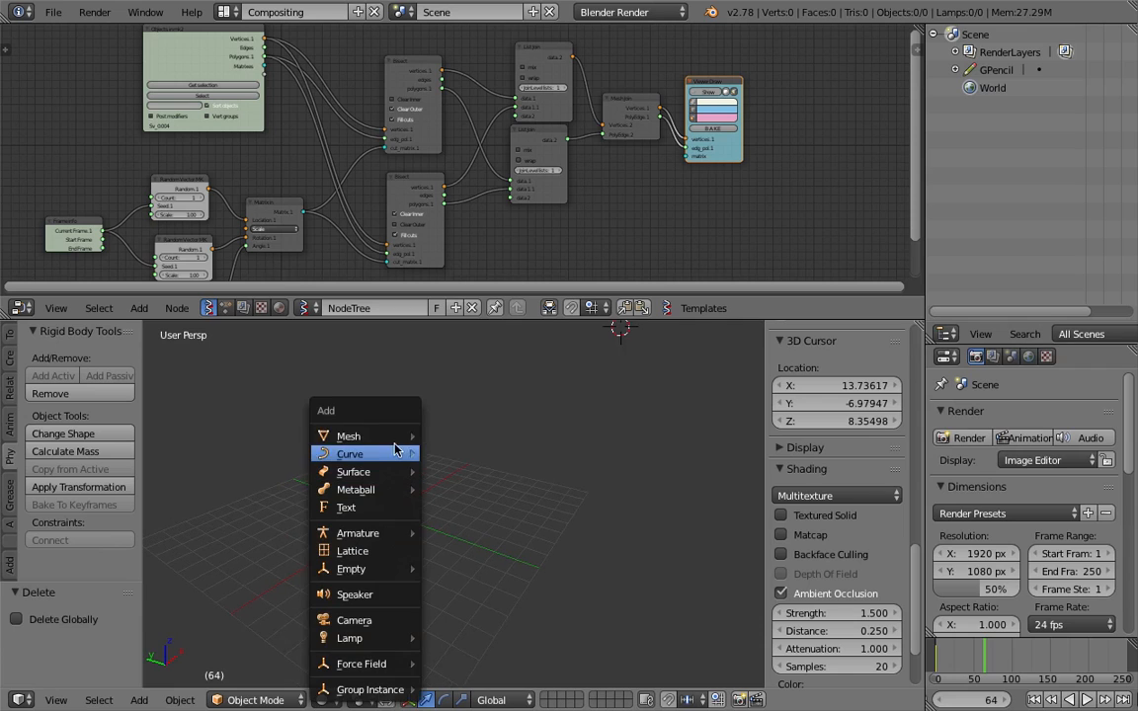
{"action": "mouse_move", "coordinate": [395, 436]}
{"action": "left_click", "coordinate": [485, 65]}
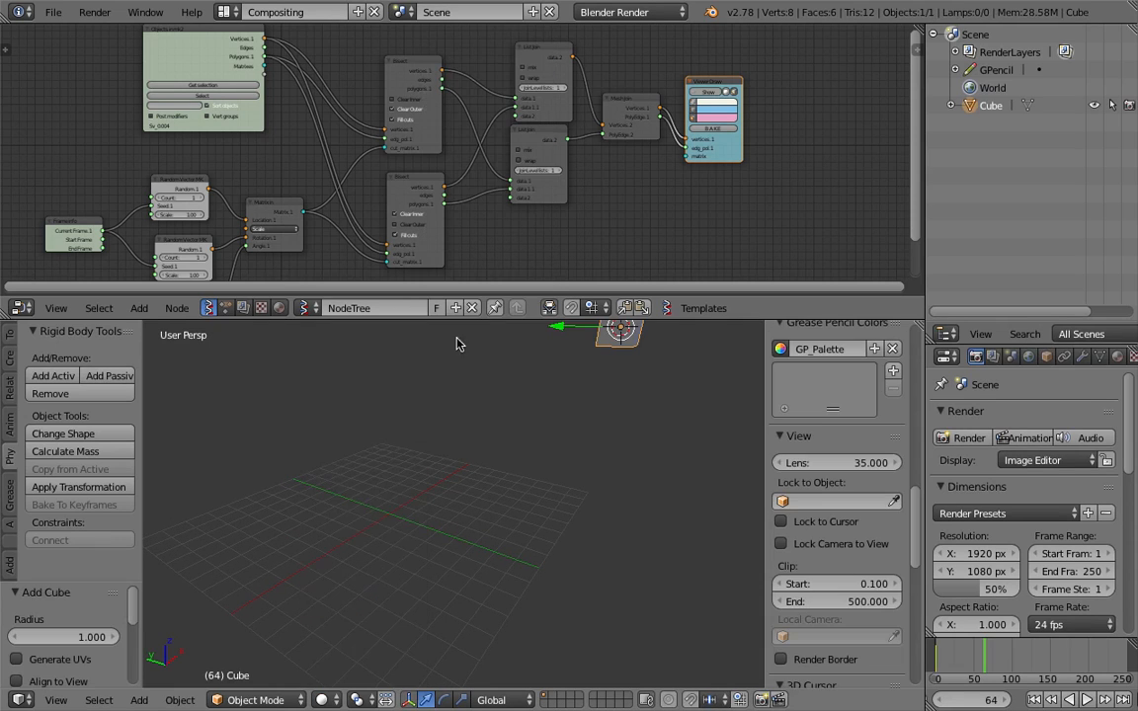
{"action": "key", "text": "alt+g"}
{"action": "key", "text": "s"}
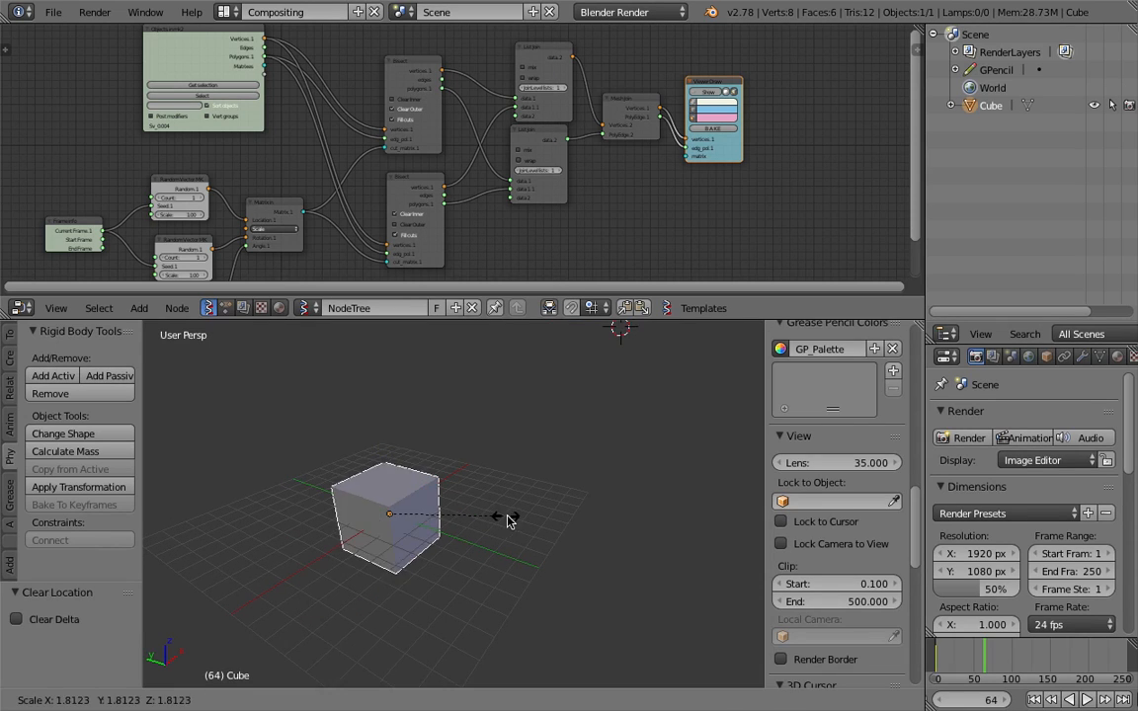
{"action": "left_click", "coordinate": [508, 521]}
Save the scene as sv_bisect_005.blend in the Desktop folder
{"action": "left_click", "coordinate": [54, 12]}
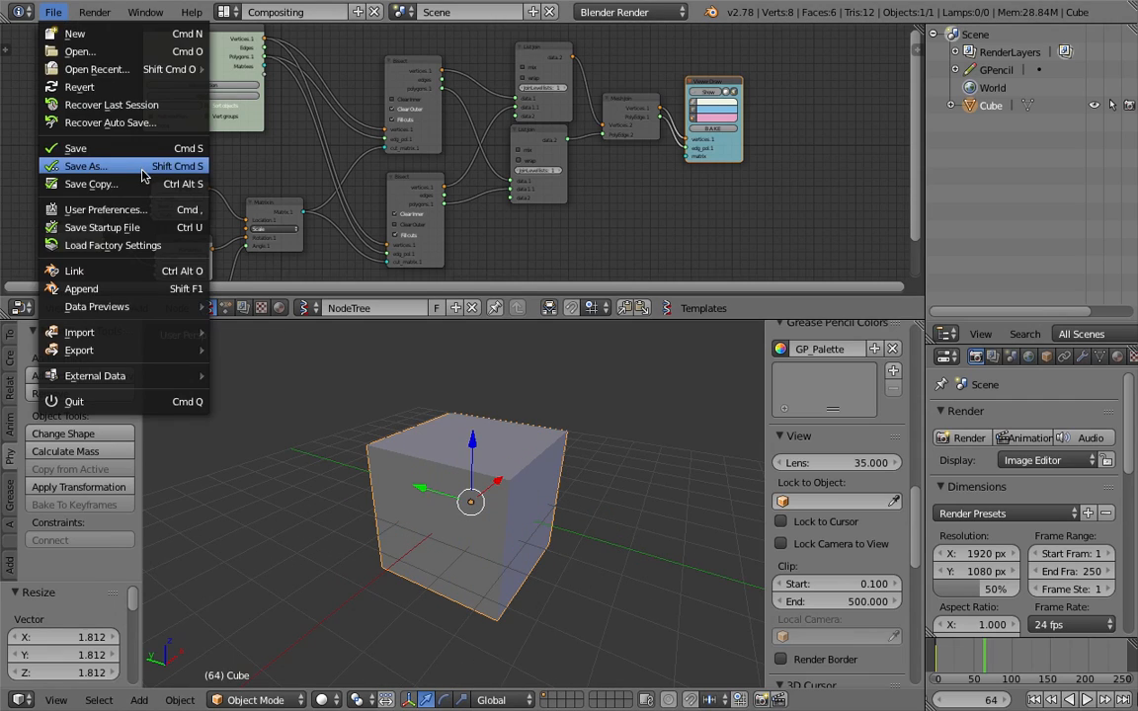
{"action": "left_click", "coordinate": [71, 99]}
{"action": "left_click", "coordinate": [1008, 80]}
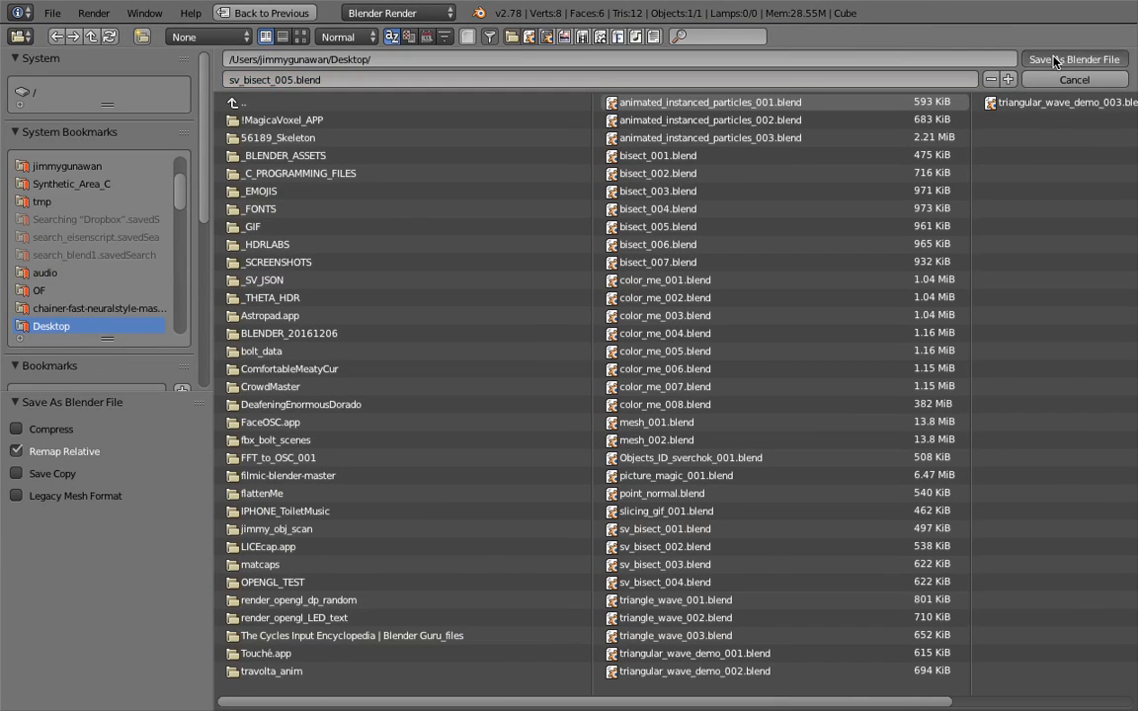
{"action": "left_click", "coordinate": [1028, 59]}
Enlarge the node editor area and put the cube into a new object group
{"action": "left_click_drag", "start_coordinate": [501, 320], "coordinate": [511, 408]}
{"action": "middle_click_drag", "start_coordinate": [424, 307], "coordinate": [447, 298]}
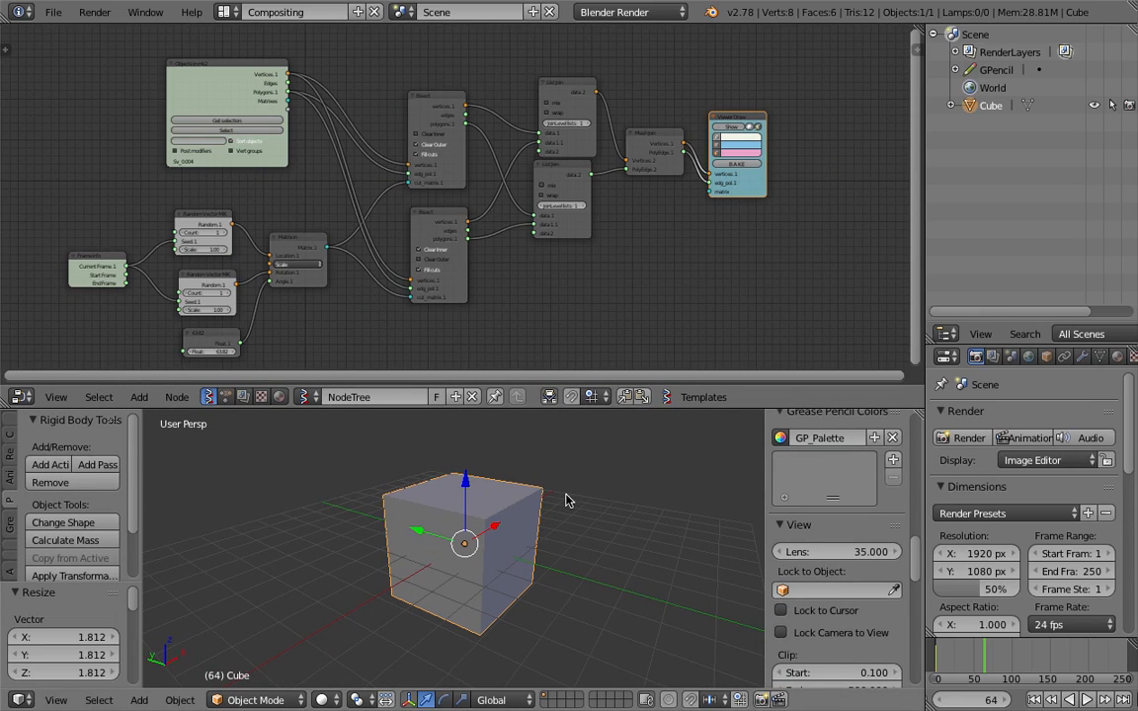
{"action": "key", "text": "ctrl+g"}
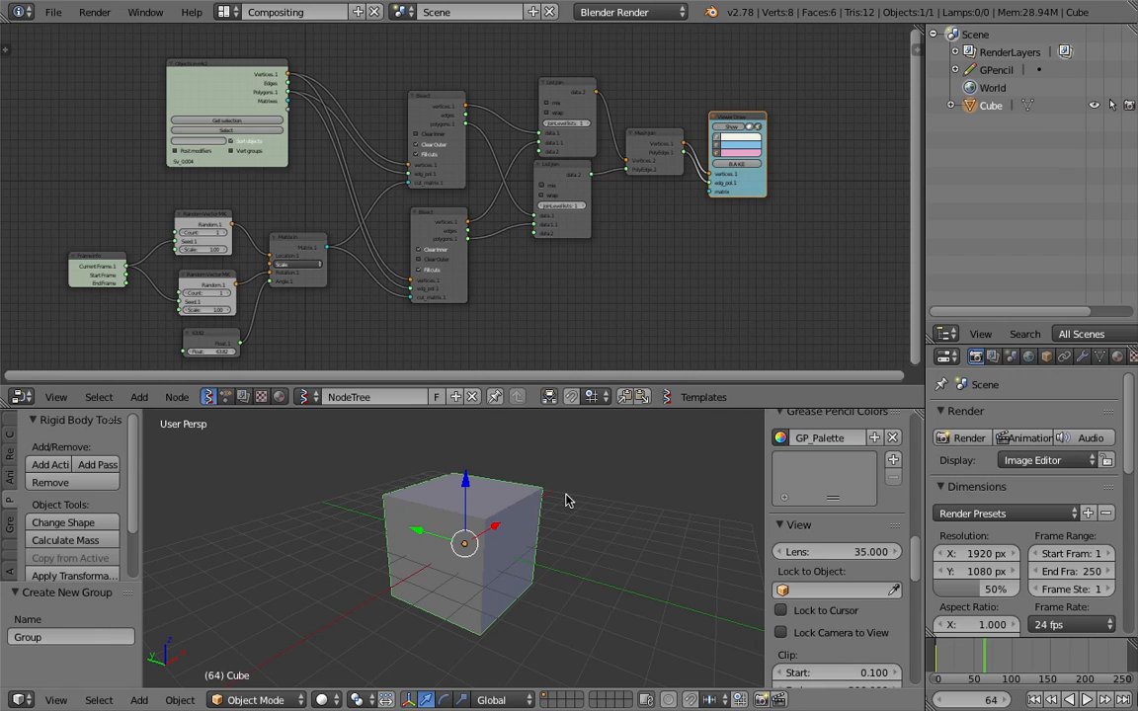
Enter Group as the group name in the Objects in node and load the cube with Get selection
{"action": "middle_click_drag", "start_coordinate": [448, 295], "coordinate": [462, 295]}
{"action": "middle_click_drag", "start_coordinate": [150, 115], "coordinate": [235, 146]}
{"action": "scroll", "coordinate": [231, 115], "scroll_direction": "up", "scroll_amount": 3}
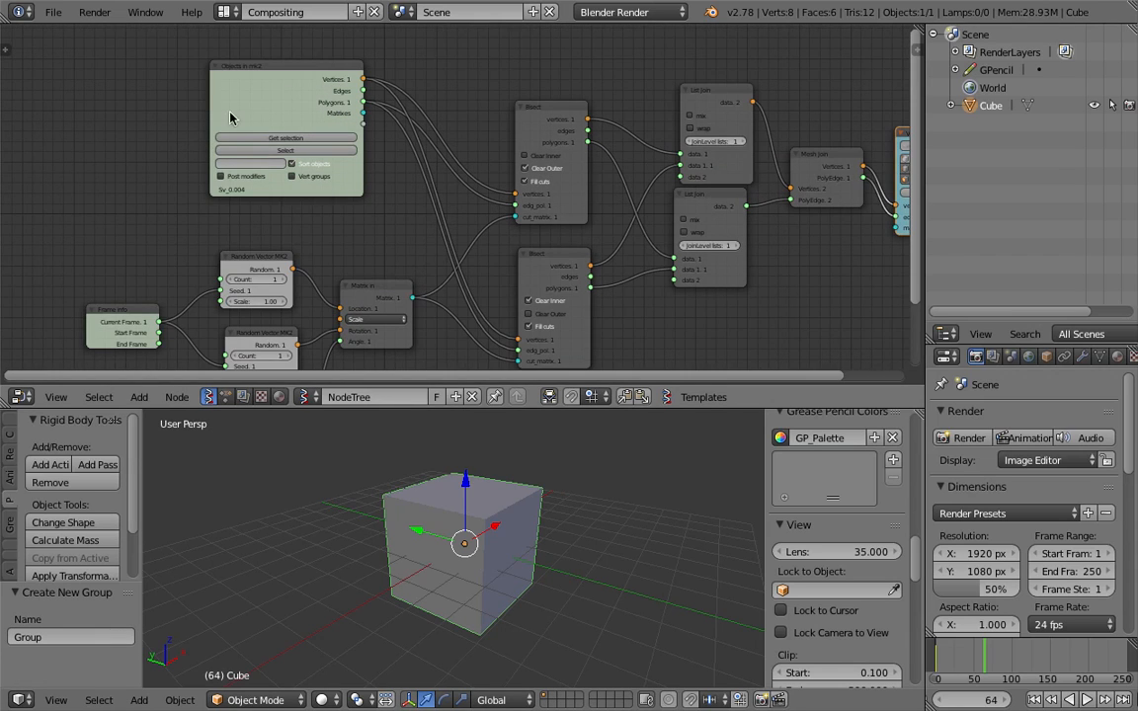
{"action": "left_click_drag", "start_coordinate": [211, 95], "coordinate": [115, 98]}
{"action": "scroll", "coordinate": [115, 99], "scroll_direction": "up", "scroll_amount": 1}
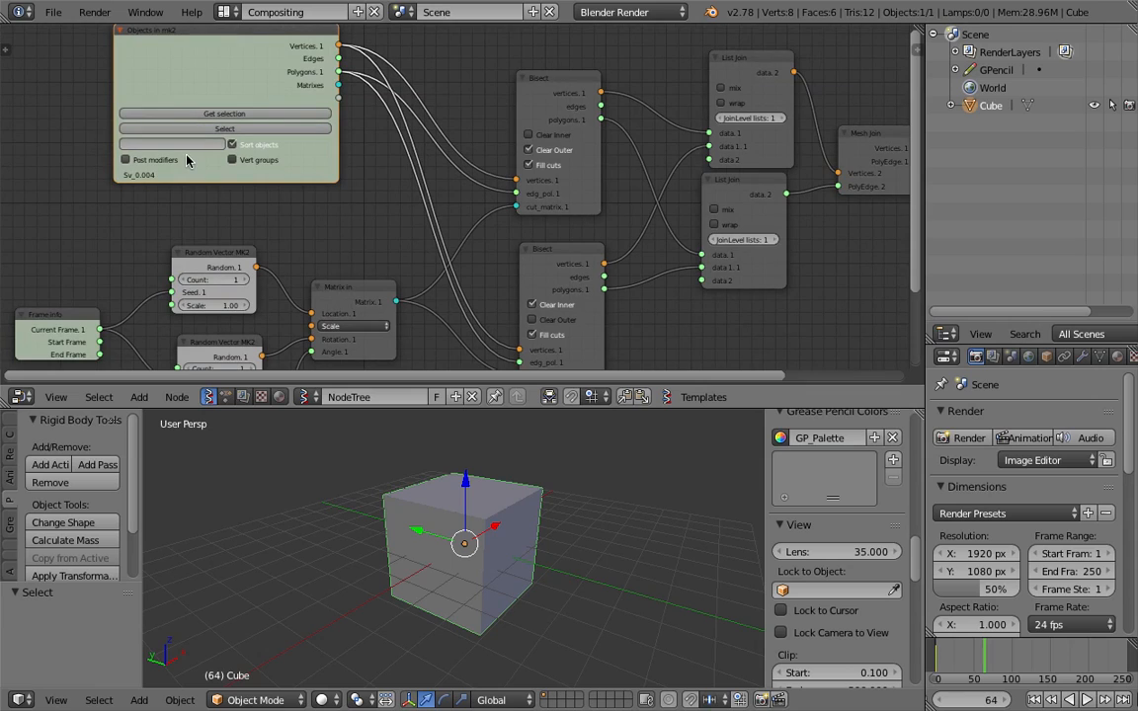
{"action": "left_click", "coordinate": [183, 145]}
{"action": "key", "text": "Return"}
{"action": "left_click", "coordinate": [1045, 357]}
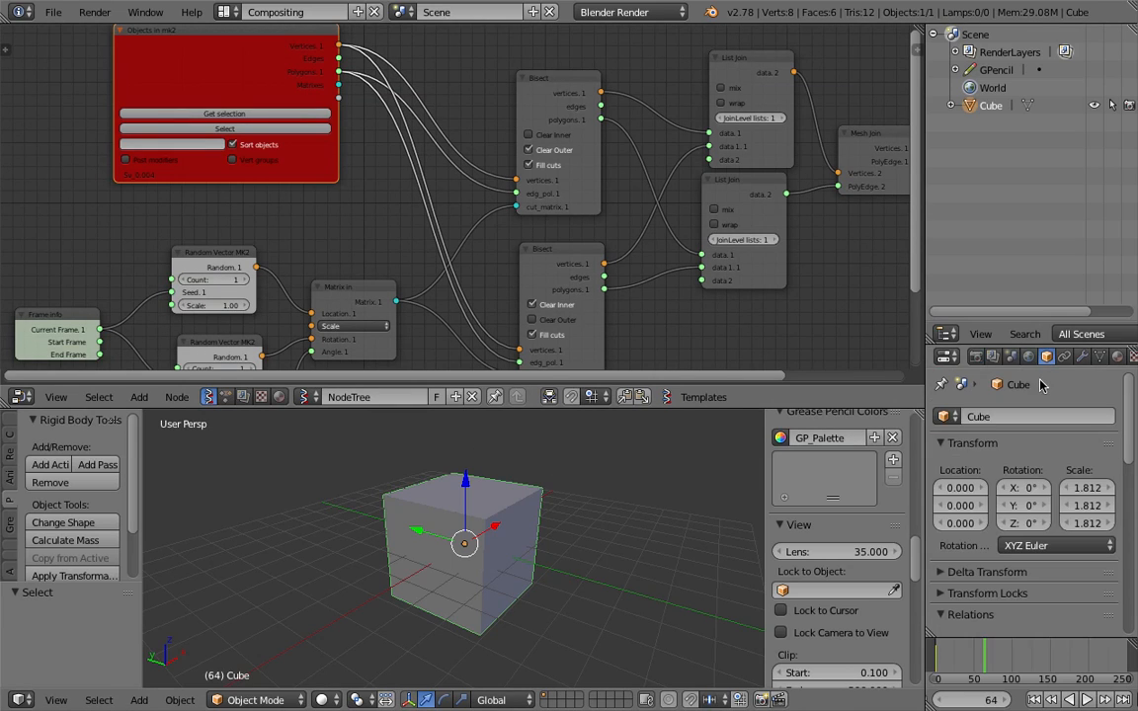
{"action": "scroll", "coordinate": [1001, 538], "scroll_direction": "down", "scroll_amount": 10}
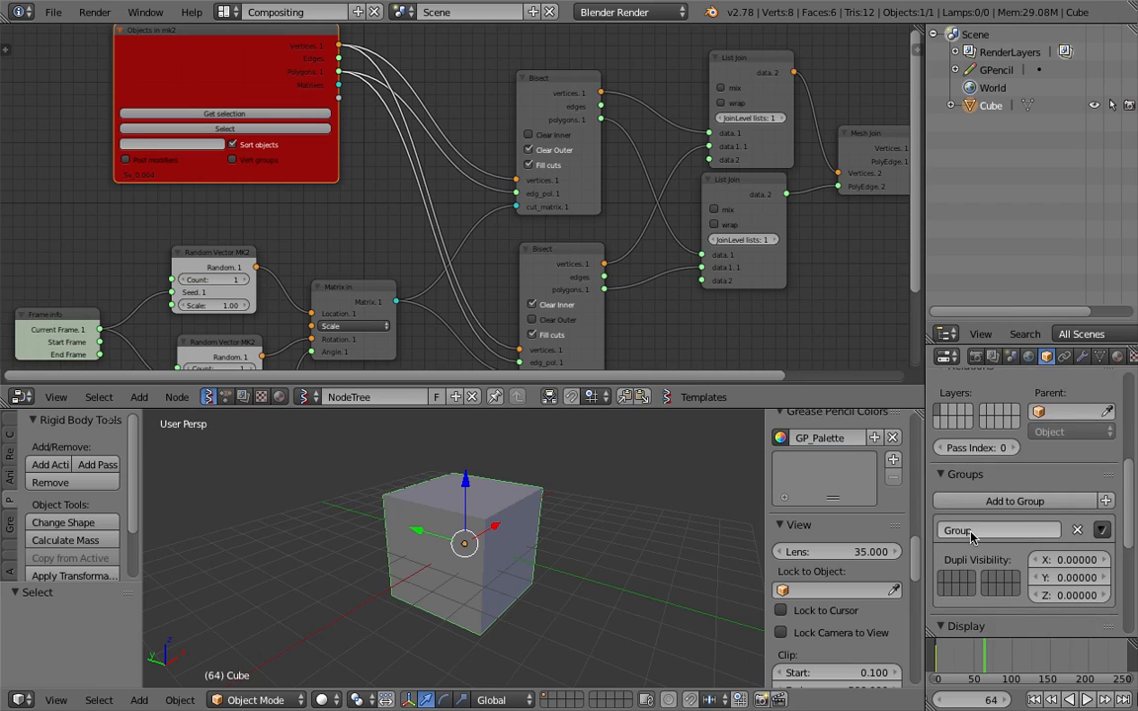
{"action": "left_click", "coordinate": [187, 143]}
{"action": "type", "text": "Group"}
{"action": "key", "text": "Return"}
{"action": "left_click", "coordinate": [197, 130]}
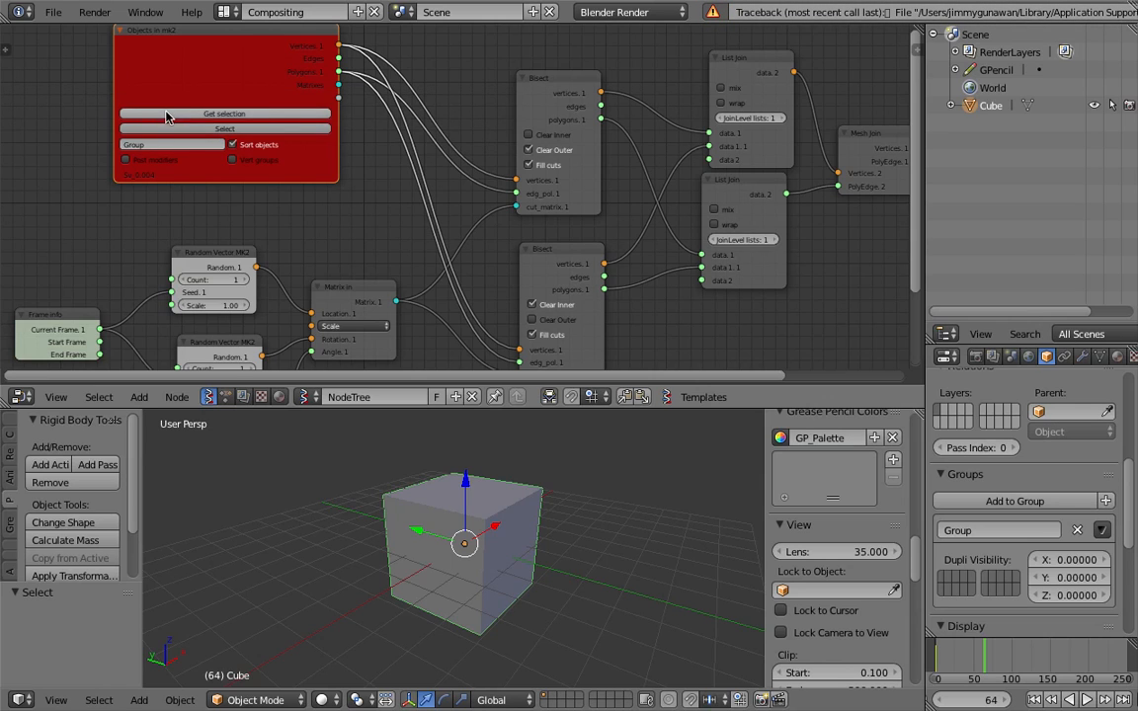
{"action": "left_click", "coordinate": [166, 115]}
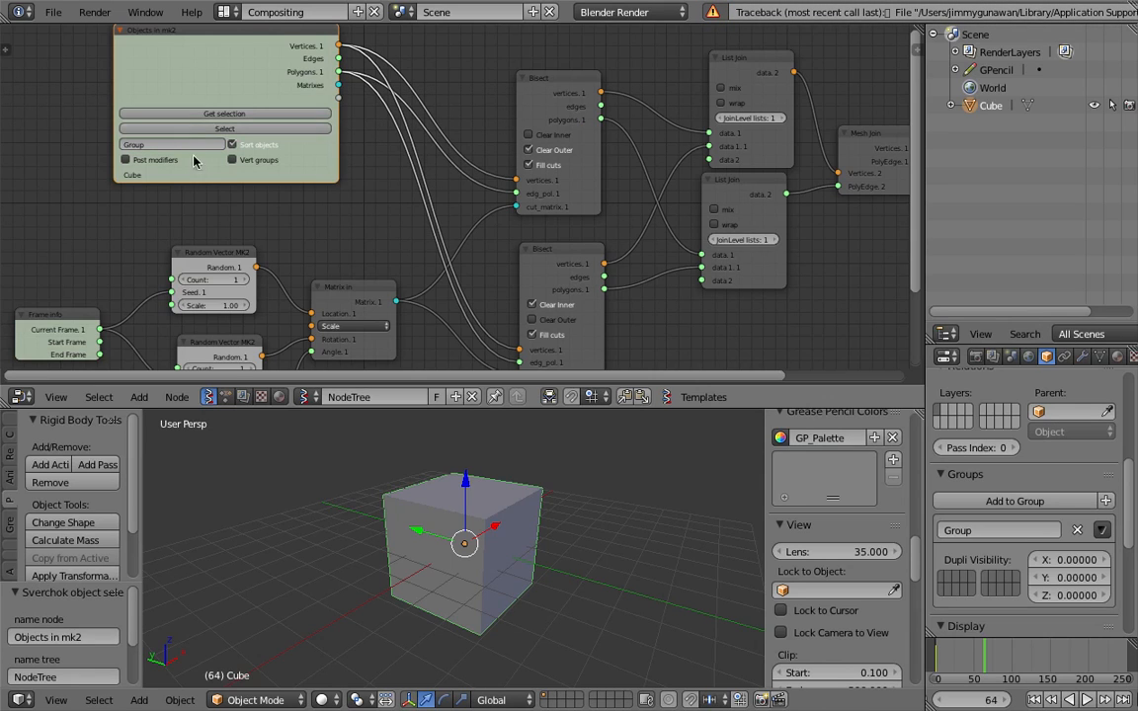
Duplicate the cube, place the copy beside the original and delete the copy
{"action": "middle_click_drag", "start_coordinate": [491, 527], "coordinate": [535, 547]}
{"action": "key", "text": "shift+d"}
{"action": "left_click", "coordinate": [381, 532]}
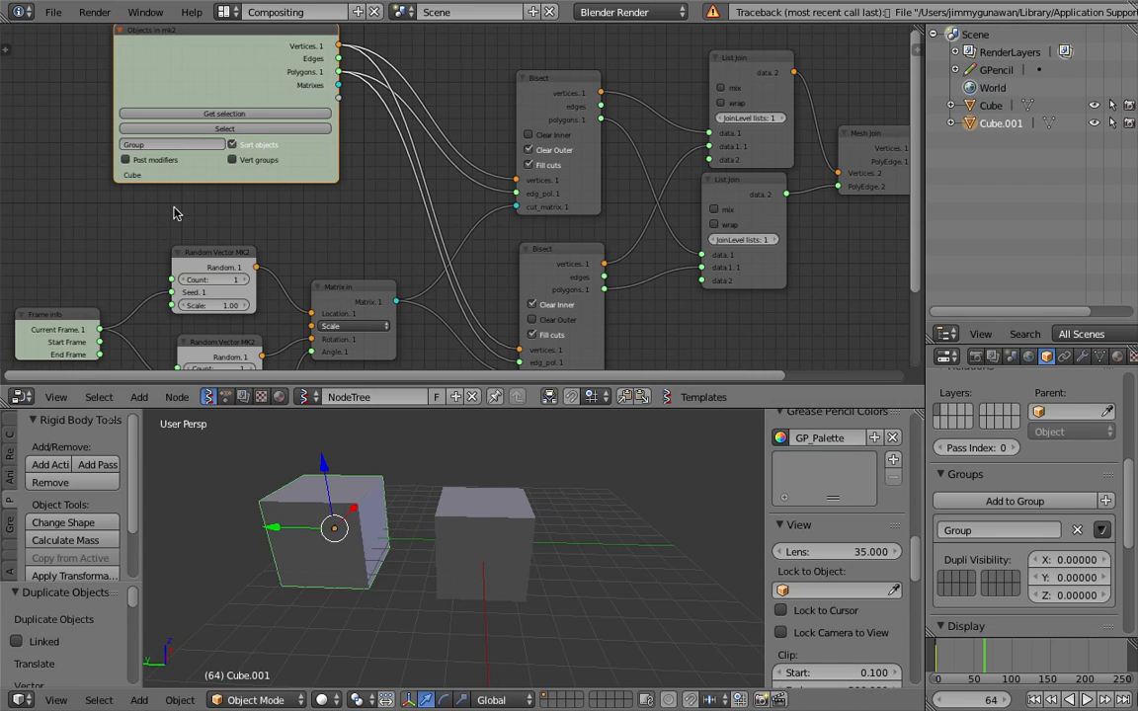
{"action": "key", "text": "x"}
{"action": "left_click", "coordinate": [415, 488]}
Add an icosphere, move it beside the cube and scale it up to about 1.7
{"action": "key", "text": "shift+a"}
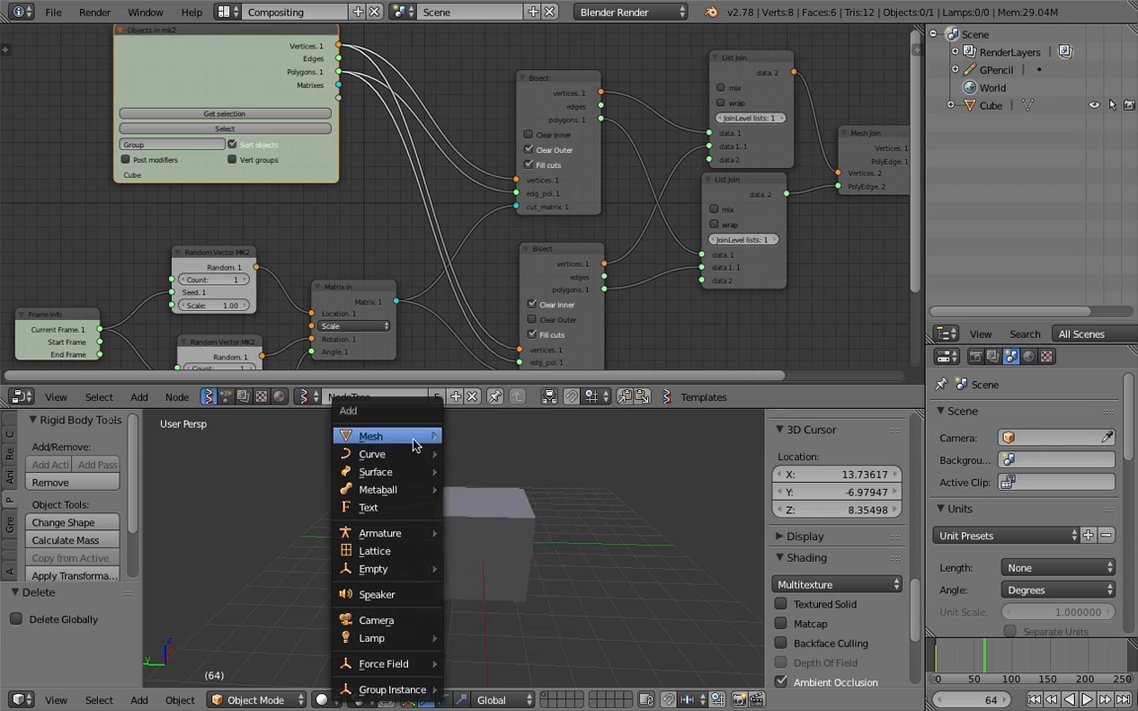
{"action": "mouse_move", "coordinate": [427, 436]}
{"action": "left_click", "coordinate": [504, 118]}
{"action": "key", "text": "g"}
{"action": "left_click", "coordinate": [341, 508]}
{"action": "scroll", "coordinate": [416, 518], "scroll_direction": "down", "scroll_amount": 4}
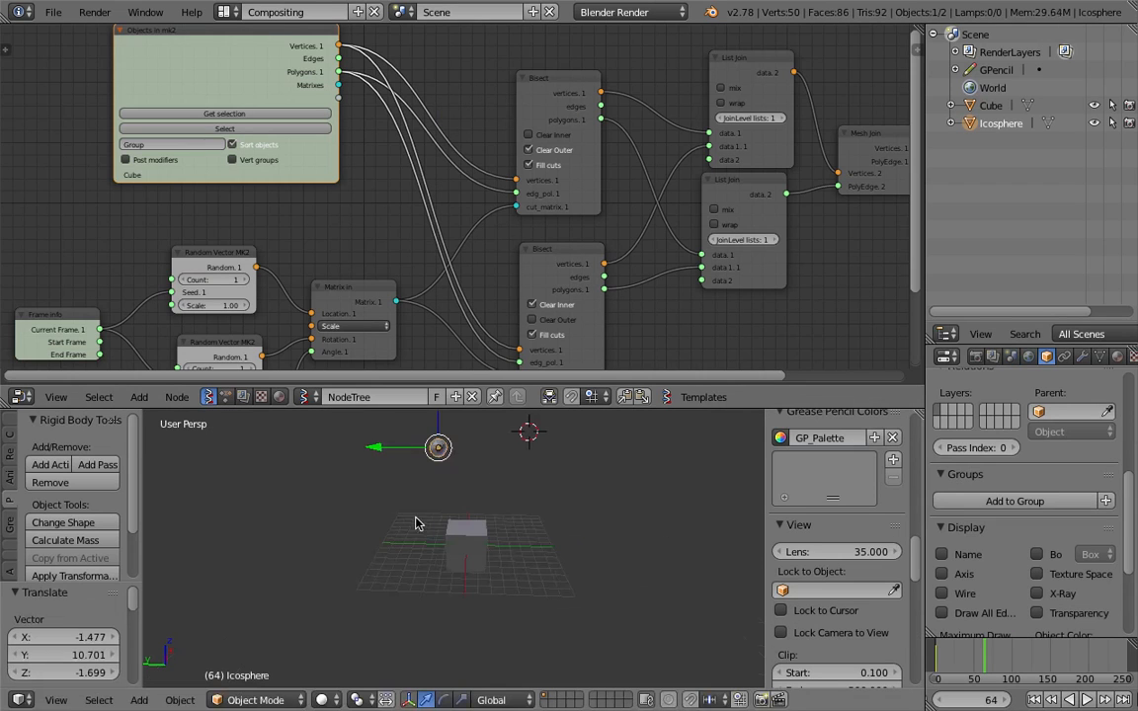
{"action": "left_click", "coordinate": [442, 570]}
{"action": "key", "text": "g"}
{"action": "left_click", "coordinate": [405, 636]}
{"action": "key", "text": "s"}
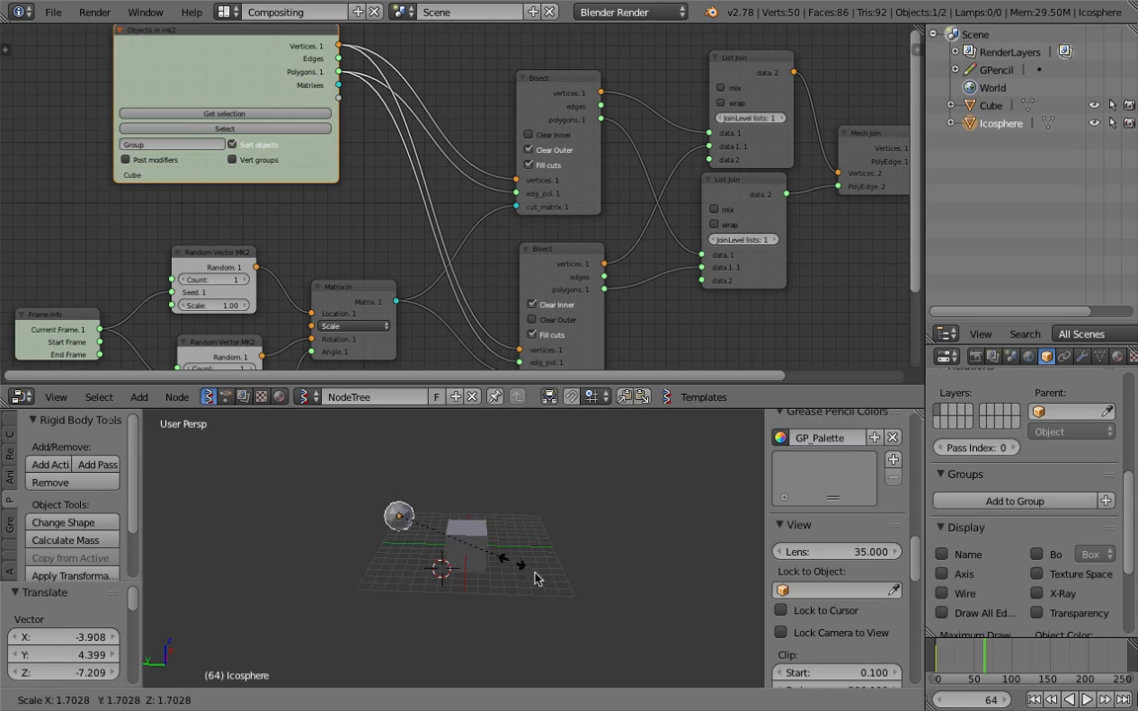
{"action": "left_click", "coordinate": [531, 573]}
Delete the icosphere and reselect the cube
{"action": "scroll", "coordinate": [494, 549], "scroll_direction": "up", "scroll_amount": 4}
{"action": "key", "text": "x"}
{"action": "left_click", "coordinate": [469, 530]}
{"action": "right_click", "coordinate": [476, 533]}
{"action": "scroll", "coordinate": [499, 528], "scroll_direction": "up", "scroll_amount": 2}
{"action": "middle_click_drag", "start_coordinate": [499, 528], "coordinate": [450, 517]}
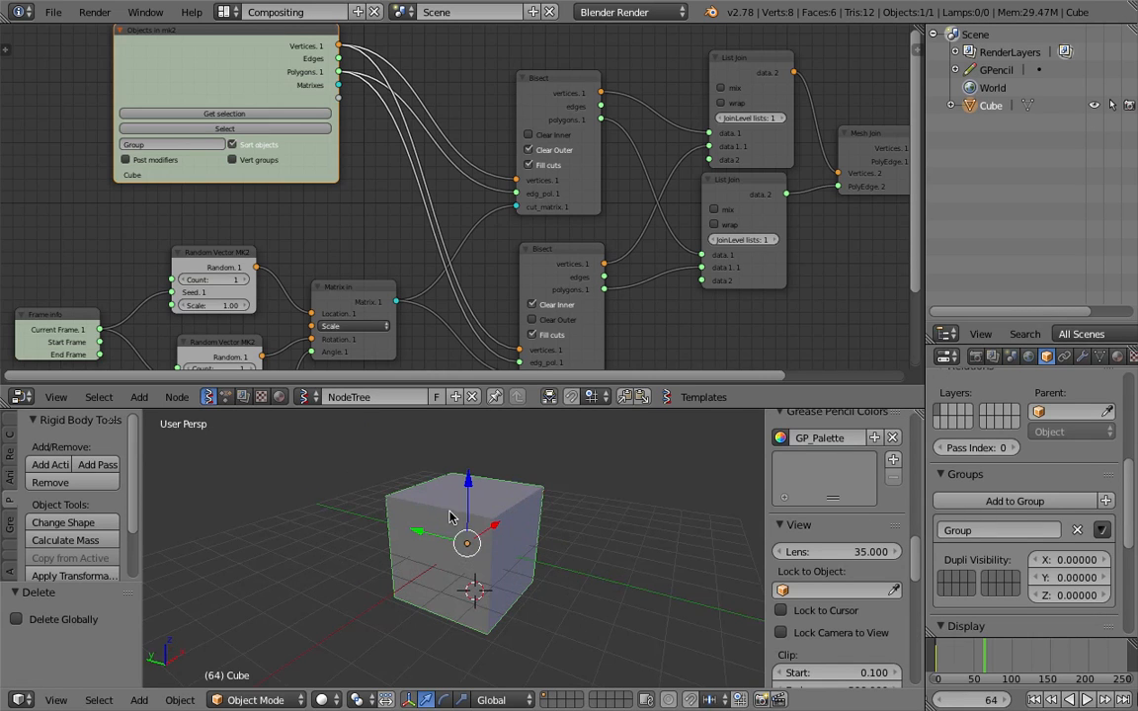
Show a second node editor beside the Sverchok tree and create a new Animation Nodes tree in it
{"action": "scroll", "coordinate": [574, 223], "scroll_direction": "down", "scroll_amount": 3}
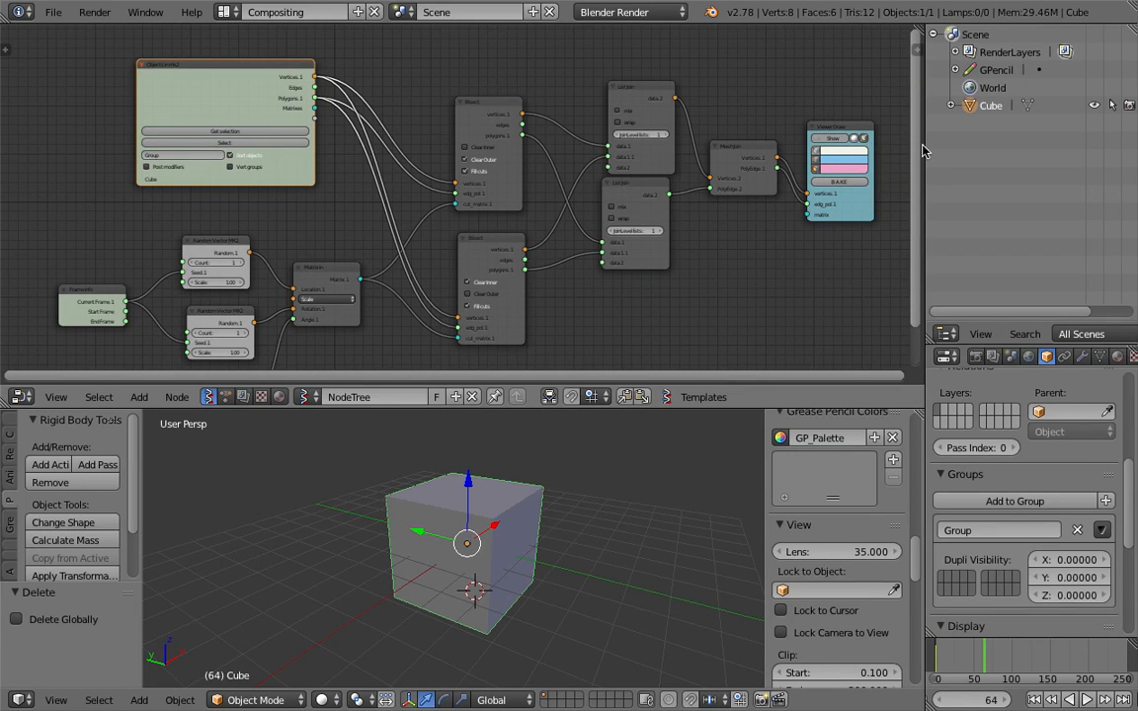
{"action": "left_click_drag", "start_coordinate": [922, 151], "coordinate": [526, 148]}
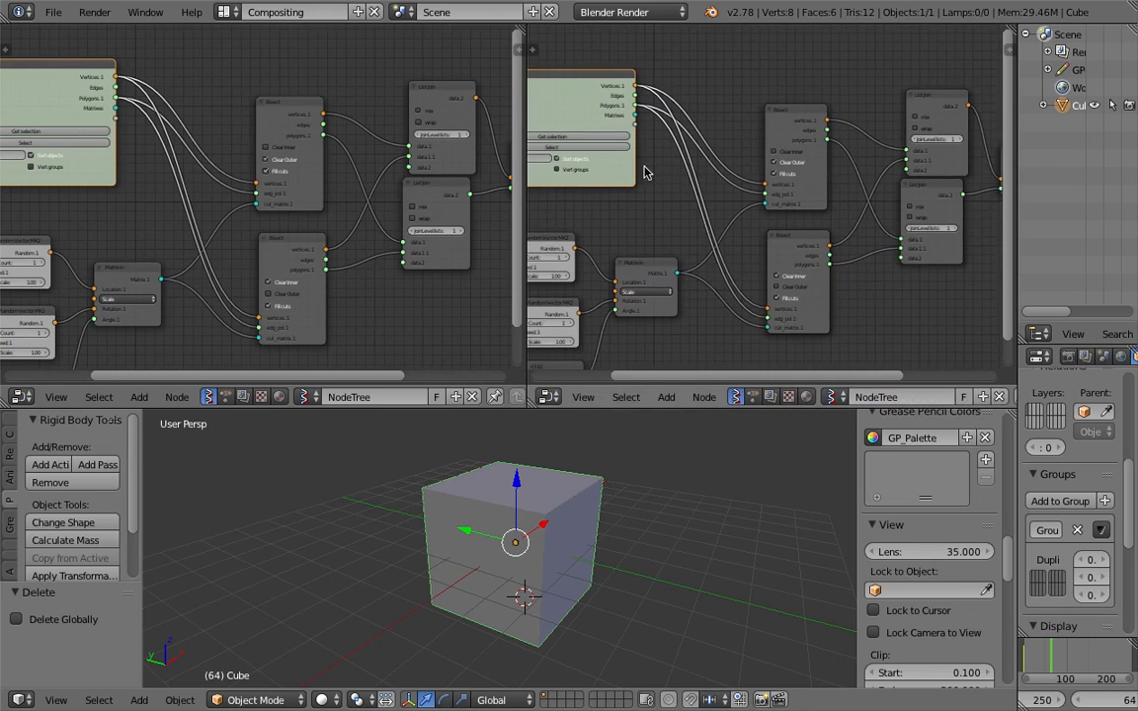
{"action": "middle_click_drag", "start_coordinate": [644, 166], "coordinate": [681, 151]}
{"action": "left_click", "coordinate": [549, 396]}
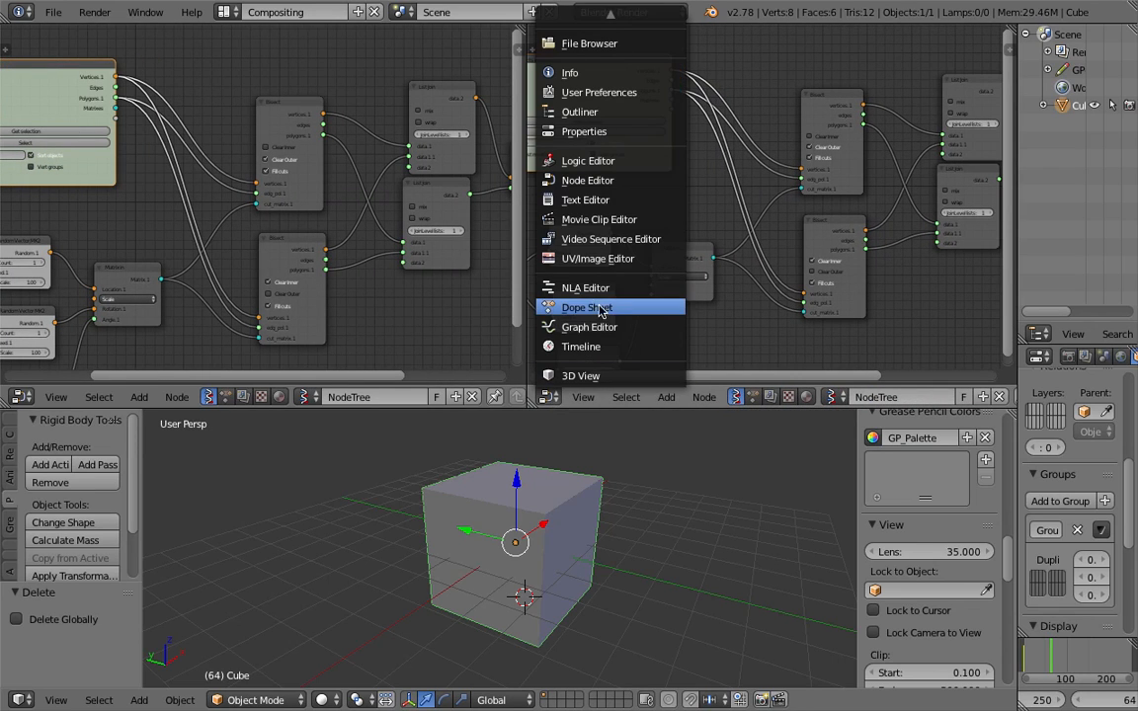
{"action": "left_click", "coordinate": [755, 395]}
{"action": "left_click", "coordinate": [868, 396]}
Set auto execution to Tree Changed, Frame Changed and Property Changed instead of Always, save the file and hide the tool shelf
{"action": "left_click", "coordinate": [536, 48]}
{"action": "left_click", "coordinate": [539, 131]}
{"action": "left_click", "coordinate": [584, 64]}
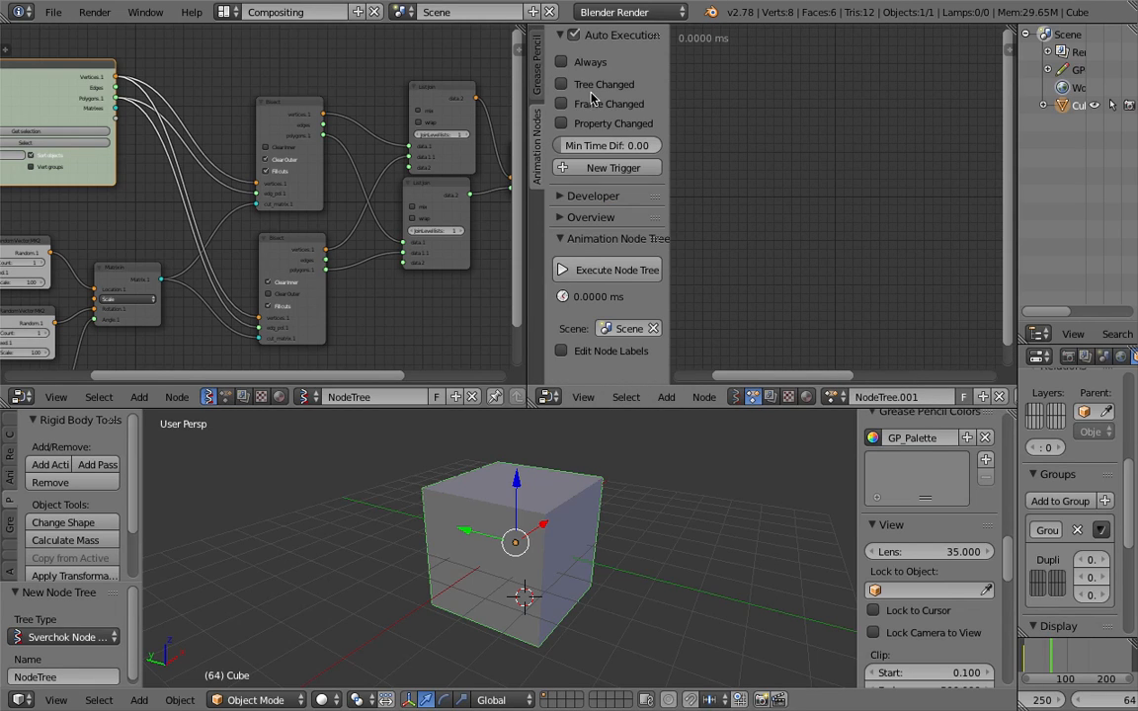
{"action": "left_click_drag", "start_coordinate": [595, 91], "coordinate": [609, 125]}
{"action": "key", "text": "ctrl+s"}
{"action": "left_click", "coordinate": [738, 160]}
{"action": "left_click_drag", "start_coordinate": [671, 147], "coordinate": [662, 145]}
{"action": "key", "text": "t"}
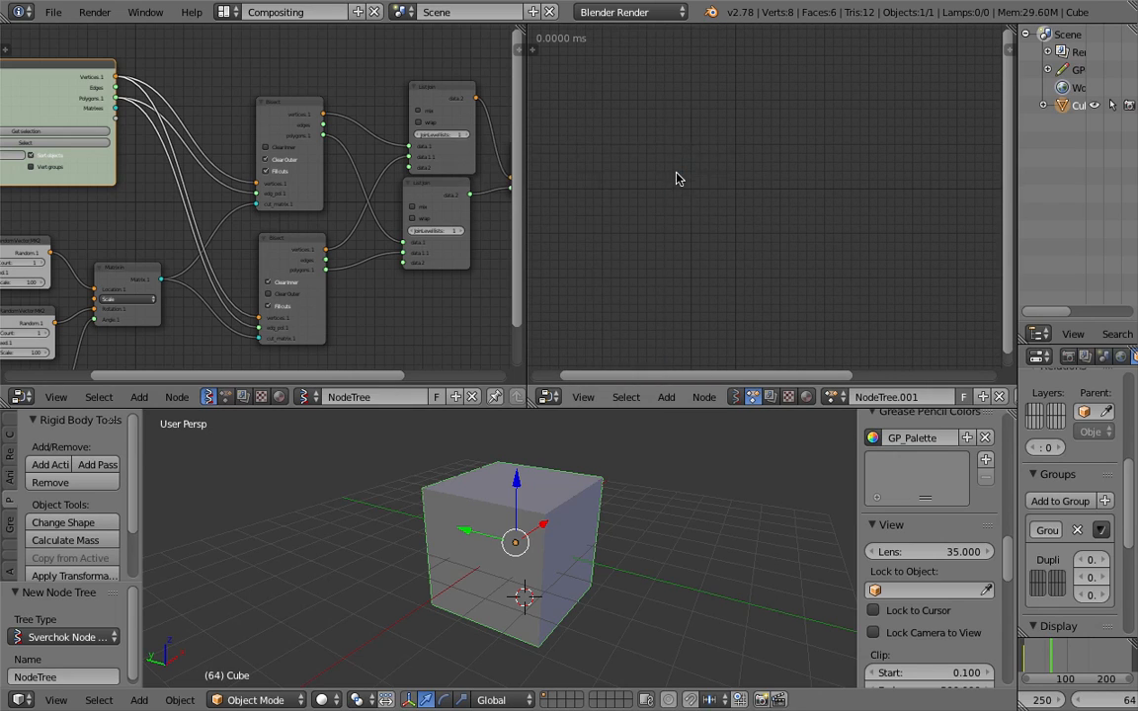
Add an Objects from Group node to the Animation Nodes tree and assign it the group named Group
{"action": "key", "text": "shift+a"}
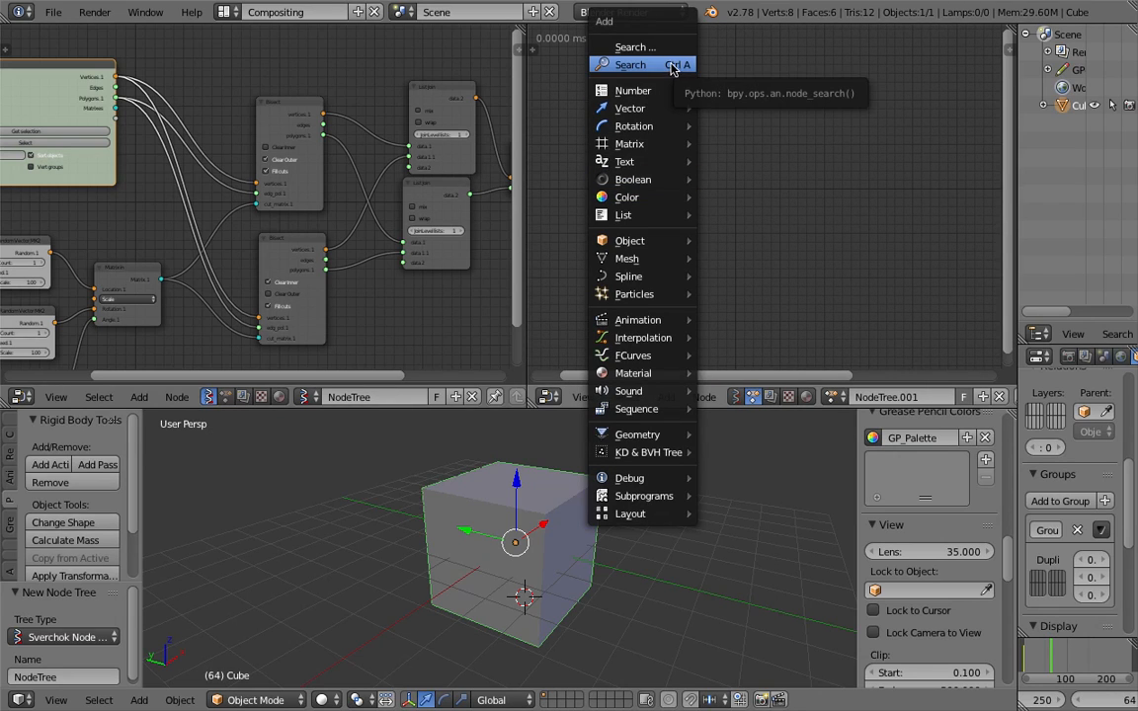
{"action": "left_click", "coordinate": [671, 67]}
{"action": "type", "text": "obejcts"}
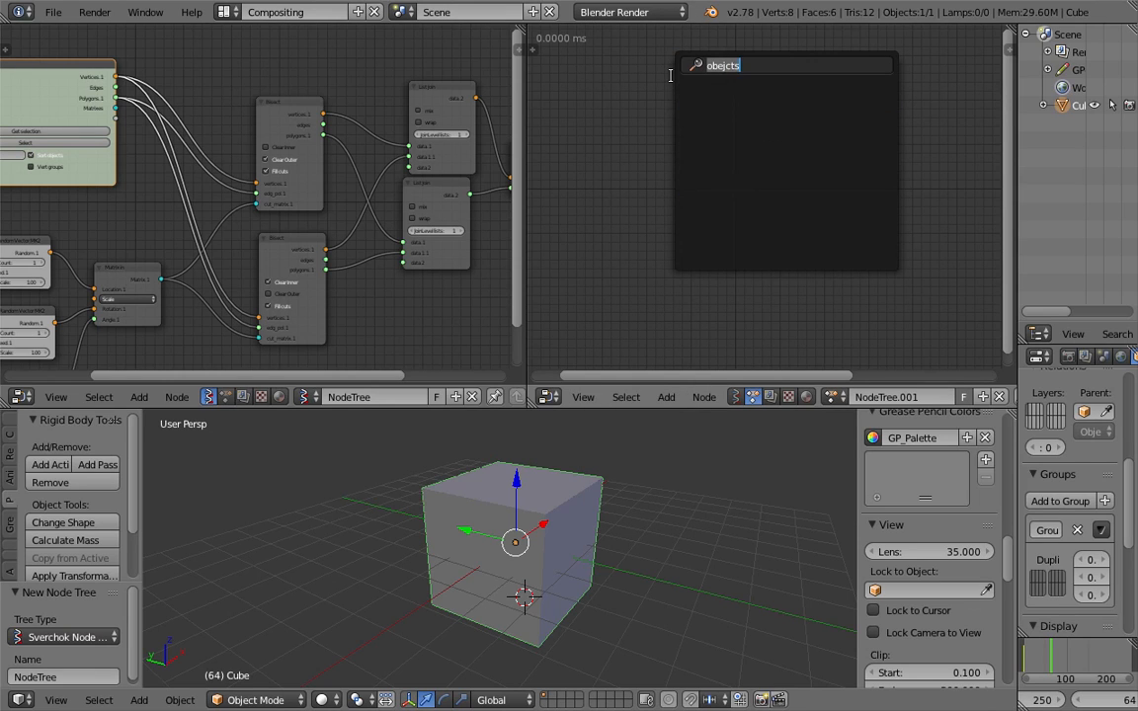
{"action": "type", "text": "objects"}
{"action": "key", "text": "Down"}
{"action": "key", "text": "Return"}
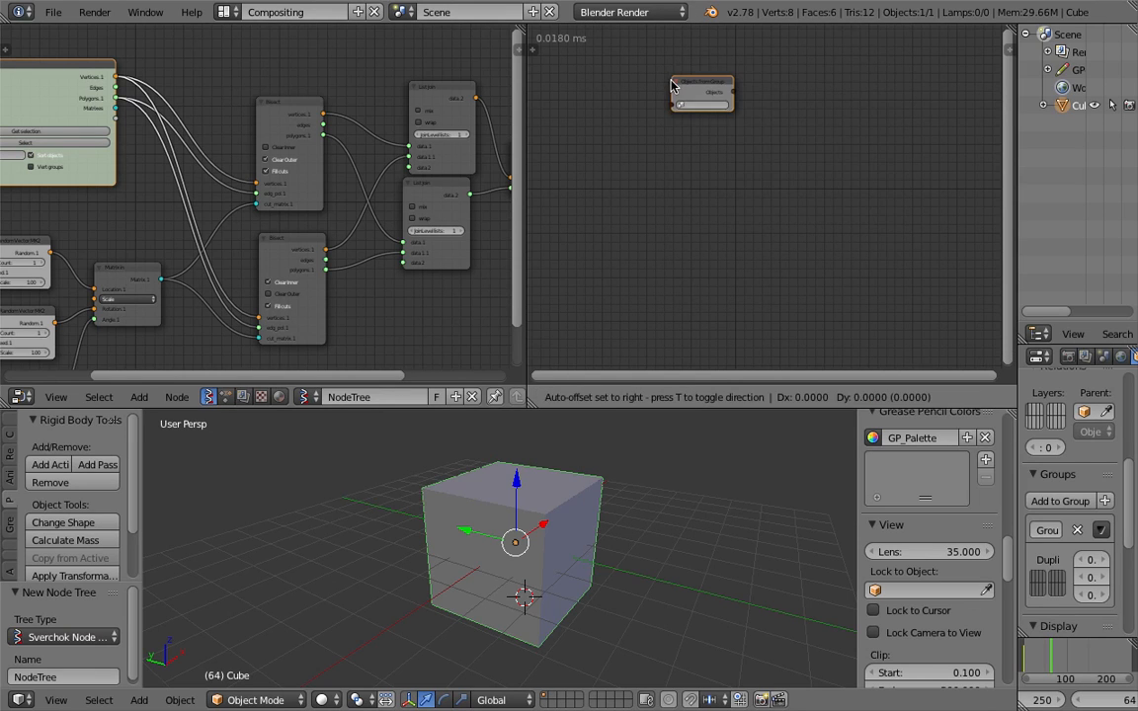
{"action": "left_click", "coordinate": [648, 196]}
{"action": "scroll", "coordinate": [649, 203], "scroll_direction": "up", "scroll_amount": 2}
{"action": "left_click", "coordinate": [652, 220]}
{"action": "left_click", "coordinate": [655, 239]}
Create a loop over the group's object list, arrange its Invoke Subprogram and Loop Input nodes, and save the file
{"action": "scroll", "coordinate": [704, 207], "scroll_direction": "up", "scroll_amount": 4}
{"action": "key", "text": "w"}
{"action": "left_click", "coordinate": [751, 193]}
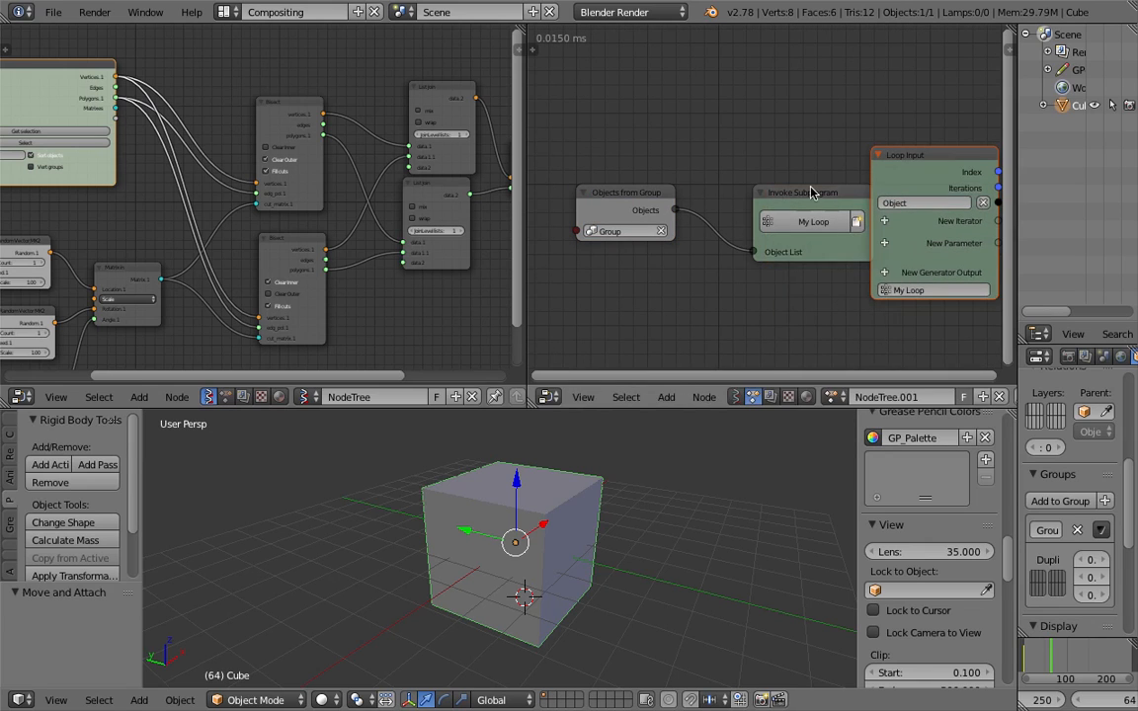
{"action": "left_click_drag", "start_coordinate": [811, 190], "coordinate": [768, 158]}
{"action": "middle_click_drag", "start_coordinate": [802, 142], "coordinate": [748, 136]}
{"action": "scroll", "coordinate": [773, 147], "scroll_direction": "down", "scroll_amount": 2}
{"action": "key", "text": "ctrl+s"}
{"action": "middle_click_drag", "start_coordinate": [838, 164], "coordinate": [720, 141]}
{"action": "left_click", "coordinate": [757, 120]}
Bake the sliced cube from the Viewer Draw node and switch the 3D view to wireframe display
{"action": "middle_click_drag", "start_coordinate": [483, 147], "coordinate": [341, 151]}
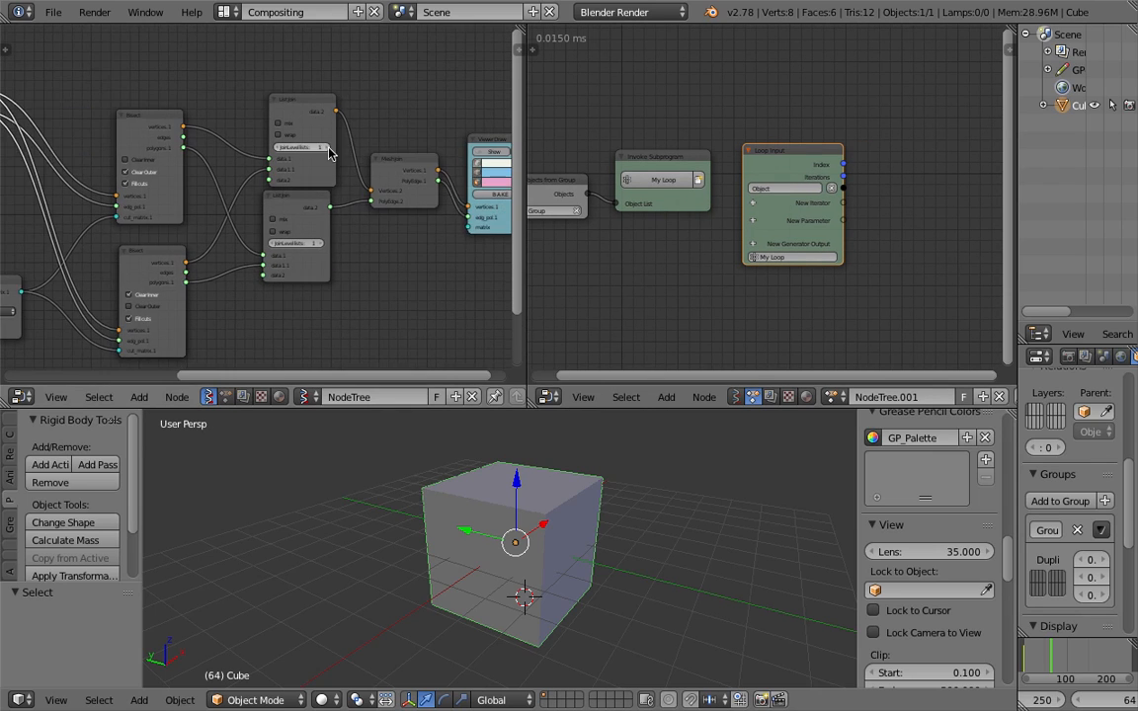
{"action": "scroll", "coordinate": [341, 152], "scroll_direction": "up", "scroll_amount": 2}
{"action": "middle_click_drag", "start_coordinate": [433, 152], "coordinate": [266, 149]}
{"action": "scroll", "coordinate": [306, 138], "scroll_direction": "up", "scroll_amount": 2}
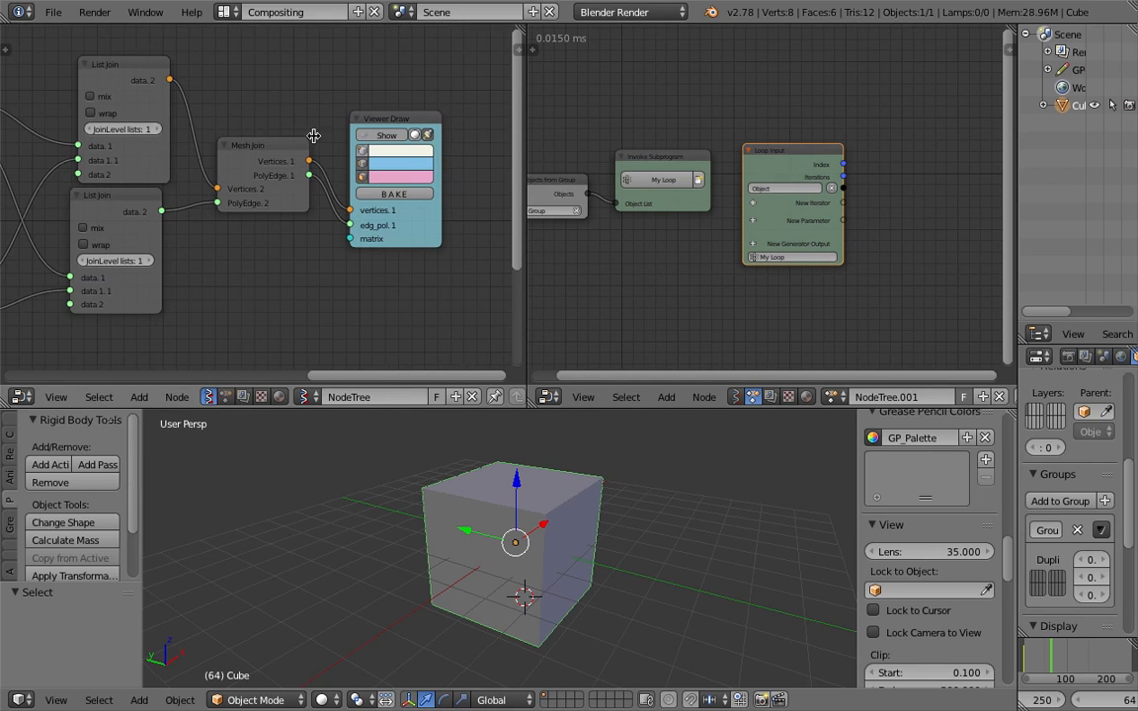
{"action": "left_click", "coordinate": [393, 195]}
{"action": "key", "text": "z"}
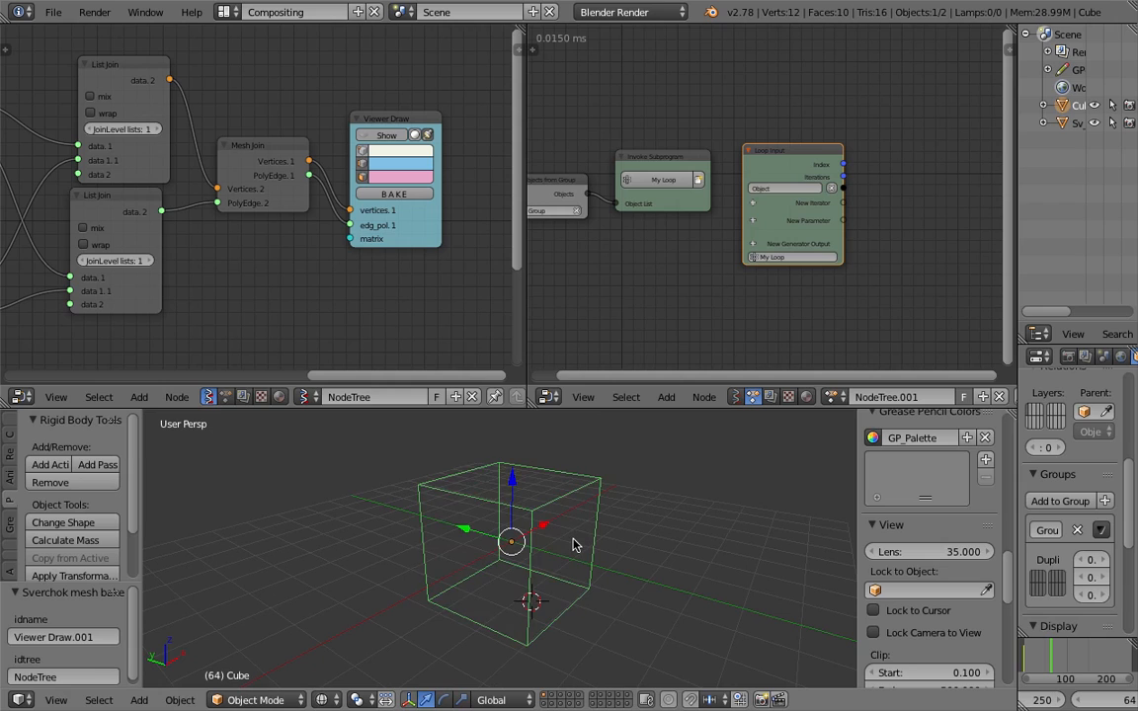
Shift the Viewer Draw node slightly and turn its Show preview on
{"action": "left_click_drag", "start_coordinate": [387, 125], "coordinate": [402, 137]}
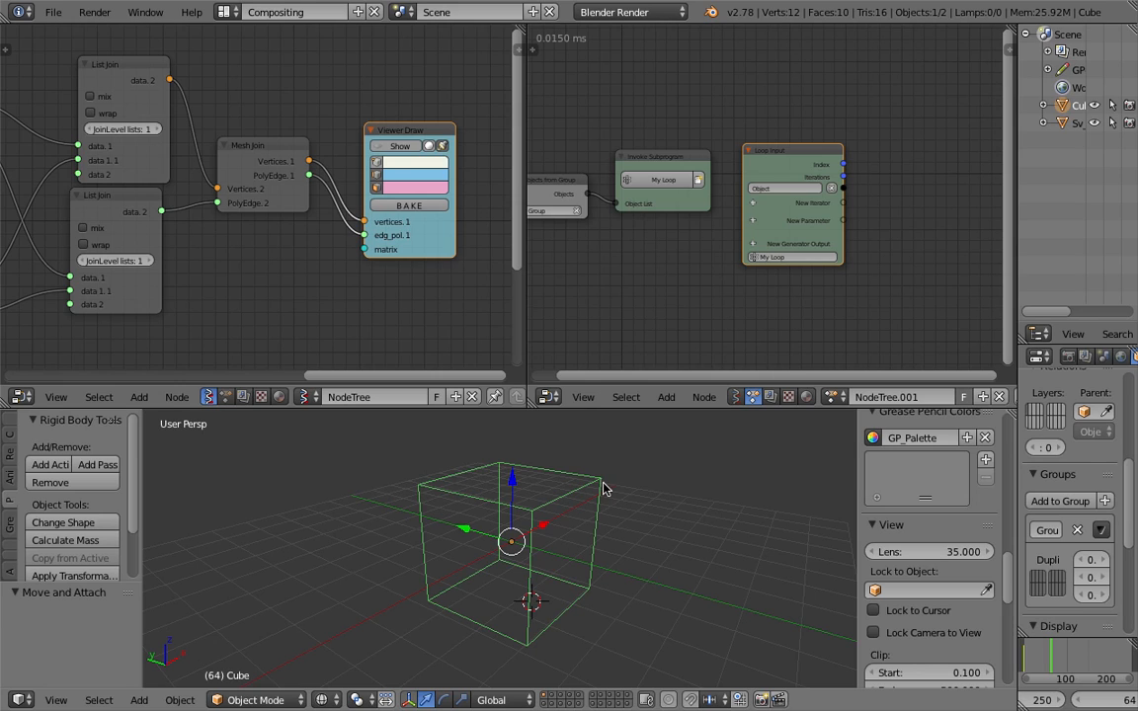
{"action": "left_click", "coordinate": [393, 142]}
{"action": "left_click", "coordinate": [393, 144]}
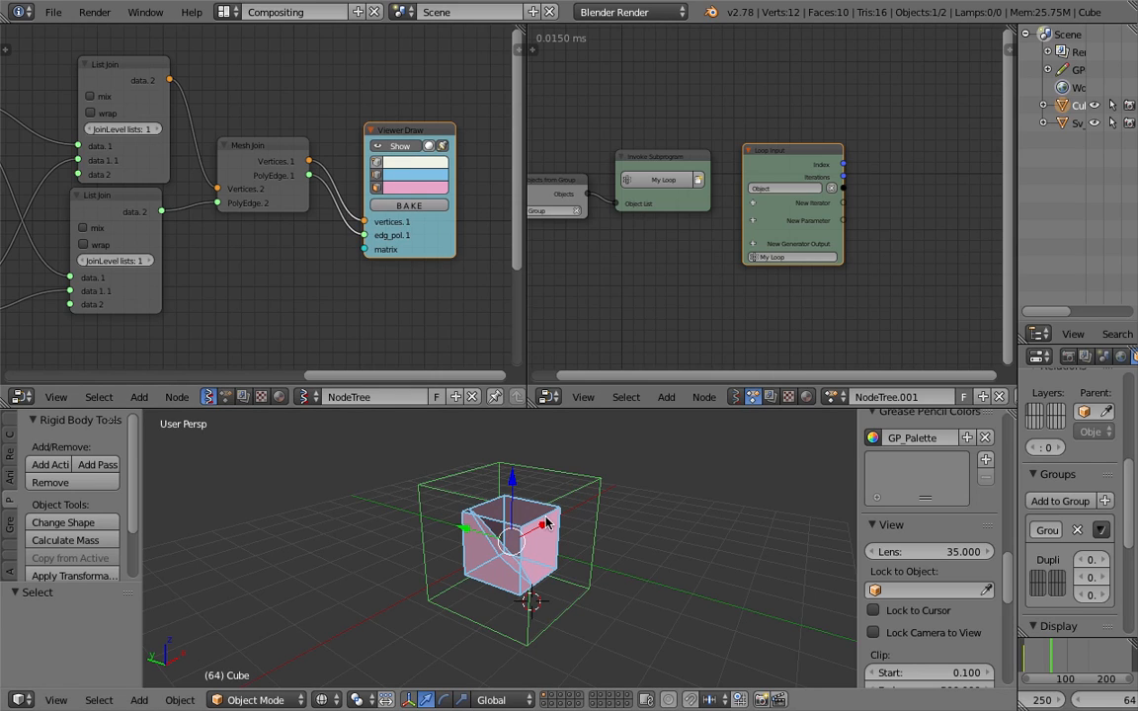
Move the original cube away from the slice preview, by about X 2.907, Y -3.433 and Z 0.576
{"action": "key", "text": "g"}
{"action": "left_click", "coordinate": [714, 504]}
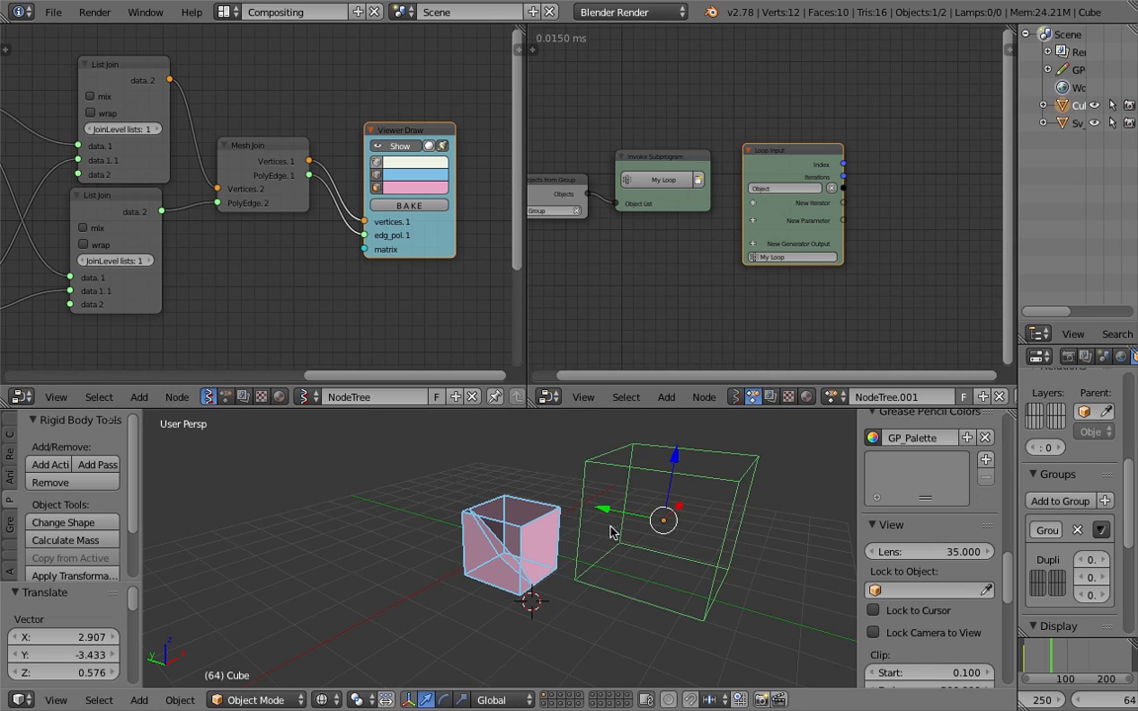
Bake the previewed mesh again and move the baked copy aside in solid display
{"action": "left_click", "coordinate": [380, 206]}
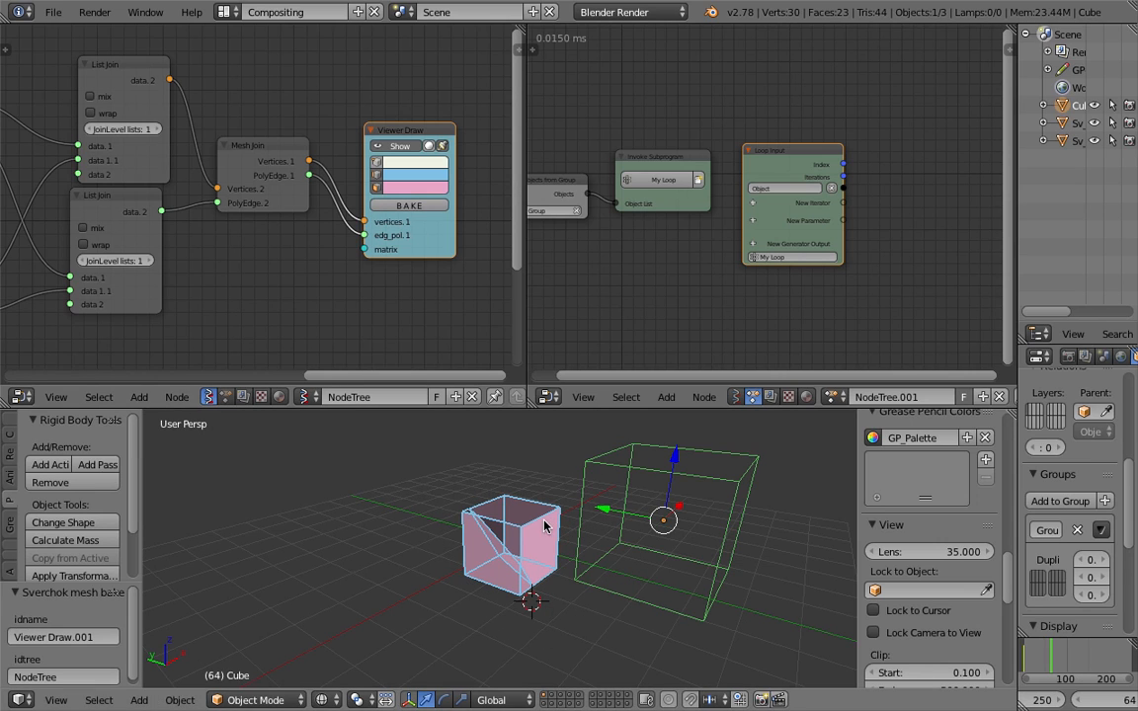
{"action": "key", "text": "g"}
{"action": "left_click", "coordinate": [428, 496]}
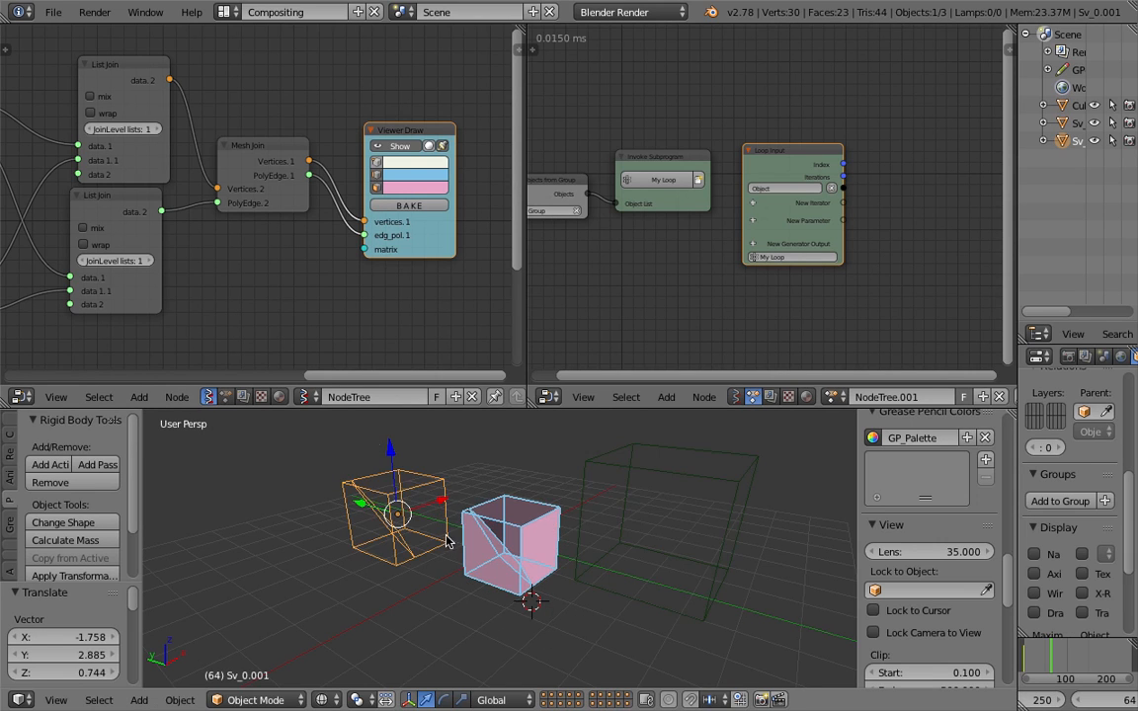
{"action": "key", "text": "z"}
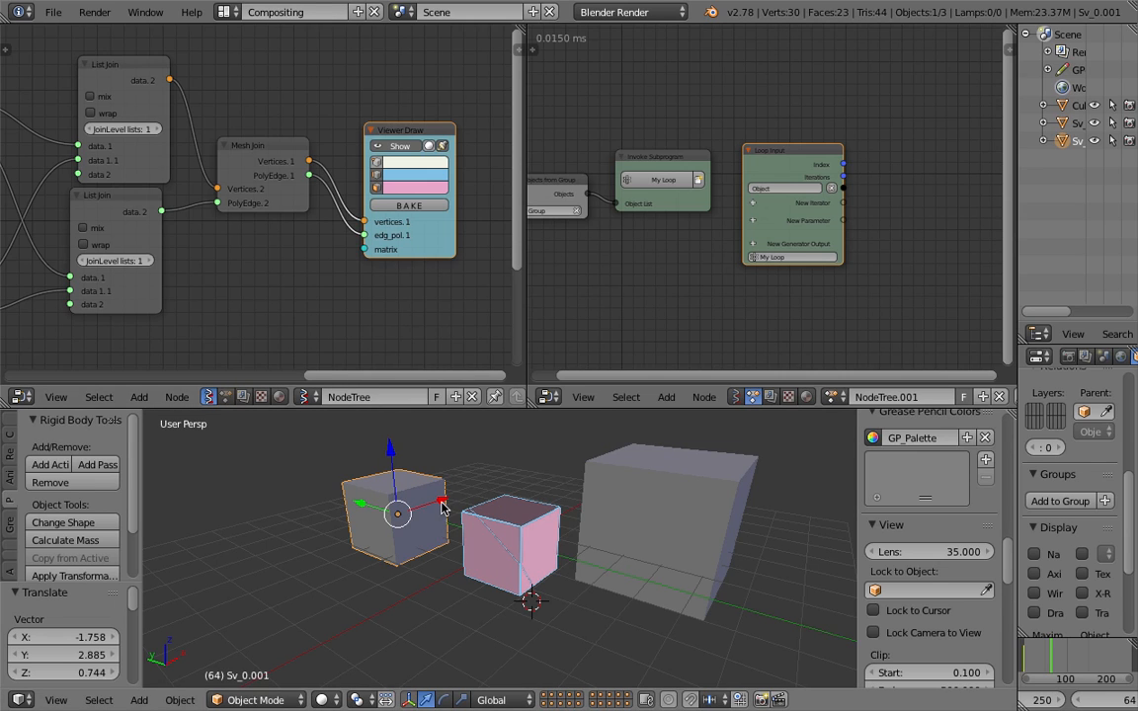
{"action": "scroll", "coordinate": [675, 306], "scroll_direction": "down", "scroll_amount": 1}
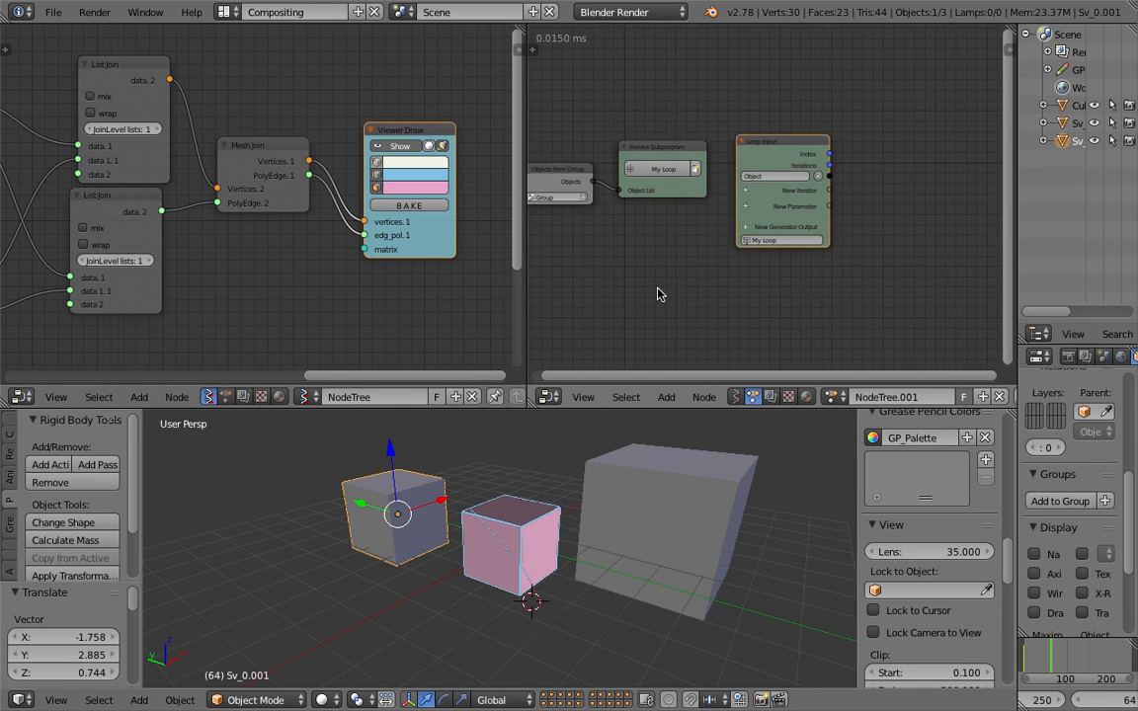
{"action": "key", "text": "Home"}
Shift the Viewer Draw node down in the Sverchok tree and delete the newly baked mesh copy
{"action": "left_click_drag", "start_coordinate": [405, 135], "coordinate": [408, 212]}
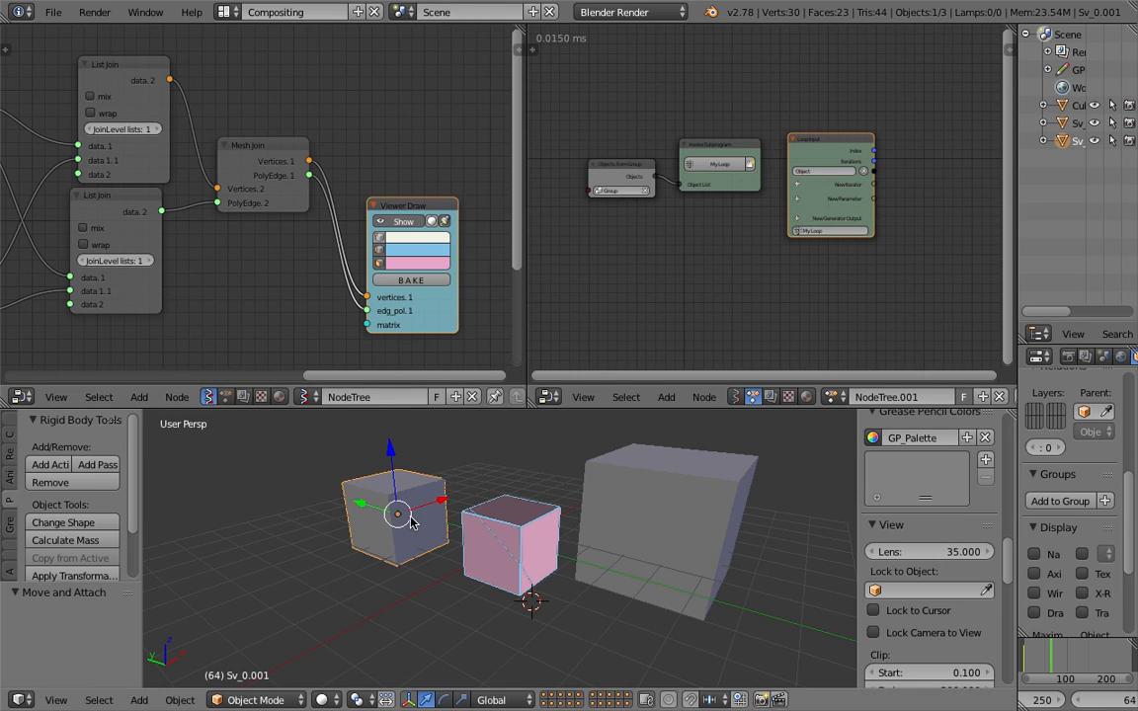
{"action": "key", "text": "x"}
{"action": "left_click", "coordinate": [400, 517]}
Add a Viewer BMeshMK2 node to the Sverchok tree above the Viewer Draw node
{"action": "key", "text": "shift+a"}
{"action": "left_click", "coordinate": [375, 154]}
{"action": "type", "text": "bm"}
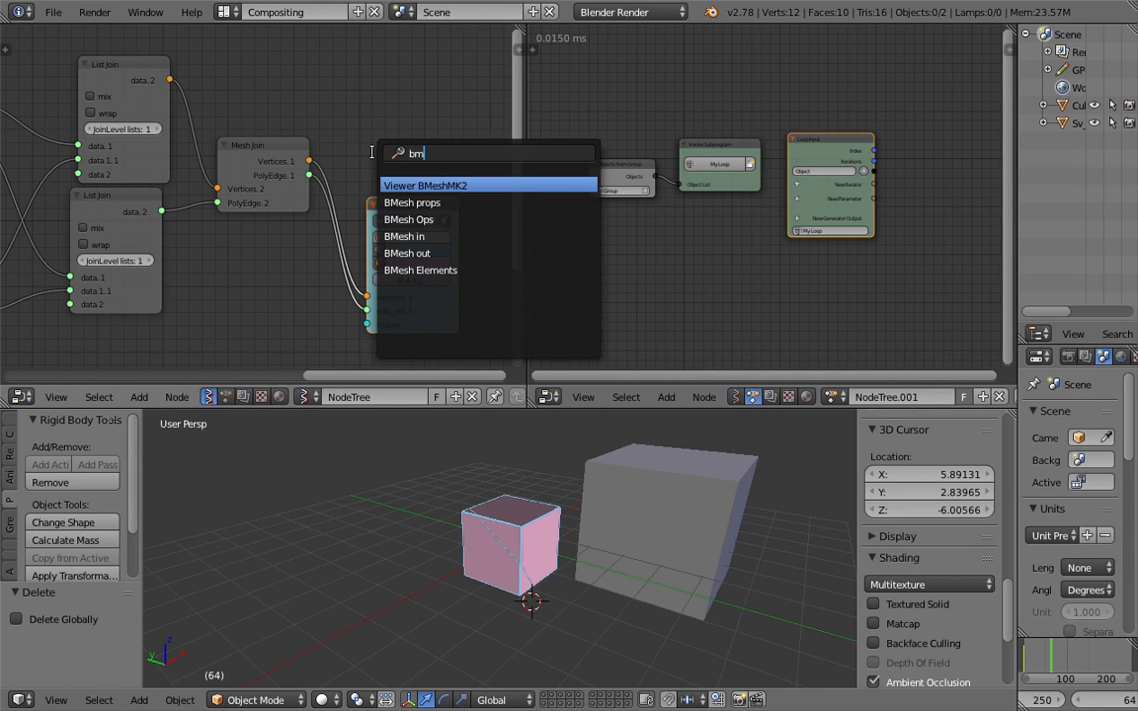
{"action": "key", "text": "Return"}
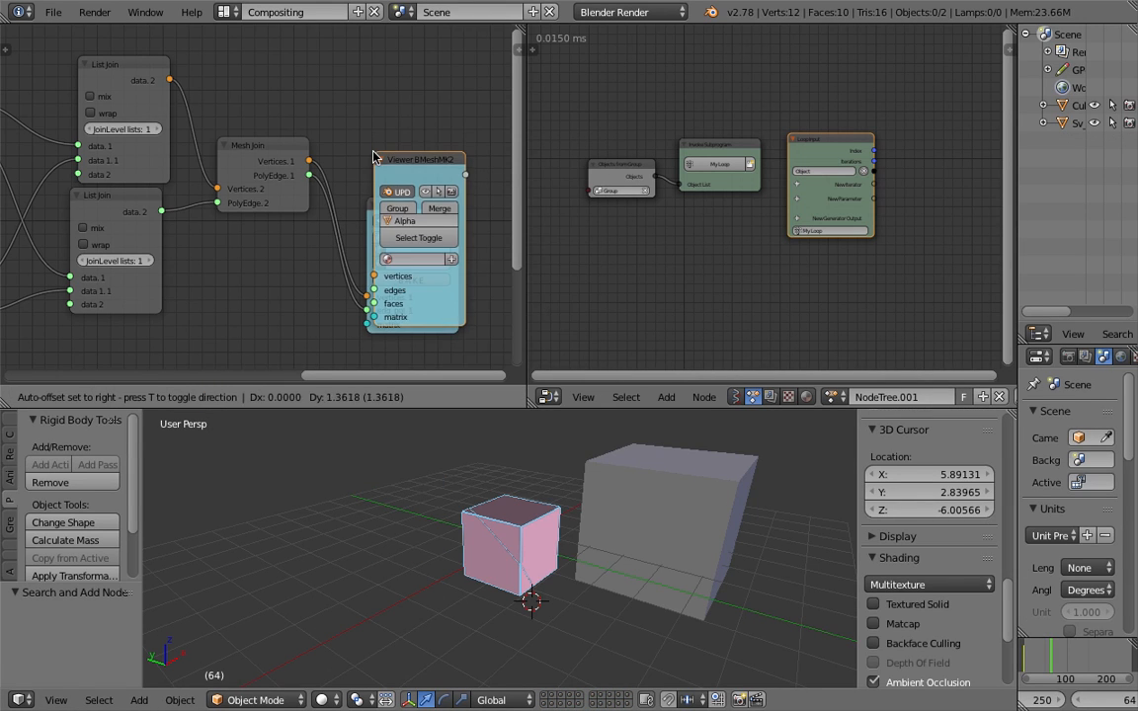
{"action": "left_click", "coordinate": [385, 70]}
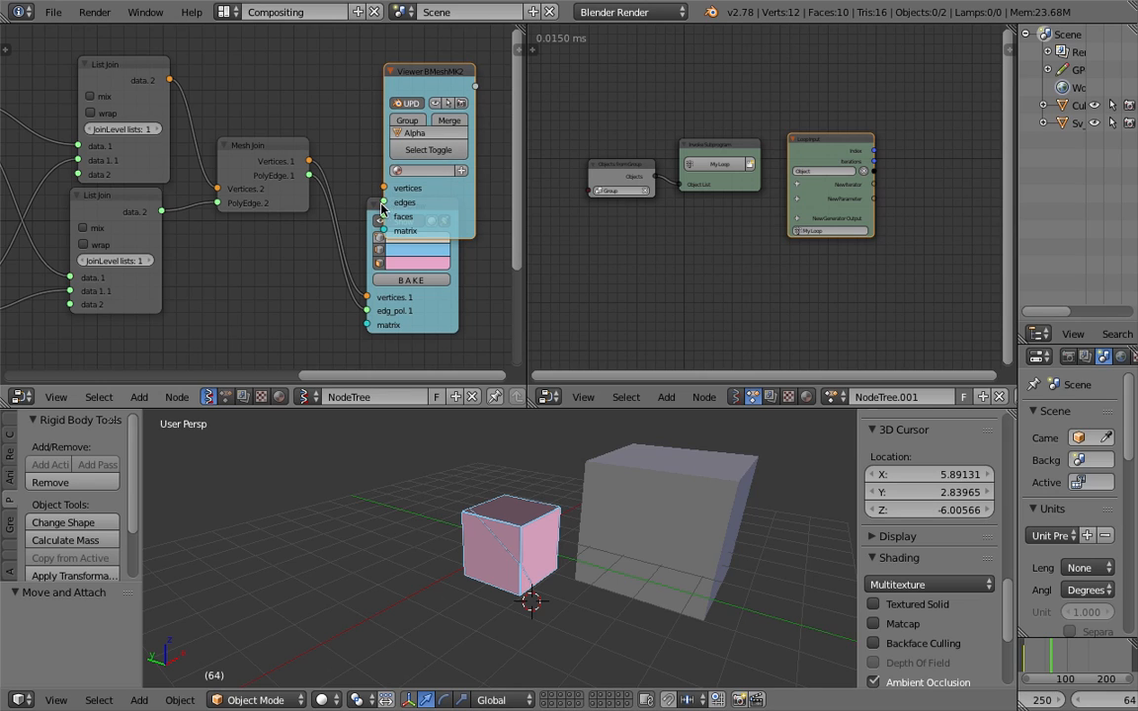
Move the Viewer Draw node clear of the new viewer and delete it
{"action": "left_click_drag", "start_coordinate": [421, 212], "coordinate": [383, 265]}
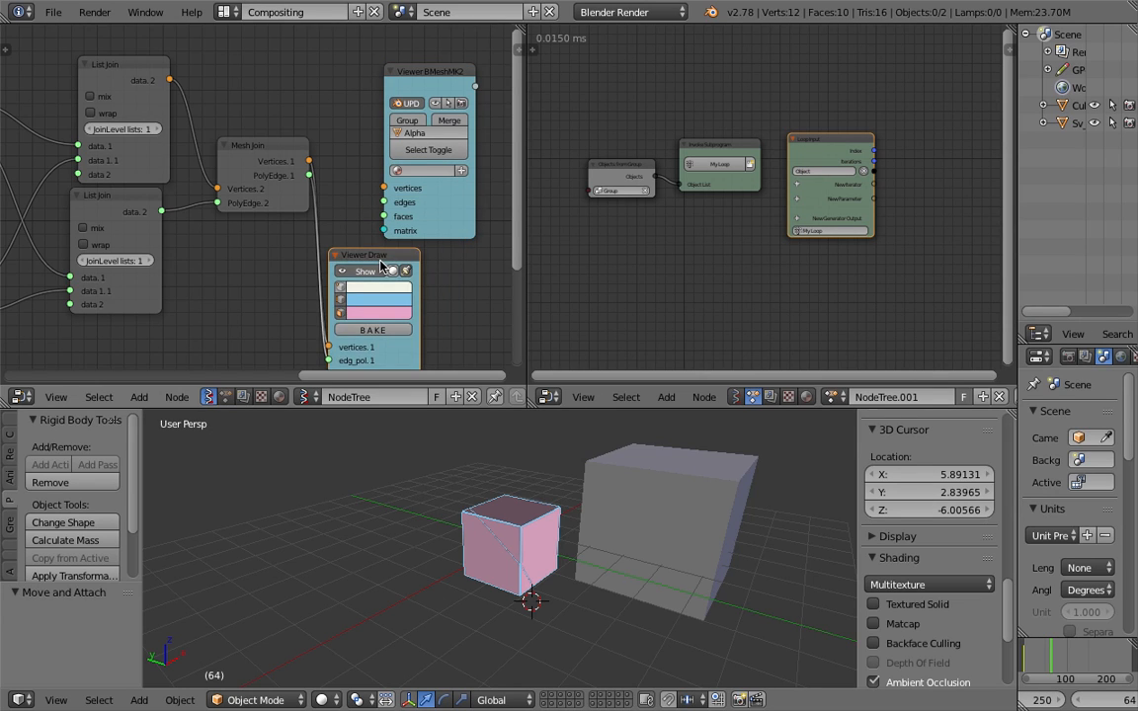
{"action": "key", "text": "x"}
{"action": "scroll", "coordinate": [734, 176], "scroll_direction": "up", "scroll_amount": 1}
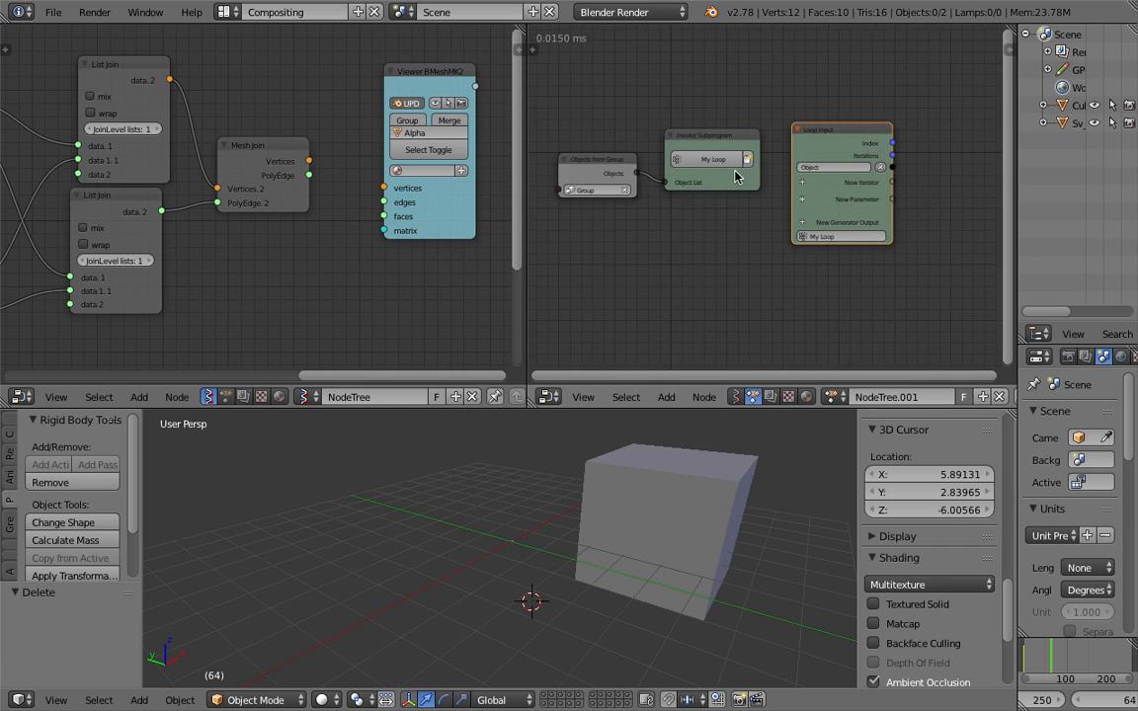
Link Mesh Join's vertices and polygons to Viewer BMeshMK2's vertices and faces, and select the generated mesh in wireframe display
{"action": "left_click_drag", "start_coordinate": [309, 160], "coordinate": [383, 216]}
{"action": "key", "text": "z"}
{"action": "right_click", "coordinate": [524, 568]}
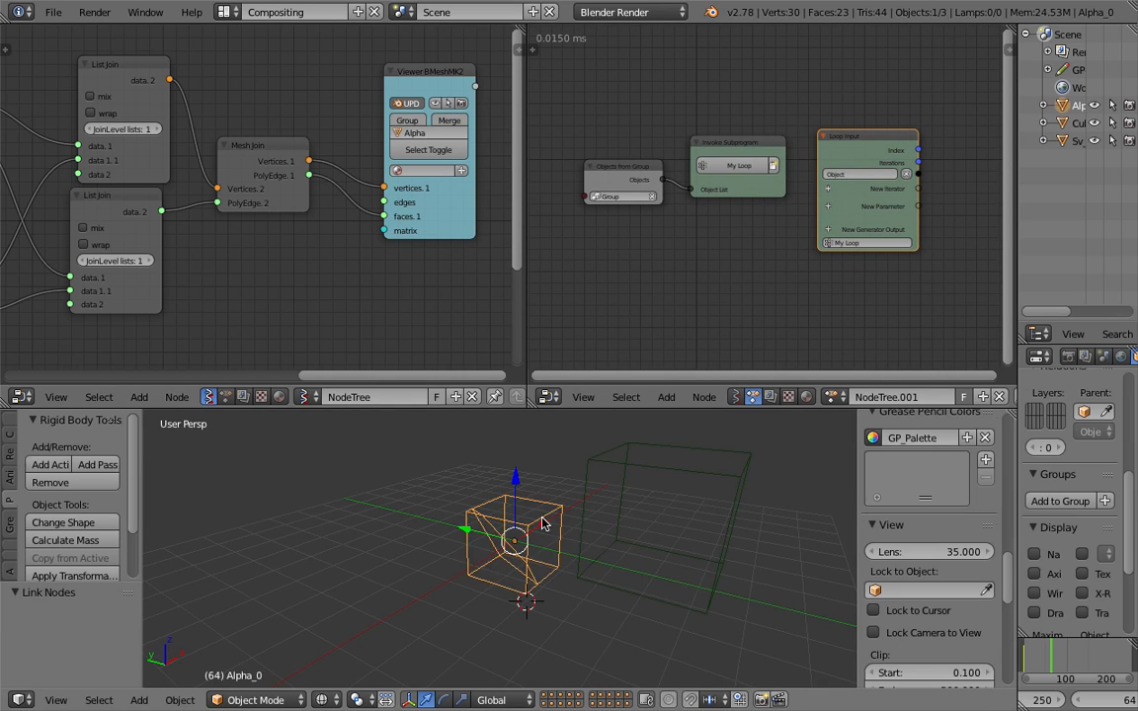
Widen the object properties area and go to frame 85 so the generated mesh updates its Alpha group
{"action": "scroll", "coordinate": [323, 241], "scroll_direction": "up", "scroll_amount": 2}
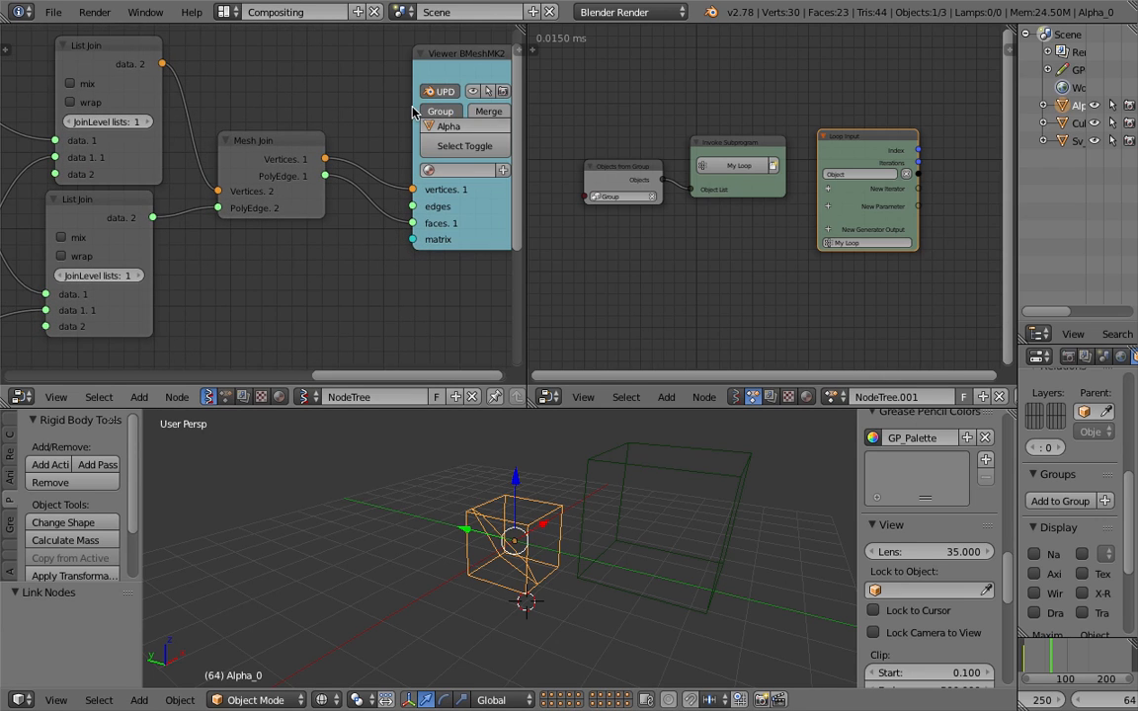
{"action": "middle_click_drag", "start_coordinate": [362, 94], "coordinate": [272, 101]}
{"action": "scroll", "coordinate": [272, 101], "scroll_direction": "up", "scroll_amount": 2}
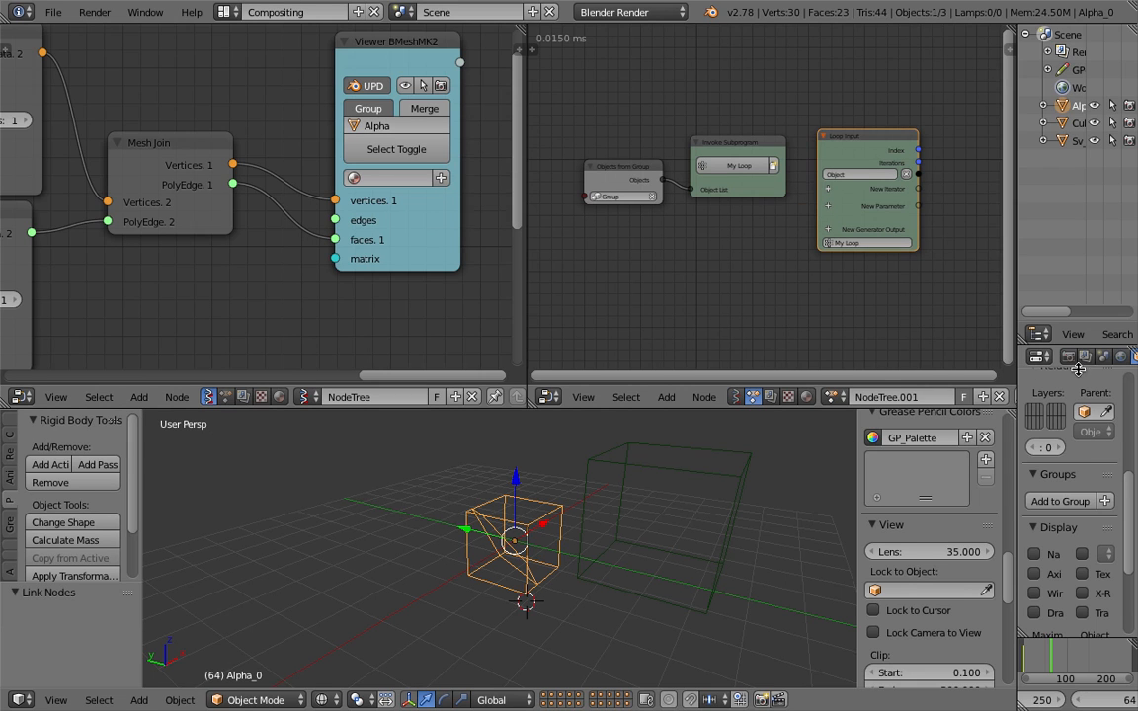
{"action": "left_click_drag", "start_coordinate": [1019, 398], "coordinate": [850, 398]}
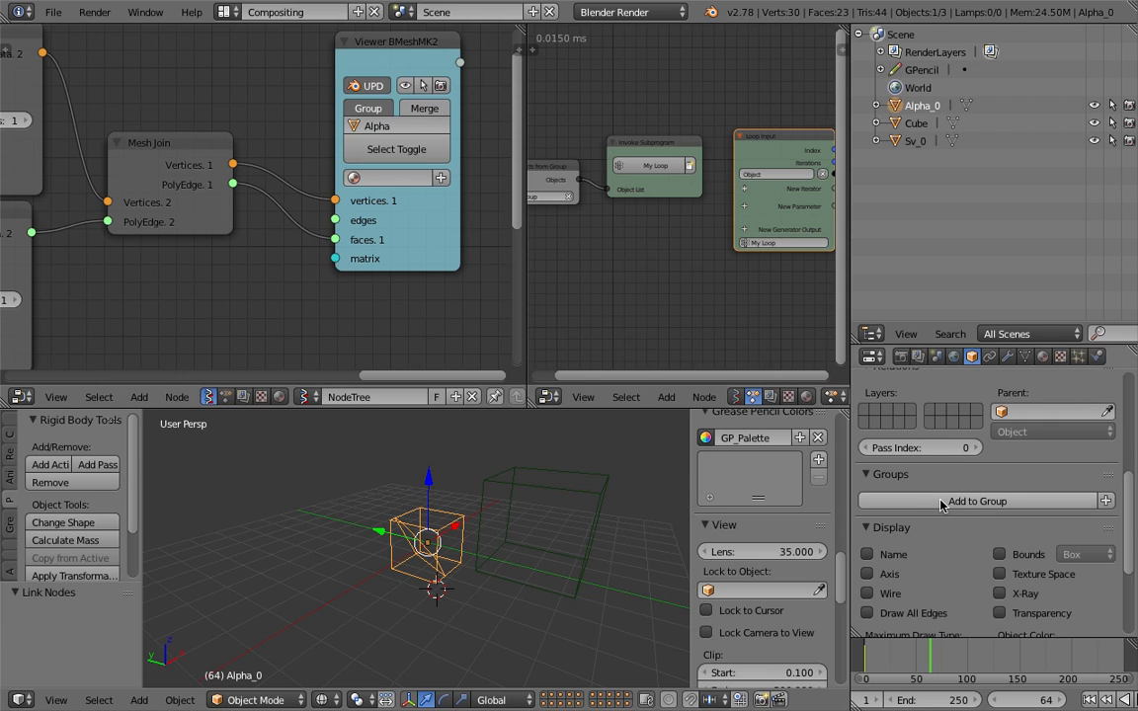
{"action": "left_click", "coordinate": [951, 662]}
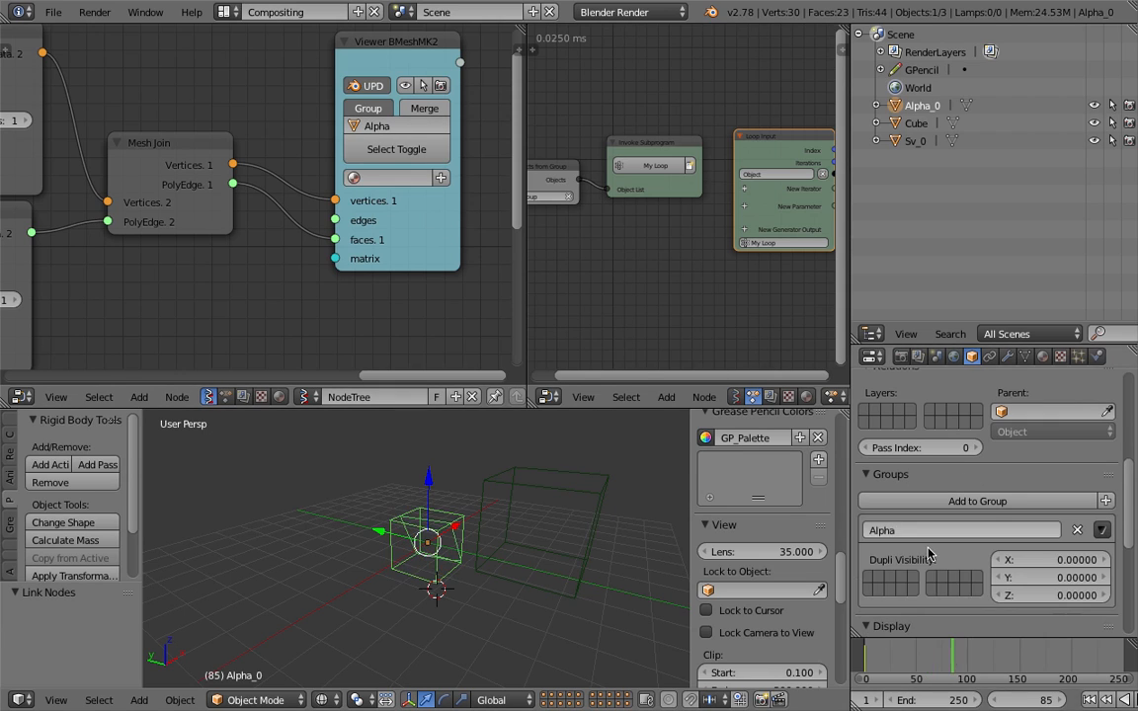
Change the group name in the Objects in mk2 node to Alpha
{"action": "middle_click_drag", "start_coordinate": [306, 235], "coordinate": [520, 233]}
{"action": "scroll", "coordinate": [69, 234], "scroll_direction": "down", "scroll_amount": 5}
{"action": "middle_click_drag", "start_coordinate": [78, 233], "coordinate": [422, 238]}
{"action": "middle_click_drag", "start_coordinate": [285, 221], "coordinate": [386, 254]}
{"action": "scroll", "coordinate": [187, 218], "scroll_direction": "up", "scroll_amount": 3}
{"action": "left_click", "coordinate": [186, 218]}
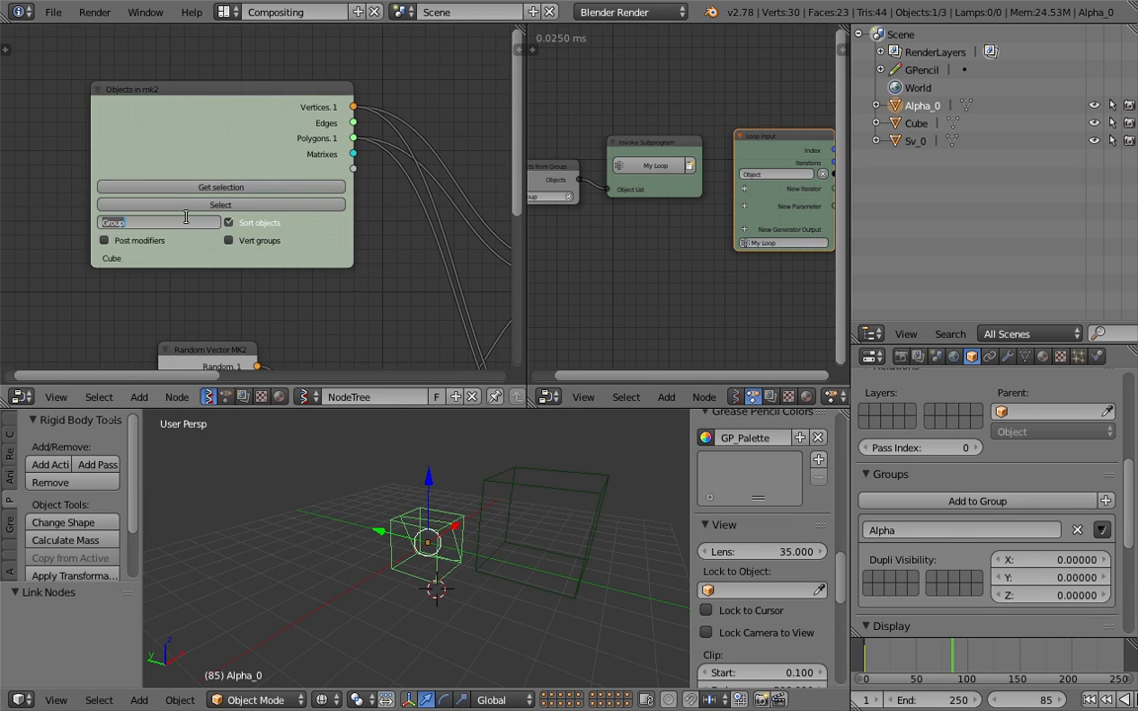
{"action": "key", "text": "Return"}
{"action": "middle_click_drag", "start_coordinate": [325, 119], "coordinate": [250, 94]}
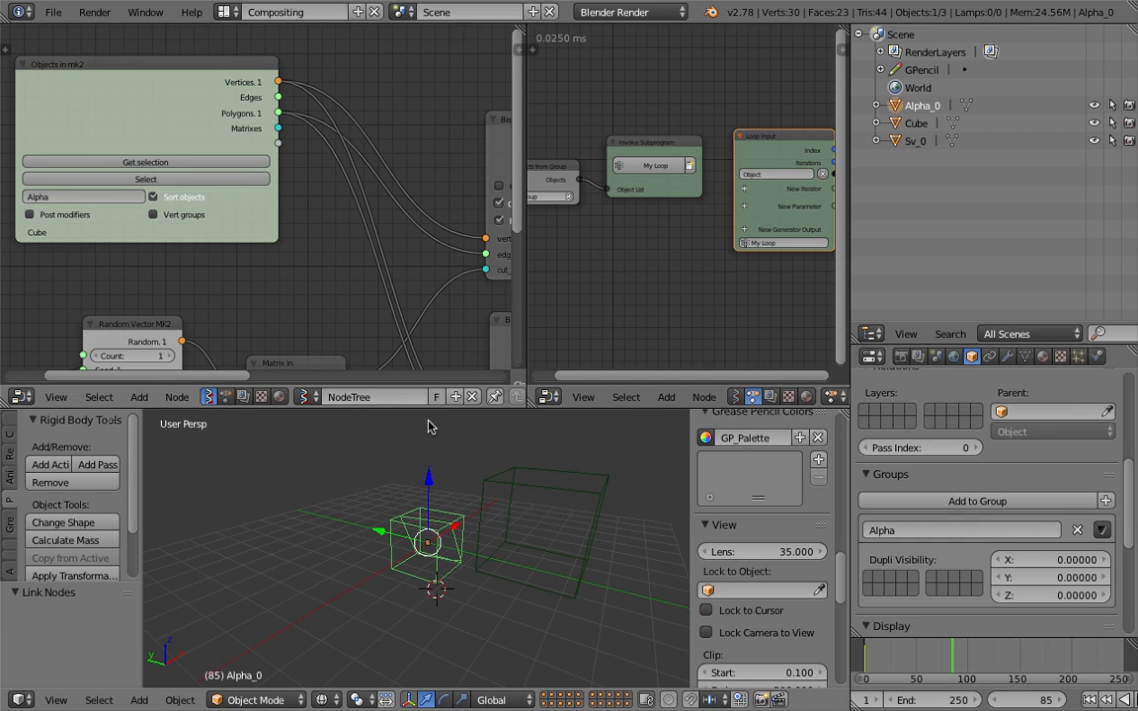
Scrub the timeline to frame 38 to check how the mesh is sliced
{"action": "middle_click_drag", "start_coordinate": [368, 330], "coordinate": [359, 249]}
{"action": "left_click", "coordinate": [979, 650]}
{"action": "left_click", "coordinate": [902, 654]}
{"action": "middle_click_drag", "start_coordinate": [375, 261], "coordinate": [270, 269]}
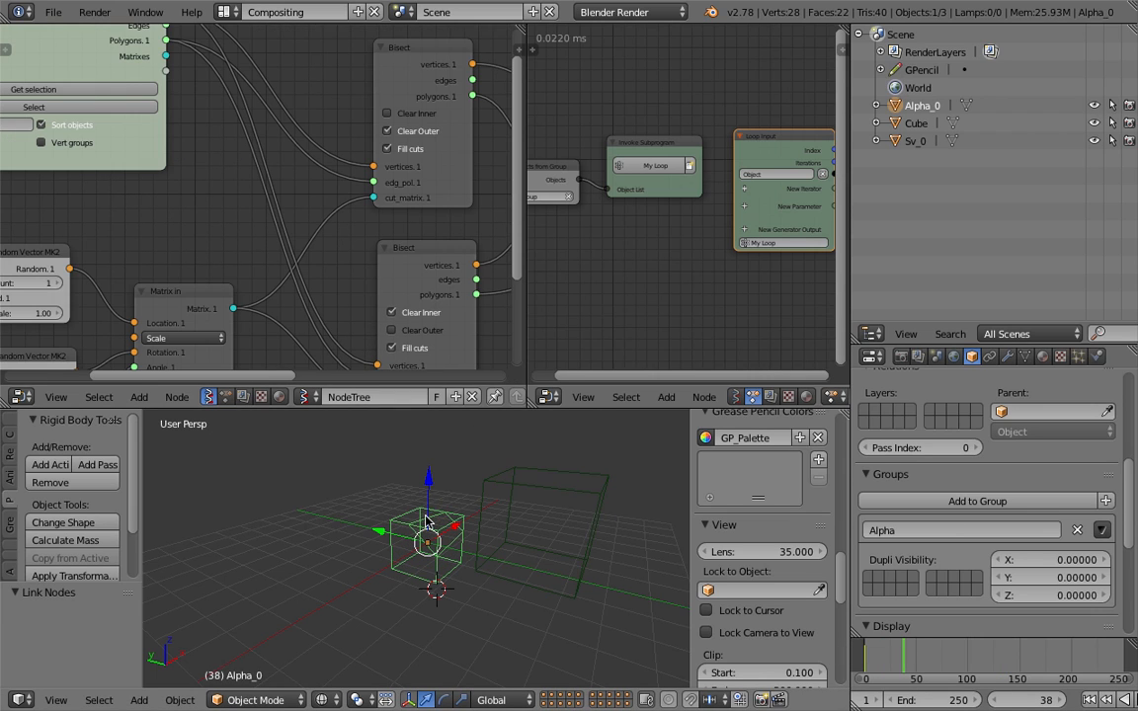
Load the Alpha group's generated mesh into the Objects in mk2 node with Get selection
{"action": "scroll", "coordinate": [449, 518], "scroll_direction": "down", "scroll_amount": 3}
{"action": "middle_click_drag", "start_coordinate": [236, 244], "coordinate": [329, 249]}
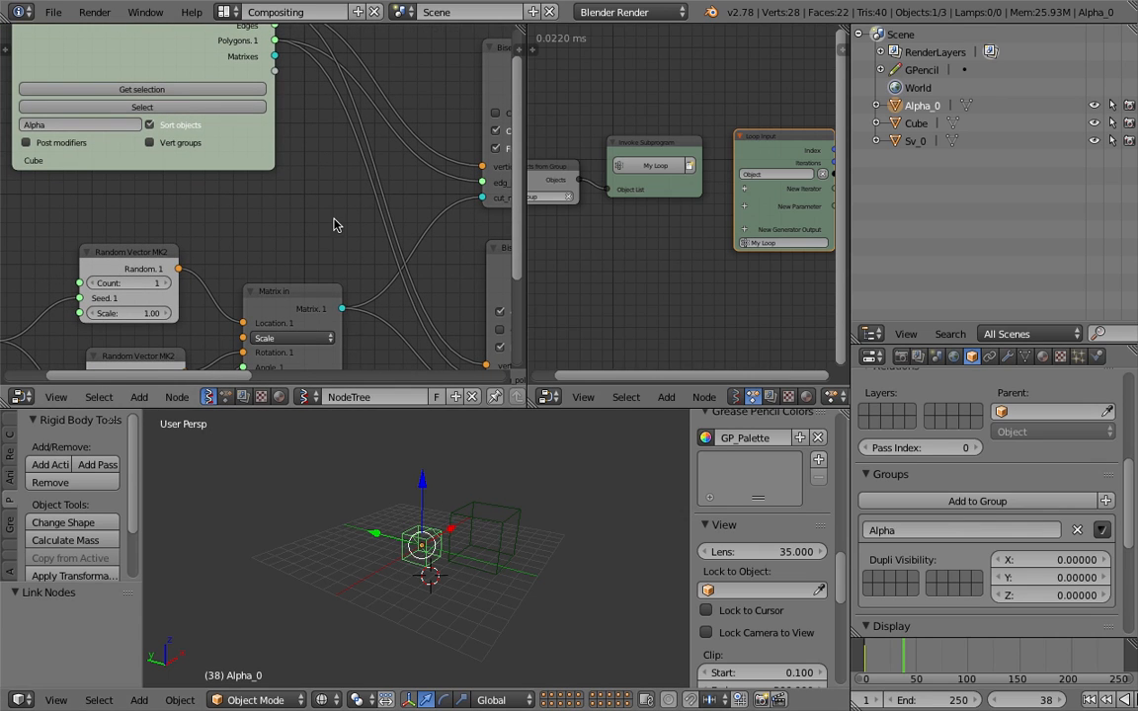
{"action": "scroll", "coordinate": [340, 230], "scroll_direction": "down", "scroll_amount": 2}
{"action": "scroll", "coordinate": [195, 155], "scroll_direction": "up", "scroll_amount": 1}
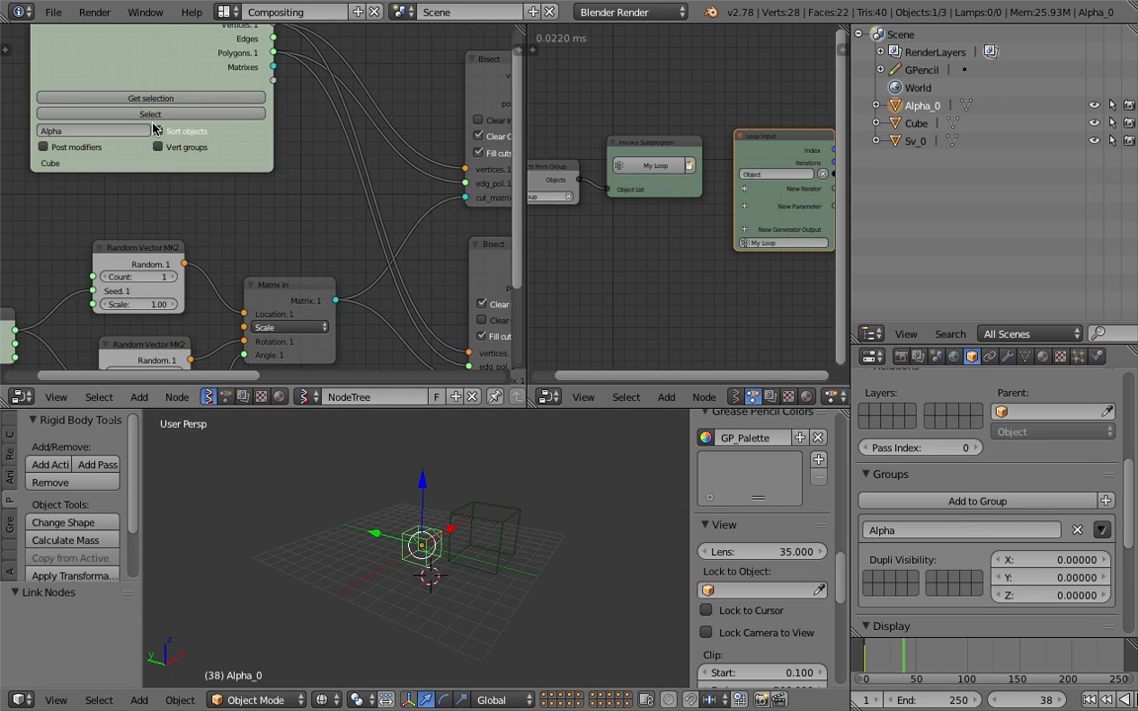
{"action": "left_click", "coordinate": [152, 99]}
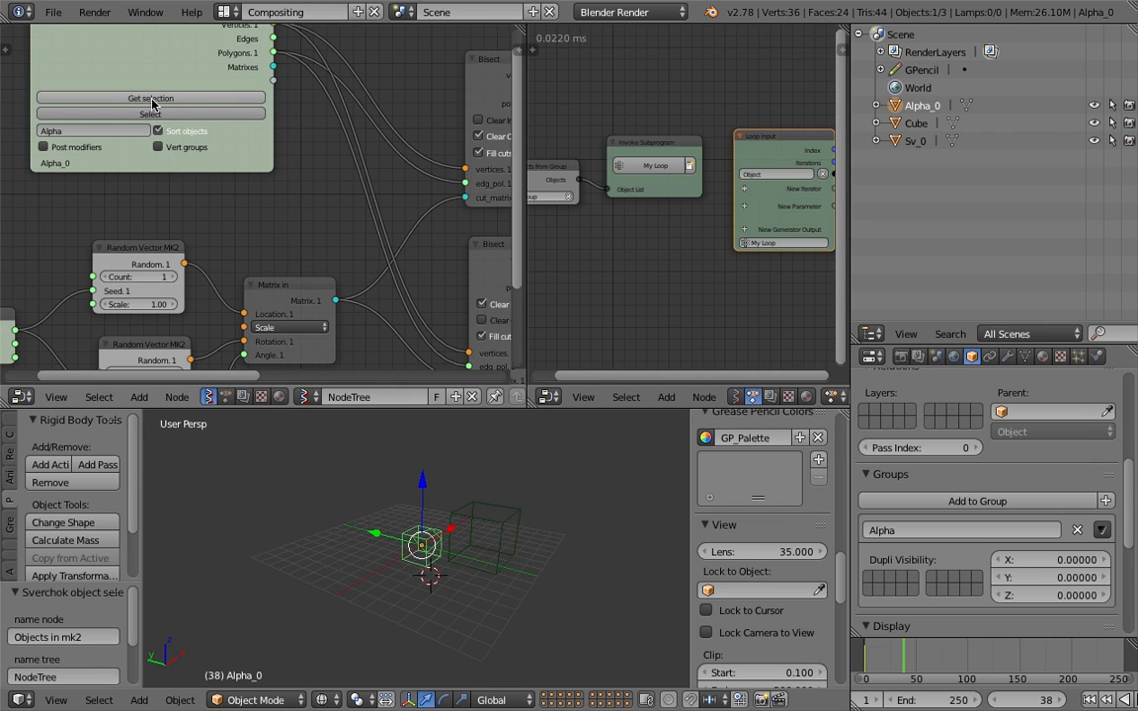
Play the animation to accumulate random slices on the generated mesh, then go to frame 71
{"action": "scroll", "coordinate": [439, 554], "scroll_direction": "up", "scroll_amount": 2}
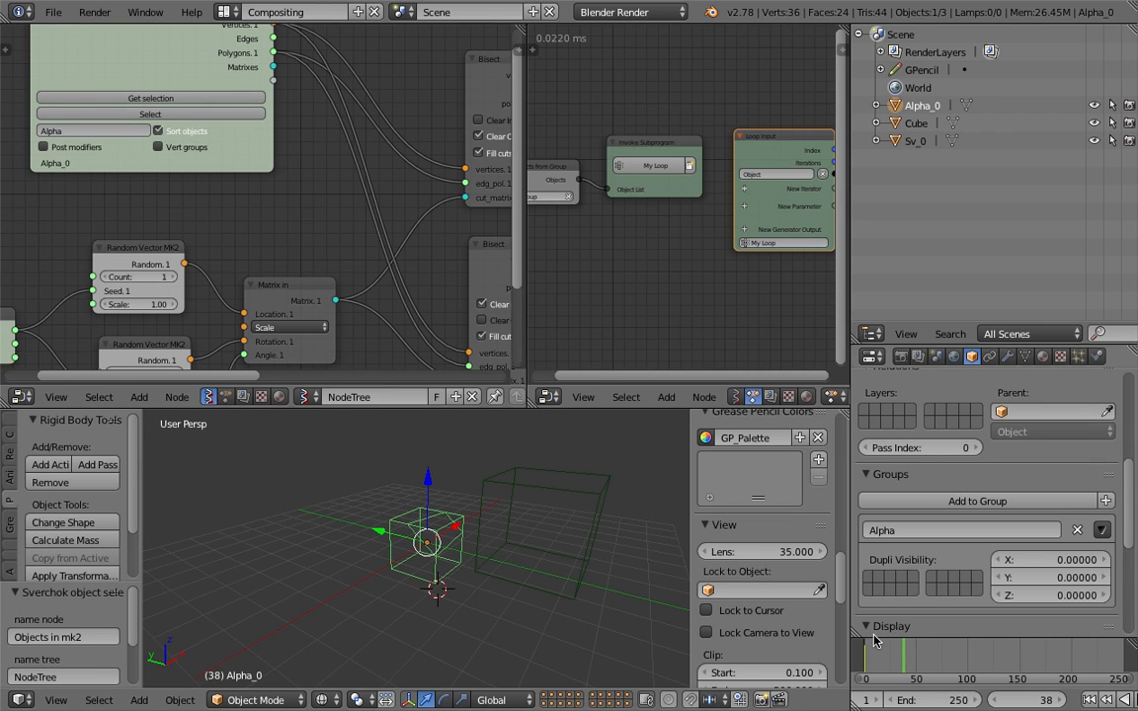
{"action": "left_click", "coordinate": [930, 653]}
{"action": "key", "text": "alt+a"}
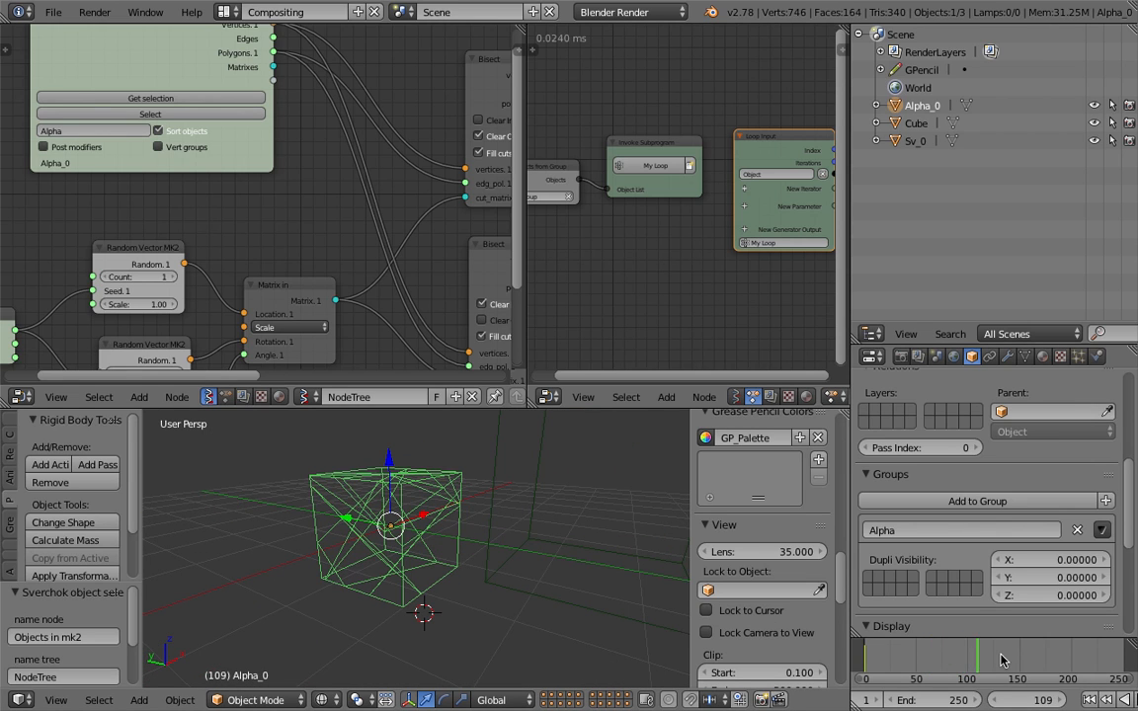
{"action": "left_click", "coordinate": [938, 664]}
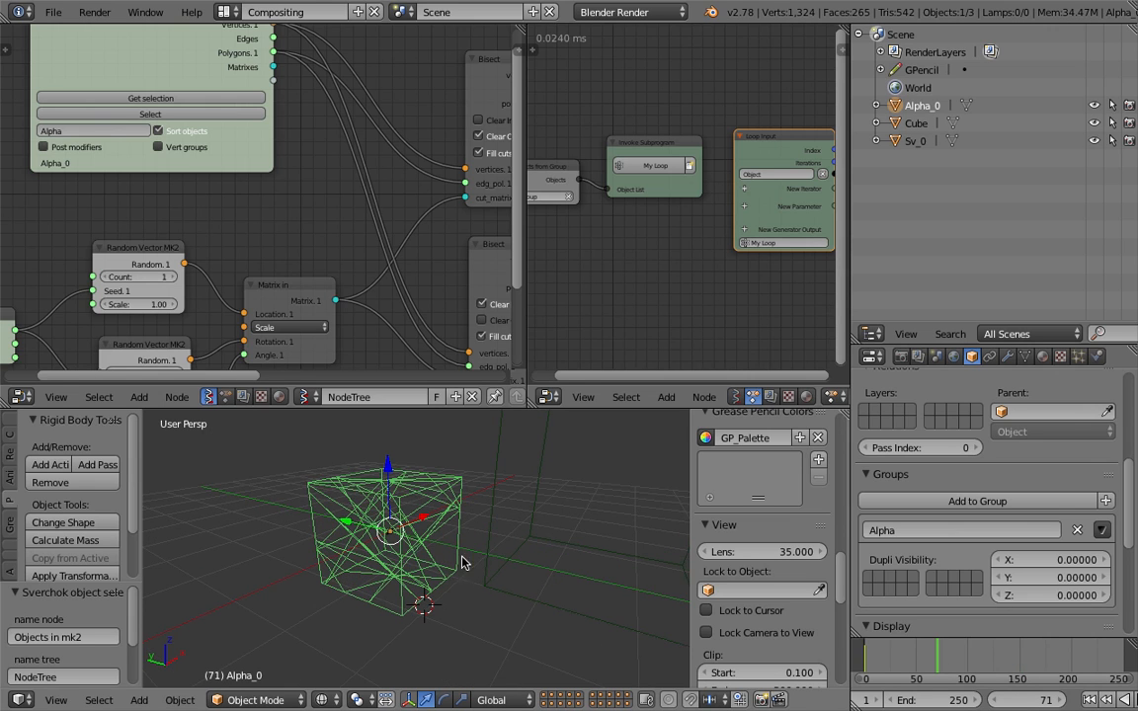
Move the sliced mesh by about X -1.831, Y 3.431 and Z 0.917
{"action": "scroll", "coordinate": [438, 549], "scroll_direction": "down", "scroll_amount": 2}
{"action": "key", "text": "g"}
{"action": "left_click", "coordinate": [325, 523]}
{"action": "middle_click_drag", "start_coordinate": [325, 523], "coordinate": [389, 541], "text": "shift"}
{"action": "scroll", "coordinate": [407, 547], "scroll_direction": "up", "scroll_amount": 2}
{"action": "scroll", "coordinate": [501, 569], "scroll_direction": "up", "scroll_amount": 2}
{"action": "scroll", "coordinate": [436, 559], "scroll_direction": "down", "scroll_amount": 2}
Separate the sliced mesh by loose parts
{"action": "key", "text": "space"}
{"action": "type", "text": "sep"}
{"action": "key", "text": "Return"}
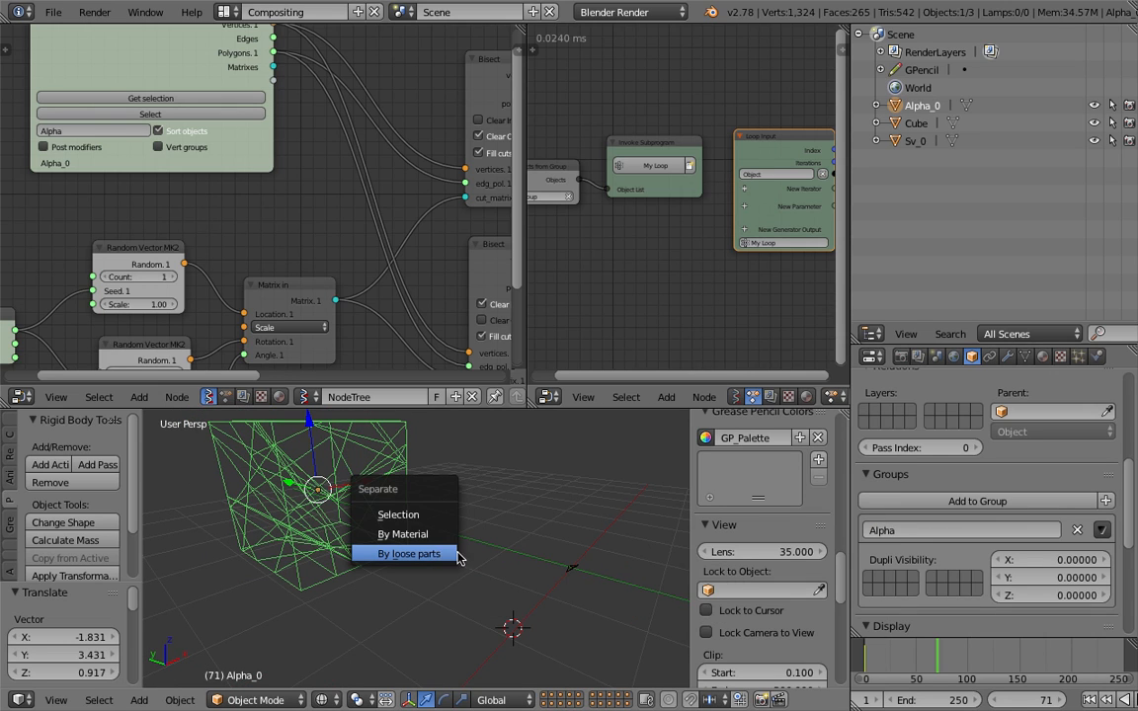
{"action": "left_click", "coordinate": [432, 553]}
{"action": "scroll", "coordinate": [405, 527], "scroll_direction": "down", "scroll_amount": 3}
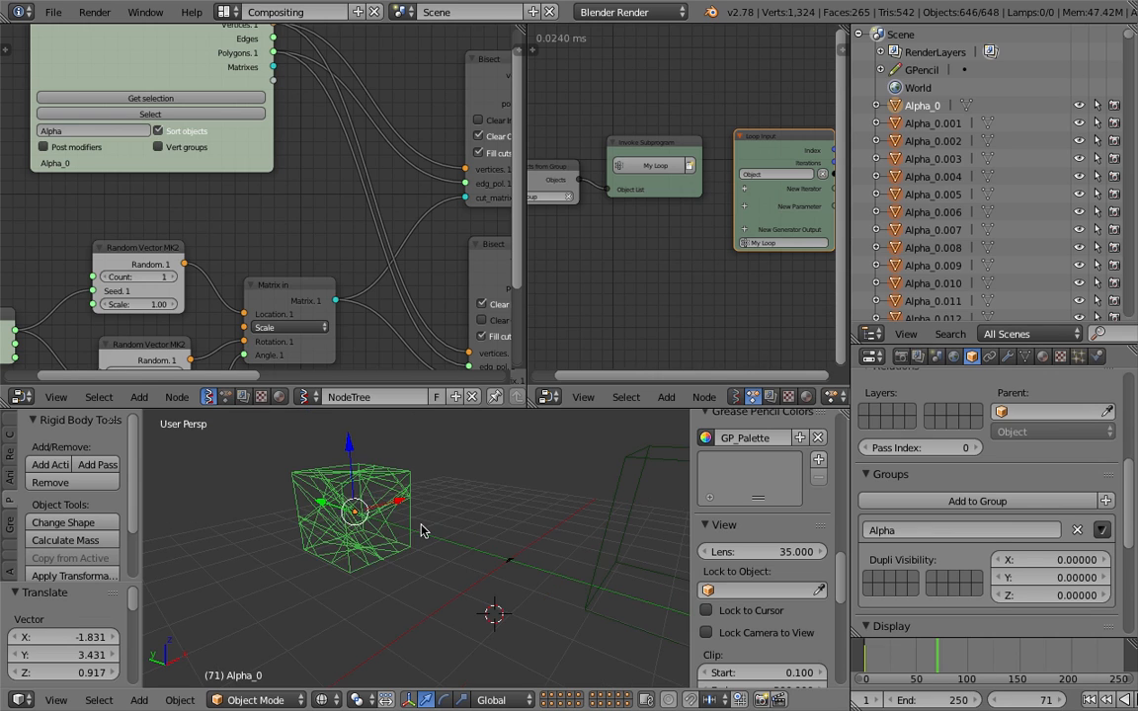
Switch to solid display and pull the first two separated pieces out of the cube's near corner
{"action": "right_click", "coordinate": [405, 527]}
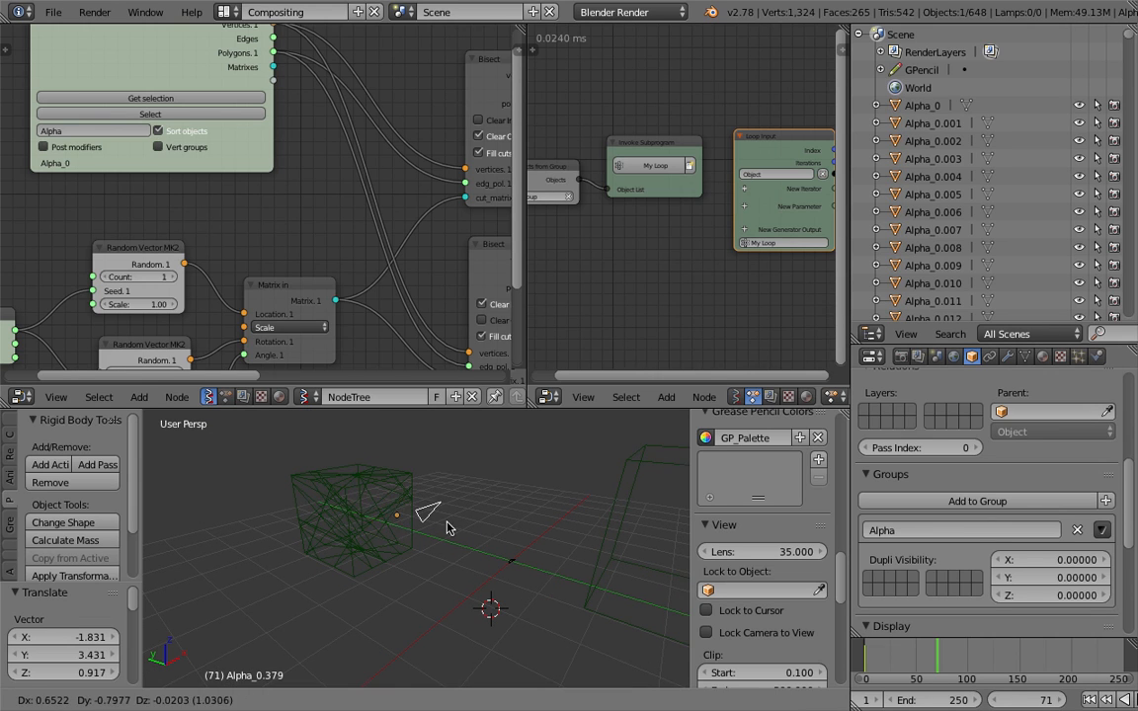
{"action": "right_click", "coordinate": [394, 519]}
{"action": "key", "text": "z"}
{"action": "key", "text": "g"}
{"action": "left_click", "coordinate": [456, 585]}
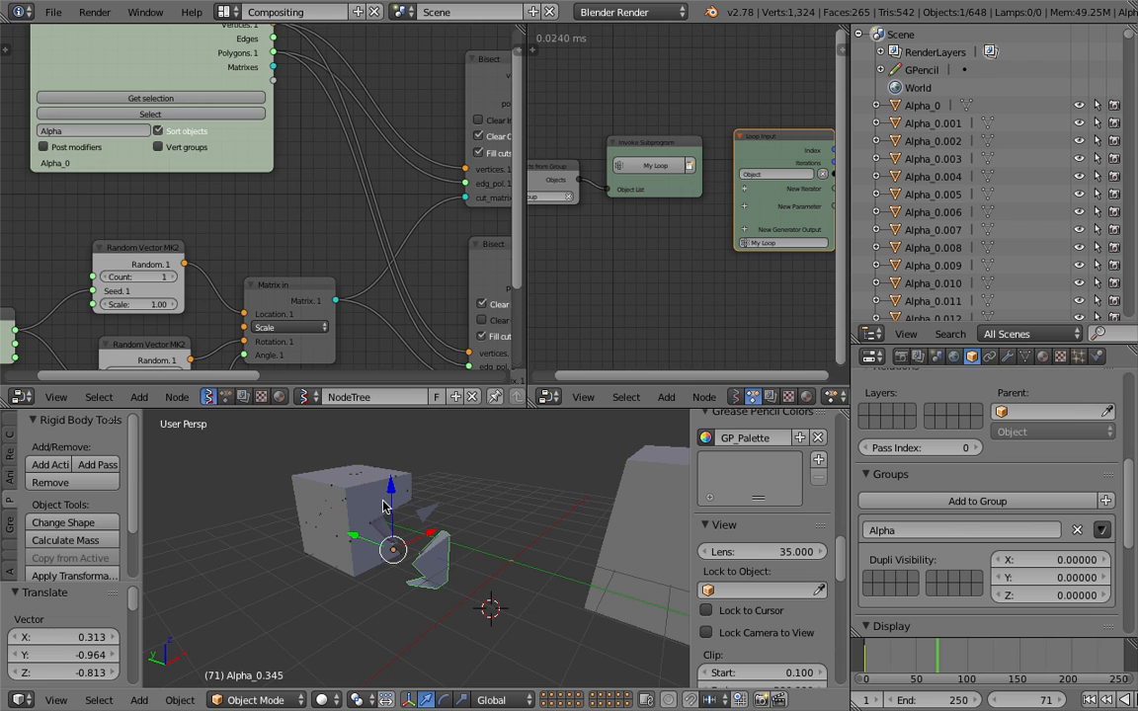
Pull four more pieces away from the upper part of the shattered cube
{"action": "right_click", "coordinate": [383, 502]}
{"action": "key", "text": "g"}
{"action": "left_click", "coordinate": [431, 457]}
{"action": "right_click", "coordinate": [343, 487]}
{"action": "key", "text": "g"}
{"action": "left_click", "coordinate": [371, 501]}
{"action": "right_click", "coordinate": [377, 497]}
{"action": "key", "text": "g"}
{"action": "left_click", "coordinate": [423, 478]}
{"action": "right_click", "coordinate": [363, 486]}
{"action": "key", "text": "g"}
{"action": "left_click", "coordinate": [344, 451]}
{"action": "scroll", "coordinate": [349, 513], "scroll_direction": "up", "scroll_amount": 3}
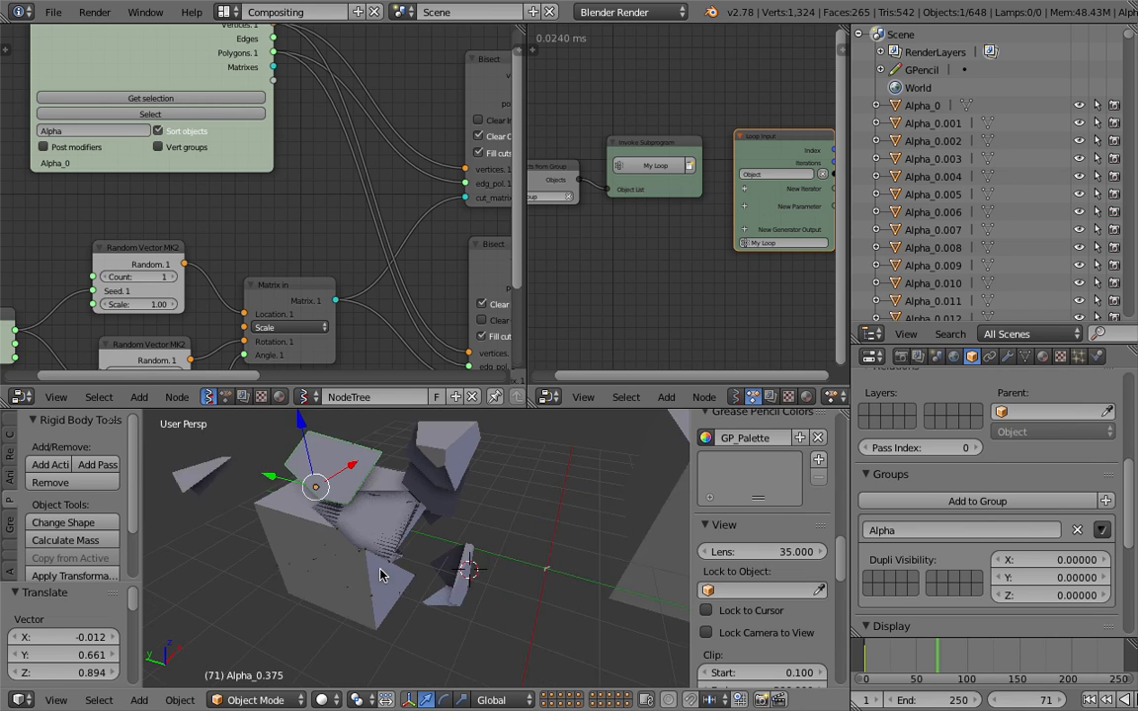
Pull pieces away from the front and side faces of the shattered cube
{"action": "right_click", "coordinate": [395, 524]}
{"action": "key", "text": "g"}
{"action": "left_click", "coordinate": [422, 554]}
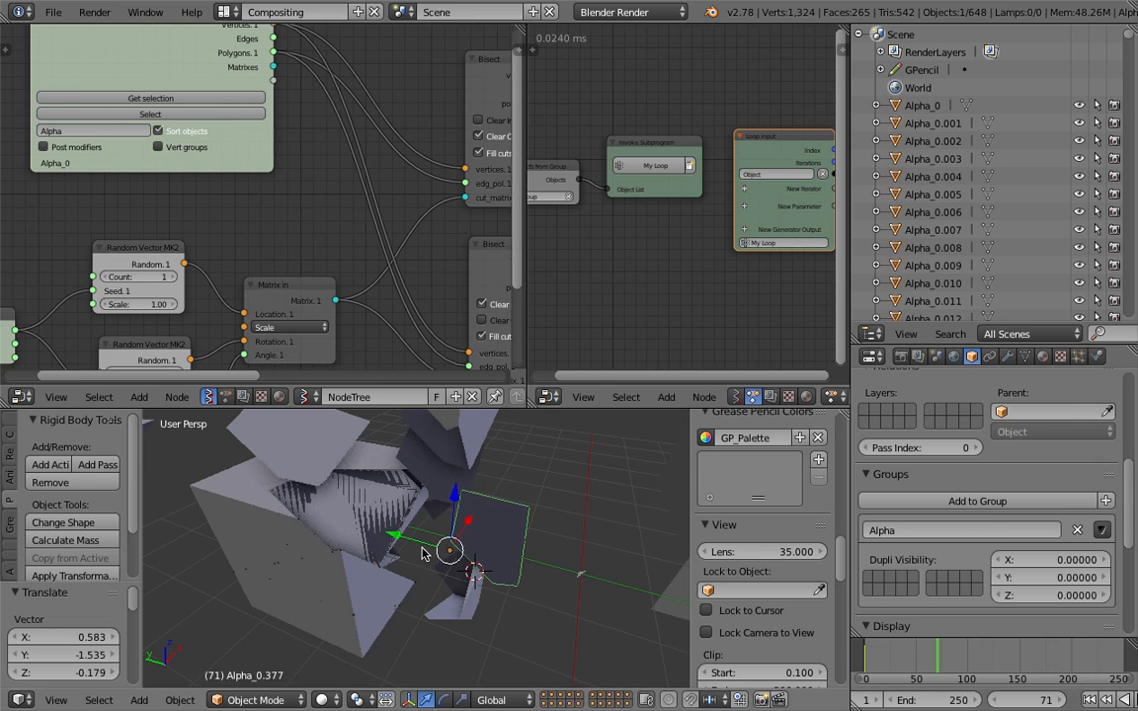
{"action": "right_click", "coordinate": [358, 546]}
{"action": "key", "text": "g"}
{"action": "left_click", "coordinate": [334, 612]}
{"action": "right_click", "coordinate": [298, 547]}
{"action": "key", "text": "g"}
{"action": "left_click", "coordinate": [247, 533]}
{"action": "right_click", "coordinate": [249, 512]}
{"action": "key", "text": "g"}
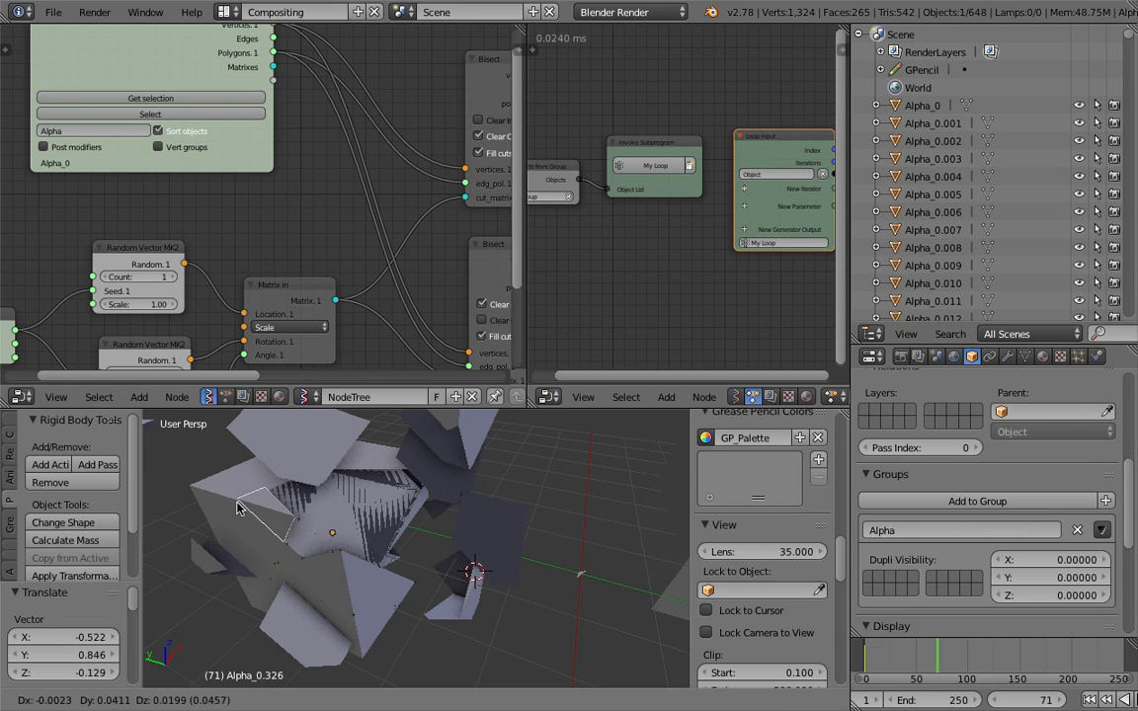
{"action": "left_click", "coordinate": [175, 456]}
{"action": "right_click", "coordinate": [229, 476]}
{"action": "key", "text": "g"}
{"action": "left_click", "coordinate": [207, 581]}
{"action": "right_click", "coordinate": [348, 580]}
{"action": "key", "text": "g"}
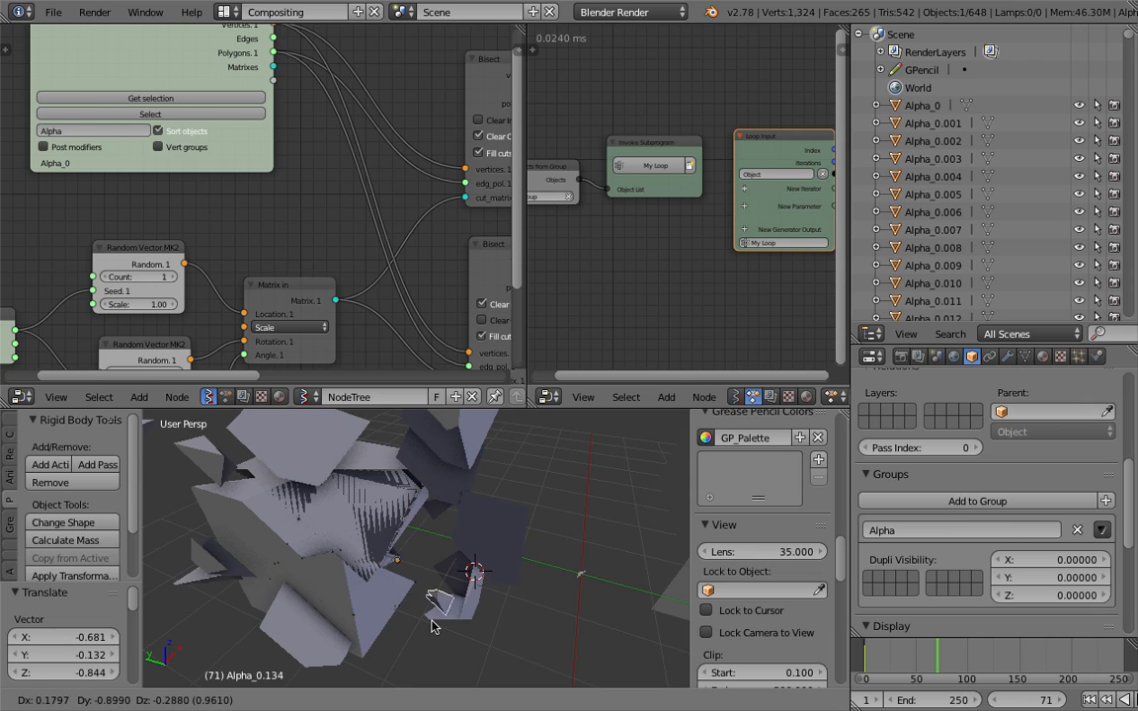
{"action": "left_click", "coordinate": [432, 627]}
Pull five more pieces out of the hollowed middle of the shattered cube
{"action": "scroll", "coordinate": [419, 581], "scroll_direction": "down", "scroll_amount": 2}
{"action": "middle_click_drag", "start_coordinate": [419, 579], "coordinate": [411, 531]}
{"action": "right_click", "coordinate": [410, 503]}
{"action": "key", "text": "g"}
{"action": "left_click", "coordinate": [450, 532]}
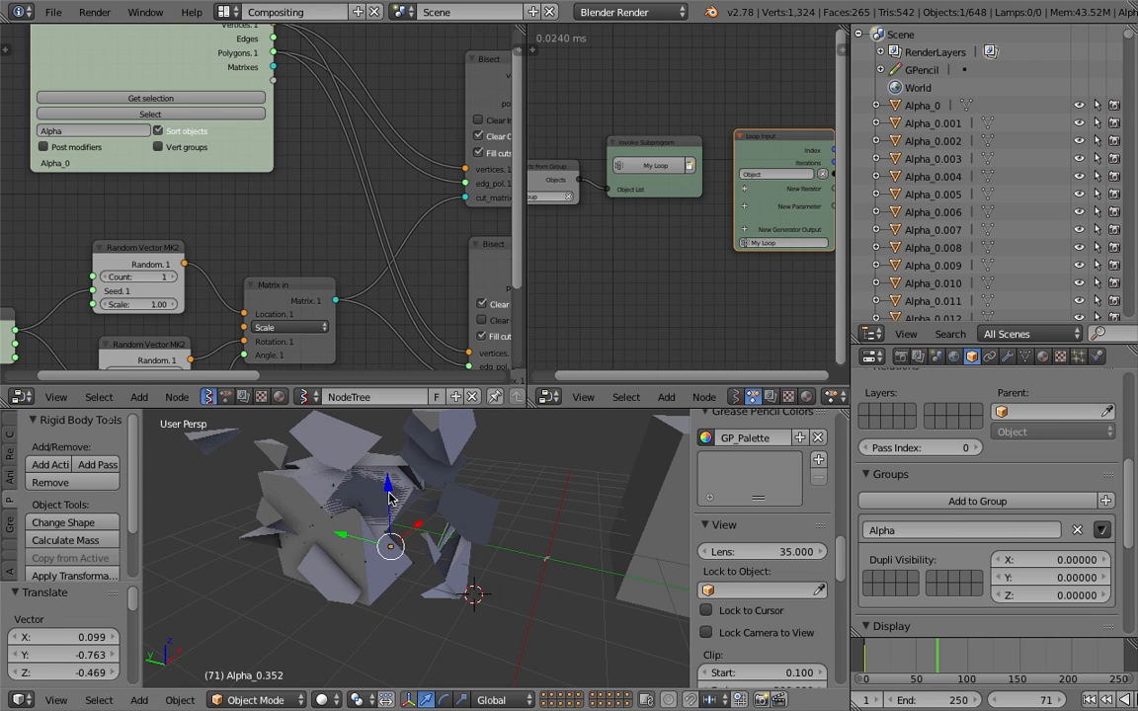
{"action": "right_click", "coordinate": [387, 488]}
{"action": "key", "text": "g"}
{"action": "left_click", "coordinate": [452, 533]}
{"action": "right_click", "coordinate": [376, 476]}
{"action": "key", "text": "g"}
{"action": "left_click", "coordinate": [480, 560]}
{"action": "right_click", "coordinate": [373, 486]}
{"action": "key", "text": "g"}
{"action": "left_click", "coordinate": [482, 538]}
{"action": "right_click", "coordinate": [383, 501]}
{"action": "key", "text": "g"}
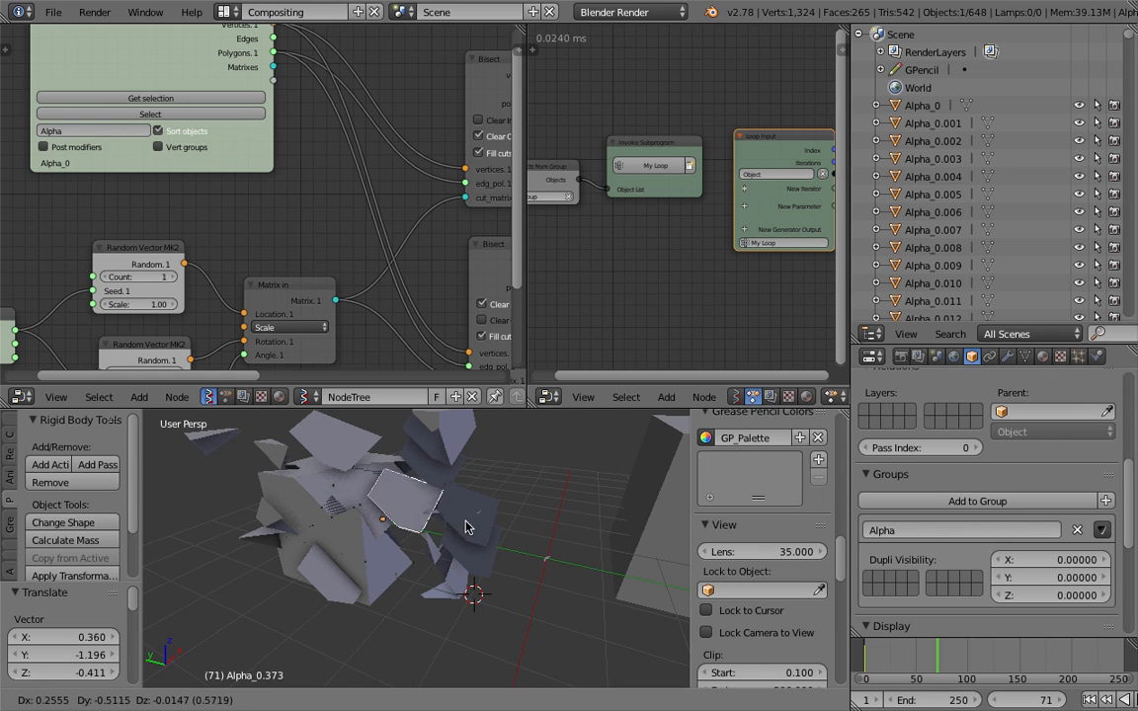
{"action": "left_click", "coordinate": [456, 522]}
Select all the separated Alpha pieces and delete them, keeping only the large cube and Sv_0
{"action": "scroll", "coordinate": [450, 519], "scroll_direction": "down", "scroll_amount": 2}
{"action": "mouse_move", "coordinate": [450, 519]}
{"action": "middle_mouse_down"}
{"action": "mouse_move", "coordinate": [440, 516]}
{"action": "mouse_move", "coordinate": [455, 506]}
{"action": "middle_mouse_up"}
{"action": "scroll", "coordinate": [1009, 246], "scroll_direction": "down", "scroll_amount": 15}
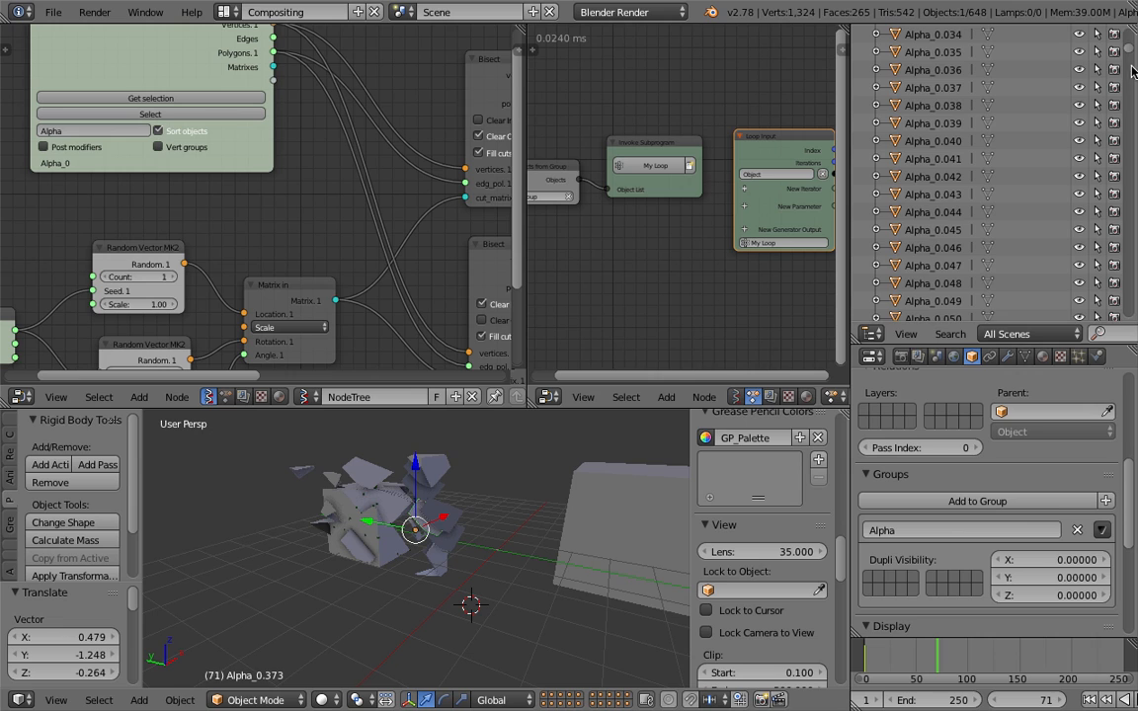
{"action": "left_click_drag", "start_coordinate": [1134, 60], "coordinate": [1134, 314]}
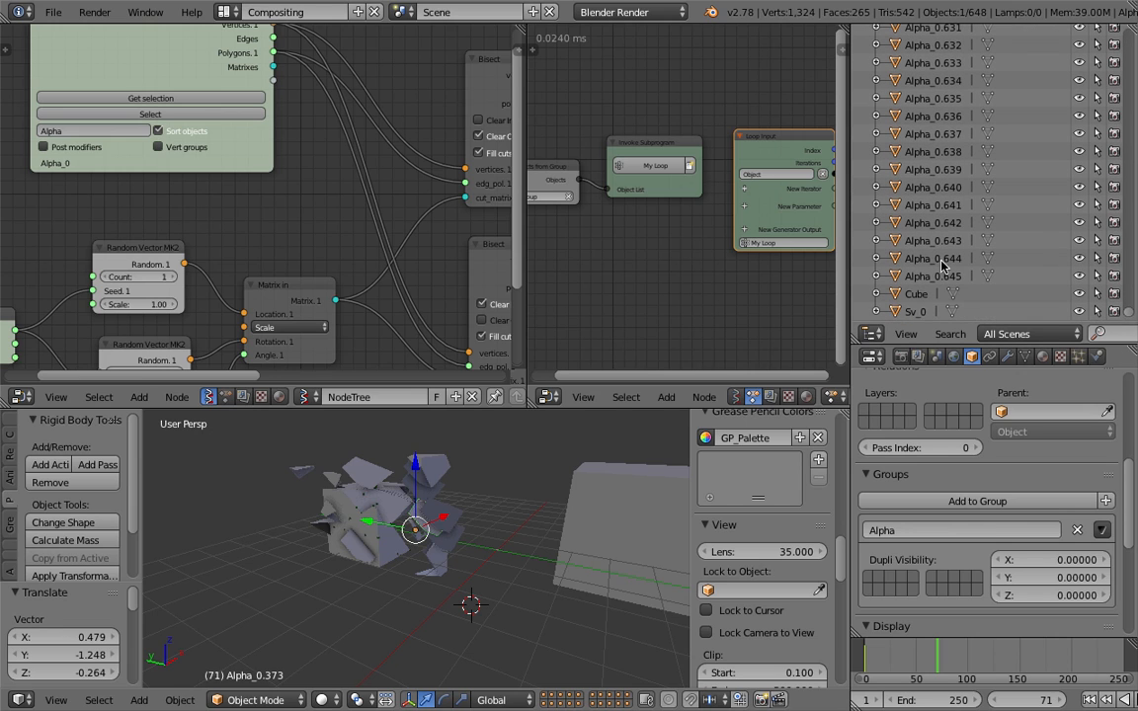
{"action": "scroll", "coordinate": [485, 470], "scroll_direction": "down", "scroll_amount": 3}
{"action": "middle_click_drag", "start_coordinate": [496, 515], "coordinate": [493, 512]}
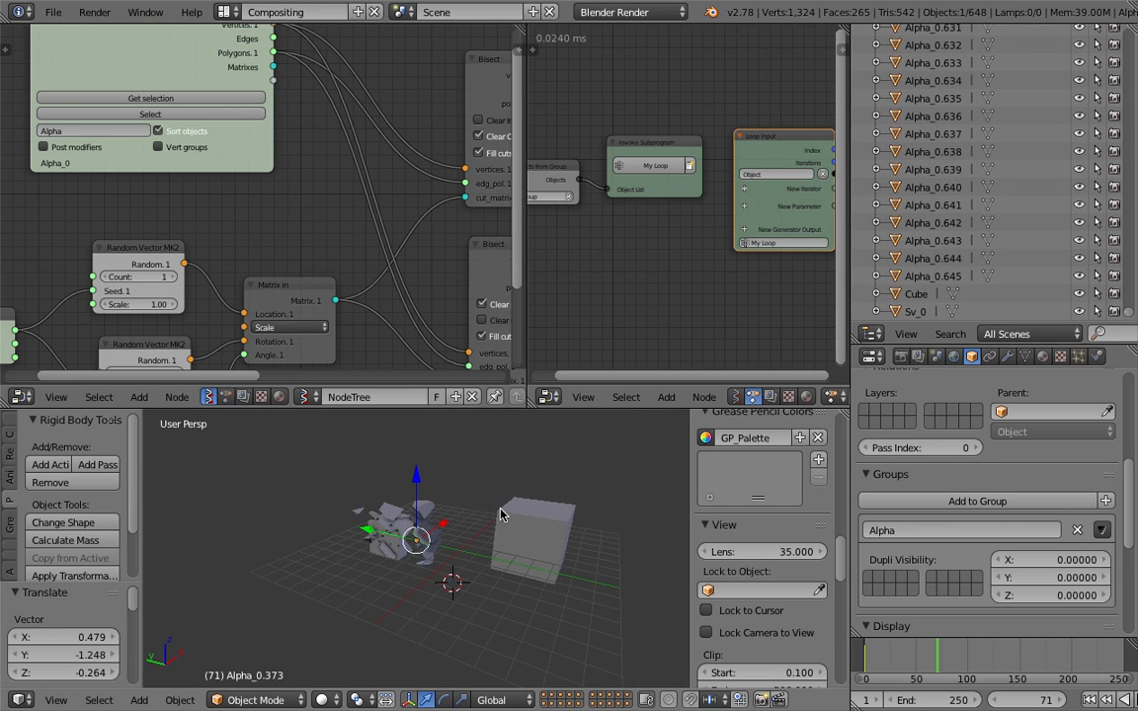
{"action": "key", "text": "a"}
{"action": "key", "text": "a"}
{"action": "key", "text": "a"}
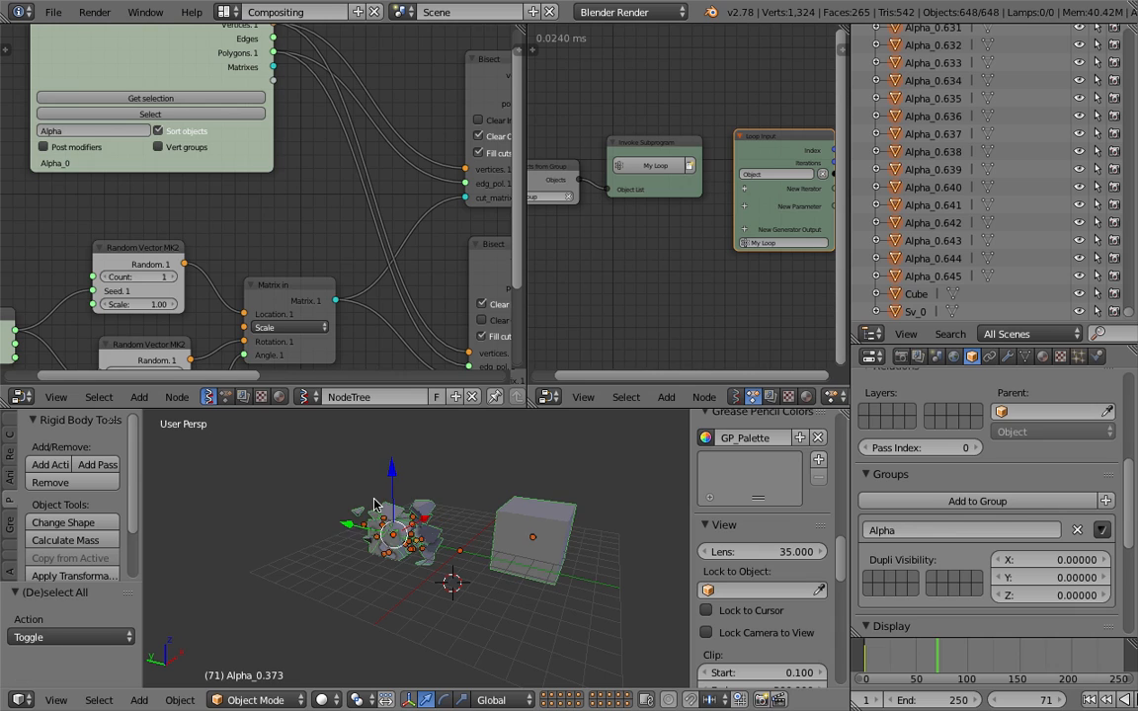
{"action": "left_click_drag", "start_coordinate": [318, 470], "coordinate": [447, 571]}
{"action": "key", "text": "x"}
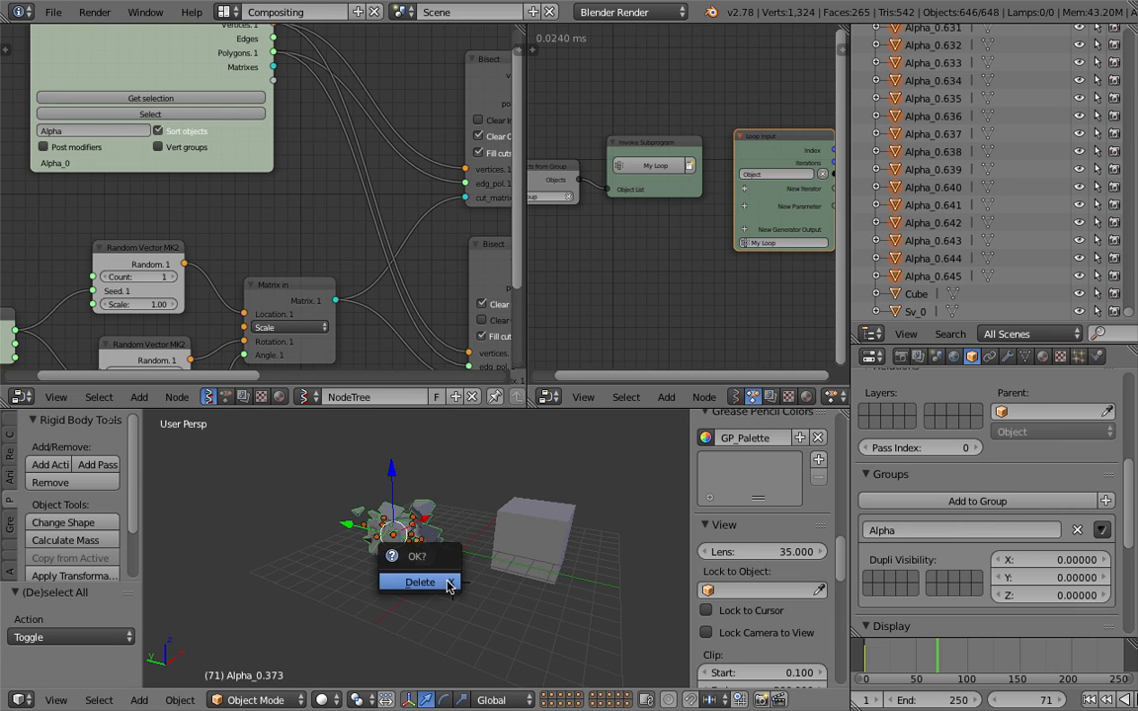
{"action": "left_click", "coordinate": [431, 582]}
Expand the Sverchok node editor over the neighbouring node area, widen it, and shift the Objects in node away from the Bisect nodes
{"action": "middle_click_drag", "start_coordinate": [684, 232], "coordinate": [596, 250]}
{"action": "middle_click_drag", "start_coordinate": [651, 190], "coordinate": [730, 188]}
{"action": "middle_click_drag", "start_coordinate": [576, 141], "coordinate": [616, 130]}
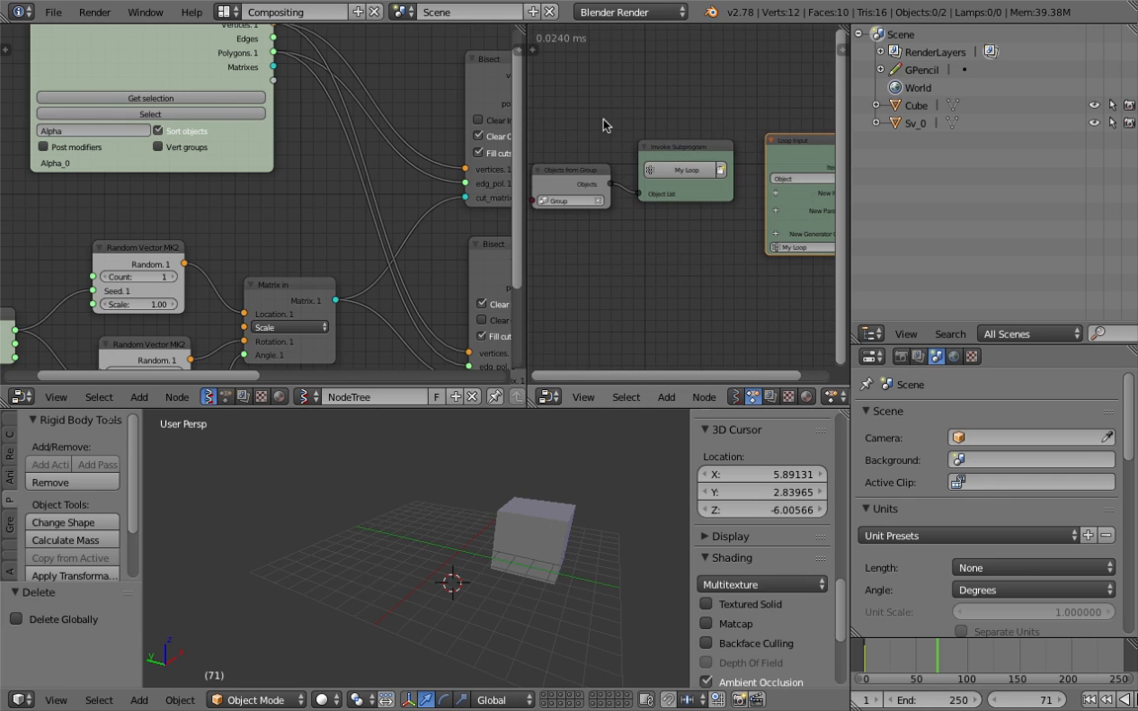
{"action": "left_click_drag", "start_coordinate": [524, 29], "coordinate": [653, 43]}
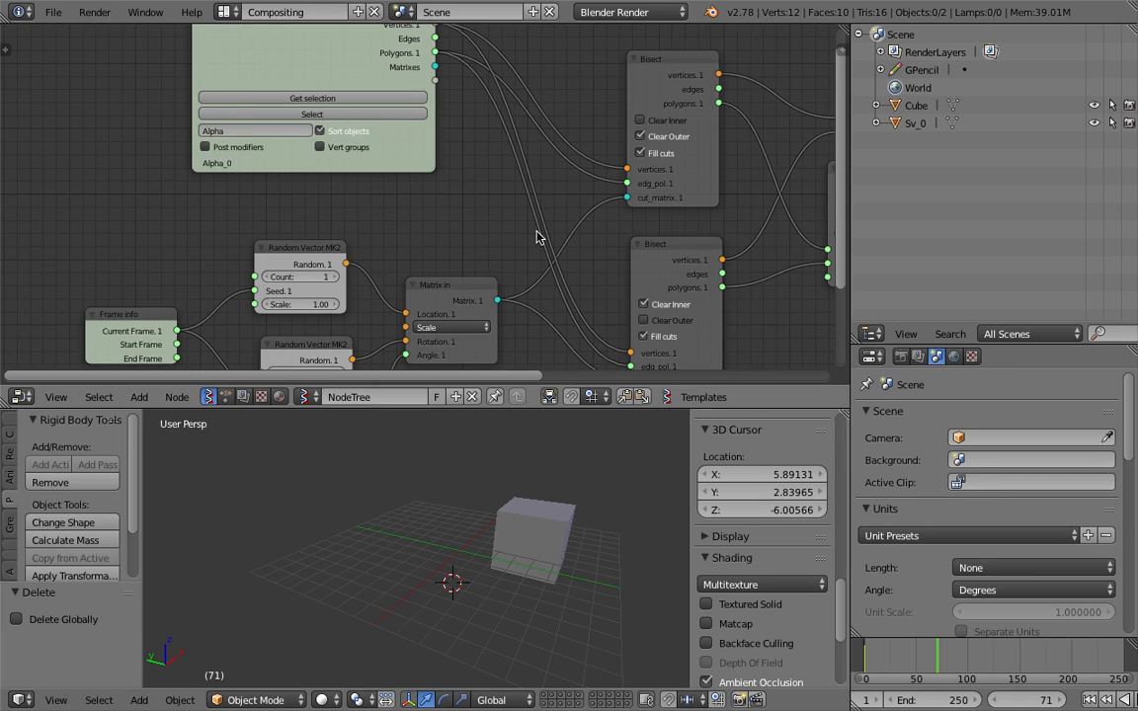
{"action": "scroll", "coordinate": [532, 257], "scroll_direction": "down", "scroll_amount": 3}
{"action": "middle_click_drag", "start_coordinate": [531, 257], "coordinate": [464, 203]}
{"action": "left_click_drag", "start_coordinate": [851, 168], "coordinate": [1000, 188]}
{"action": "middle_click_drag", "start_coordinate": [837, 212], "coordinate": [727, 224]}
{"action": "middle_click_drag", "start_coordinate": [306, 216], "coordinate": [268, 206]}
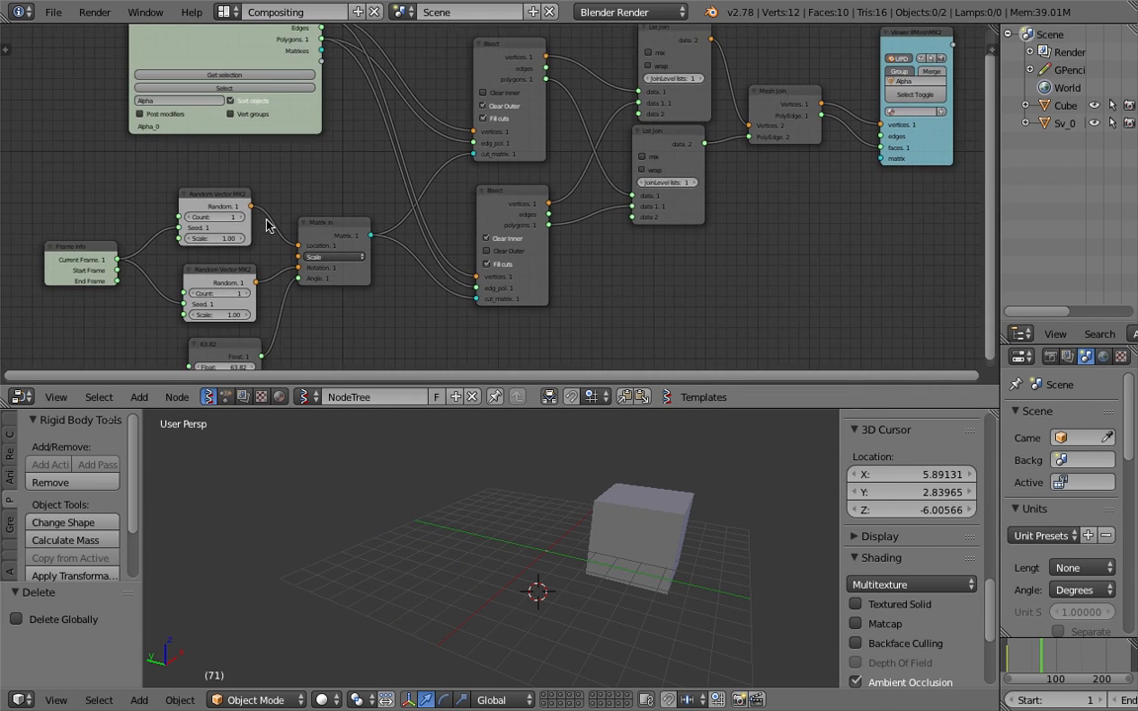
{"action": "scroll", "coordinate": [242, 199], "scroll_direction": "down", "scroll_amount": 1}
{"action": "left_click_drag", "start_coordinate": [289, 144], "coordinate": [247, 164]}
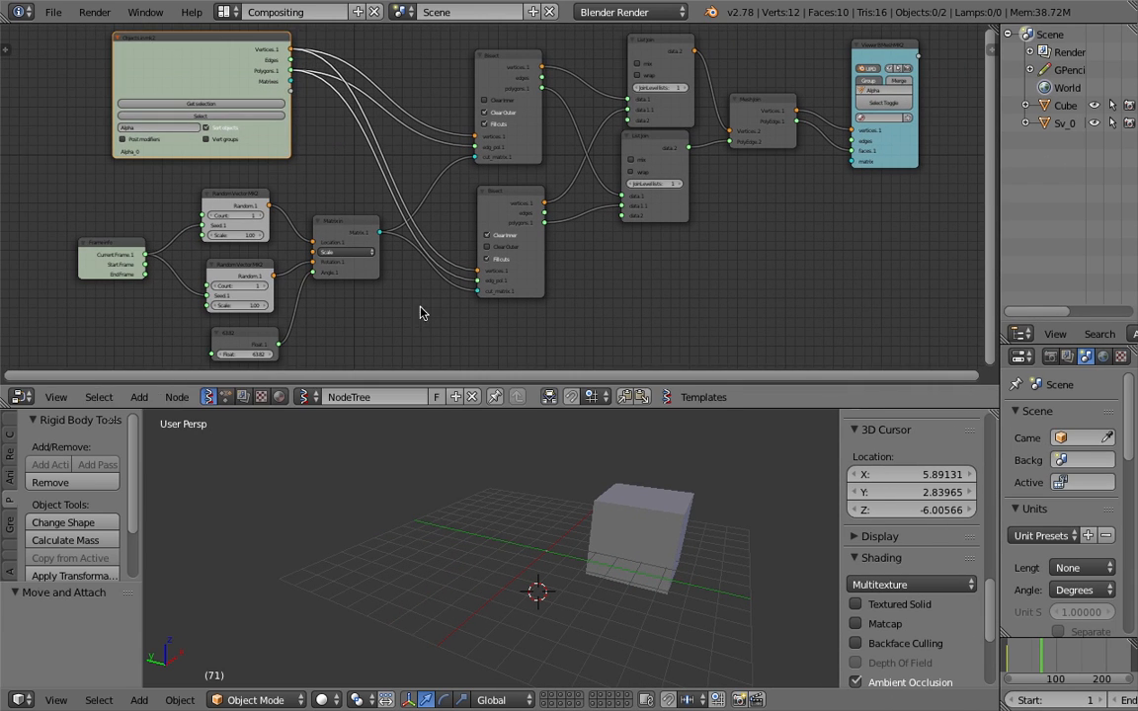
Load the large cube into the Objects in node, then select the generated Alpha_0 mesh and show it in wireframe
{"action": "right_click", "coordinate": [611, 529]}
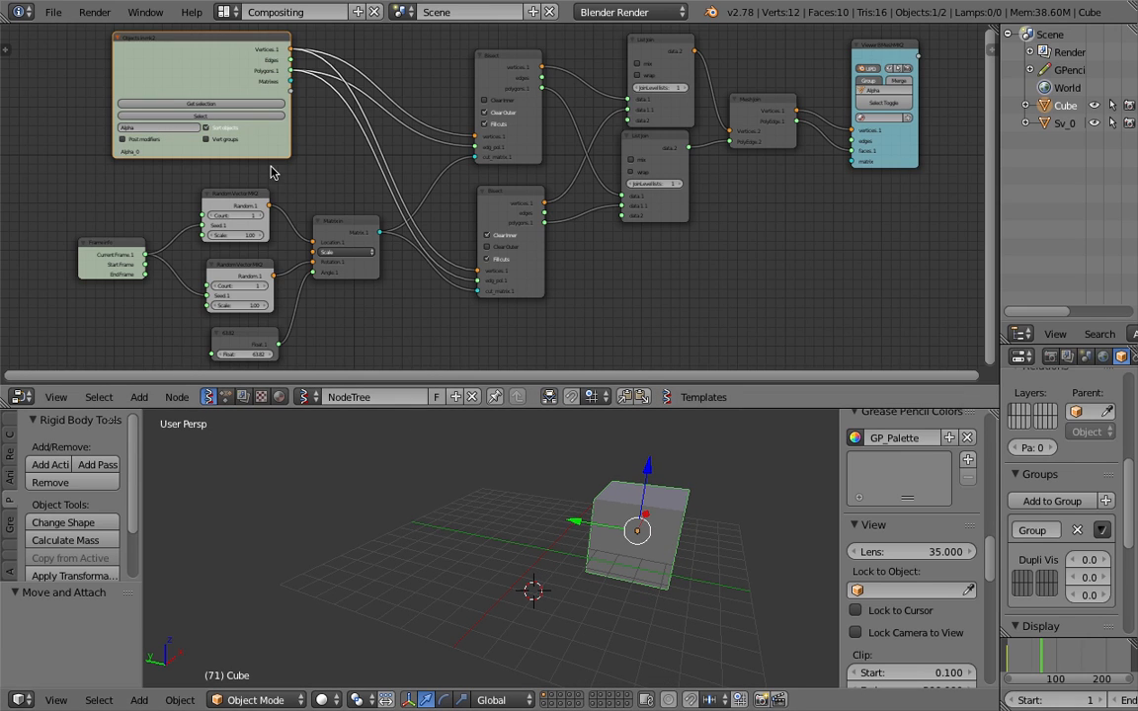
{"action": "left_click", "coordinate": [208, 104]}
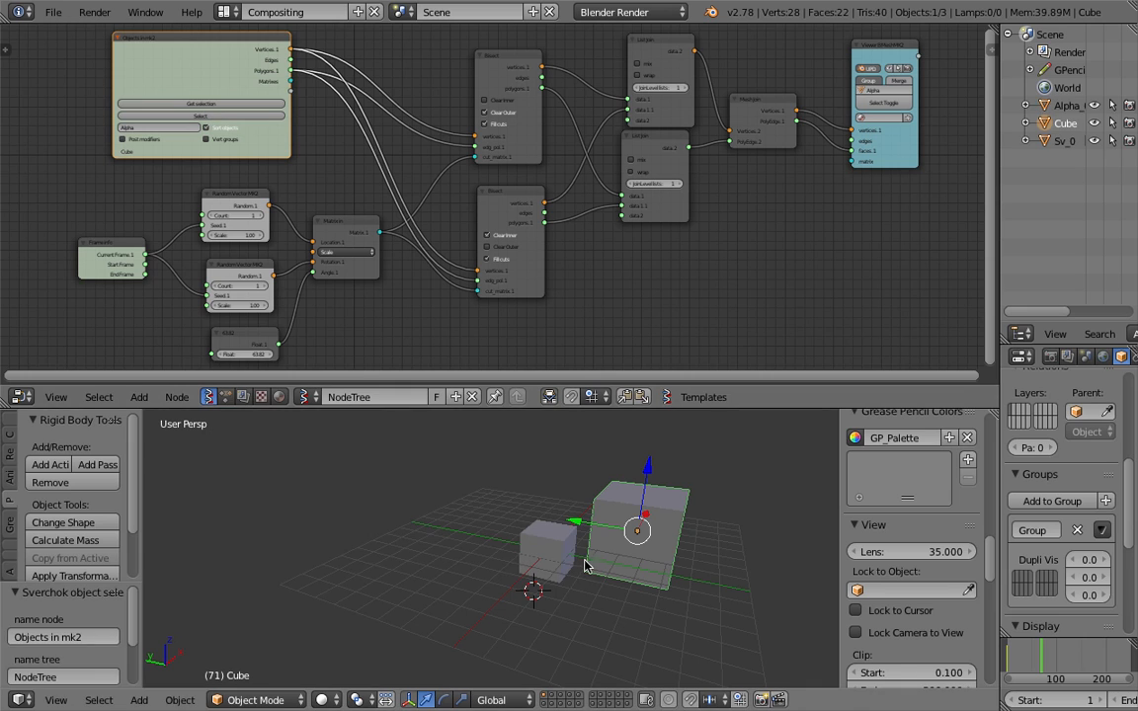
{"action": "right_click", "coordinate": [565, 552]}
{"action": "scroll", "coordinate": [533, 533], "scroll_direction": "up", "scroll_amount": 3}
{"action": "key", "text": "z"}
{"action": "middle_click_drag", "start_coordinate": [593, 526], "coordinate": [534, 514], "text": "shift"}
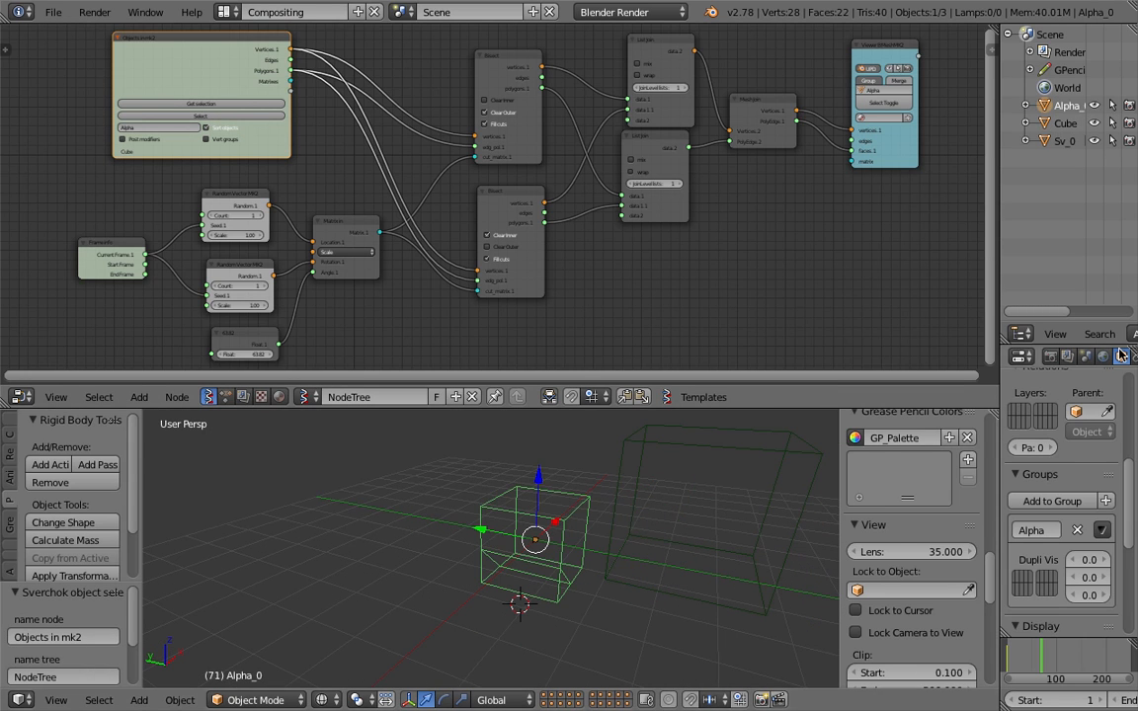
Widen the outliner and properties areas and load the generated Alpha_0 mesh into the Objects in node
{"action": "left_click_drag", "start_coordinate": [1001, 379], "coordinate": [873, 380]}
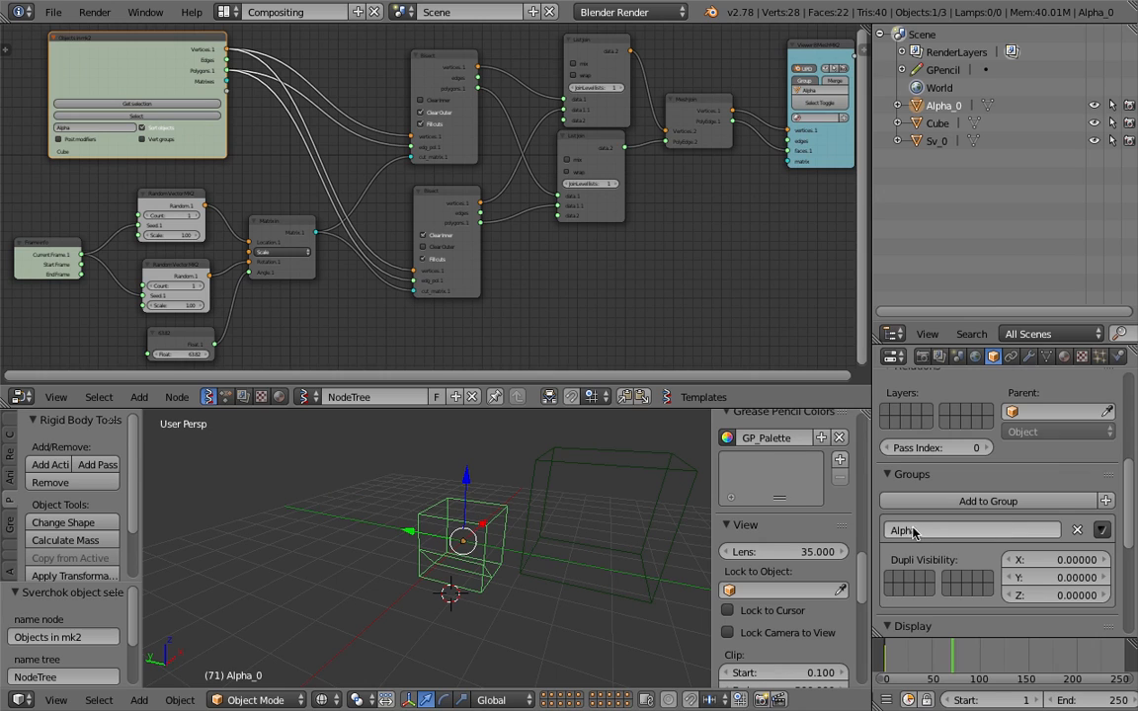
{"action": "left_click", "coordinate": [109, 105]}
{"action": "scroll", "coordinate": [99, 156], "scroll_direction": "up", "scroll_amount": 1}
{"action": "middle_click_drag", "start_coordinate": [92, 138], "coordinate": [111, 140]}
{"action": "left_click", "coordinate": [365, 466]}
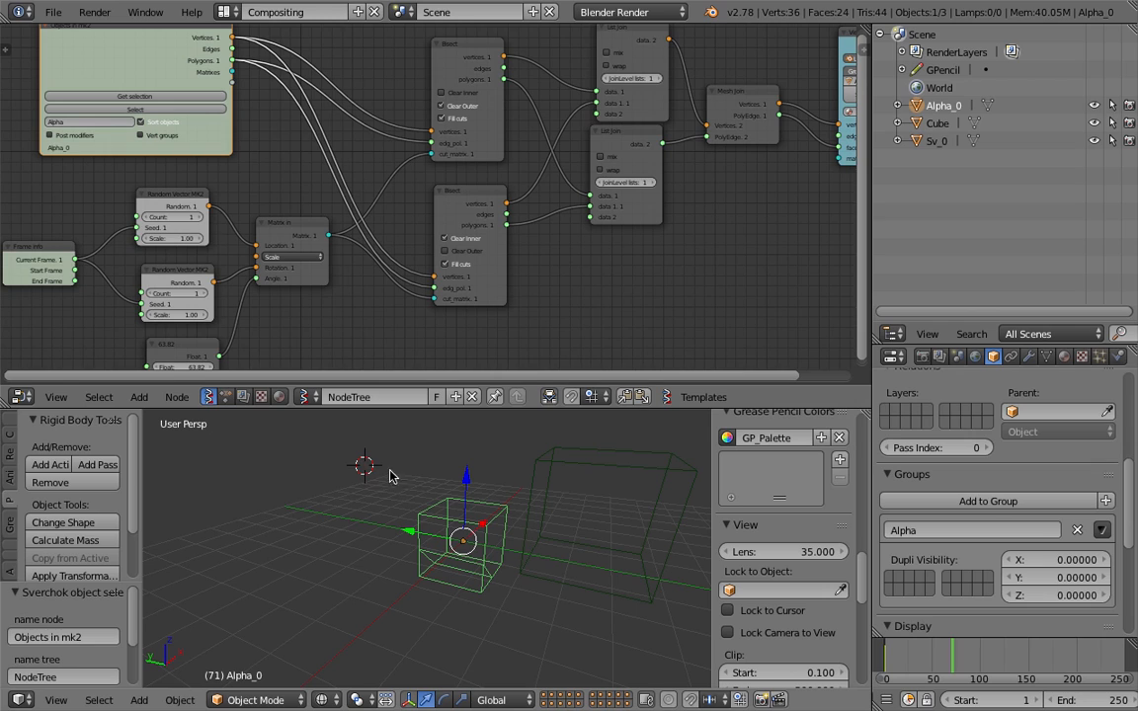
Jump and scrub through the timeline to frame 177 to slice the Alpha_0 mesh repeatedly
{"action": "left_click", "coordinate": [980, 656]}
{"action": "left_click", "coordinate": [1027, 656]}
{"action": "left_click", "coordinate": [914, 650]}
{"action": "left_click", "coordinate": [988, 650]}
{"action": "left_click", "coordinate": [1040, 657]}
{"action": "mouse_move", "coordinate": [1075, 662]}
{"action": "left_mouse_down"}
{"action": "mouse_move", "coordinate": [923, 654]}
{"action": "mouse_move", "coordinate": [1055, 665]}
{"action": "left_mouse_up"}
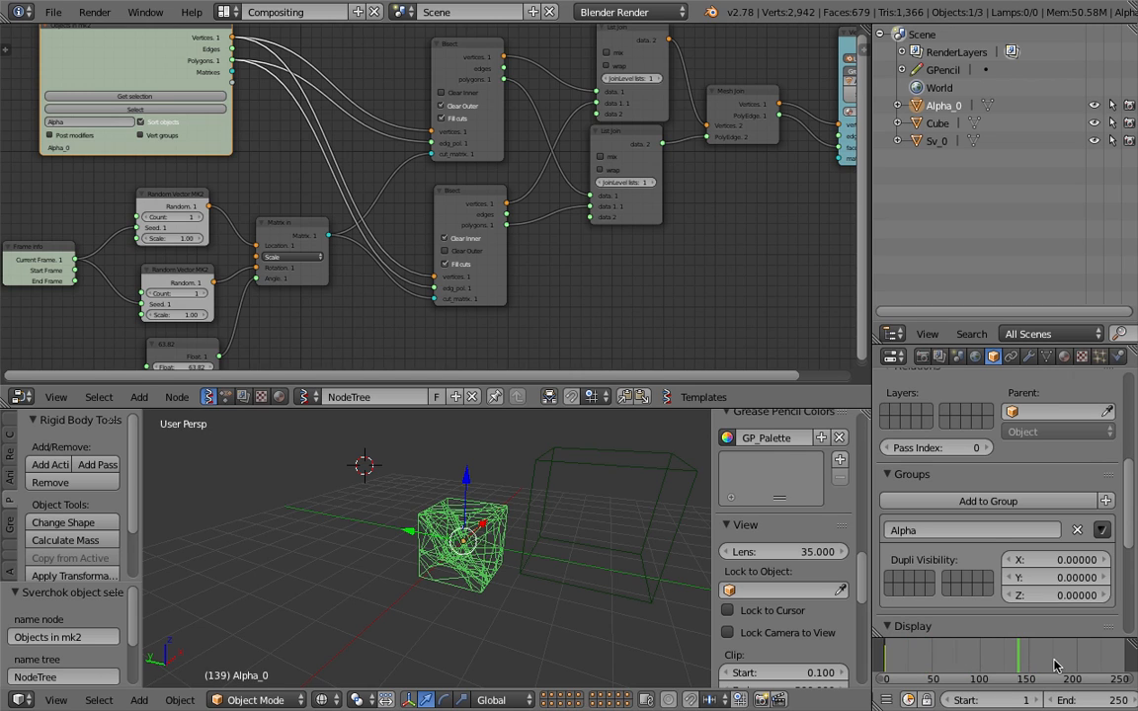
Move the sliced Alpha_0 cube aside and shift the small Sv_0 mesh by about -0.102, 0.470, 0.544
{"action": "scroll", "coordinate": [507, 578], "scroll_direction": "up", "scroll_amount": 5}
{"action": "middle_click_drag", "start_coordinate": [508, 577], "coordinate": [474, 539]}
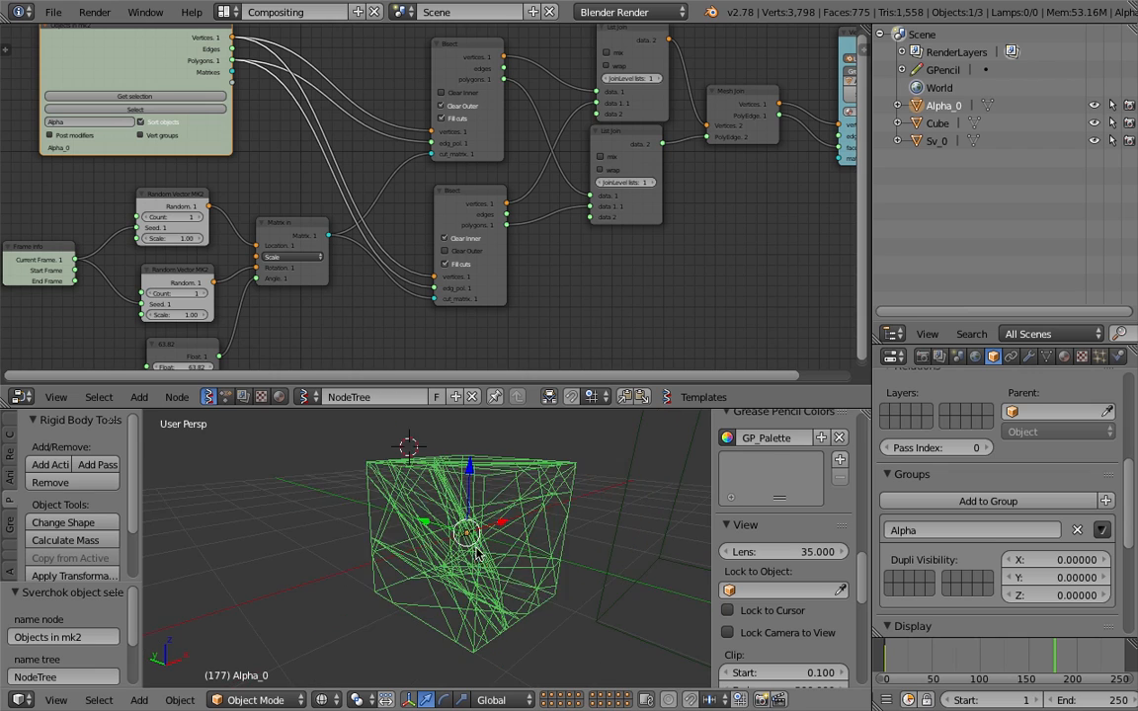
{"action": "scroll", "coordinate": [476, 534], "scroll_direction": "down", "scroll_amount": 3}
{"action": "scroll", "coordinate": [403, 251], "scroll_direction": "down", "scroll_amount": 2}
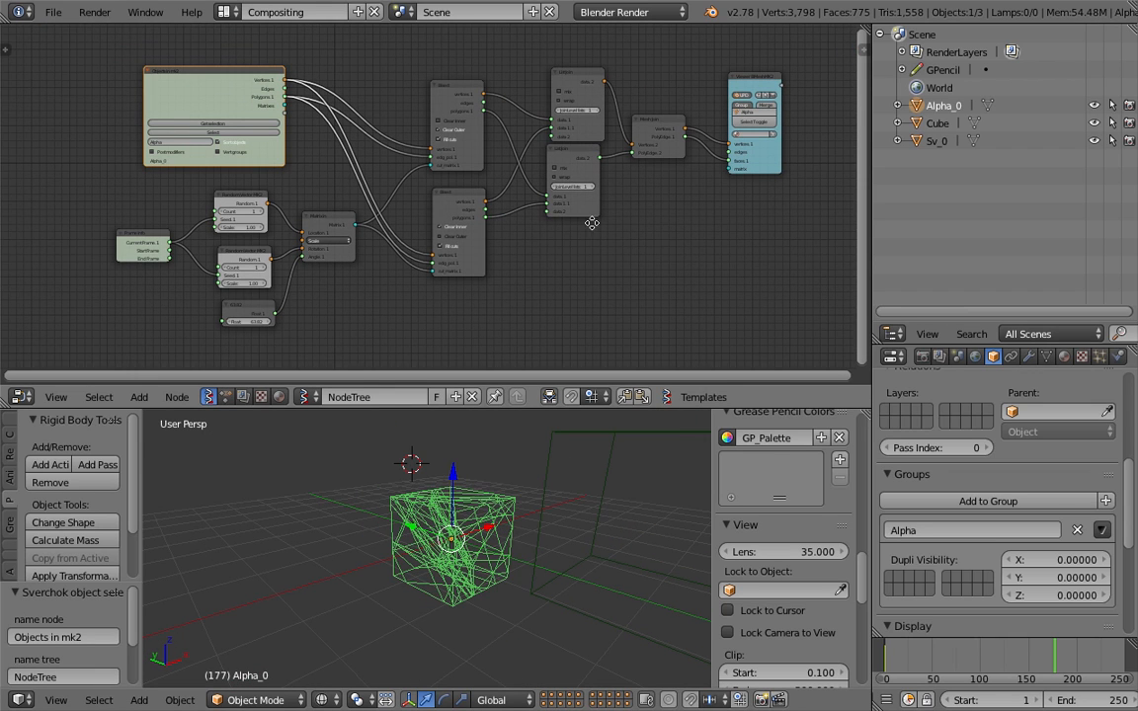
{"action": "middle_click_drag", "start_coordinate": [592, 224], "coordinate": [589, 223]}
{"action": "middle_click_drag", "start_coordinate": [488, 524], "coordinate": [499, 524]}
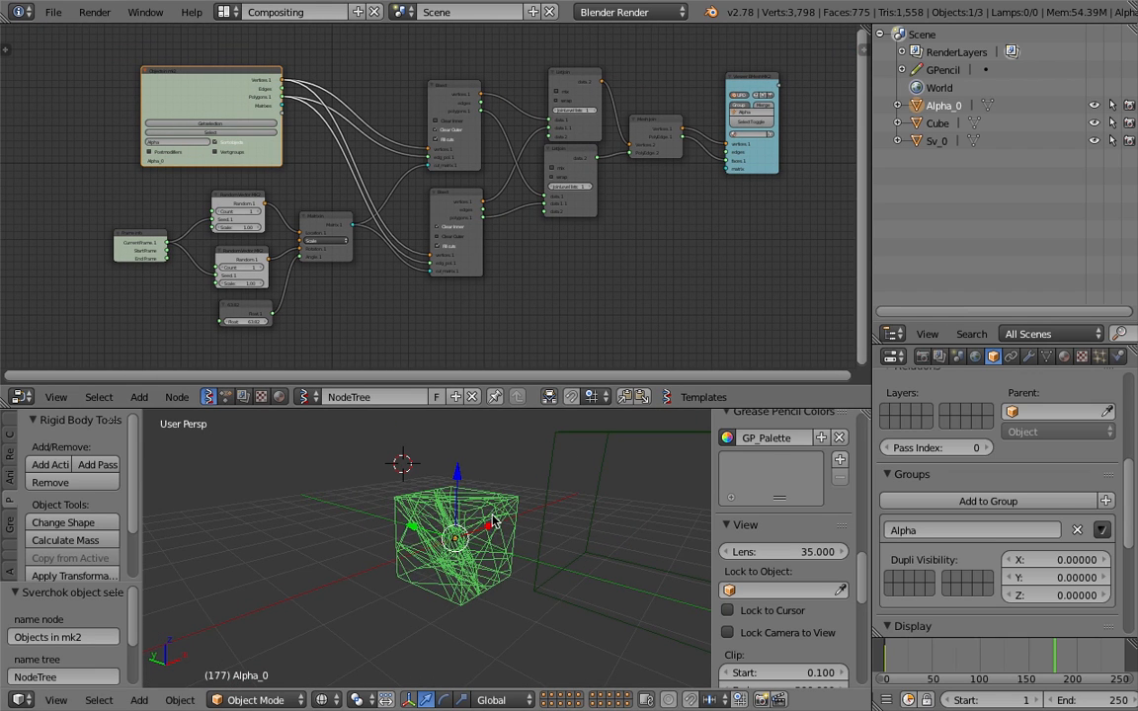
{"action": "key", "text": "g"}
{"action": "left_click", "coordinate": [399, 493]}
{"action": "right_click", "coordinate": [455, 535]}
{"action": "scroll", "coordinate": [461, 540], "scroll_direction": "up", "scroll_amount": 4}
{"action": "middle_click_drag", "start_coordinate": [466, 546], "coordinate": [470, 559]}
{"action": "key", "text": "g"}
{"action": "left_click", "coordinate": [457, 489]}
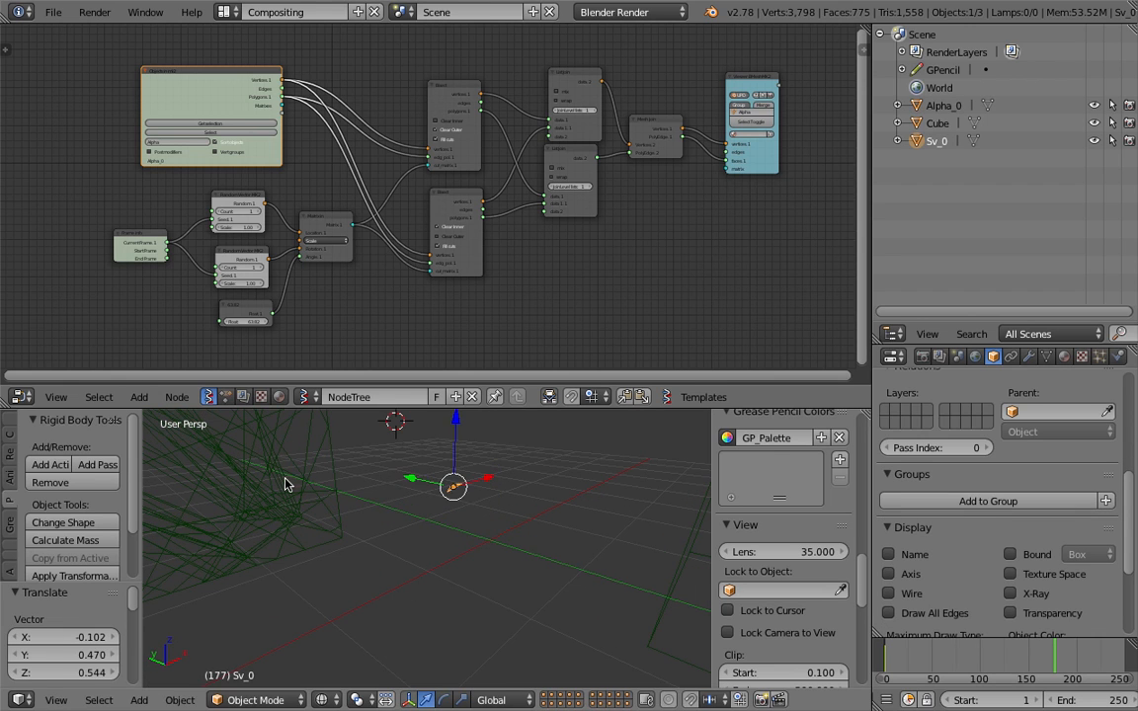
Select the sliced Alpha_0 mesh and separate it by loose parts
{"action": "right_click", "coordinate": [290, 483]}
{"action": "scroll", "coordinate": [314, 502], "scroll_direction": "down", "scroll_amount": 3}
{"action": "middle_click_drag", "start_coordinate": [302, 485], "coordinate": [375, 510], "text": "shift"}
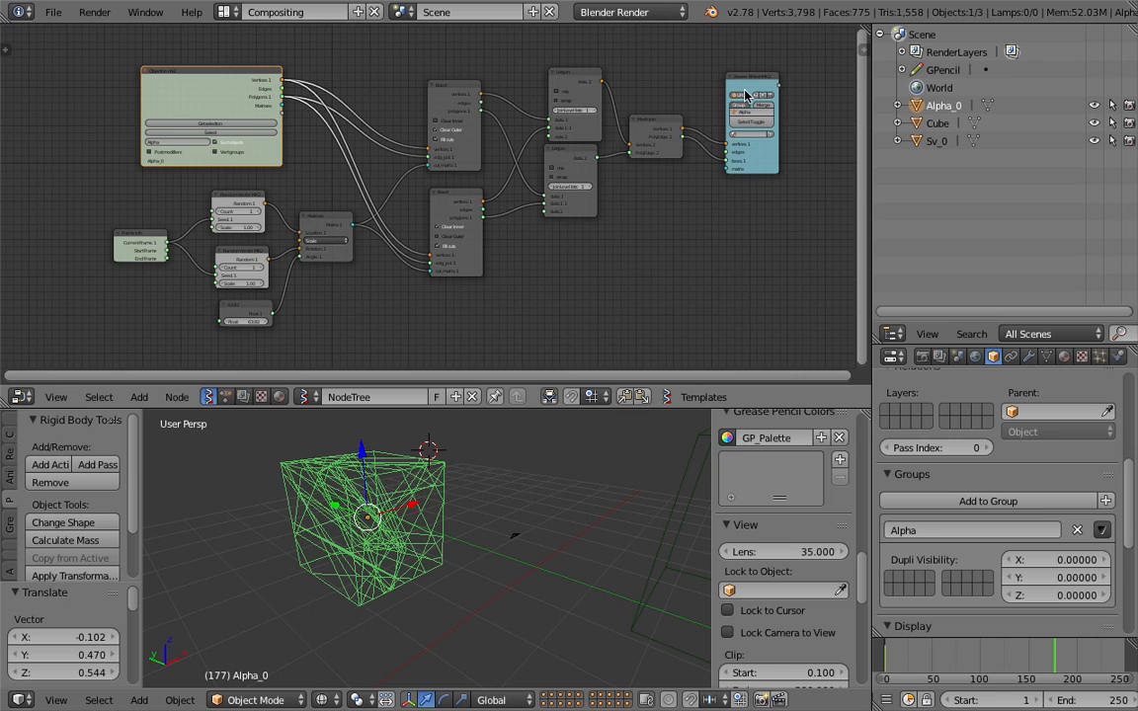
{"action": "scroll", "coordinate": [778, 89], "scroll_direction": "up", "scroll_amount": 2}
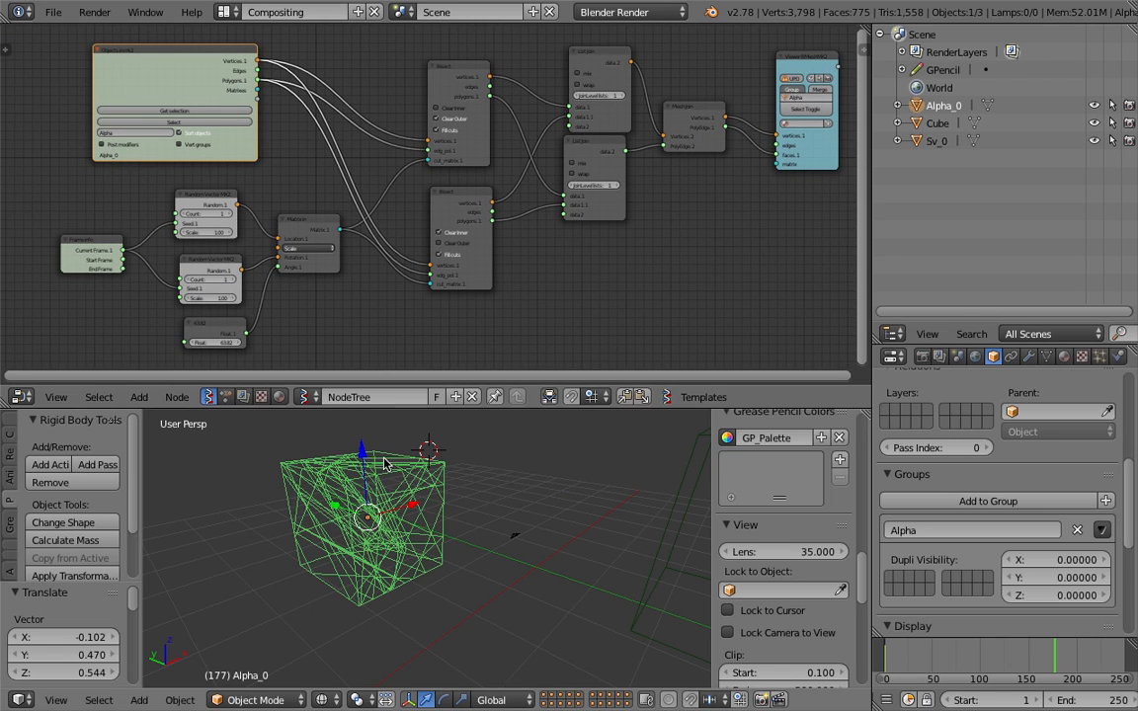
{"action": "middle_click_drag", "start_coordinate": [440, 509], "coordinate": [462, 528]}
{"action": "key", "text": "space"}
{"action": "type", "text": "sep"}
{"action": "key", "text": "Return"}
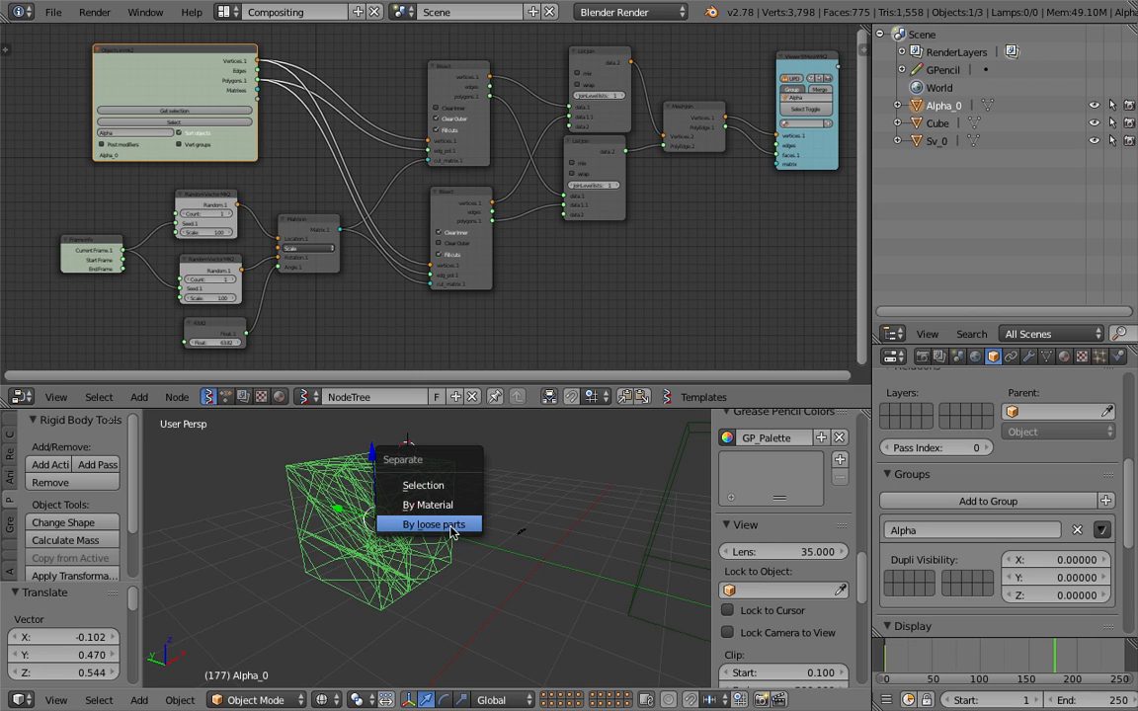
{"action": "left_click", "coordinate": [389, 518]}
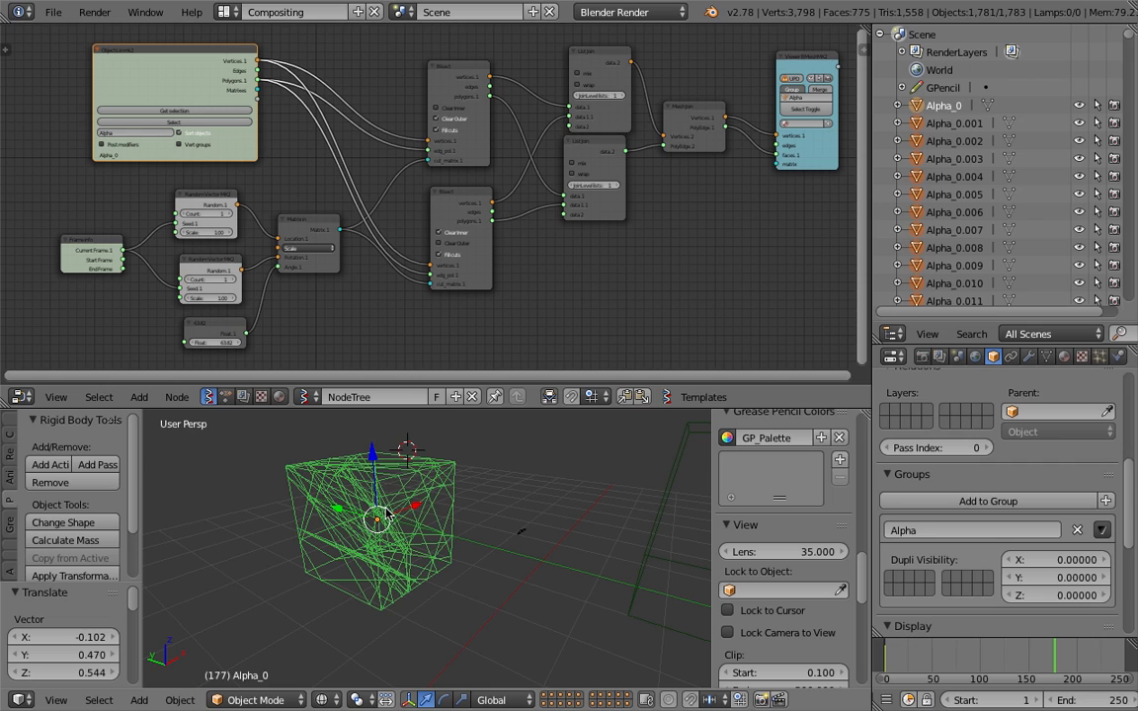
{"action": "middle_click_drag", "start_coordinate": [469, 527], "coordinate": [450, 514]}
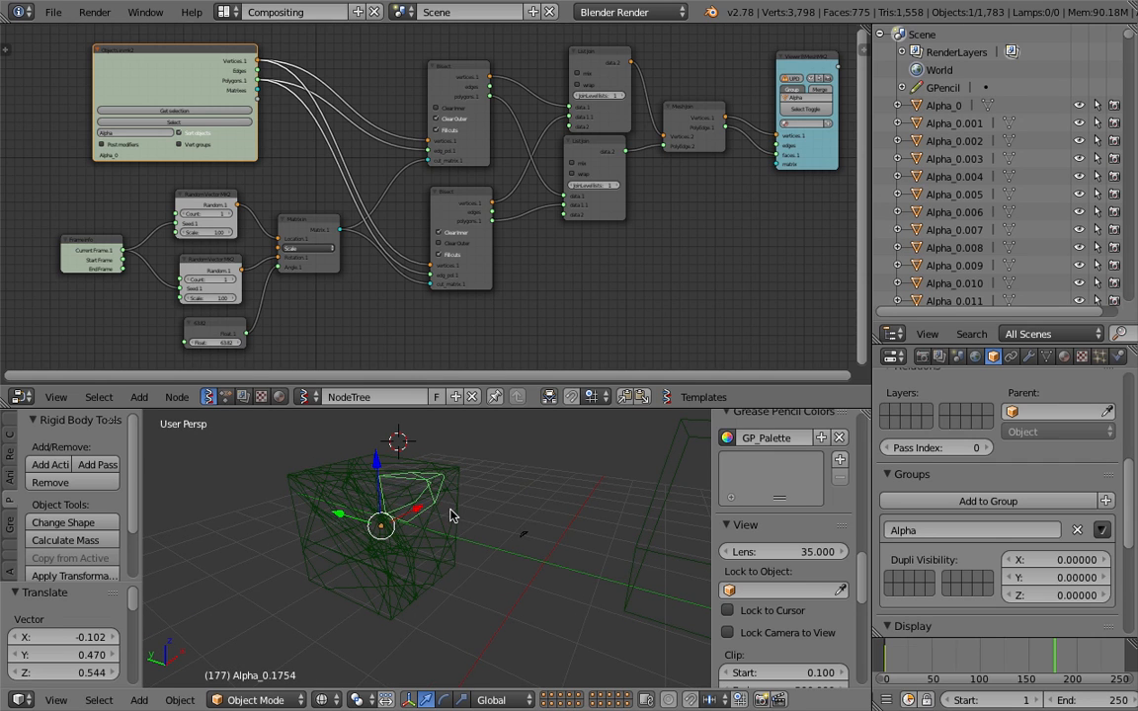
{"action": "key", "text": "shift+z"}
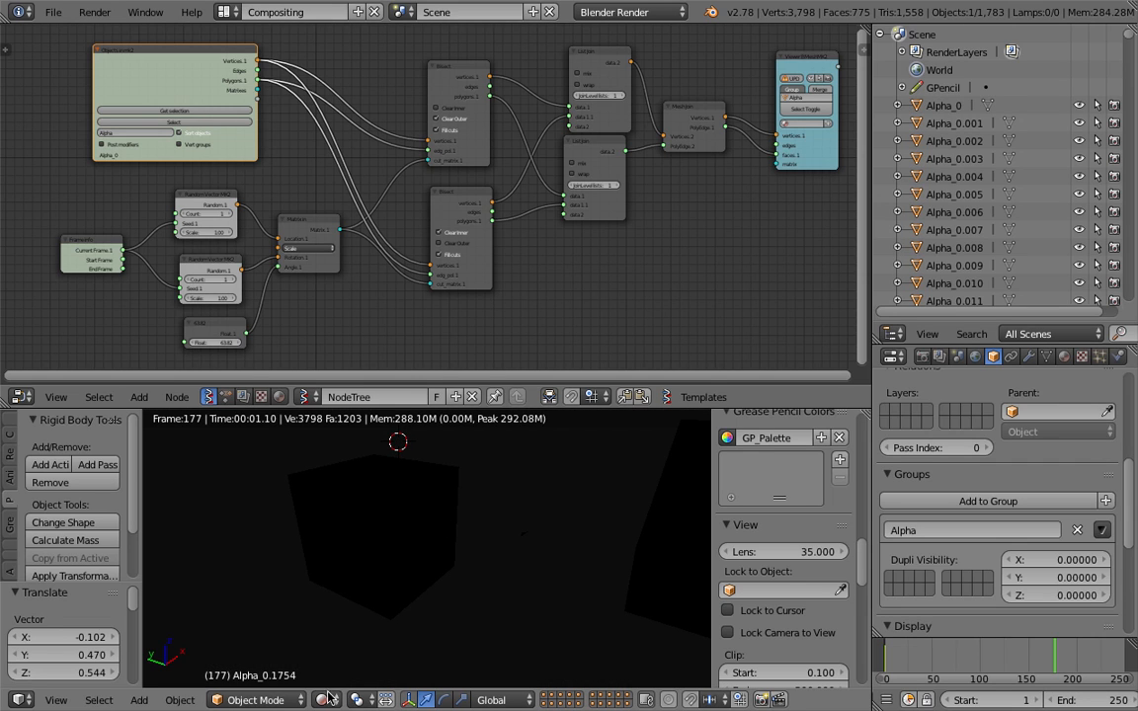
{"action": "left_click", "coordinate": [323, 700]}
{"action": "key", "text": "shift+z"}
{"action": "key", "text": "shift+z"}
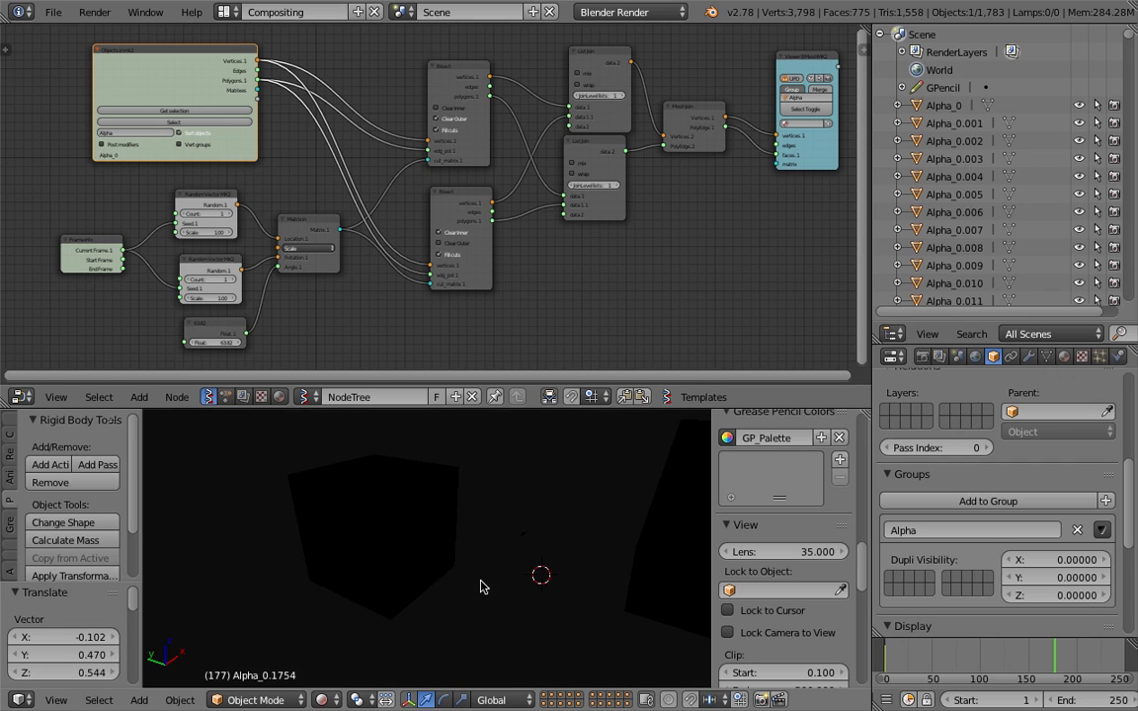
{"action": "key", "text": "shift+z"}
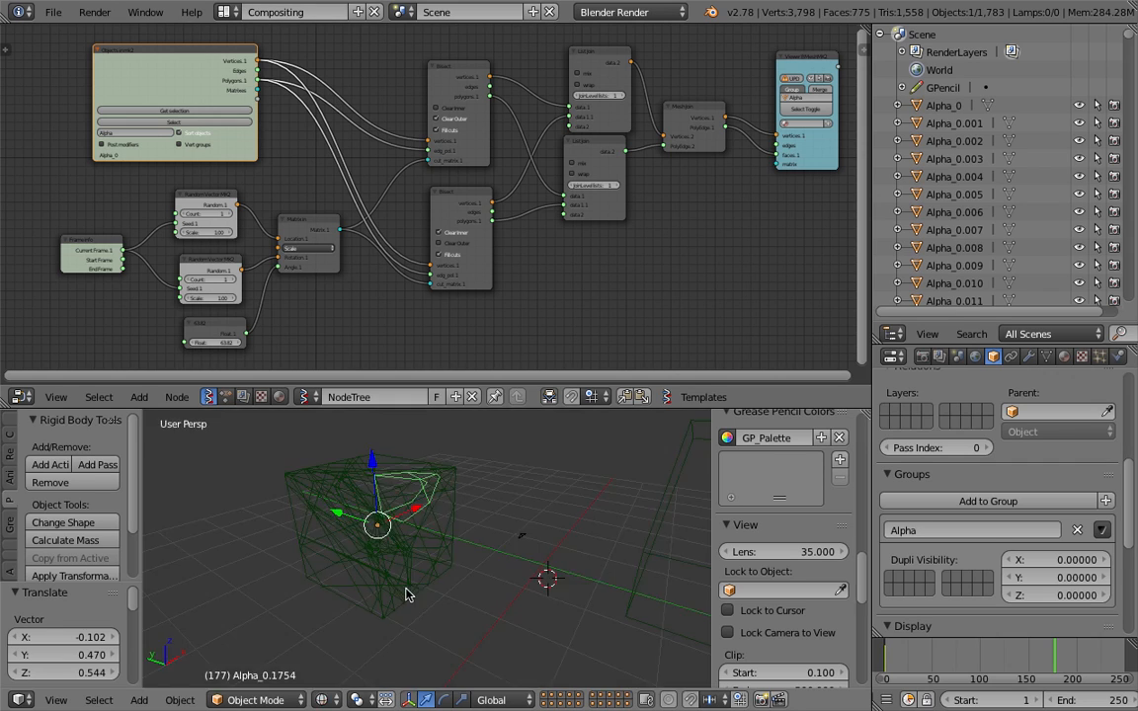
Switch to solid display and pull a piece away from the top corner of the newly shattered cube
{"action": "key", "text": "z"}
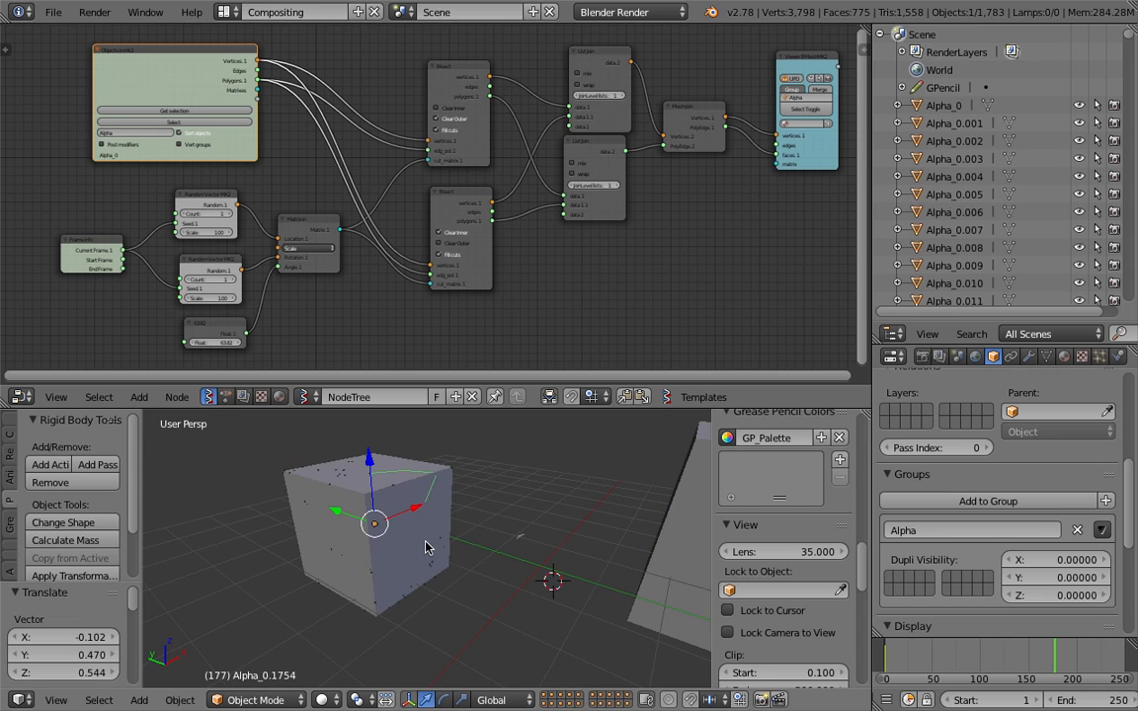
{"action": "scroll", "coordinate": [439, 538], "scroll_direction": "up", "scroll_amount": 2}
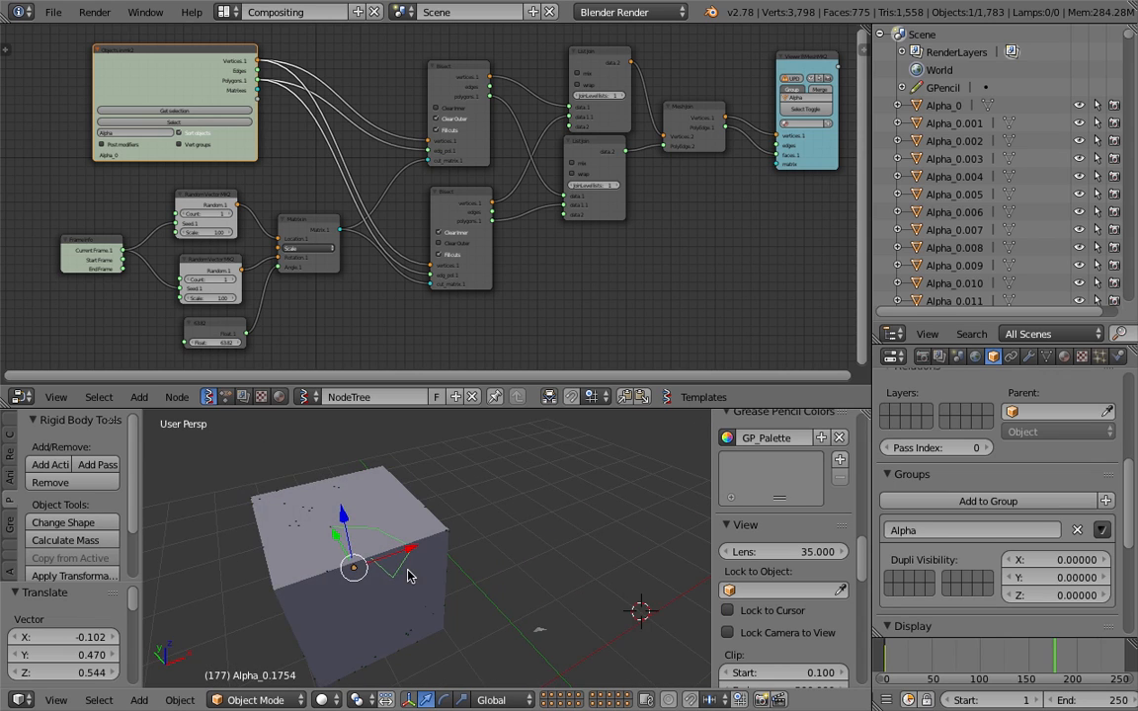
{"action": "scroll", "coordinate": [435, 536], "scroll_direction": "up", "scroll_amount": 3}
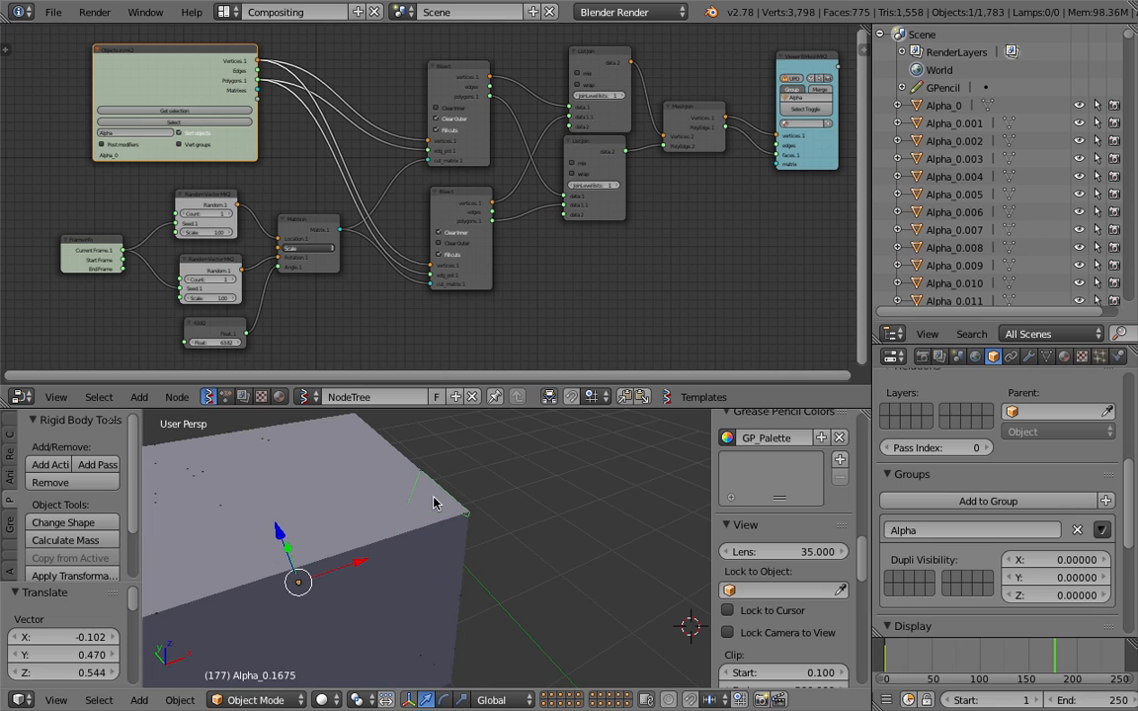
{"action": "key", "text": "g"}
{"action": "left_click", "coordinate": [512, 456]}
{"action": "middle_click_drag", "start_coordinate": [472, 483], "coordinate": [527, 410]}
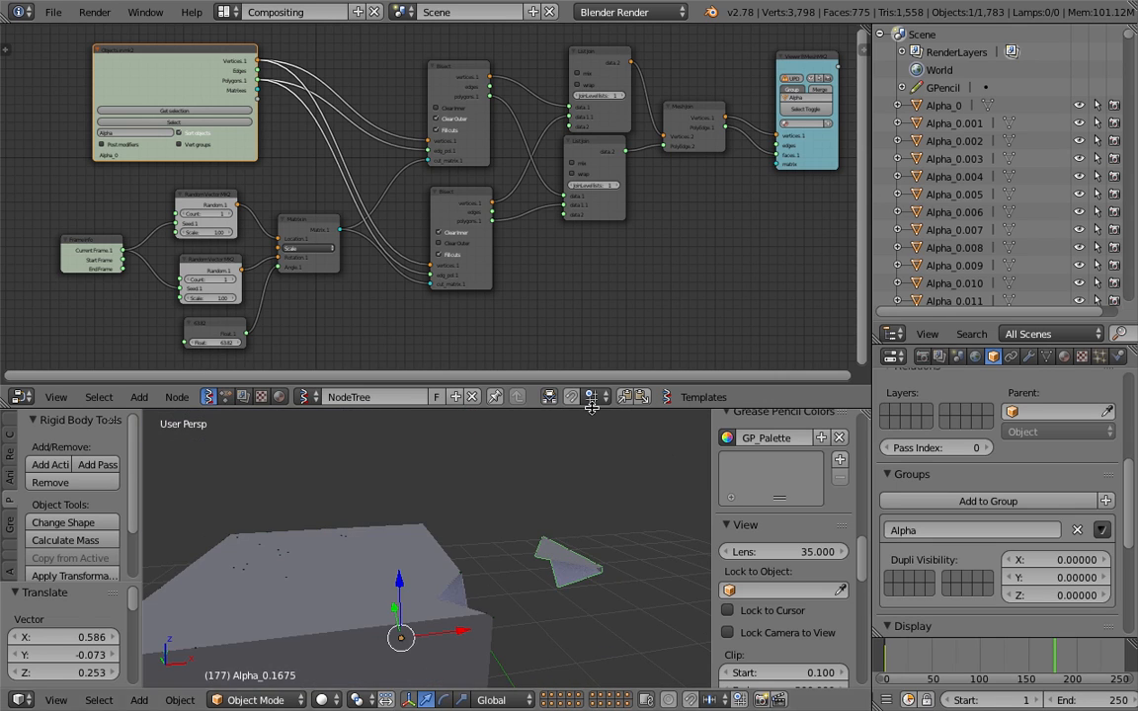
Enlarge the 3D view upward and pull two more pieces out of the cube near the opened corner
{"action": "left_click_drag", "start_coordinate": [533, 385], "coordinate": [543, 270]}
{"action": "right_click", "coordinate": [413, 518]}
{"action": "key", "text": "g"}
{"action": "left_click", "coordinate": [450, 435]}
{"action": "right_click", "coordinate": [414, 486]}
{"action": "key", "text": "g"}
{"action": "left_click", "coordinate": [507, 453]}
Pull three further pieces up and away from the top of the cube around the opening
{"action": "middle_click_drag", "start_coordinate": [450, 484], "coordinate": [346, 468]}
{"action": "right_click", "coordinate": [351, 482]}
{"action": "key", "text": "g"}
{"action": "left_click", "coordinate": [419, 416]}
{"action": "right_click", "coordinate": [348, 468]}
{"action": "key", "text": "g"}
{"action": "left_click", "coordinate": [514, 393]}
{"action": "right_click", "coordinate": [431, 463]}
{"action": "key", "text": "g"}
{"action": "left_click", "coordinate": [506, 395]}
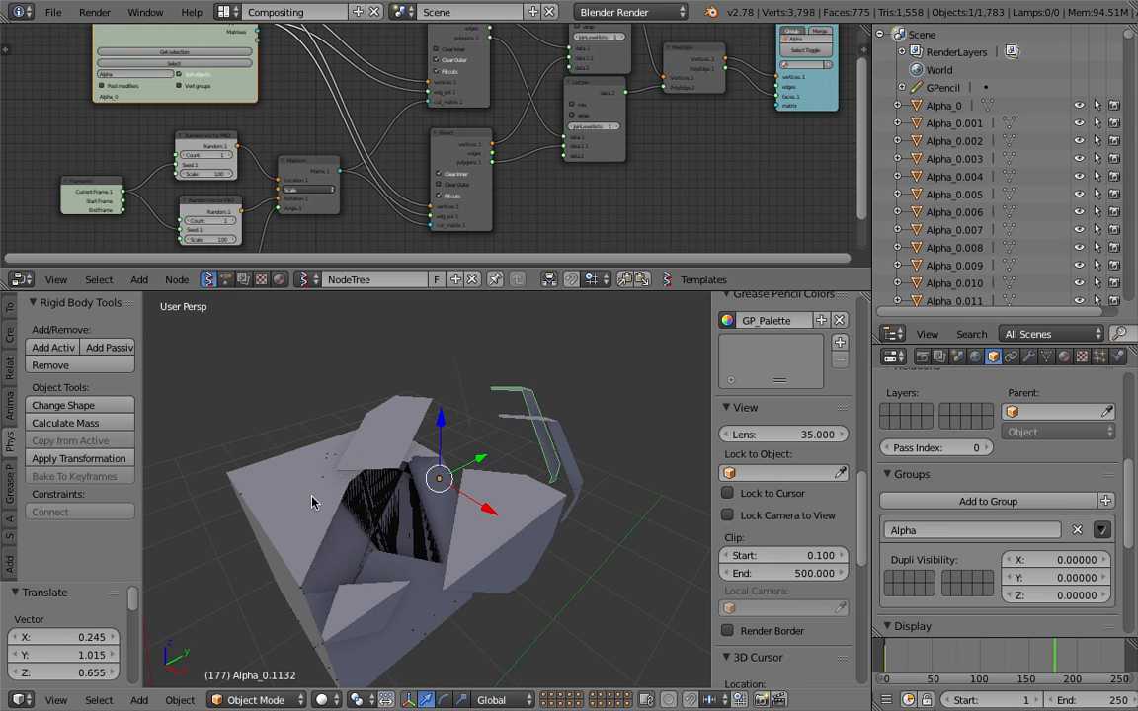
Pull two pieces out of the cube's upper edge beside the opening and lower the second one toward the grid beside the cube
{"action": "right_click", "coordinate": [312, 502]}
{"action": "key", "text": "g"}
{"action": "left_click", "coordinate": [225, 403]}
{"action": "right_click", "coordinate": [237, 520]}
{"action": "key", "text": "g"}
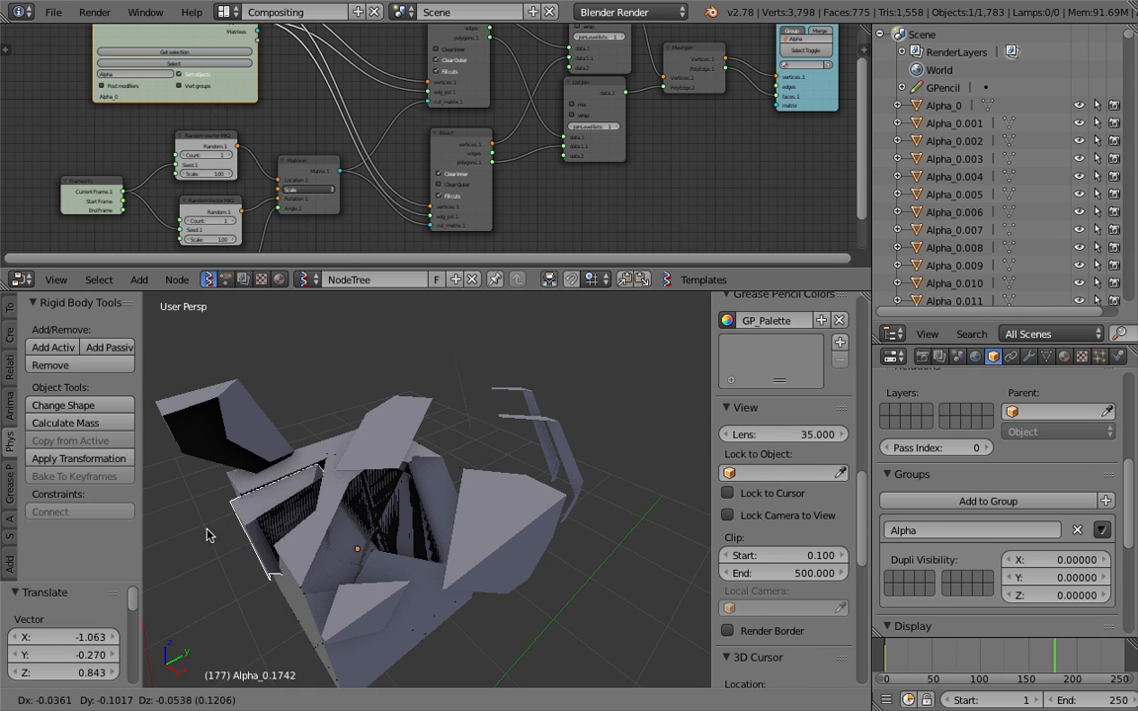
{"action": "left_click", "coordinate": [208, 534]}
{"action": "key", "text": "g"}
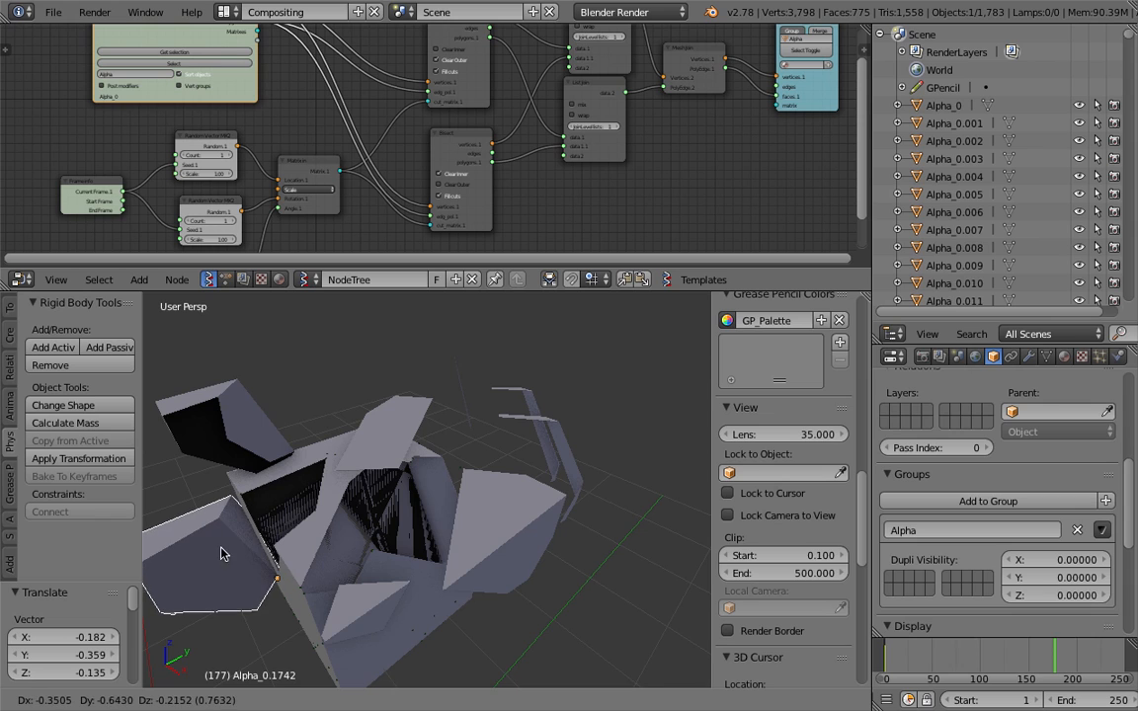
{"action": "left_click", "coordinate": [221, 554]}
{"action": "middle_click_drag", "start_coordinate": [305, 529], "coordinate": [575, 495]}
{"action": "key", "text": "g"}
{"action": "left_click", "coordinate": [635, 578]}
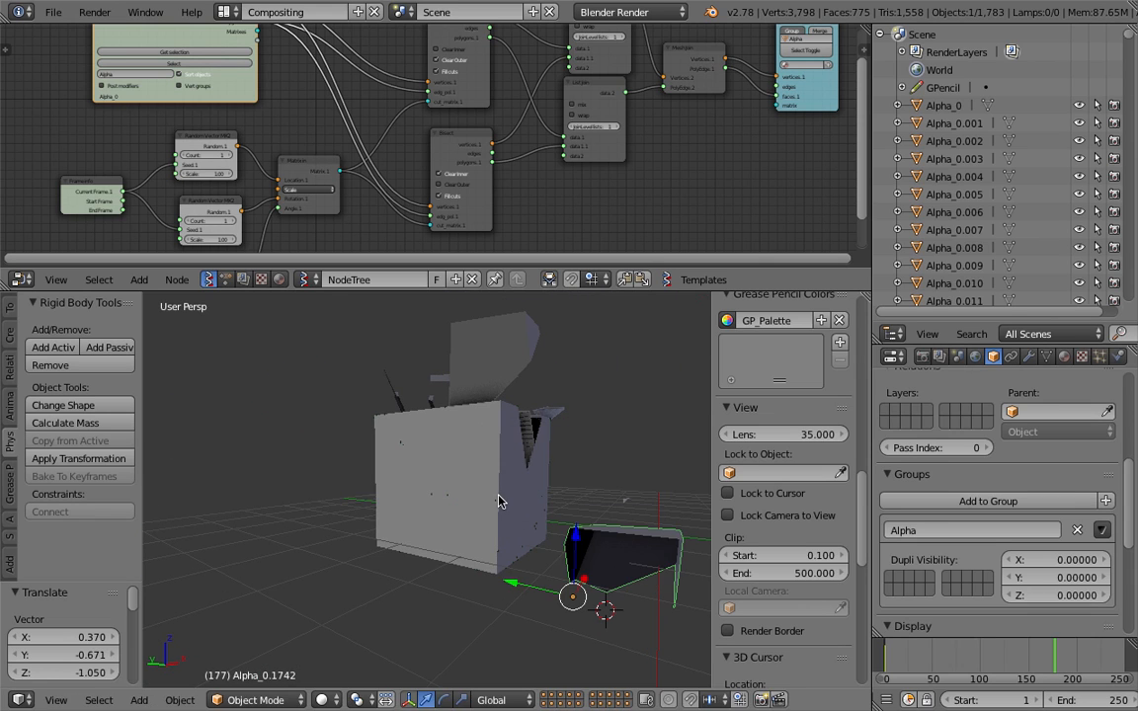
Pull several pieces outward from the still intact vertical face of the cube, opening its lower corner
{"action": "right_click", "coordinate": [499, 502]}
{"action": "key", "text": "g"}
{"action": "left_click", "coordinate": [318, 585]}
{"action": "right_click", "coordinate": [465, 529]}
{"action": "key", "text": "g"}
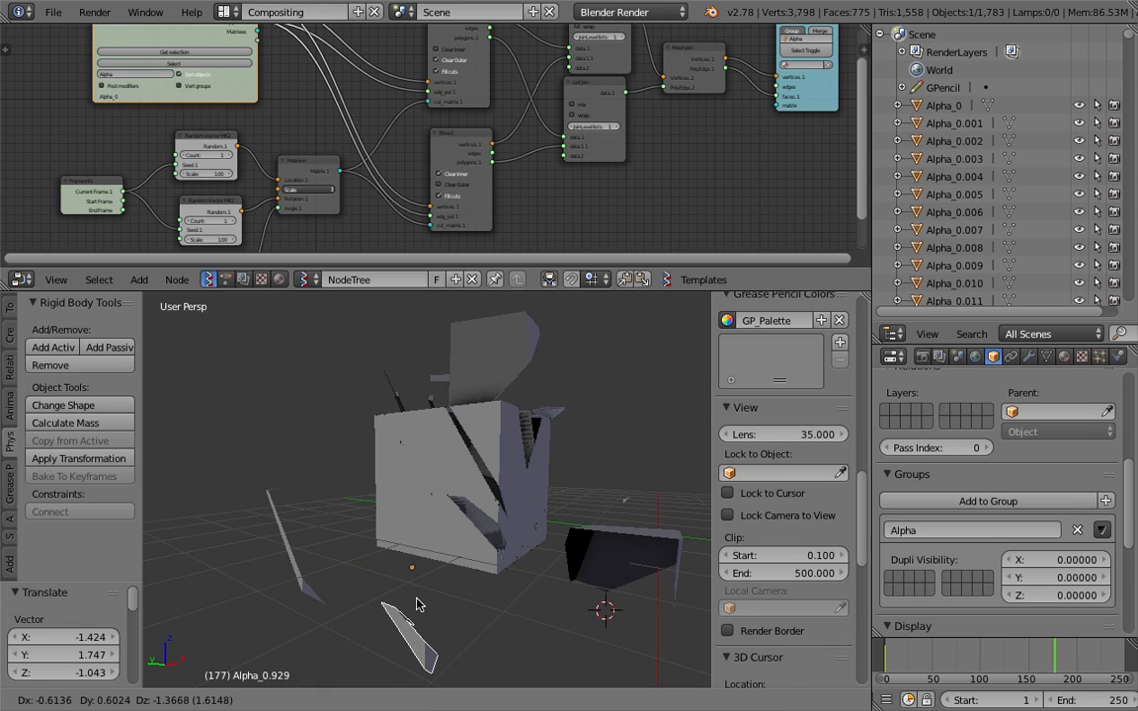
{"action": "left_click", "coordinate": [427, 548]}
{"action": "right_click", "coordinate": [434, 474]}
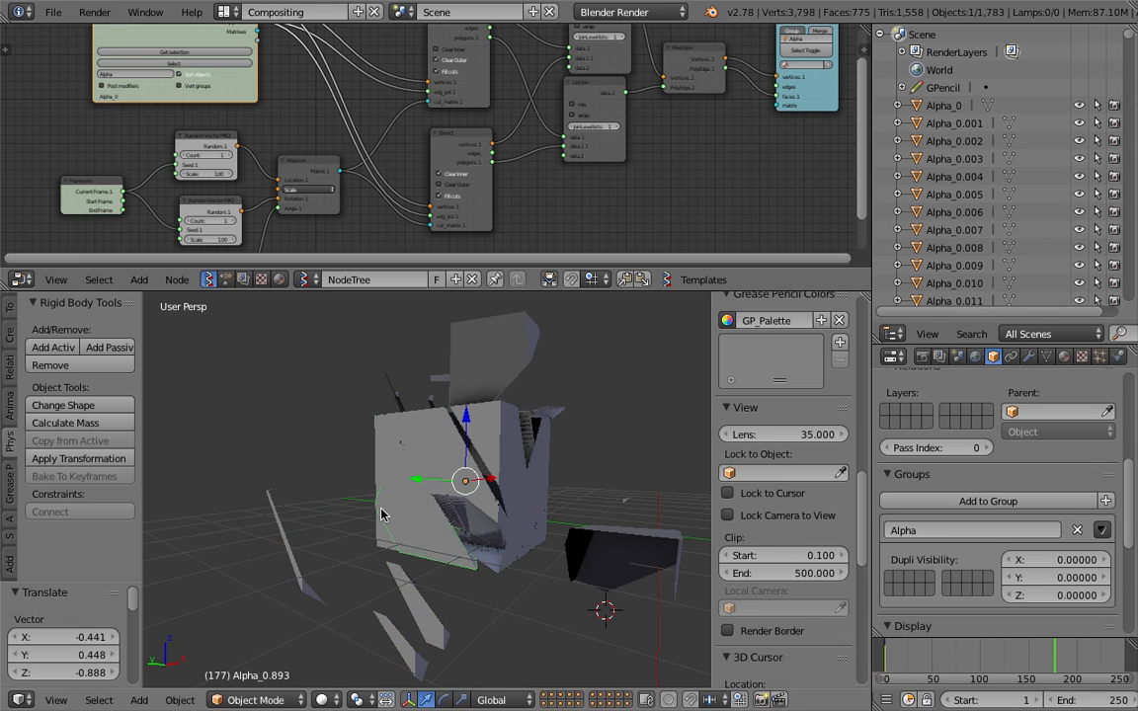
{"action": "key", "text": "g"}
{"action": "left_click", "coordinate": [329, 514]}
Pull further pieces off the upper part of the same face and out of the adjoining side of the cube
{"action": "right_click", "coordinate": [336, 430]}
{"action": "key", "text": "g"}
{"action": "left_click", "coordinate": [313, 427]}
{"action": "right_click", "coordinate": [476, 474]}
{"action": "key", "text": "g"}
{"action": "left_click", "coordinate": [550, 470]}
{"action": "right_click", "coordinate": [497, 474]}
{"action": "key", "text": "g"}
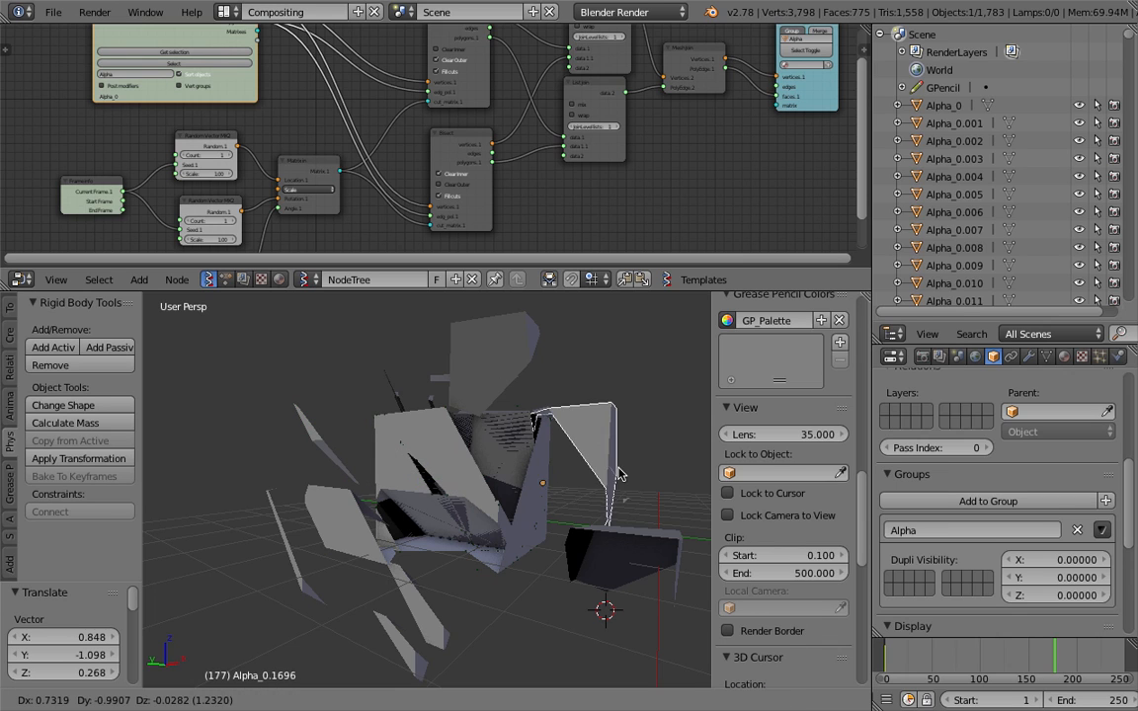
{"action": "left_click", "coordinate": [570, 470]}
Move two more pieces outward from the cube's opened side, away from its centre
{"action": "right_click", "coordinate": [550, 472]}
{"action": "key", "text": "g"}
{"action": "left_click", "coordinate": [607, 510]}
{"action": "middle_click_drag", "start_coordinate": [557, 497], "coordinate": [483, 532]}
{"action": "right_click", "coordinate": [549, 474]}
{"action": "left_click", "coordinate": [599, 458]}
Enlarge the node editor to show the whole node tree and view the shattered cube from another side
{"action": "middle_click_drag", "start_coordinate": [573, 457], "coordinate": [432, 504]}
{"action": "scroll", "coordinate": [432, 504], "scroll_direction": "down", "scroll_amount": 4}
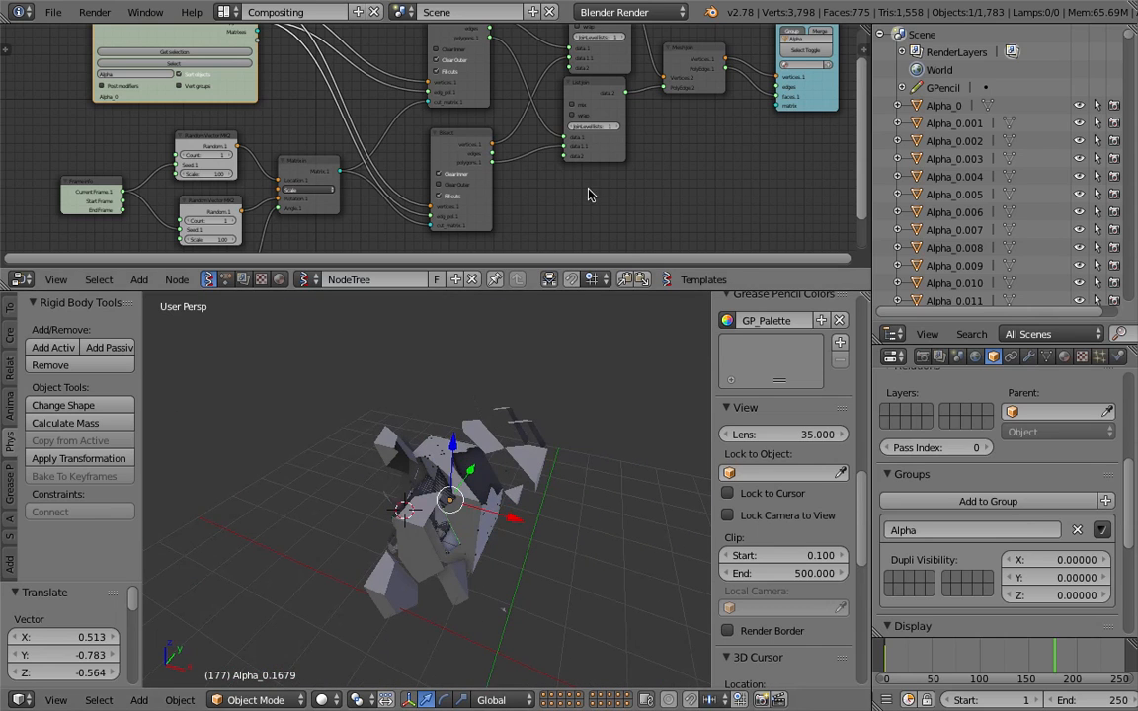
{"action": "scroll", "coordinate": [590, 194], "scroll_direction": "down", "scroll_amount": 1}
{"action": "left_click_drag", "start_coordinate": [628, 293], "coordinate": [662, 461]}
{"action": "scroll", "coordinate": [638, 338], "scroll_direction": "up", "scroll_amount": 1}
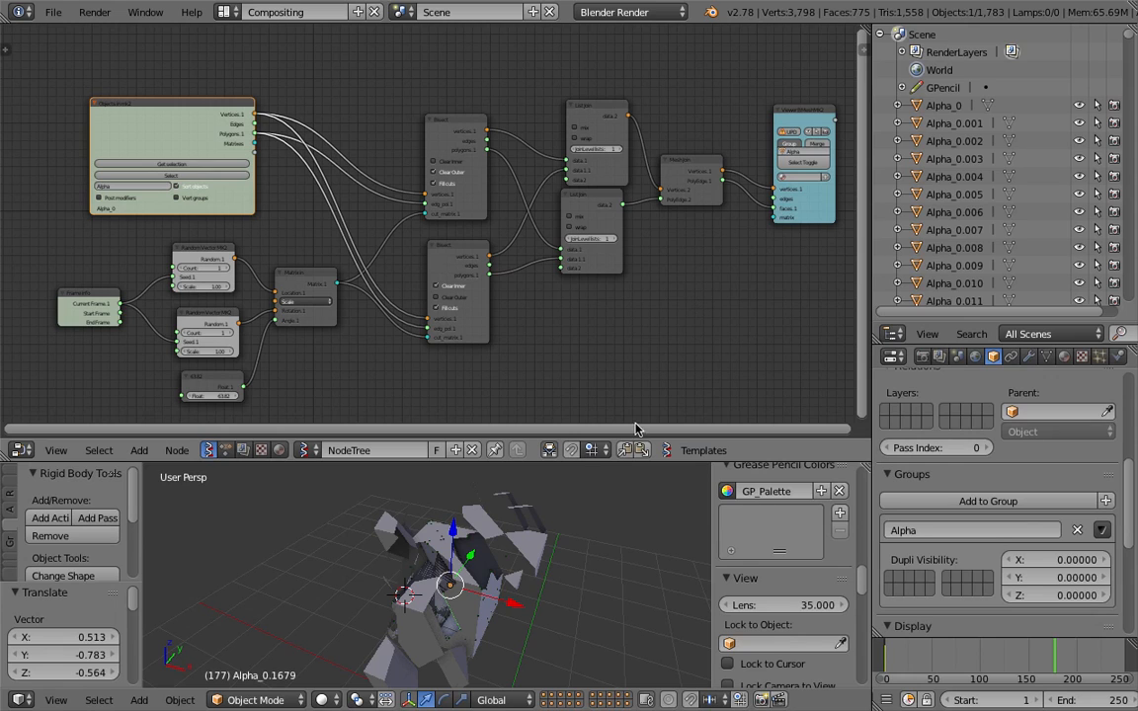
{"action": "scroll", "coordinate": [577, 544], "scroll_direction": "down", "scroll_amount": 2}
{"action": "middle_click_drag", "start_coordinate": [577, 543], "coordinate": [497, 553]}
{"action": "scroll", "coordinate": [461, 547], "scroll_direction": "up", "scroll_amount": 3}
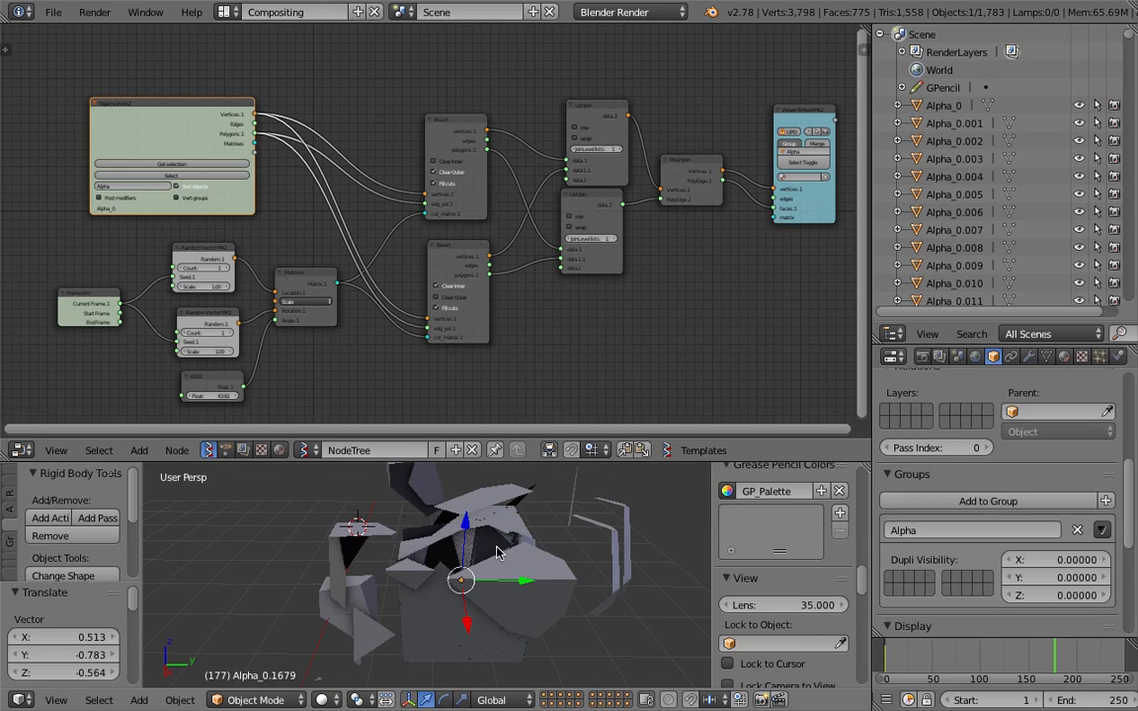